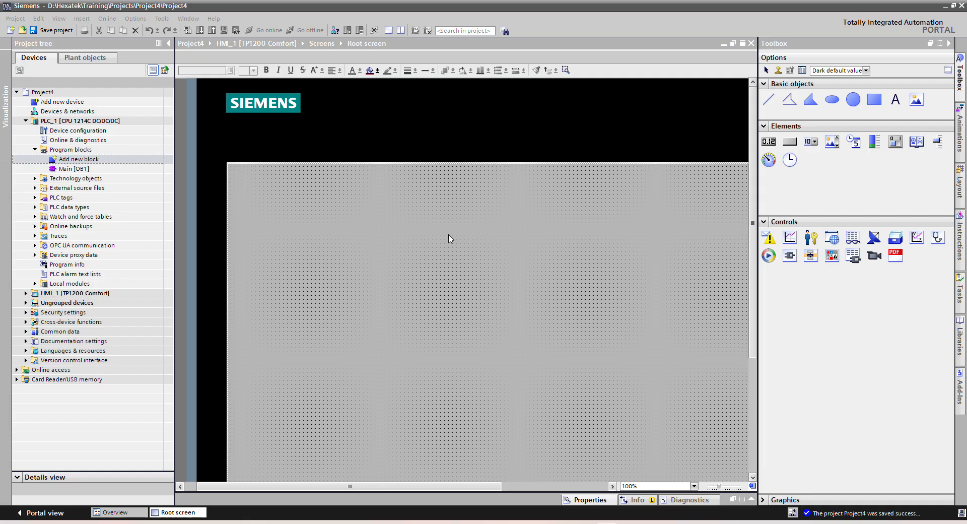
- Expand the HMI_1 device in the project and draw a horizontal line near the root screen's upper edge
{"action": "left_click", "coordinate": [25, 293]}
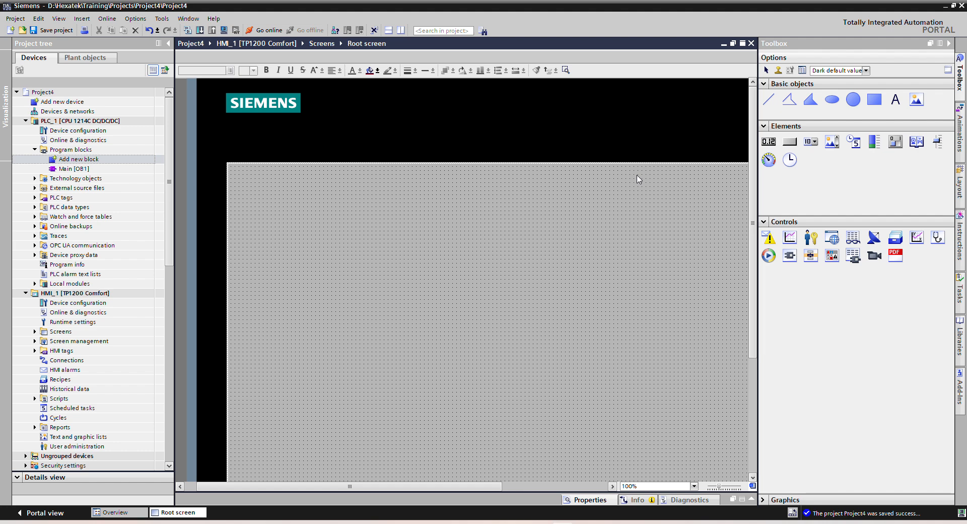
{"action": "scroll", "coordinate": [638, 179], "scroll_direction": "down", "scroll_amount": 3}
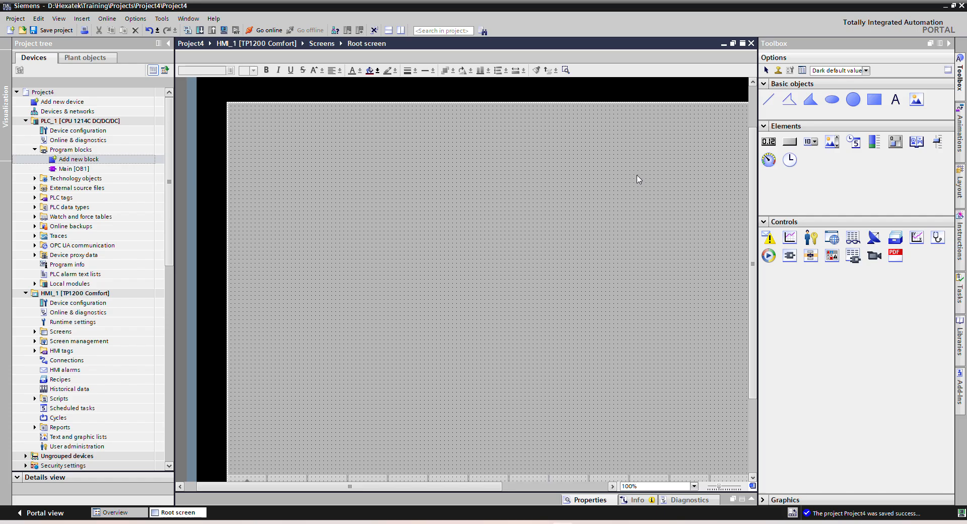
{"action": "scroll", "coordinate": [638, 179], "scroll_direction": "up", "scroll_amount": 3}
{"action": "scroll", "coordinate": [677, 181], "scroll_direction": "down", "scroll_amount": 3}
{"action": "left_click", "coordinate": [769, 101]}
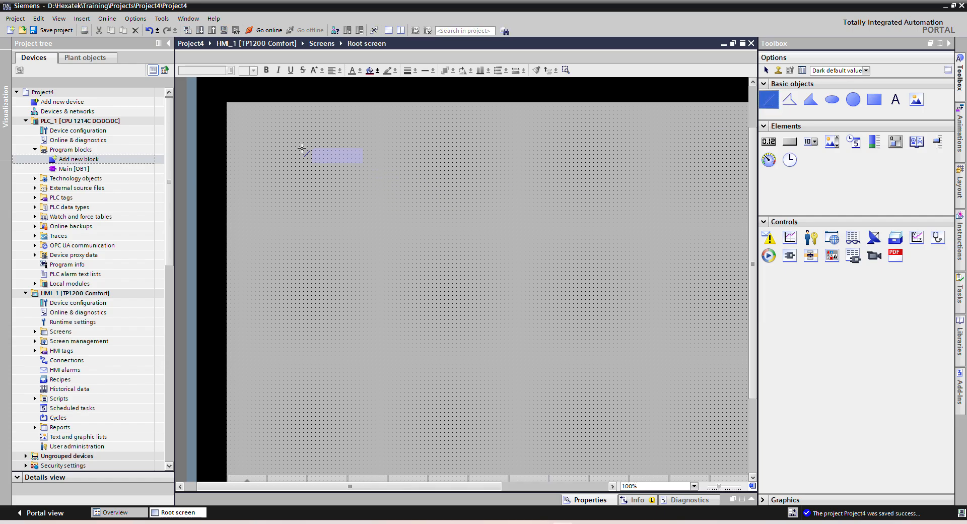
{"action": "mouse_move", "coordinate": [288, 133]}
{"action": "left_mouse_down"}
{"action": "mouse_move", "coordinate": [293, 181]}
{"action": "mouse_move", "coordinate": [449, 132]}
{"action": "left_mouse_up"}
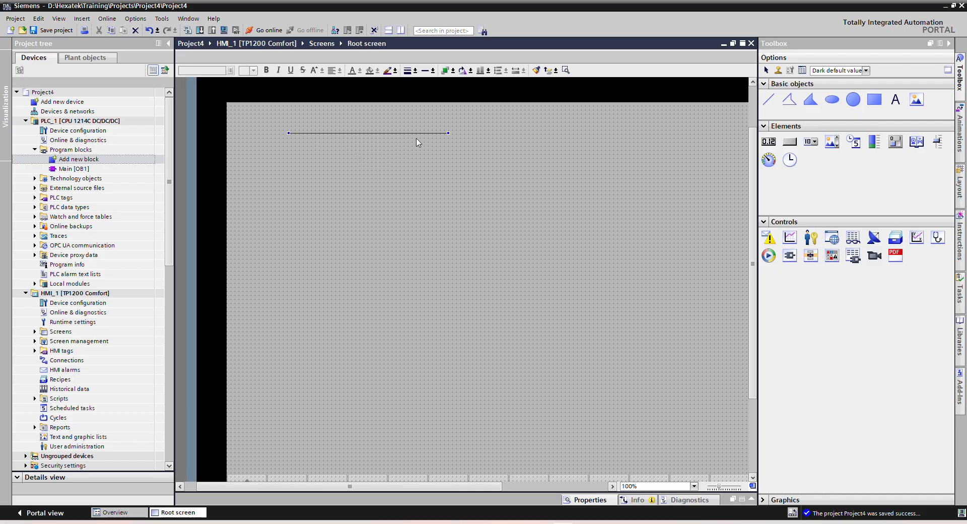
- Open the line's properties and set its width to 5, keeping the Solid style
{"action": "right_click", "coordinate": [425, 133]}
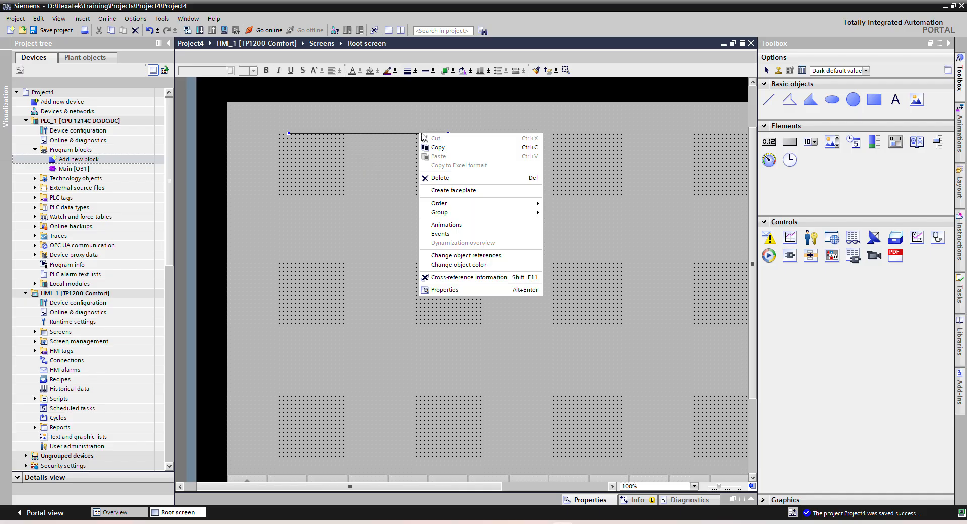
{"action": "left_click", "coordinate": [453, 293]}
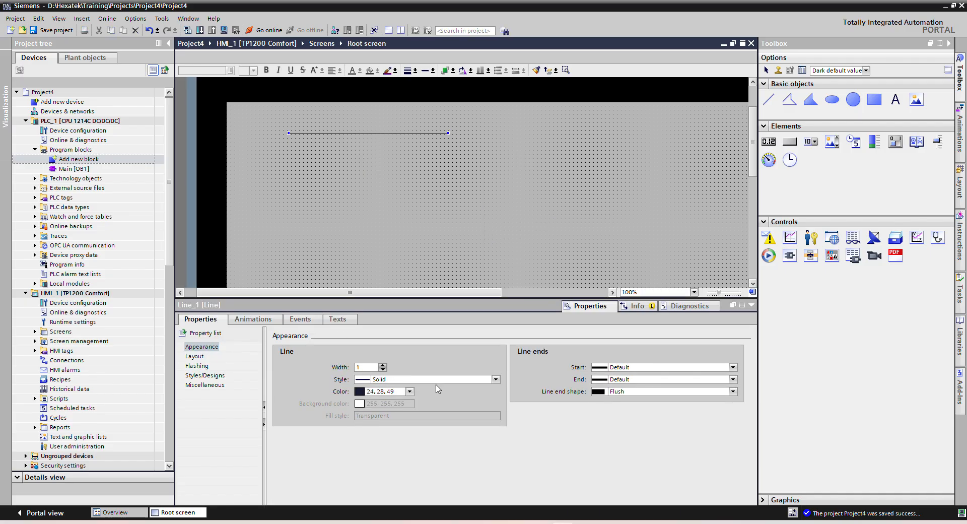
{"action": "left_click", "coordinate": [496, 379]}
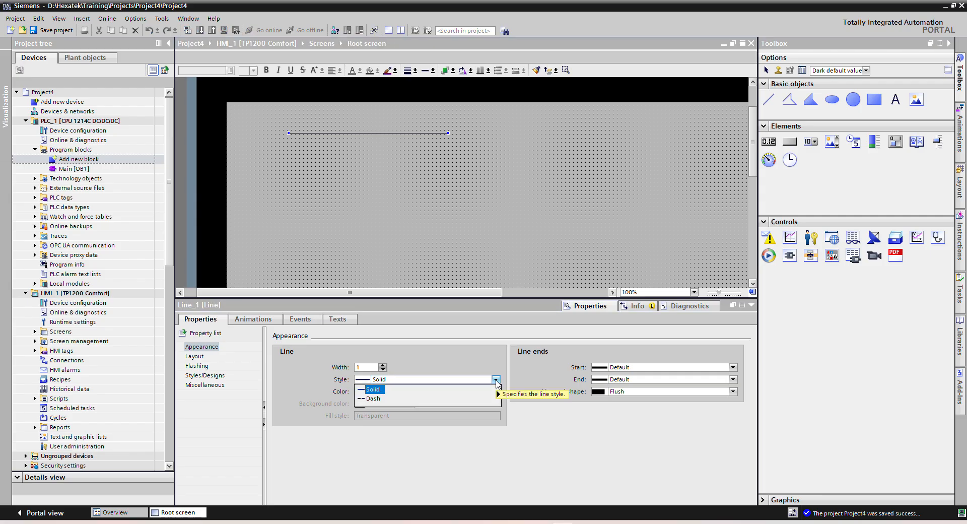
{"action": "left_click", "coordinate": [496, 383]}
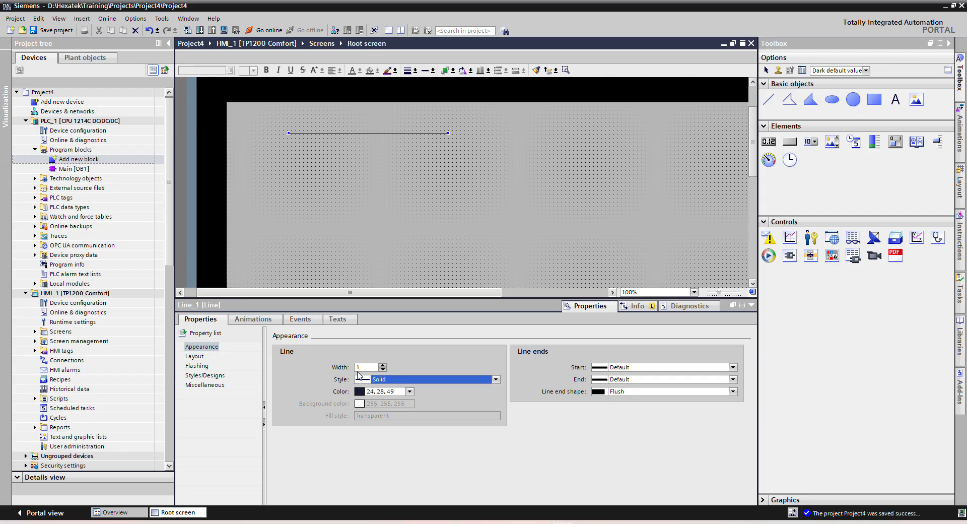
{"action": "left_click", "coordinate": [382, 365]}
{"action": "left_click", "coordinate": [383, 364]}
{"action": "left_click", "coordinate": [383, 365]}
{"action": "left_click", "coordinate": [383, 364]}
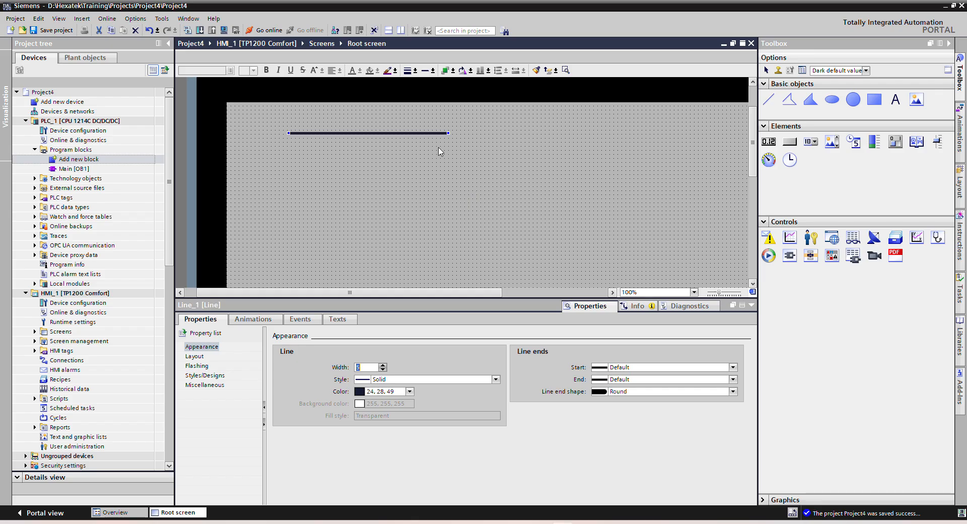
- Move the thick line slightly toward the upper-left corner of the root screen
{"action": "left_click", "coordinate": [373, 149]}
{"action": "left_click", "coordinate": [382, 132]}
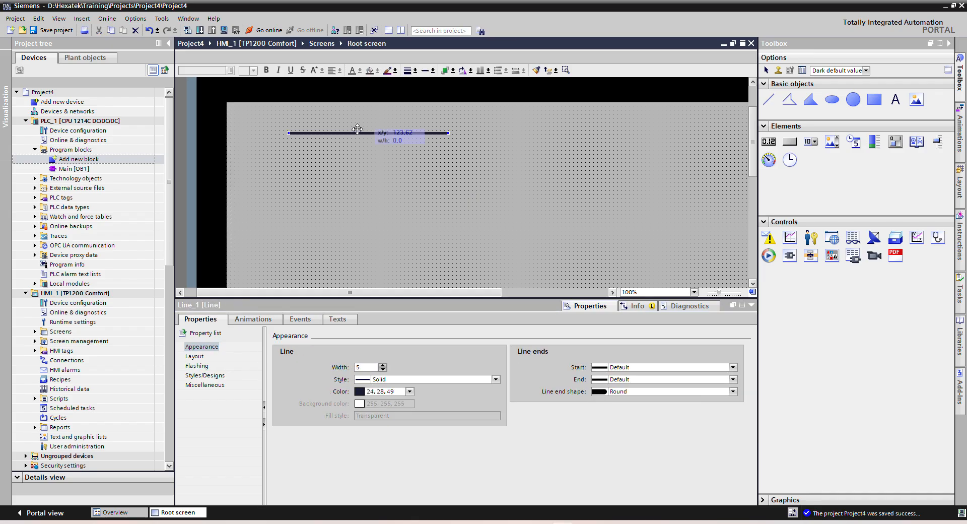
{"action": "left_click_drag", "start_coordinate": [358, 129], "coordinate": [320, 123]}
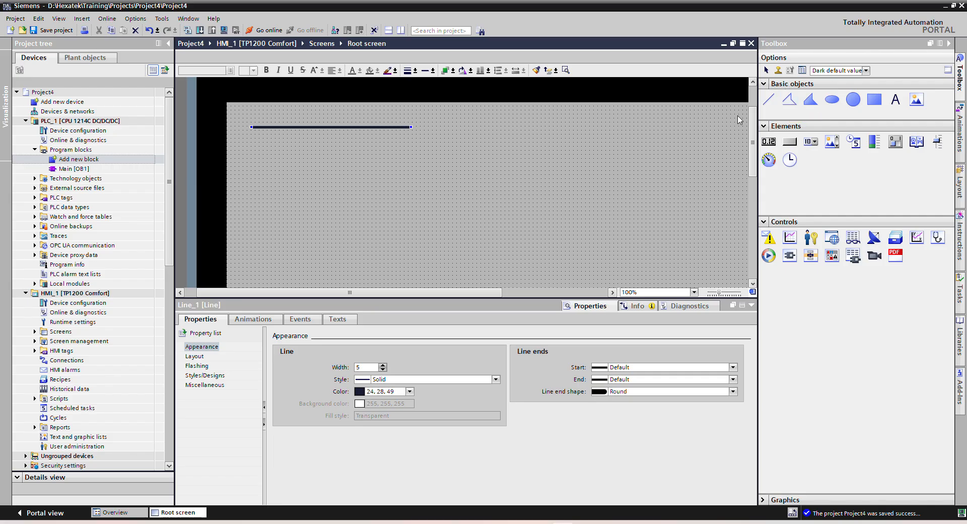
- Draw an open, C-shaped polyline with straight segments below the thick line
{"action": "left_click", "coordinate": [795, 104]}
{"action": "left_click", "coordinate": [292, 183]}
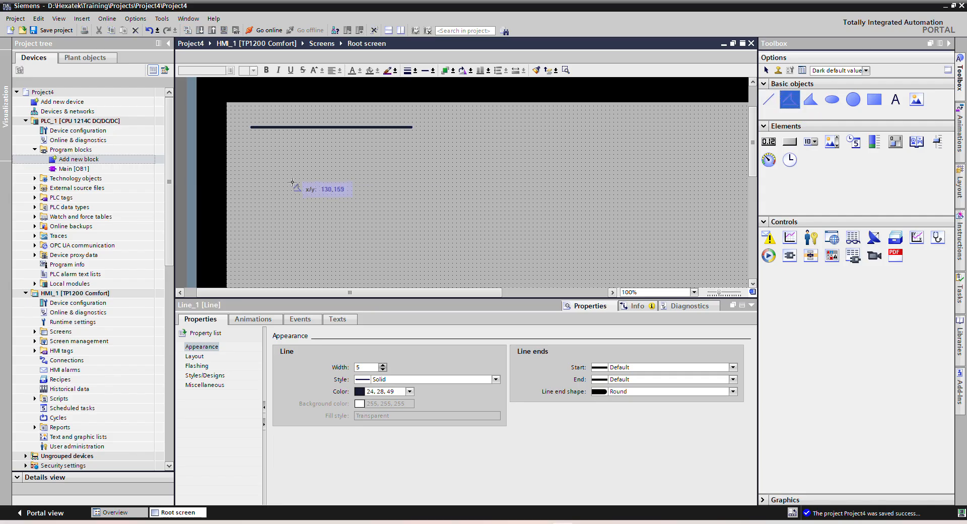
{"action": "left_click", "coordinate": [371, 170]}
{"action": "left_click", "coordinate": [384, 205]}
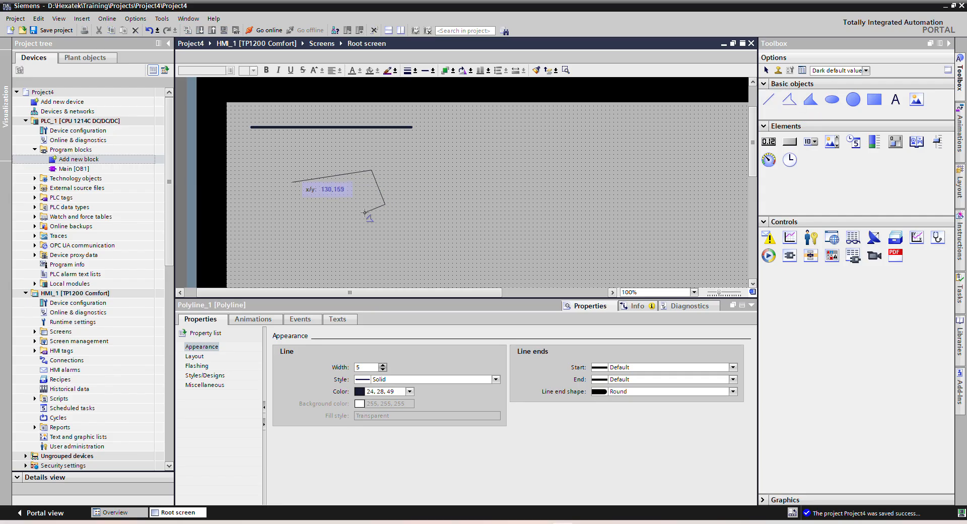
{"action": "left_click", "coordinate": [347, 218]}
{"action": "left_click", "coordinate": [309, 208]}
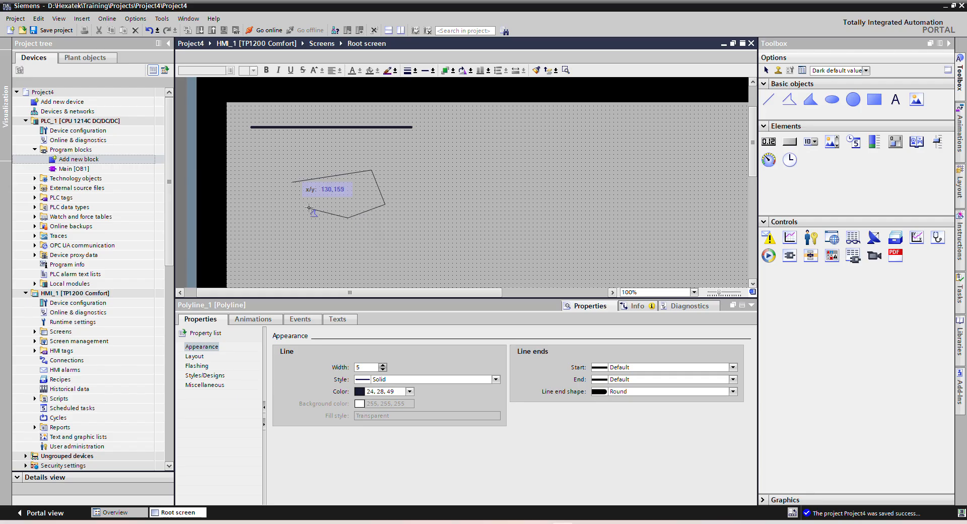
{"action": "left_click", "coordinate": [292, 235]}
{"action": "left_click", "coordinate": [385, 247]}
{"action": "left_click", "coordinate": [416, 199]}
{"action": "left_click", "coordinate": [401, 164]}
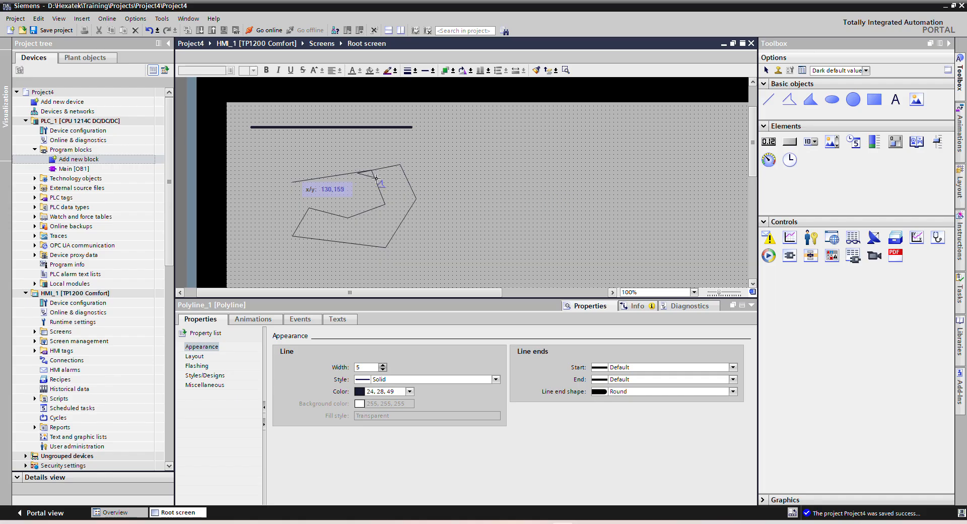
{"action": "double_click", "coordinate": [361, 173]}
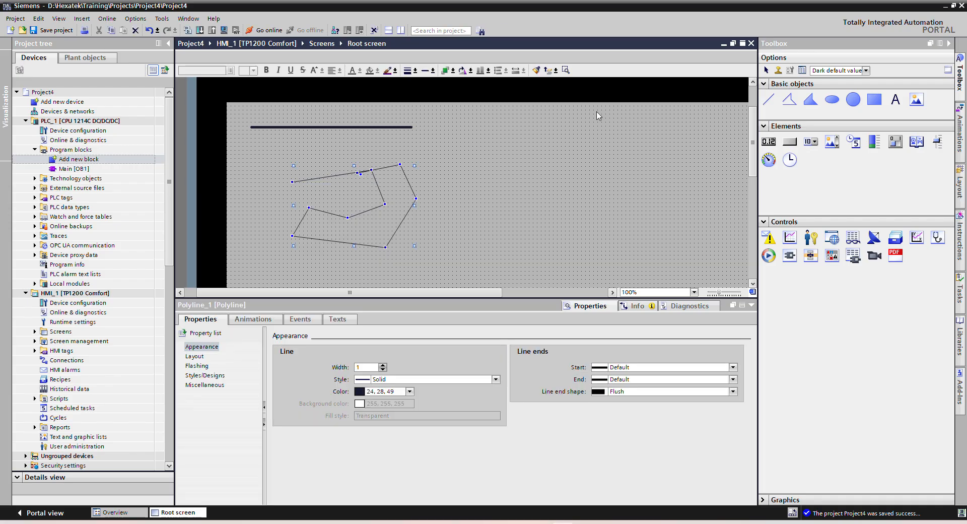
- Draw an irregular filled polygon with seven corner points to the right of the polyline
{"action": "left_click", "coordinate": [809, 104]}
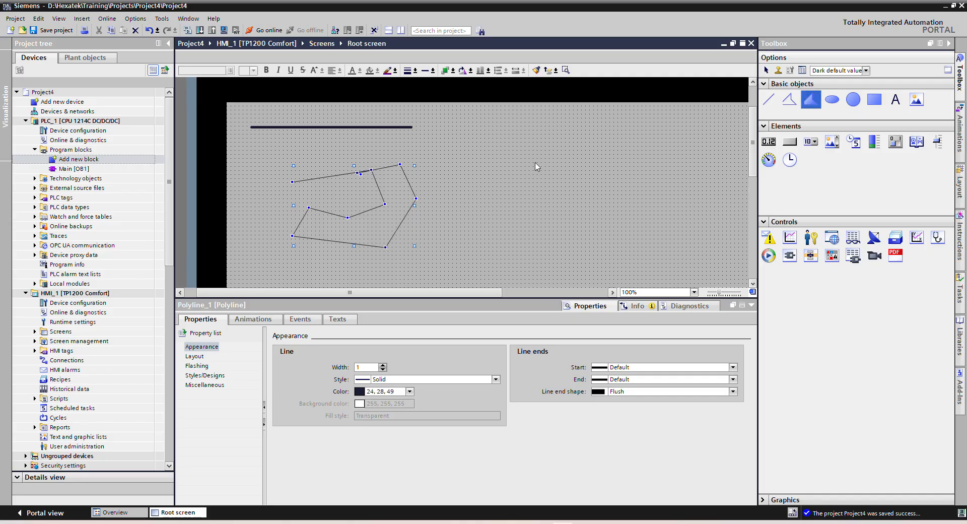
{"action": "left_click", "coordinate": [514, 142]}
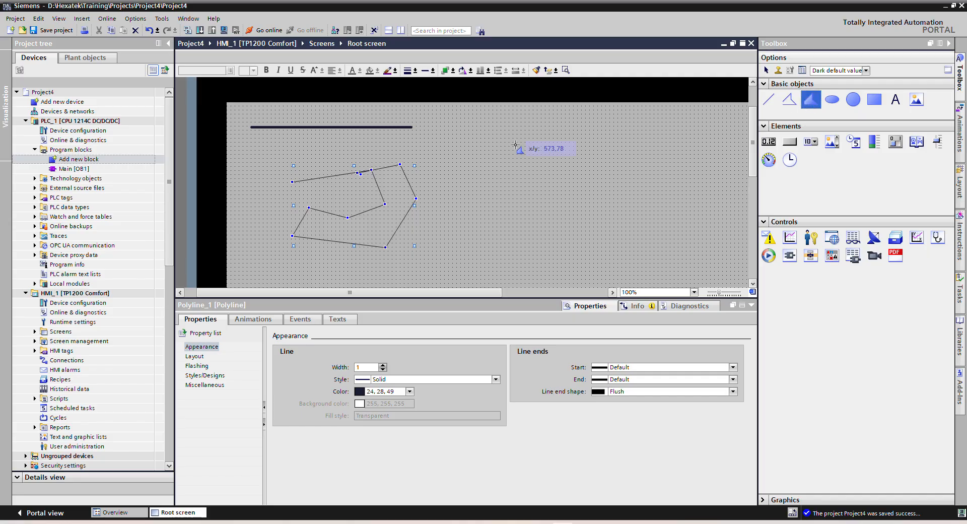
{"action": "left_click", "coordinate": [498, 191]}
{"action": "left_click", "coordinate": [565, 188]}
{"action": "left_click", "coordinate": [576, 131]}
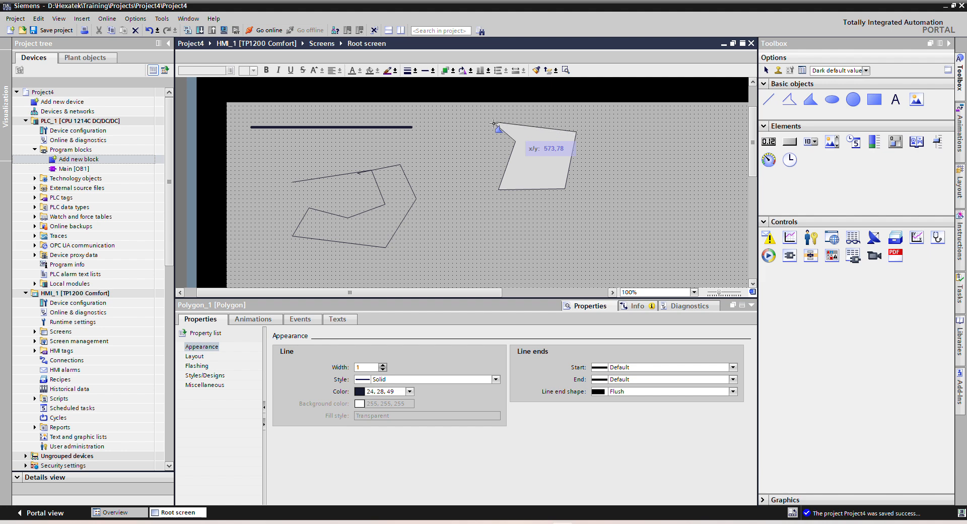
{"action": "left_click", "coordinate": [495, 123]}
{"action": "left_click", "coordinate": [476, 148]}
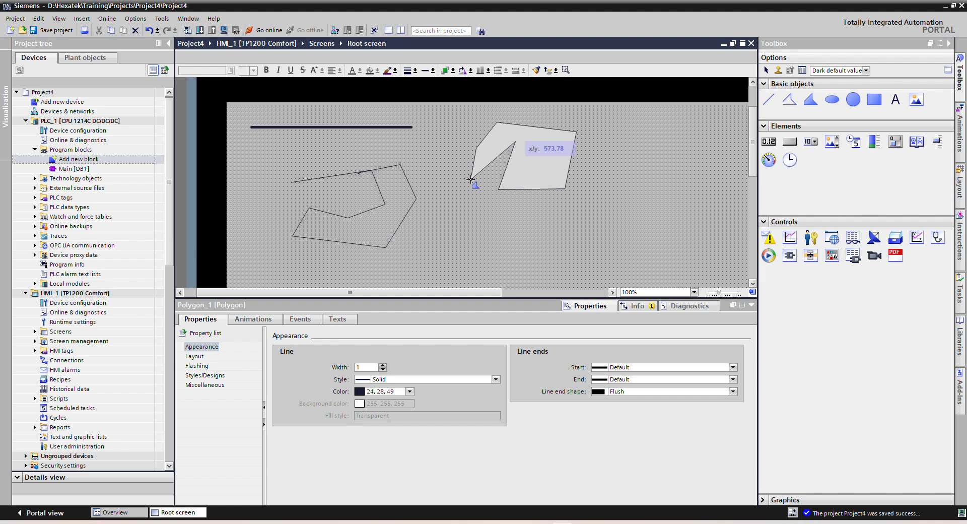
{"action": "double_click", "coordinate": [522, 140]}
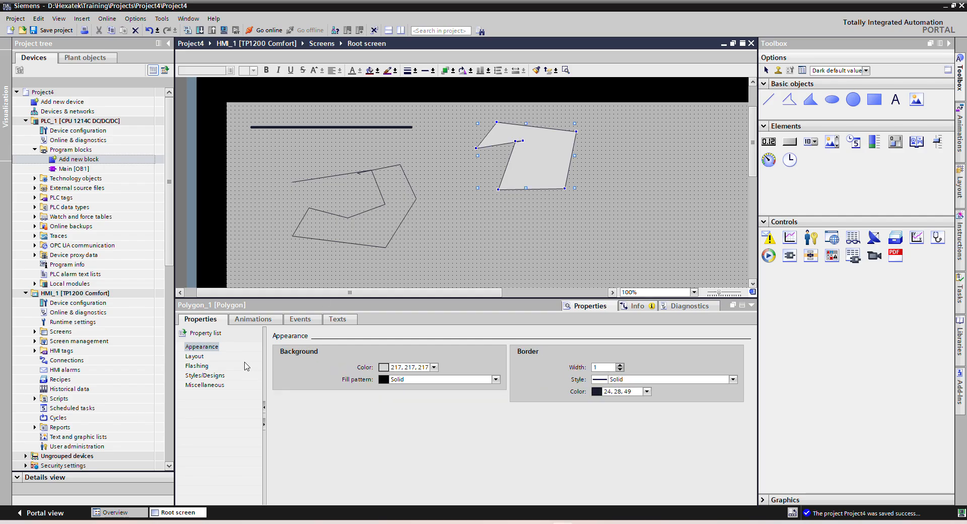
- Review the polygon's layout and flashing settings, and set its background color to orange (255, 153, 0)
{"action": "left_click", "coordinate": [196, 357]}
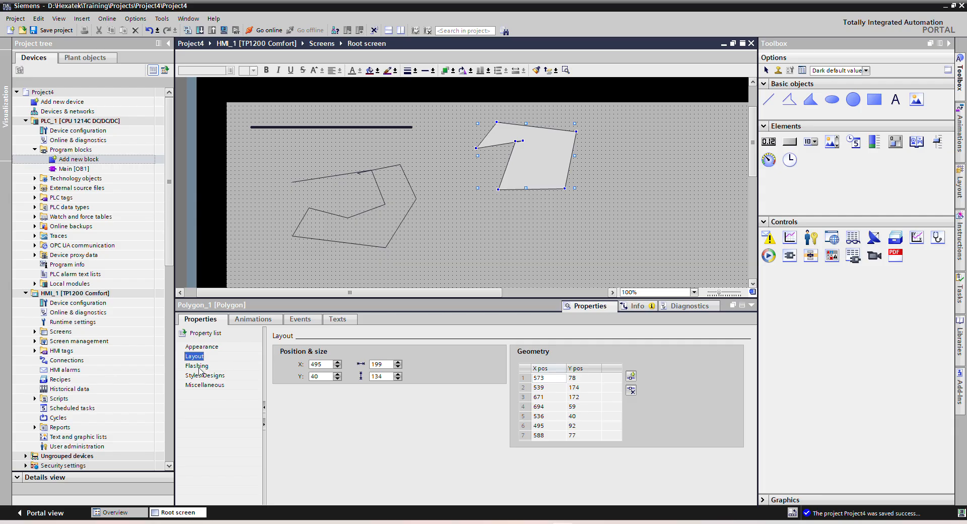
{"action": "left_click", "coordinate": [197, 366]}
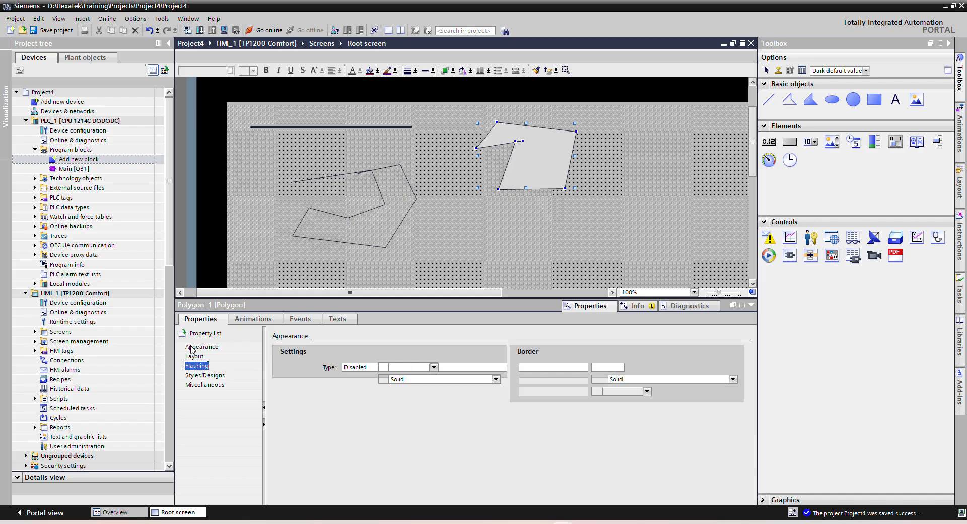
{"action": "left_click", "coordinate": [192, 347]}
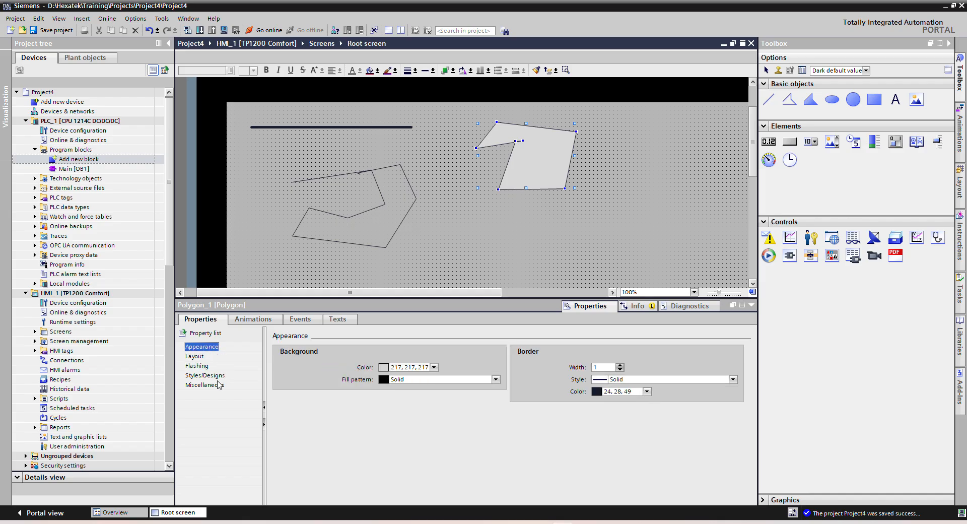
{"action": "left_click", "coordinate": [435, 368]}
{"action": "left_click", "coordinate": [400, 398]}
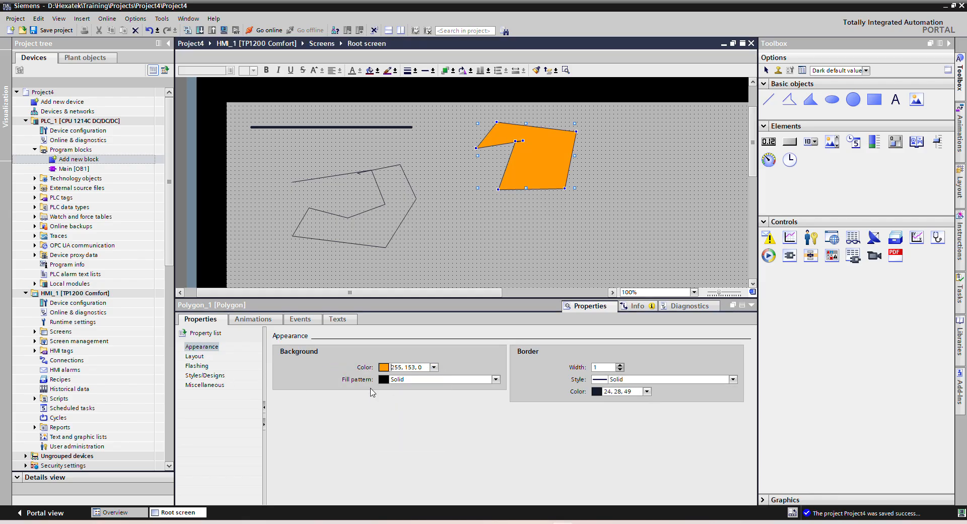
- Check the polygon's style and flashing settings, and move the orange polygon down beside the polyline
{"action": "left_click", "coordinate": [207, 375]}
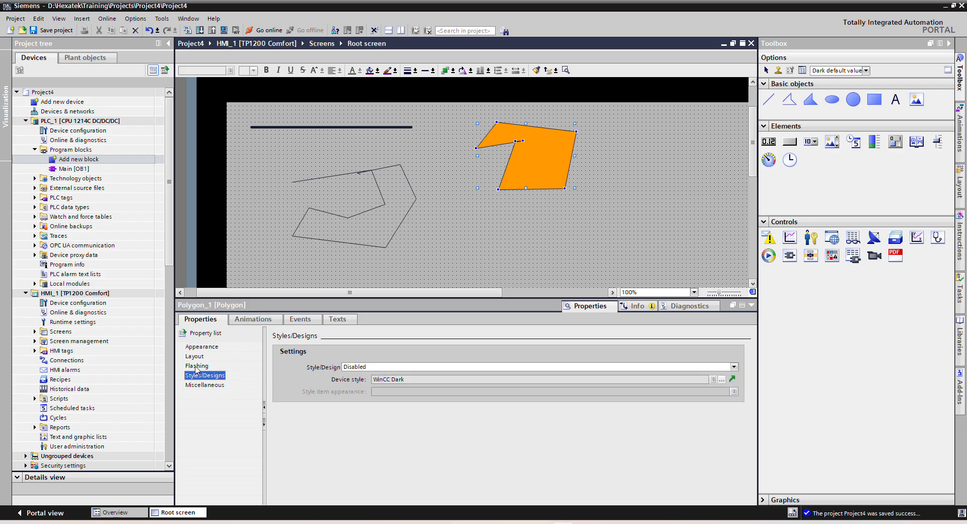
{"action": "left_click", "coordinate": [197, 366]}
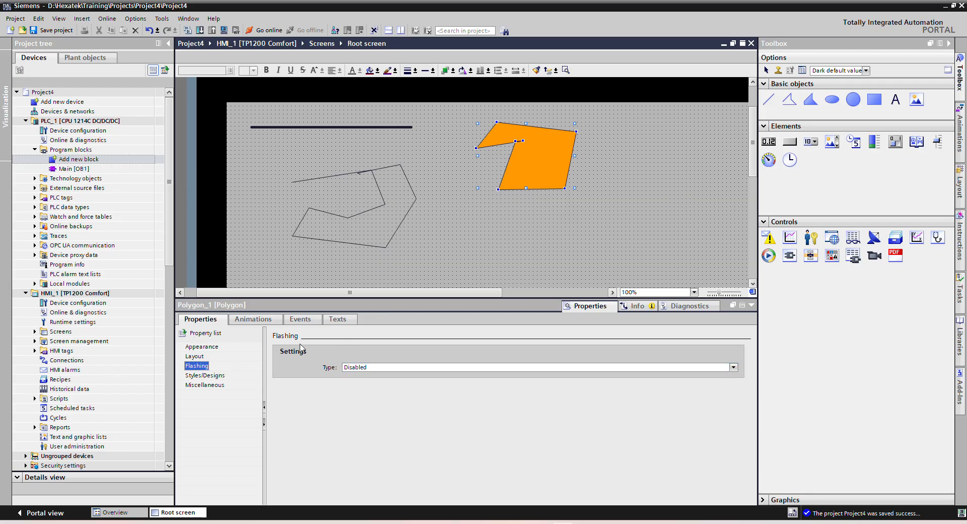
{"action": "left_click_drag", "start_coordinate": [548, 153], "coordinate": [496, 173]}
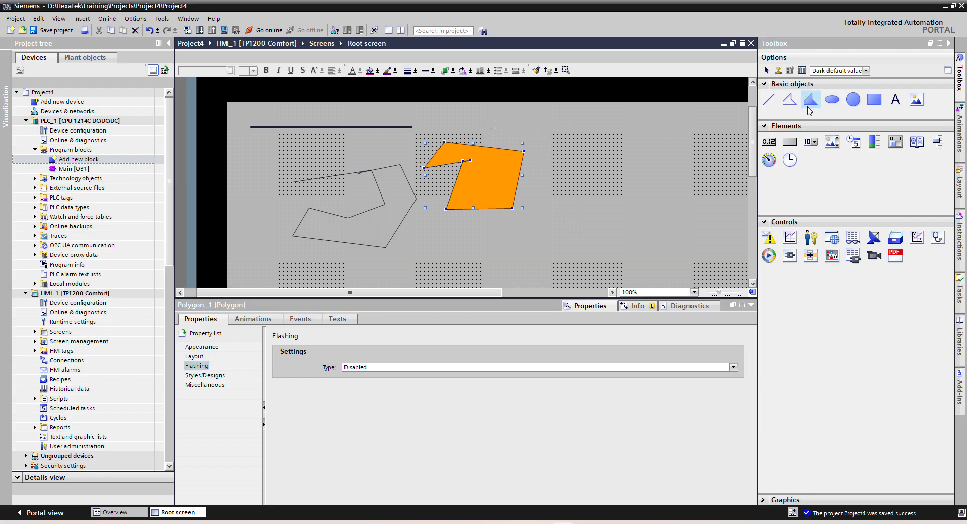
- Draw a horizontal ellipse about 219 by 66 to the right of the orange polygon and show its layout properties
{"action": "left_click", "coordinate": [834, 102]}
{"action": "mouse_move", "coordinate": [578, 147]}
{"action": "left_mouse_down"}
{"action": "mouse_move", "coordinate": [647, 175]}
{"action": "mouse_move", "coordinate": [684, 172]}
{"action": "mouse_move", "coordinate": [685, 241]}
{"action": "mouse_move", "coordinate": [687, 179]}
{"action": "left_mouse_up"}
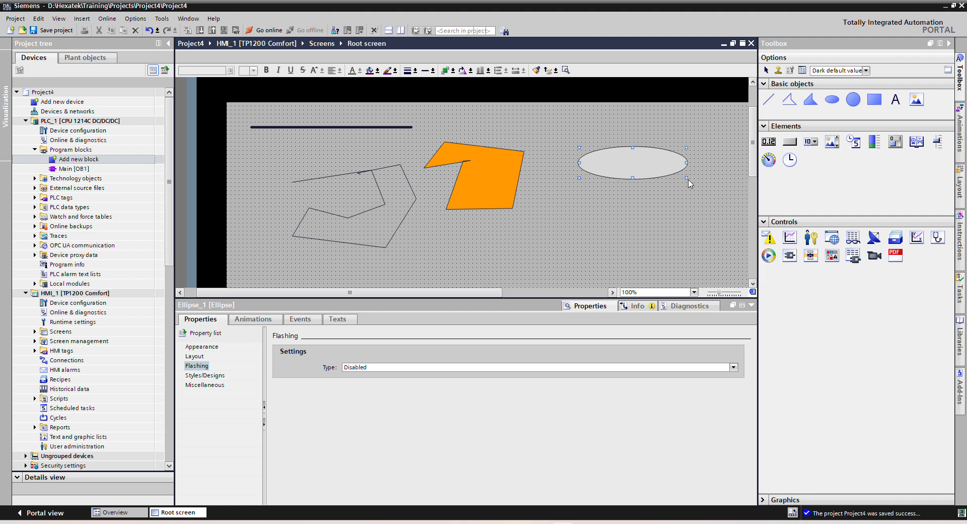
{"action": "left_click", "coordinate": [199, 356]}
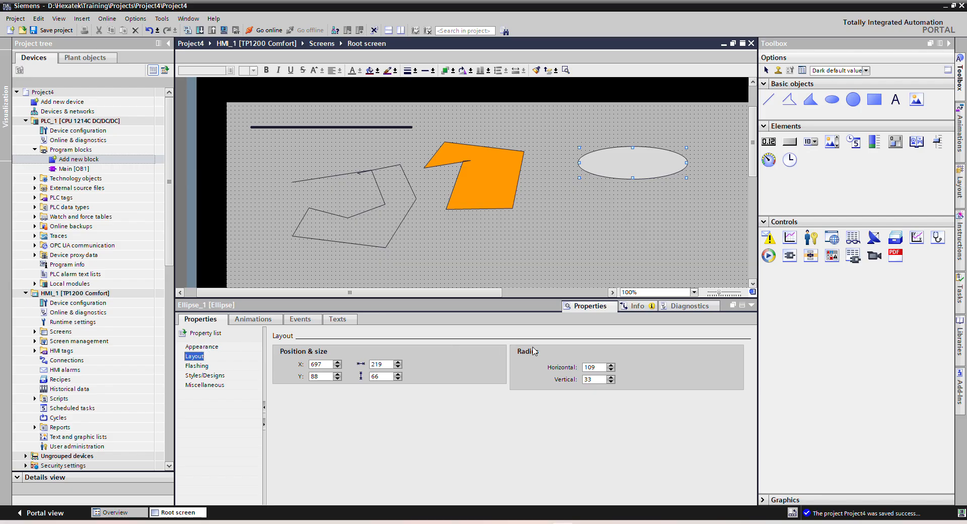
- Set both the horizontal and vertical radius of the ellipse to 115
{"action": "left_click", "coordinate": [595, 369]}
{"action": "left_click", "coordinate": [600, 377]}
{"action": "left_click", "coordinate": [611, 366]}
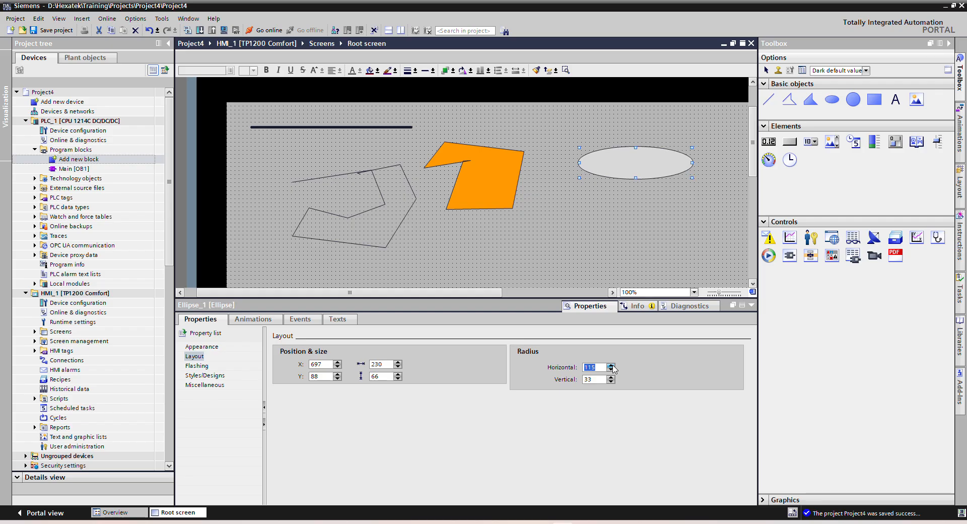
{"action": "left_click", "coordinate": [611, 377]}
{"action": "left_click", "coordinate": [611, 378]}
{"action": "left_click", "coordinate": [611, 377]}
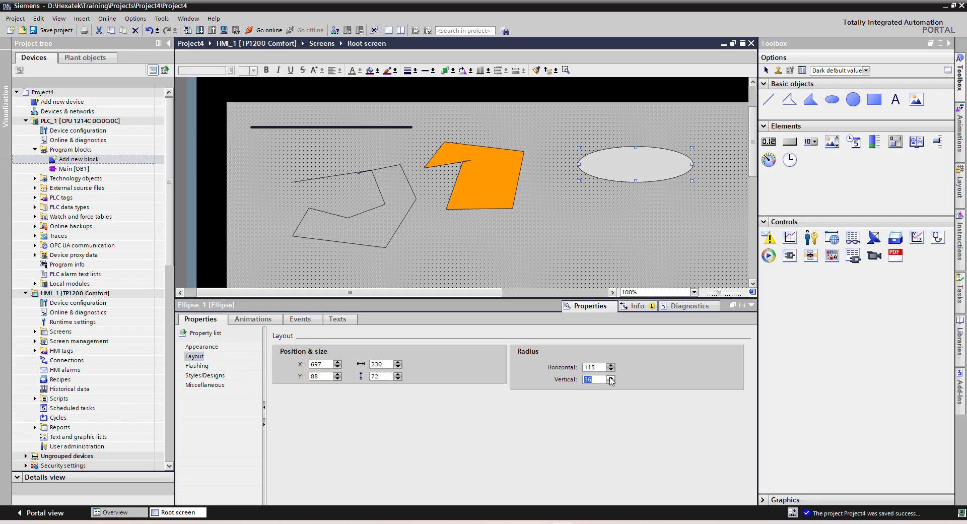
{"action": "left_click", "coordinate": [611, 377]}
{"action": "left_click", "coordinate": [611, 377]}
{"action": "left_click", "coordinate": [611, 377]}
{"action": "left_click", "coordinate": [611, 377]}
{"action": "left_click", "coordinate": [611, 377]}
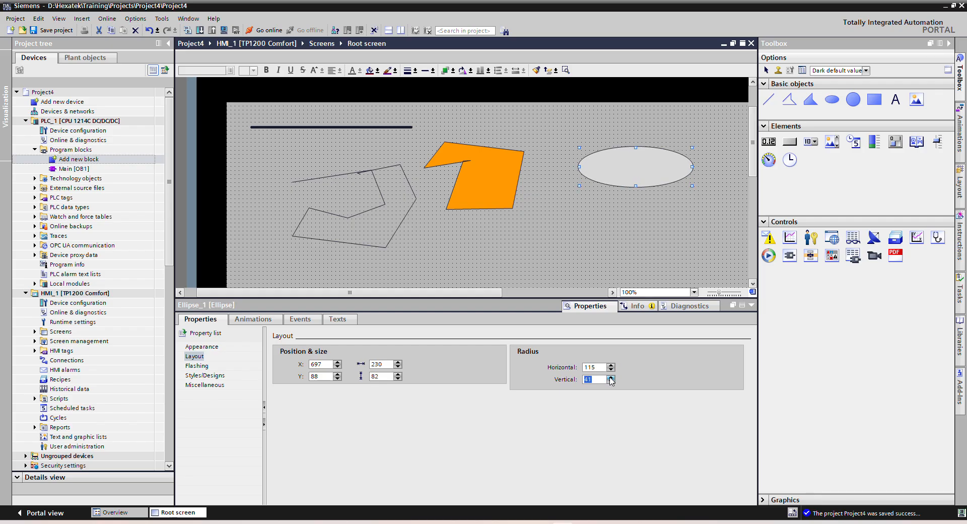
{"action": "type", "text": "115"}
{"action": "key", "text": "Tab"}
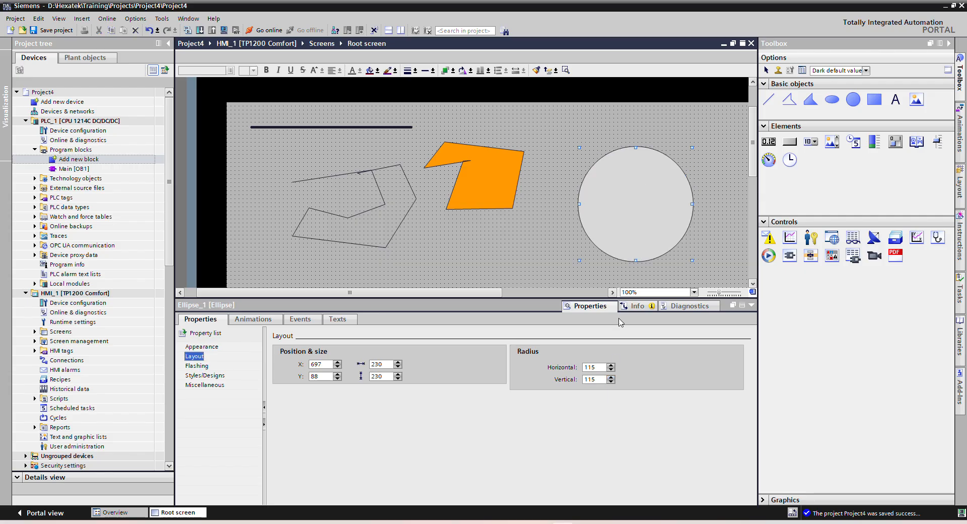
- Draw a circle with a radius of about 48 below the orange polygon
{"action": "left_click", "coordinate": [853, 99]}
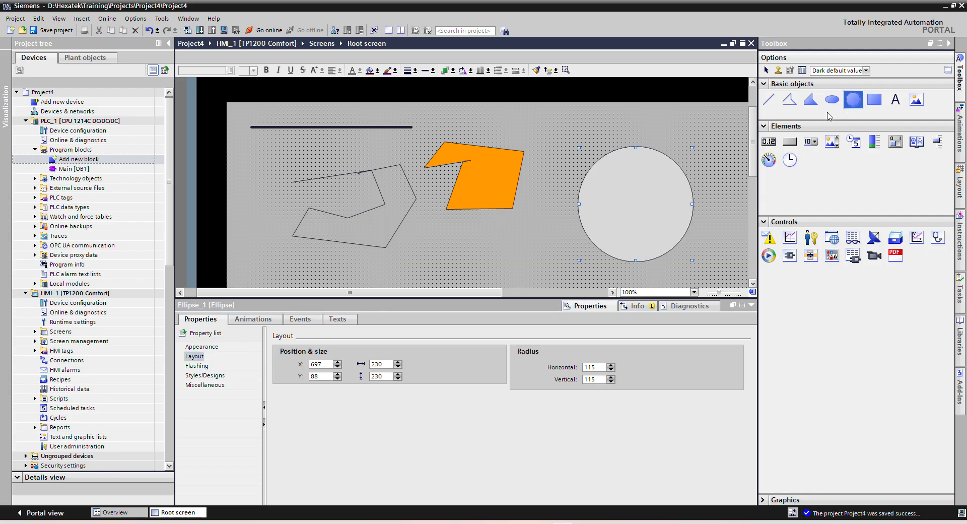
{"action": "scroll", "coordinate": [534, 228], "scroll_direction": "down", "scroll_amount": 3}
{"action": "left_click_drag", "start_coordinate": [455, 187], "coordinate": [543, 239]}
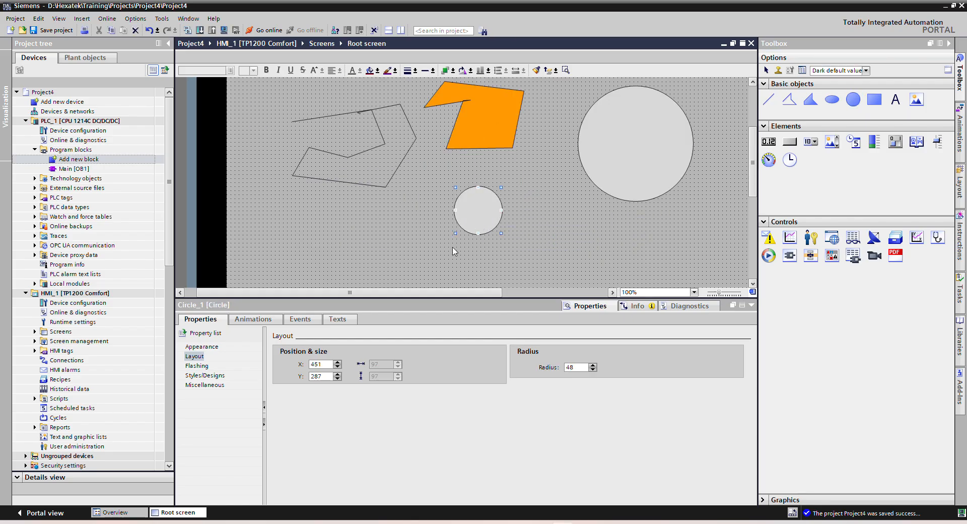
- Try a radius of 500 for the new circle
{"action": "left_click", "coordinate": [580, 368]}
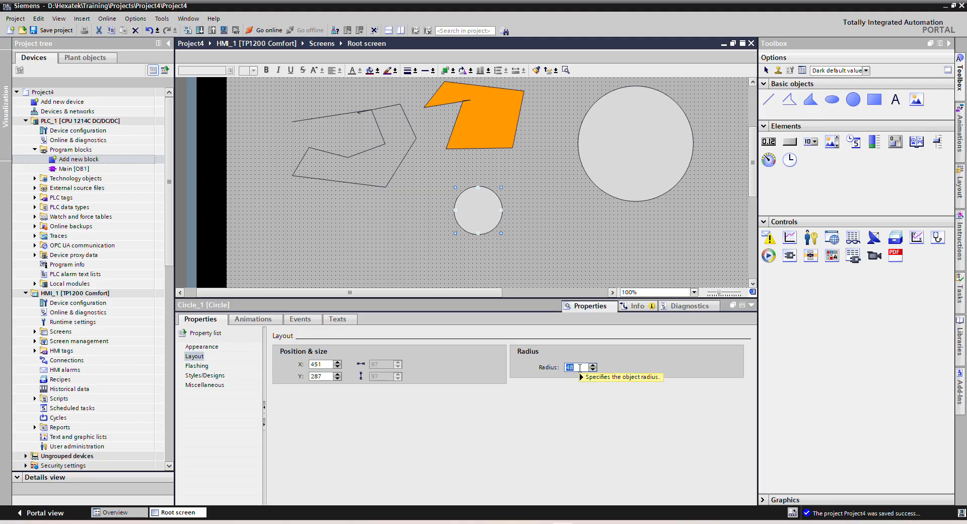
{"action": "type", "text": "500"}
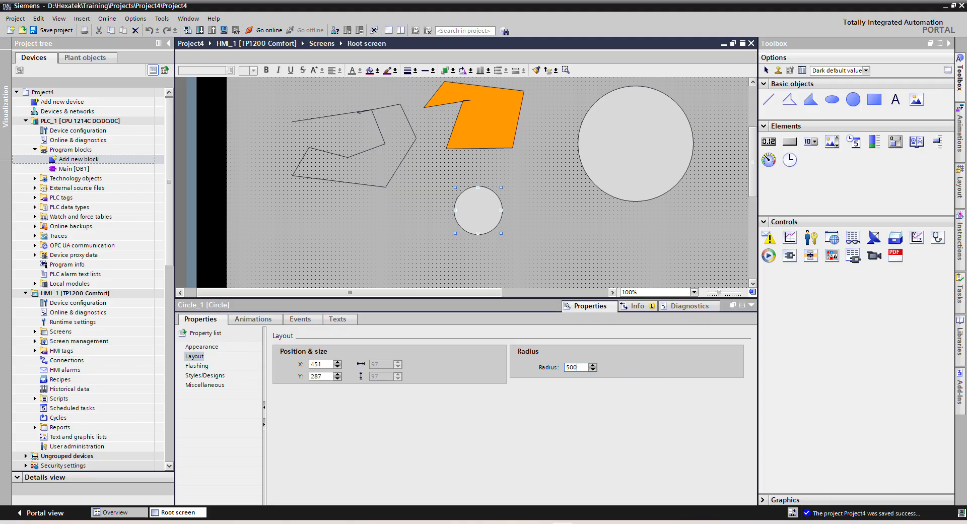
{"action": "key", "text": "Return"}
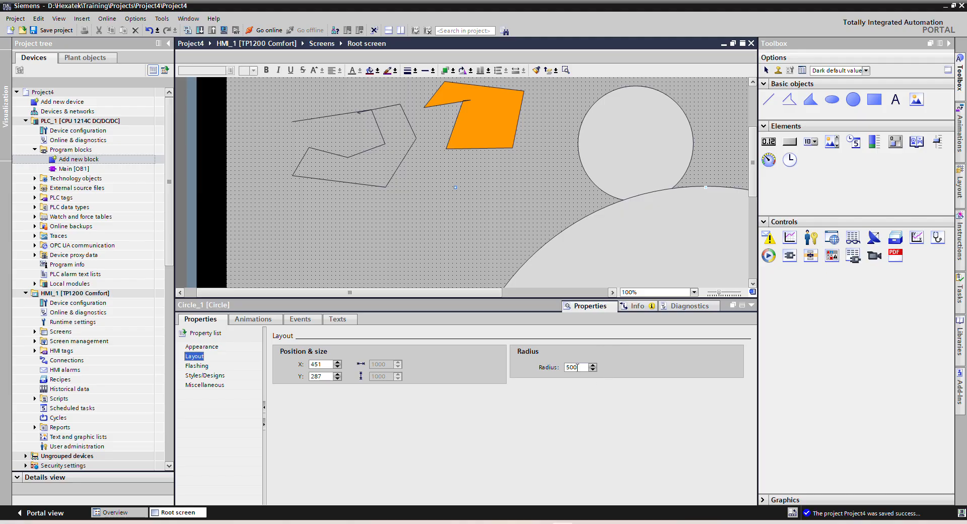
- Set the circle's radius to 100
{"action": "left_click", "coordinate": [577, 367]}
{"action": "type", "text": "1"}
{"action": "key", "text": "Return"}
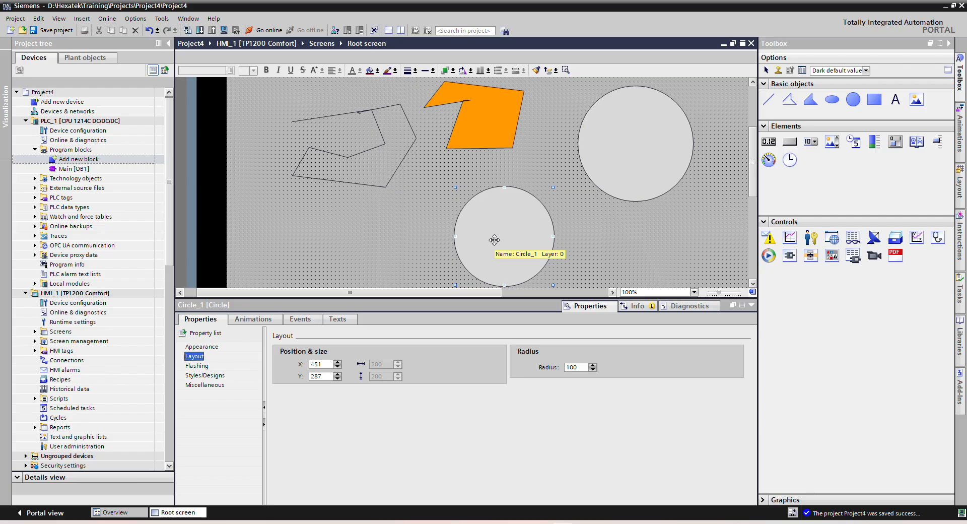
- Move the circle up between the orange polygon and the ellipse, and collapse the properties area
{"action": "left_click", "coordinate": [500, 224]}
{"action": "left_click_drag", "start_coordinate": [500, 223], "coordinate": [538, 124]}
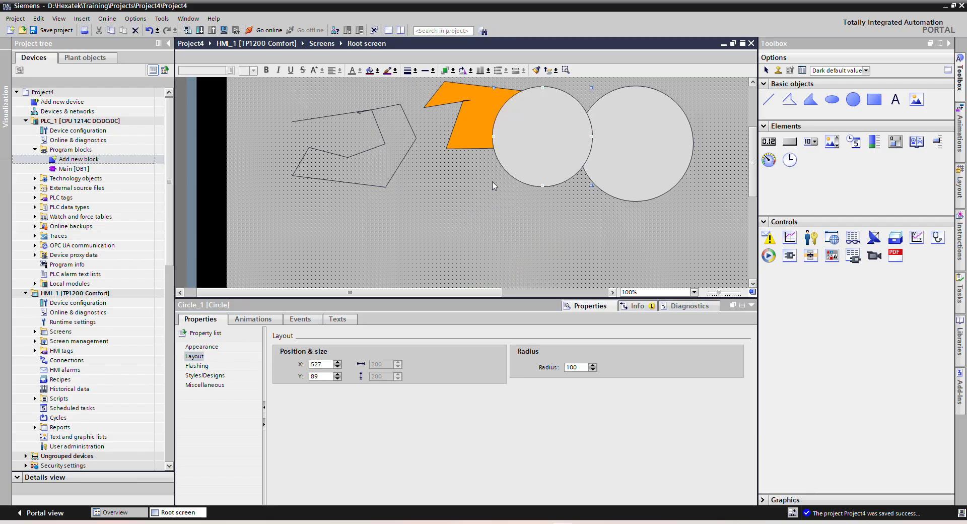
{"action": "left_click_drag", "start_coordinate": [403, 293], "coordinate": [439, 293]}
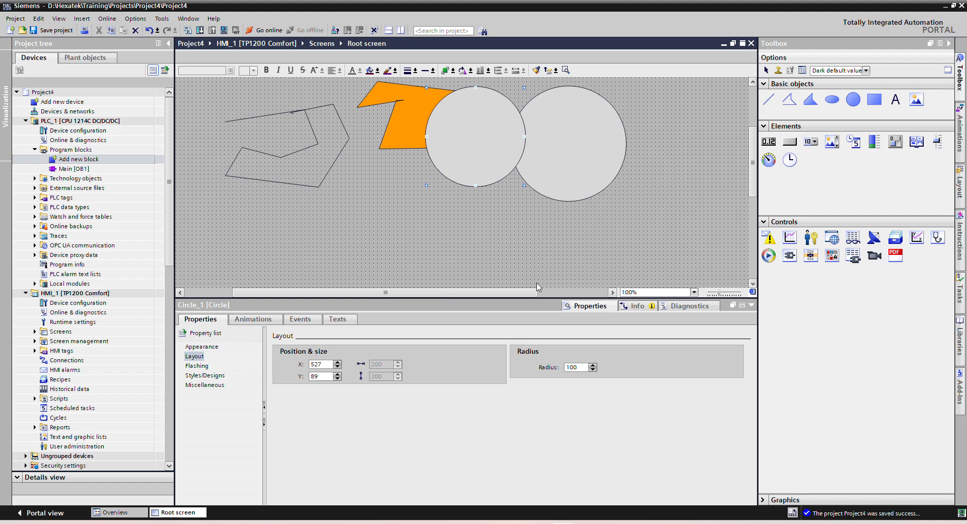
{"action": "left_click", "coordinate": [741, 305]}
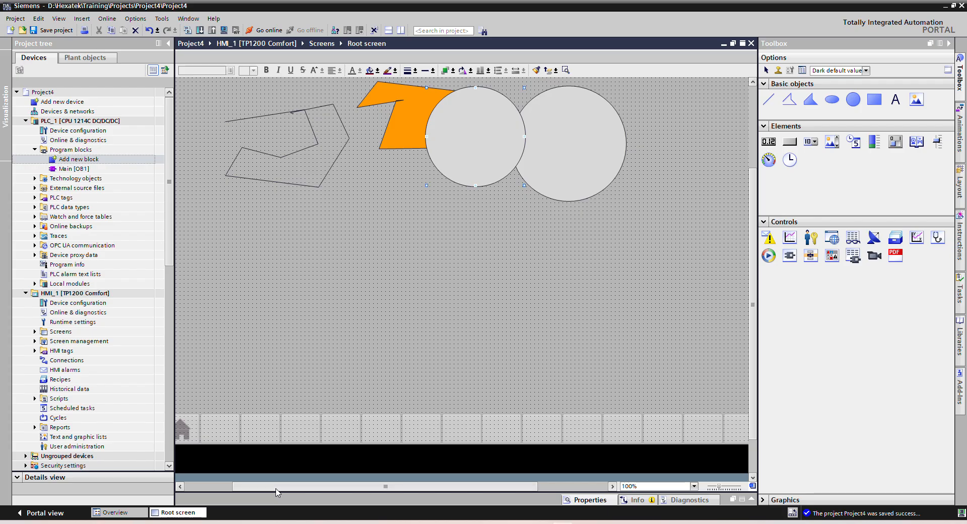
- Shift the orange polygon and the circle toward the polyline, and flatten the large round ellipse vertically into an oval
{"action": "left_click_drag", "start_coordinate": [281, 488], "coordinate": [233, 488]}
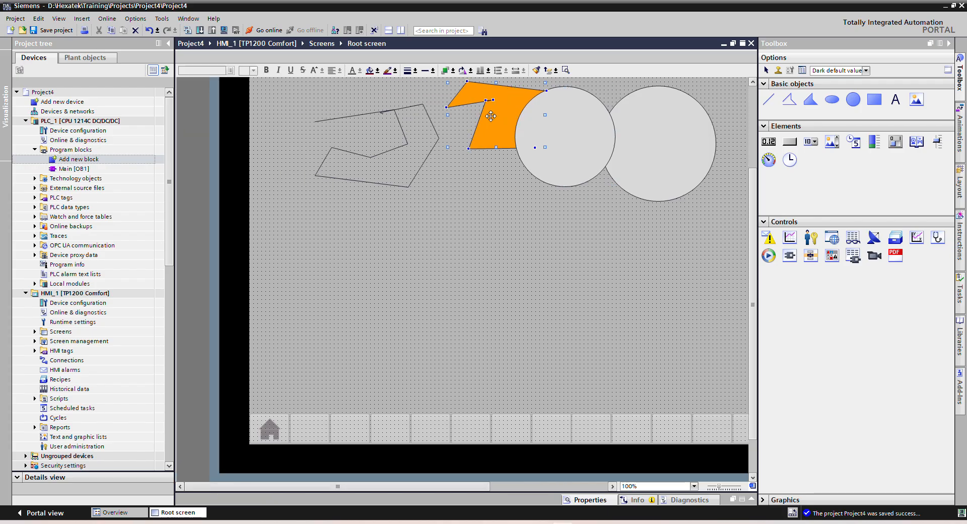
{"action": "left_click_drag", "start_coordinate": [483, 117], "coordinate": [455, 122]}
{"action": "left_click_drag", "start_coordinate": [544, 123], "coordinate": [531, 112]}
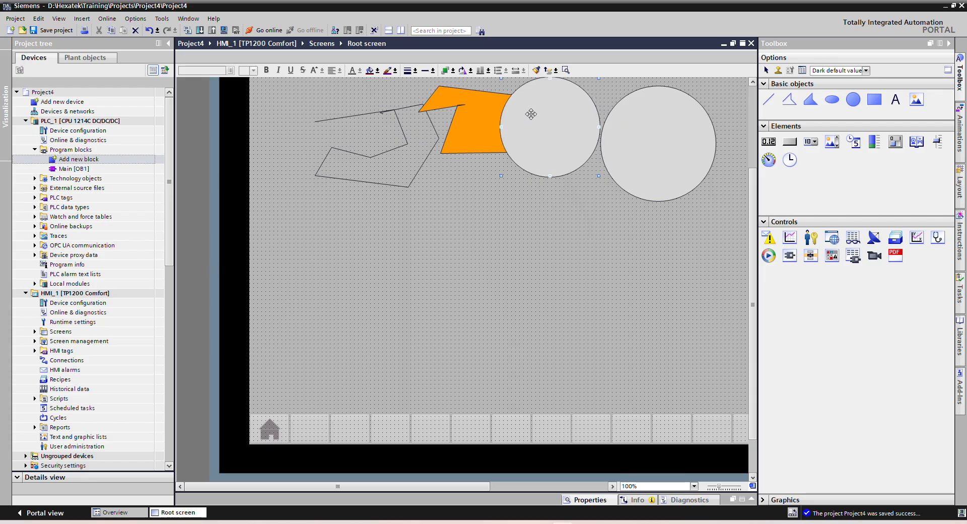
{"action": "left_click", "coordinate": [654, 130]}
{"action": "left_click_drag", "start_coordinate": [658, 200], "coordinate": [658, 149]}
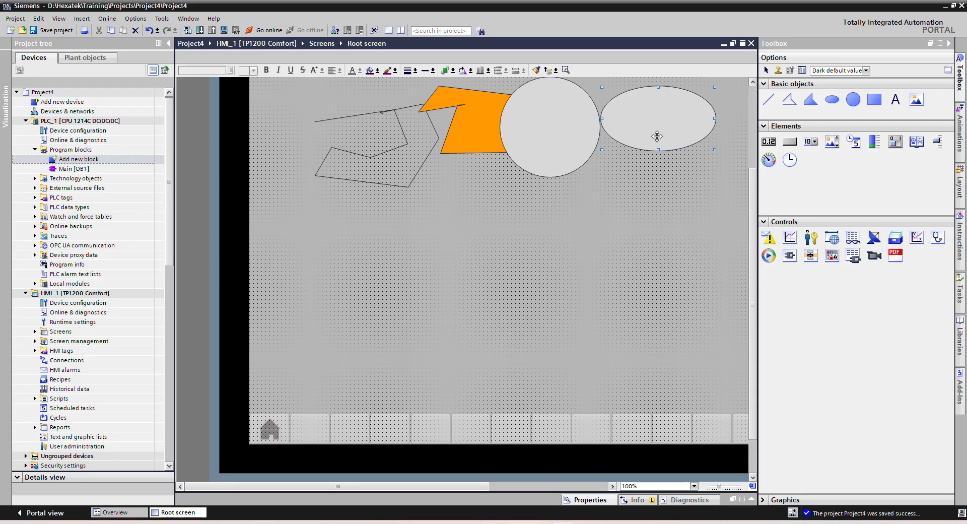
- Add a text field reading "Hi AUtomation" and place it above the orange polygon and the circle
{"action": "left_click", "coordinate": [895, 100]}
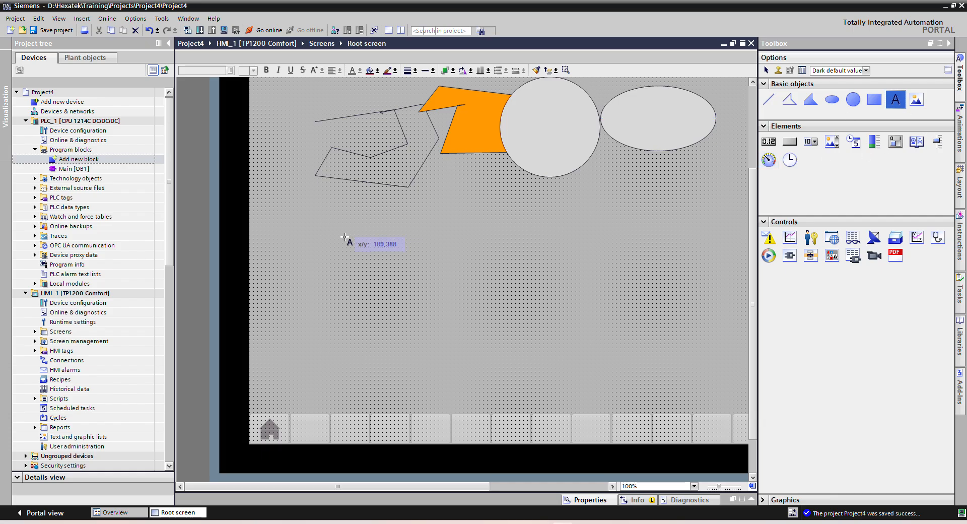
{"action": "left_click", "coordinate": [345, 240]}
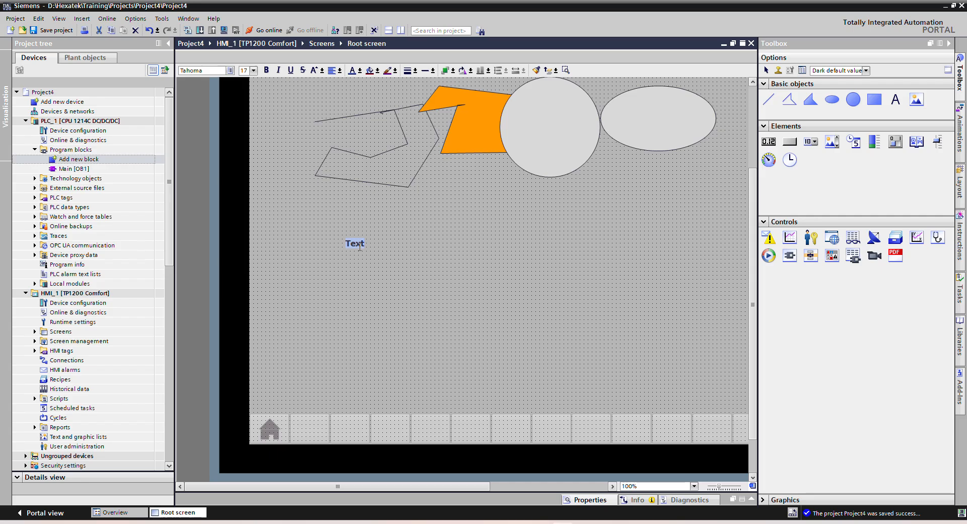
{"action": "type", "text": "Poly"}
{"action": "key", "text": "BackSpace"}
{"action": "key", "text": "BackSpace"}
{"action": "key", "text": "BackSpace"}
{"action": "type", "text": "Hi AUtomation"}
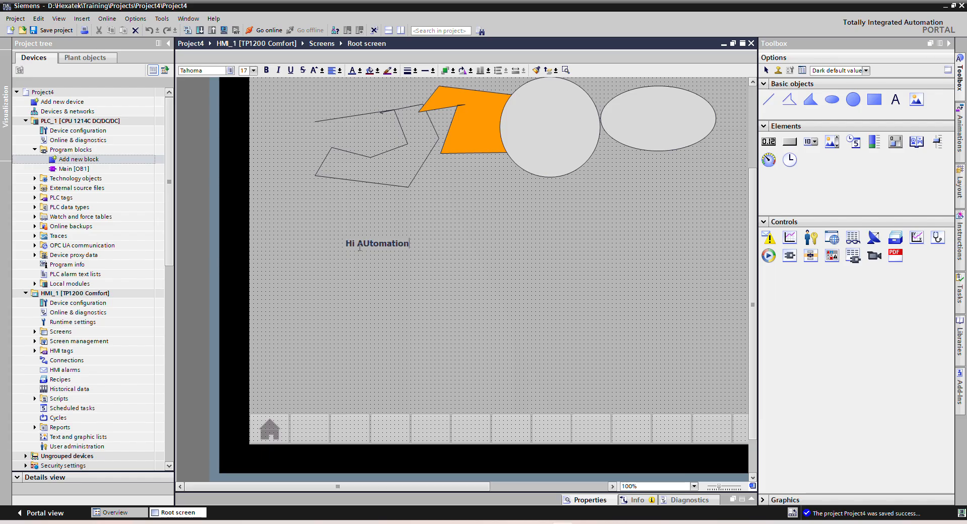
{"action": "left_click", "coordinate": [399, 292]}
{"action": "left_click_drag", "start_coordinate": [376, 242], "coordinate": [506, 117]}
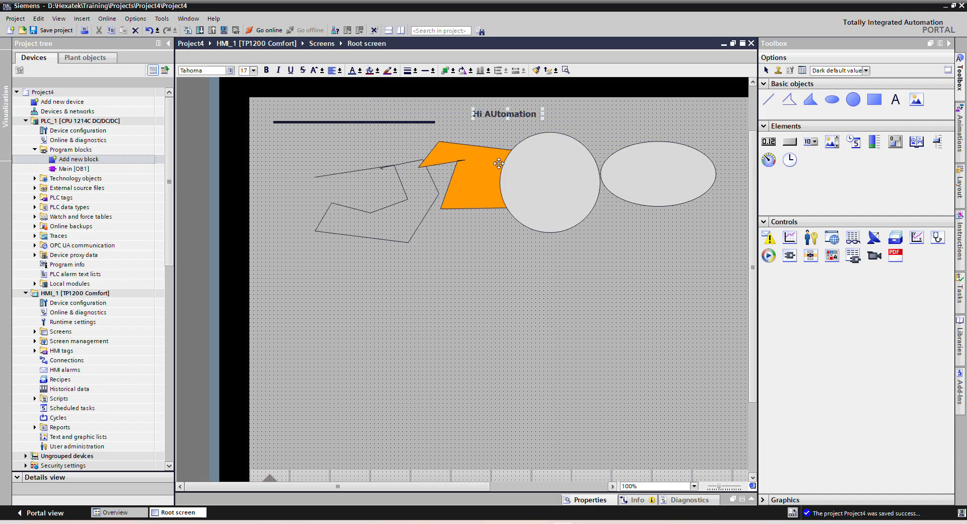
- Draw a graphic view about 129 by 86 below the polyline and show its layout properties
{"action": "left_click", "coordinate": [917, 100]}
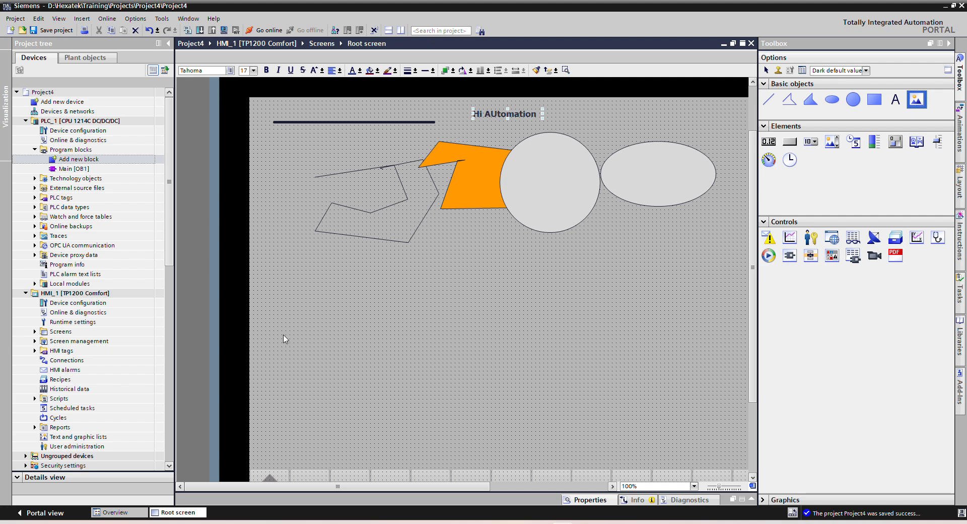
{"action": "left_click_drag", "start_coordinate": [298, 298], "coordinate": [352, 322]}
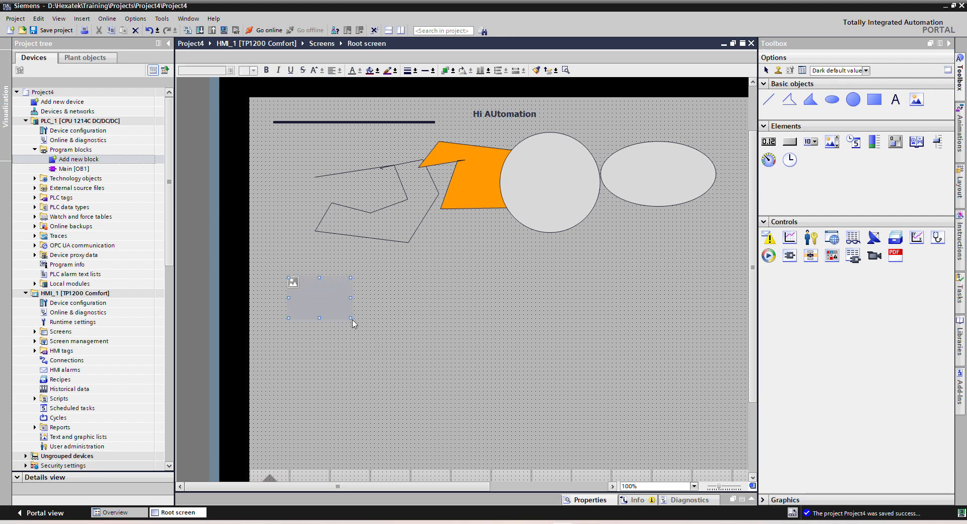
{"action": "right_click", "coordinate": [328, 298]}
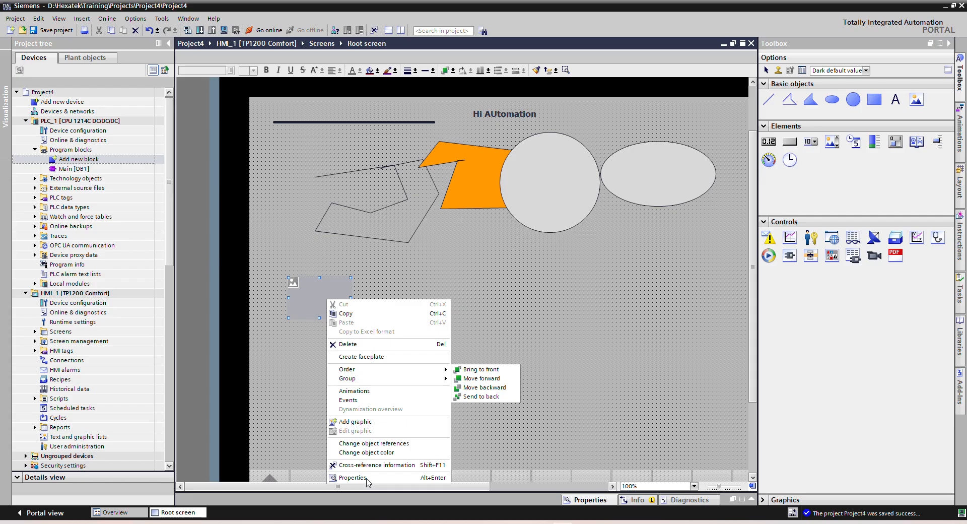
{"action": "left_click", "coordinate": [353, 478]}
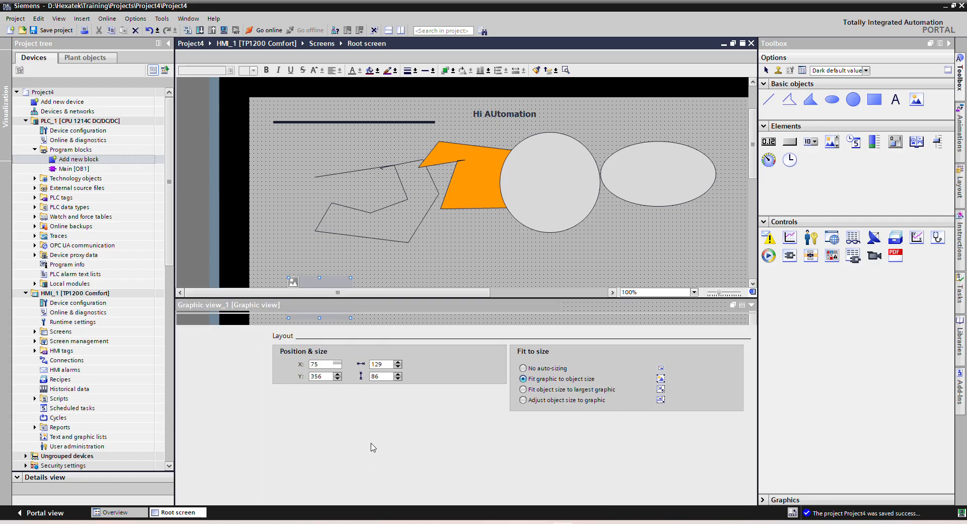
{"action": "scroll", "coordinate": [365, 240], "scroll_direction": "down", "scroll_amount": 3}
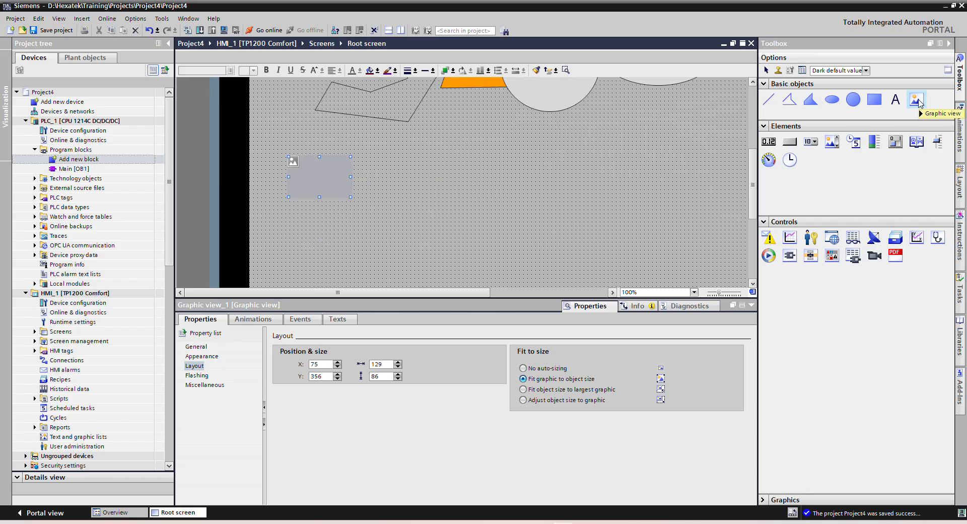
- Import the inf4u JPG file from the Training folder as the picture of the graphic view
{"action": "left_click", "coordinate": [196, 346]}
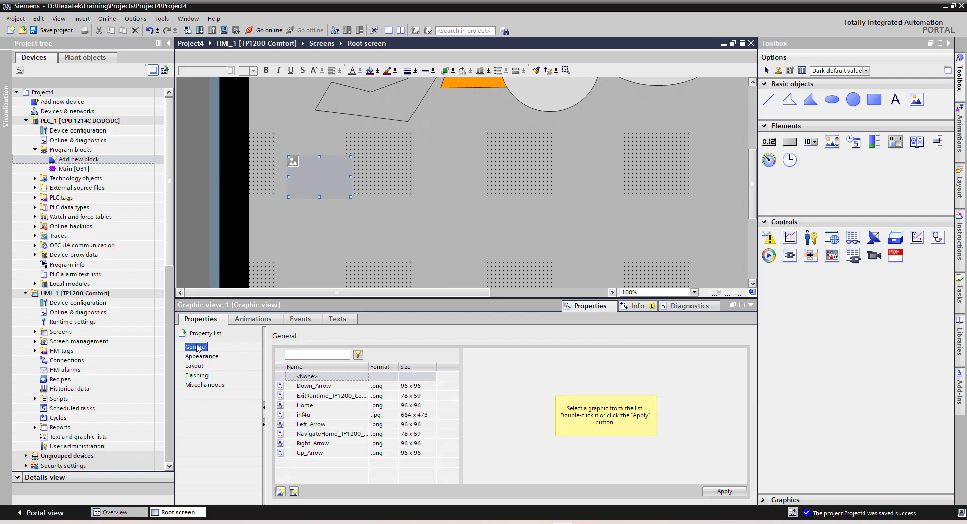
{"action": "left_click", "coordinate": [281, 493]}
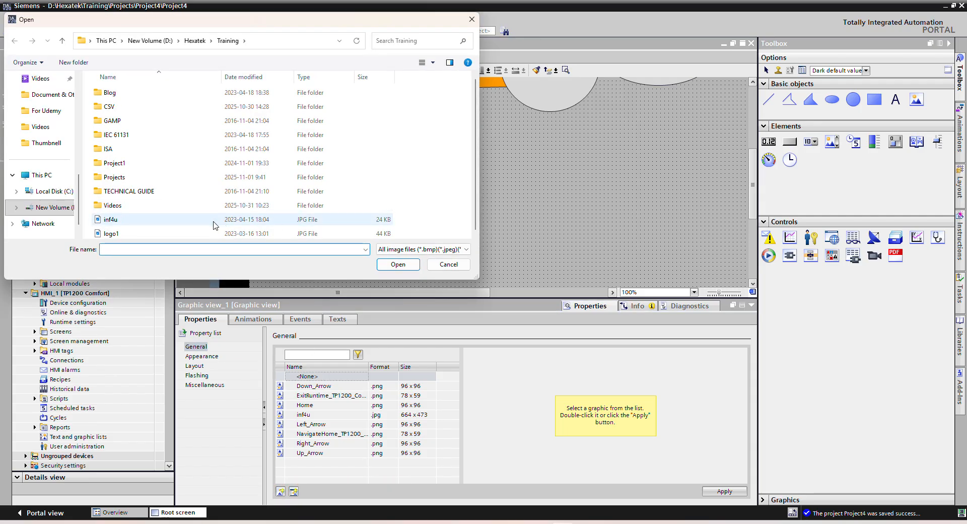
{"action": "left_click", "coordinate": [112, 220]}
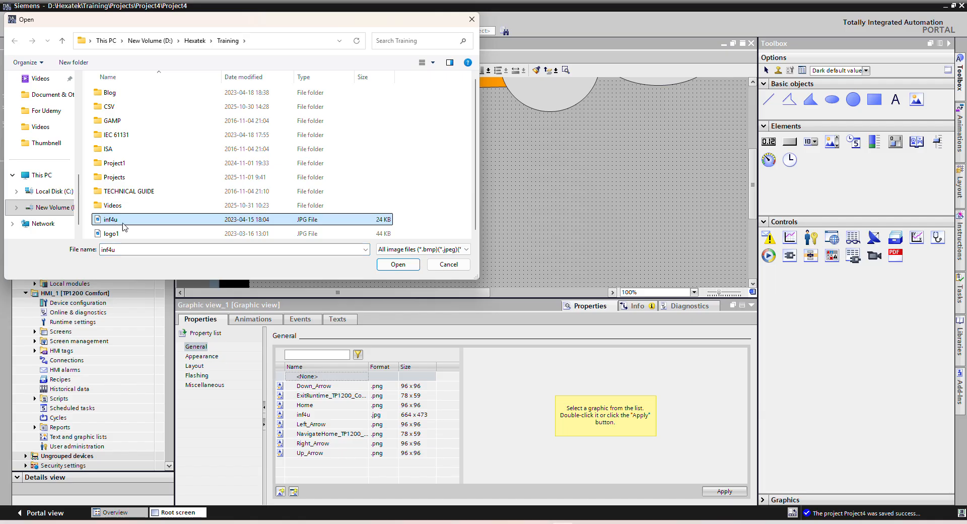
{"action": "left_click", "coordinate": [395, 265]}
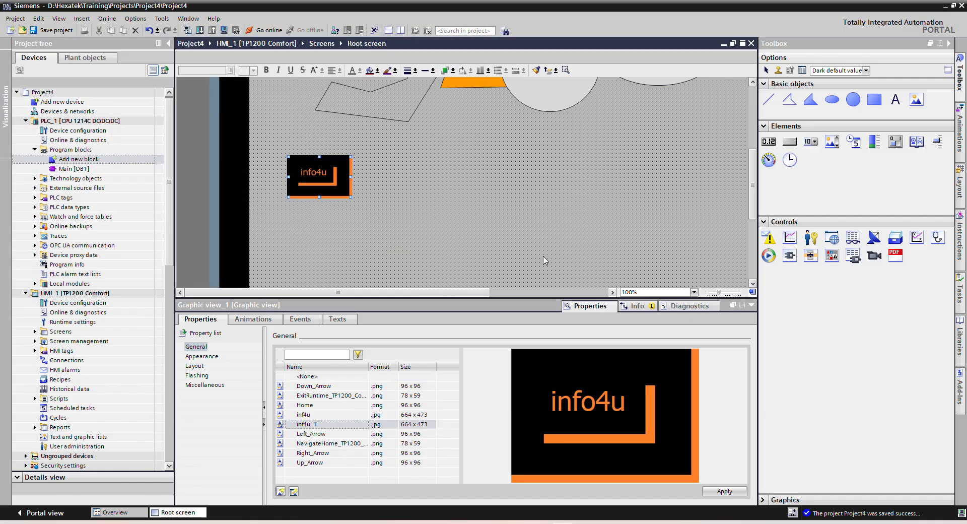
- Collapse the properties area and move the info4u graphic up to the far side of the ellipse
{"action": "left_click", "coordinate": [751, 304]}
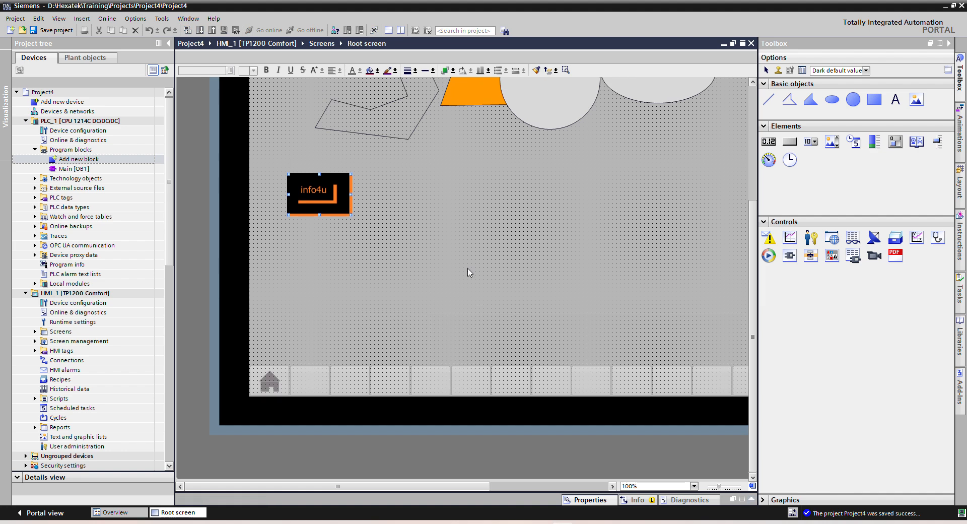
{"action": "scroll", "coordinate": [468, 272], "scroll_direction": "up", "scroll_amount": 3}
{"action": "left_click_drag", "start_coordinate": [318, 308], "coordinate": [703, 143]}
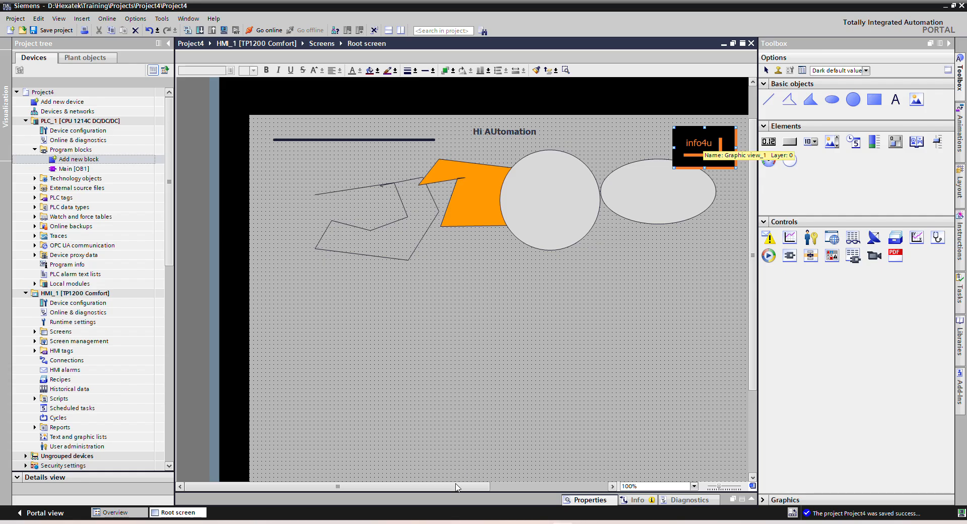
{"action": "left_click_drag", "start_coordinate": [445, 492], "coordinate": [516, 492]}
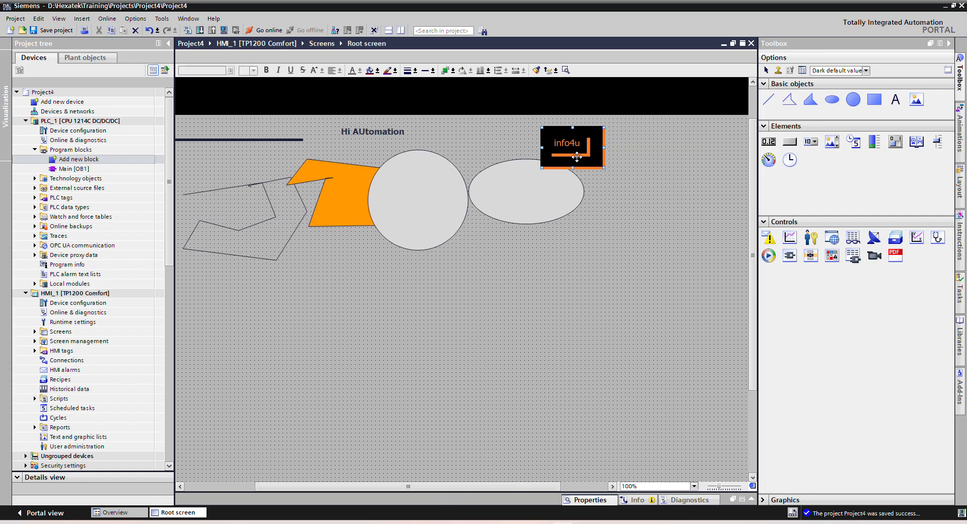
{"action": "left_click_drag", "start_coordinate": [585, 155], "coordinate": [698, 174]}
- Space out the ellipse, circle, orange polygon and polyline in a row without overlaps, and save the project
{"action": "left_click_drag", "start_coordinate": [511, 190], "coordinate": [577, 190]}
{"action": "left_click_drag", "start_coordinate": [429, 190], "coordinate": [473, 191]}
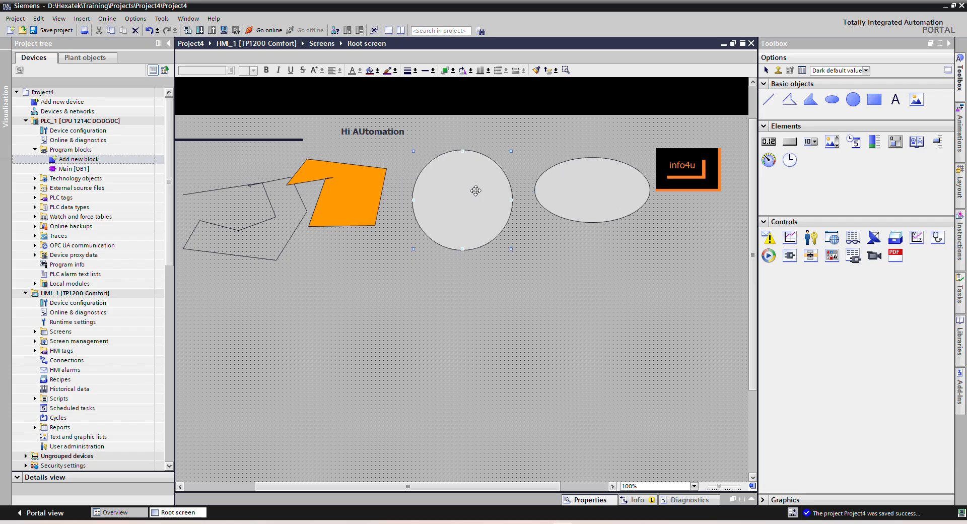
{"action": "left_click_drag", "start_coordinate": [361, 195], "coordinate": [378, 198]}
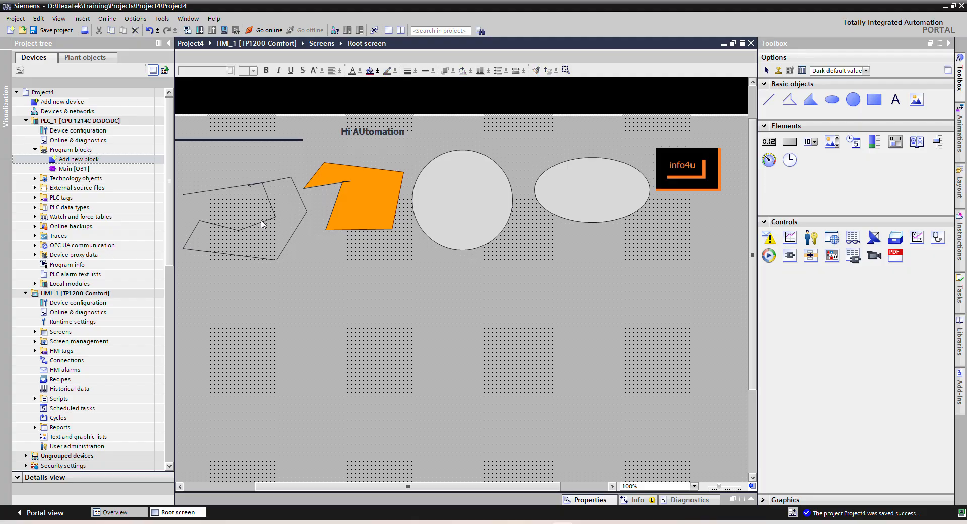
{"action": "left_click_drag", "start_coordinate": [261, 221], "coordinate": [258, 204]}
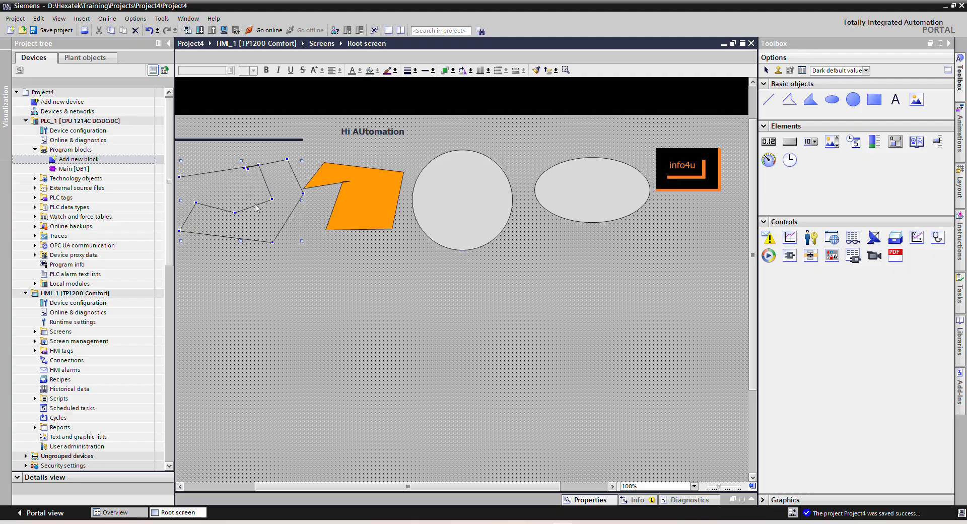
{"action": "left_click", "coordinate": [56, 31]}
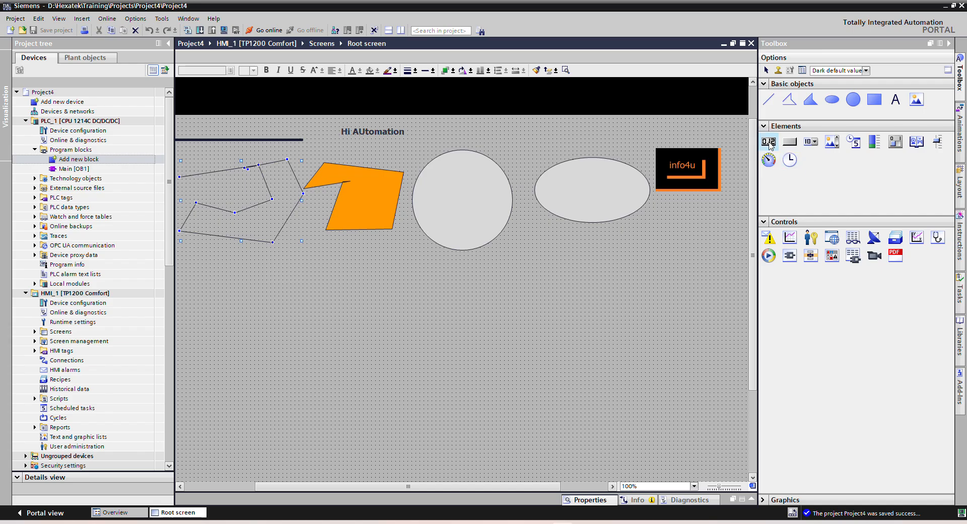
- Draw an I/O field below the polyline
{"action": "left_click_drag", "start_coordinate": [769, 145], "coordinate": [190, 301]}
{"action": "mouse_move", "coordinate": [217, 268]}
{"action": "left_mouse_down"}
{"action": "mouse_move", "coordinate": [224, 302]}
{"action": "mouse_move", "coordinate": [289, 301]}
{"action": "mouse_move", "coordinate": [271, 301]}
{"action": "left_mouse_up"}
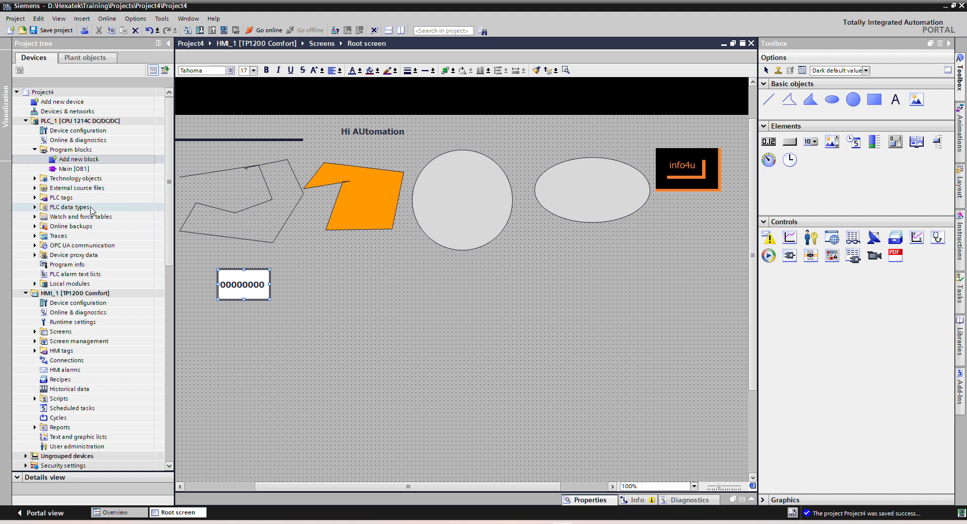
- Add a global data block named Data_block_1 to the program blocks of PLC_1 and open it
{"action": "right_click", "coordinate": [64, 153]}
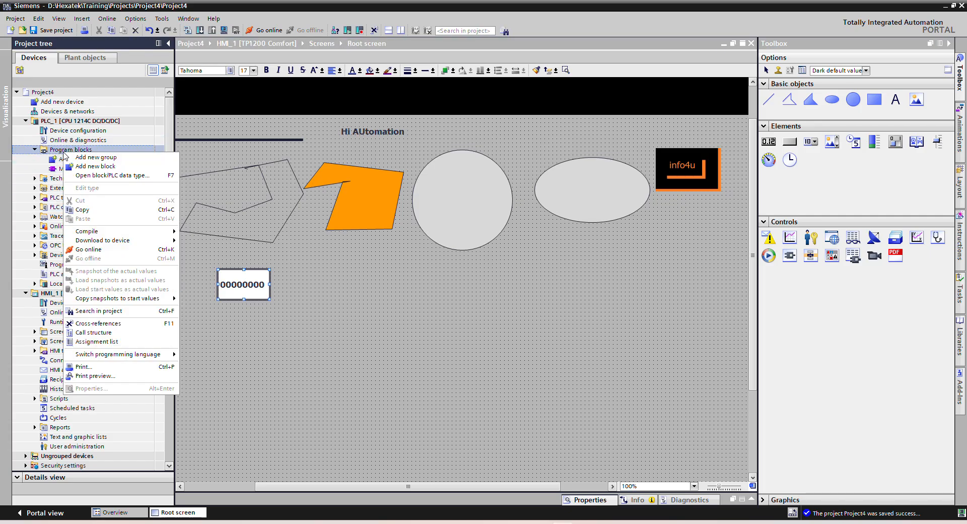
{"action": "left_click", "coordinate": [66, 159]}
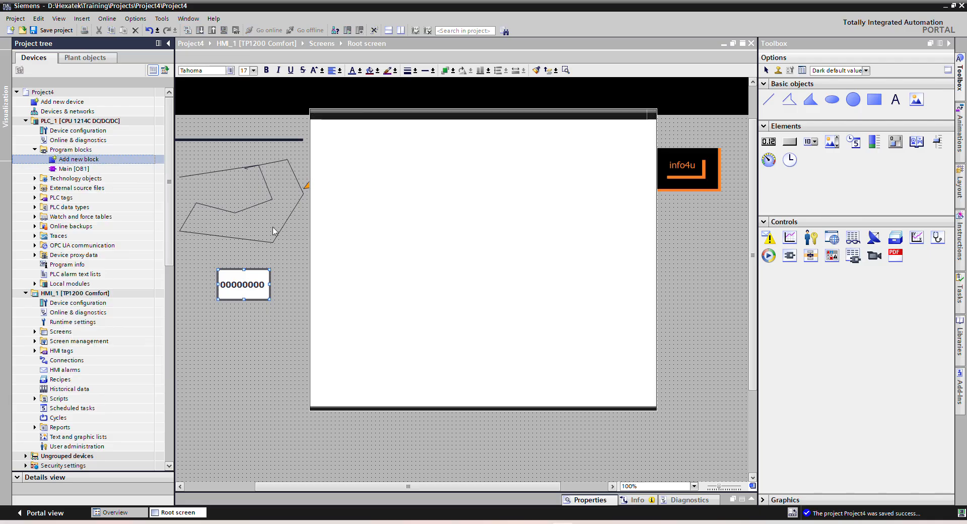
{"action": "left_click", "coordinate": [343, 352]}
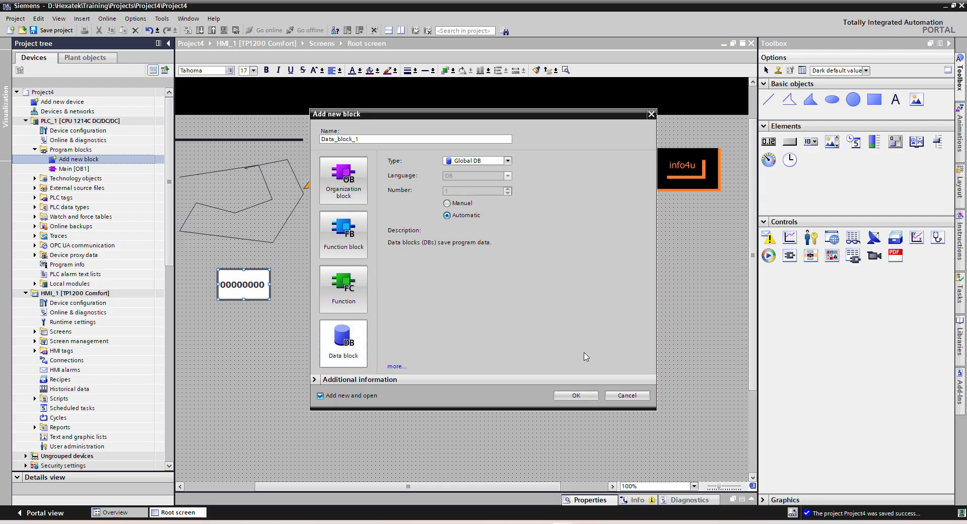
{"action": "left_click", "coordinate": [576, 396]}
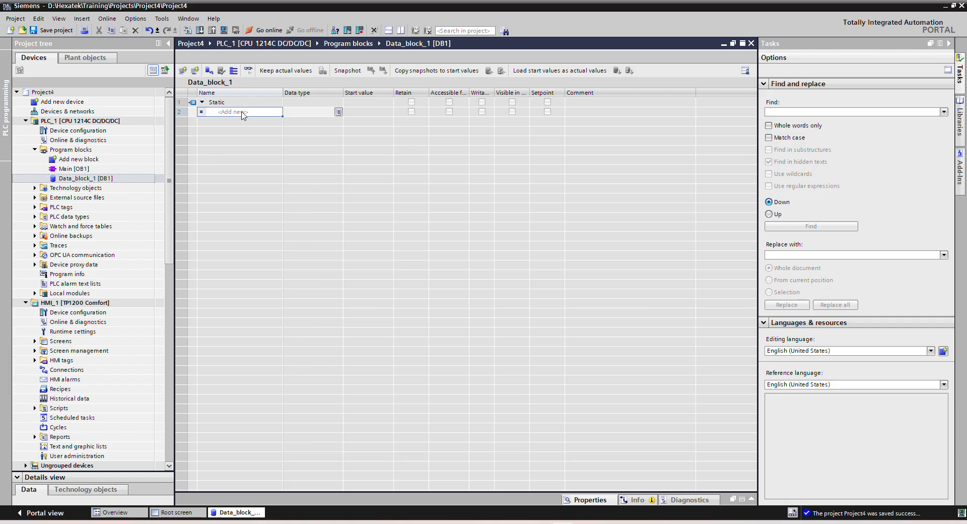
- Add a variable named Real1 with data type Real to the data block
{"action": "left_click", "coordinate": [242, 112]}
{"action": "key", "text": "Return"}
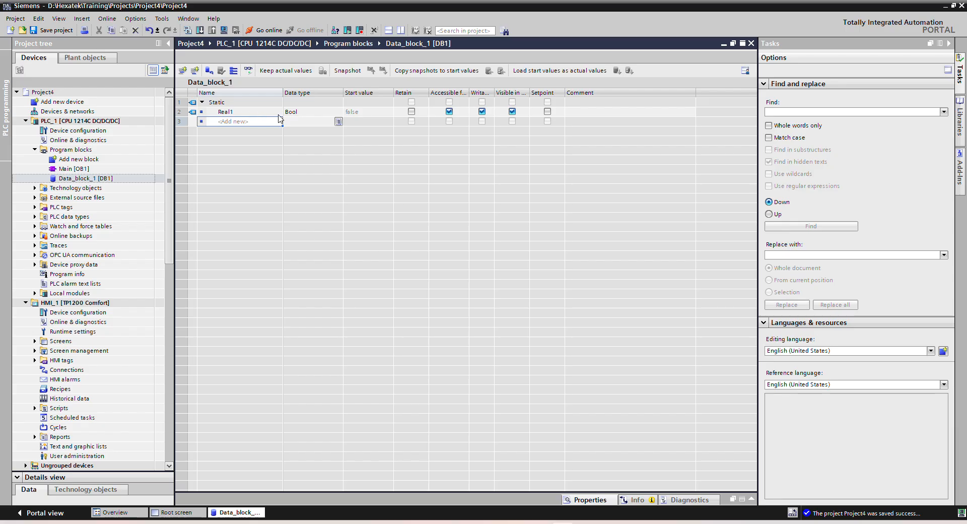
{"action": "left_click", "coordinate": [303, 113]}
{"action": "type", "text": "re"}
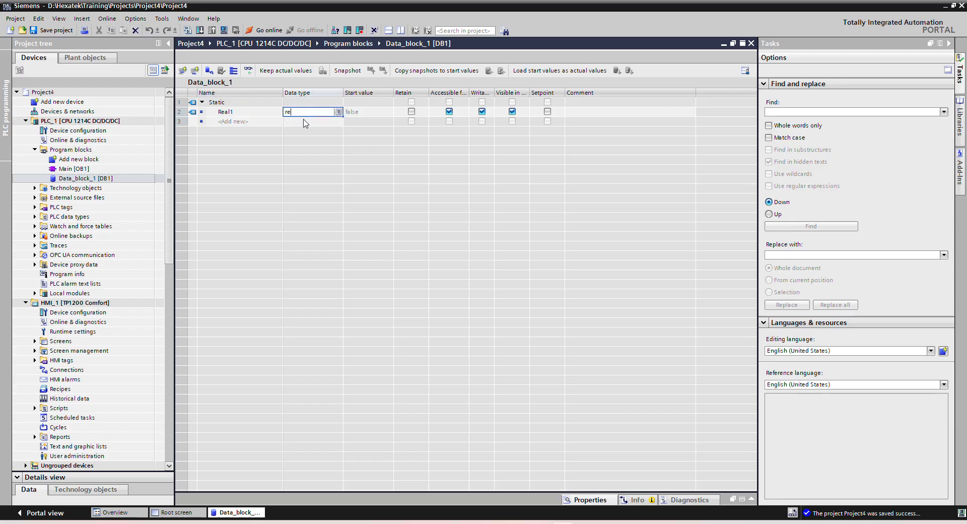
{"action": "left_click", "coordinate": [304, 122]}
- Add a variable named Int1 with data type Int to the data block
{"action": "left_click", "coordinate": [257, 122]}
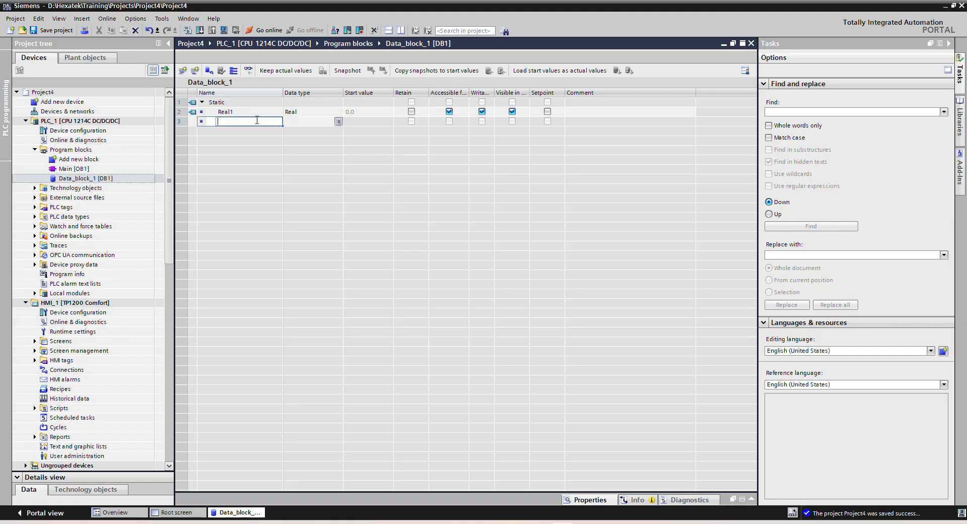
{"action": "type", "text": "Int1"}
{"action": "key", "text": "Return"}
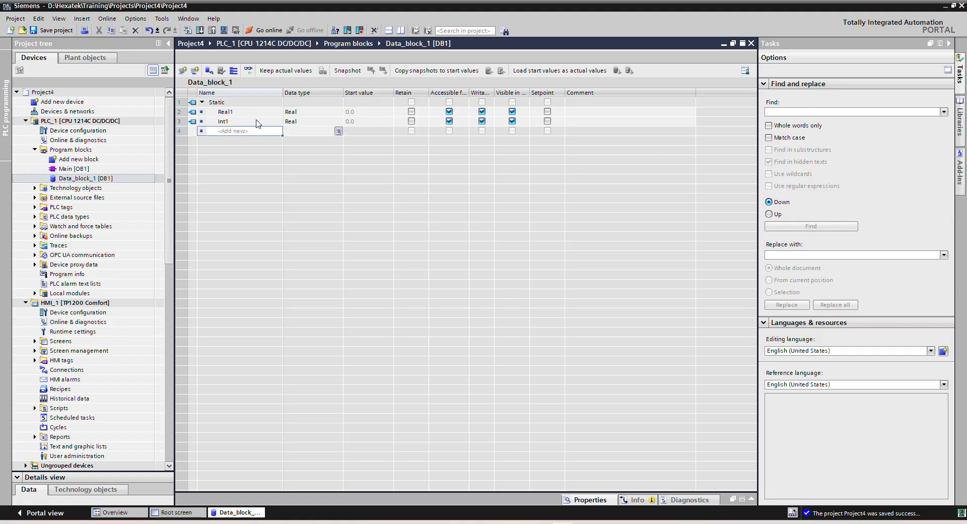
{"action": "left_click", "coordinate": [302, 123]}
{"action": "type", "text": "Int"}
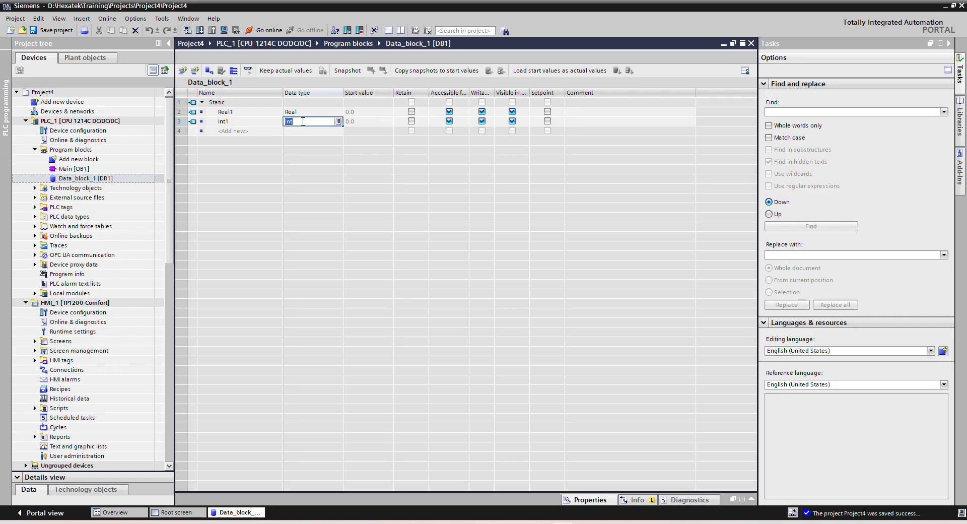
- Add a variable named Bool1 with data type Bool to the data block and close its editor
{"action": "left_click", "coordinate": [248, 133]}
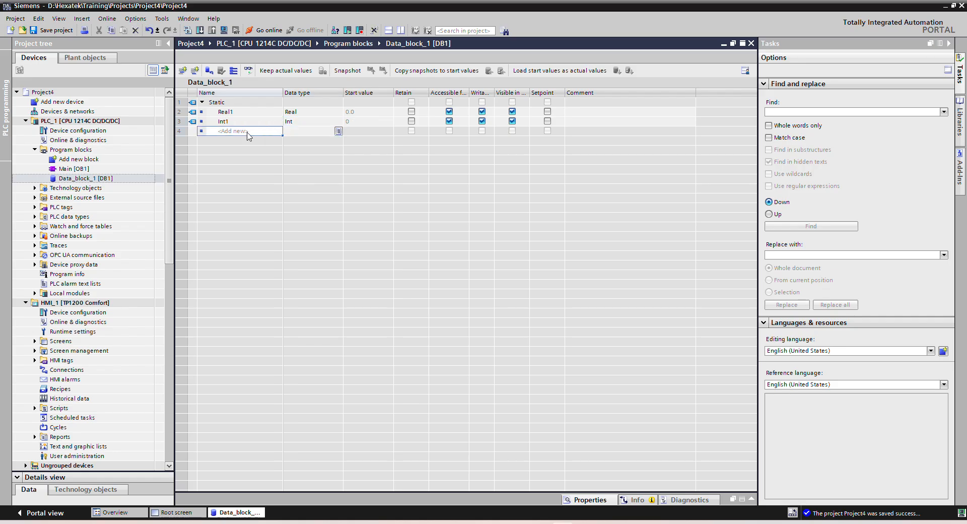
{"action": "type", "text": "Bool"}
{"action": "key", "text": "Return"}
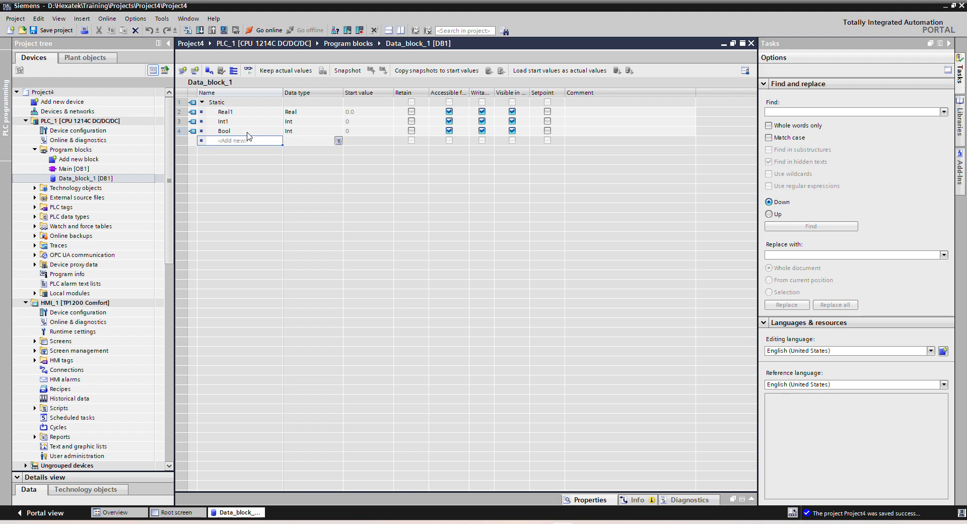
{"action": "double_click", "coordinate": [247, 132]}
{"action": "left_click", "coordinate": [247, 131]}
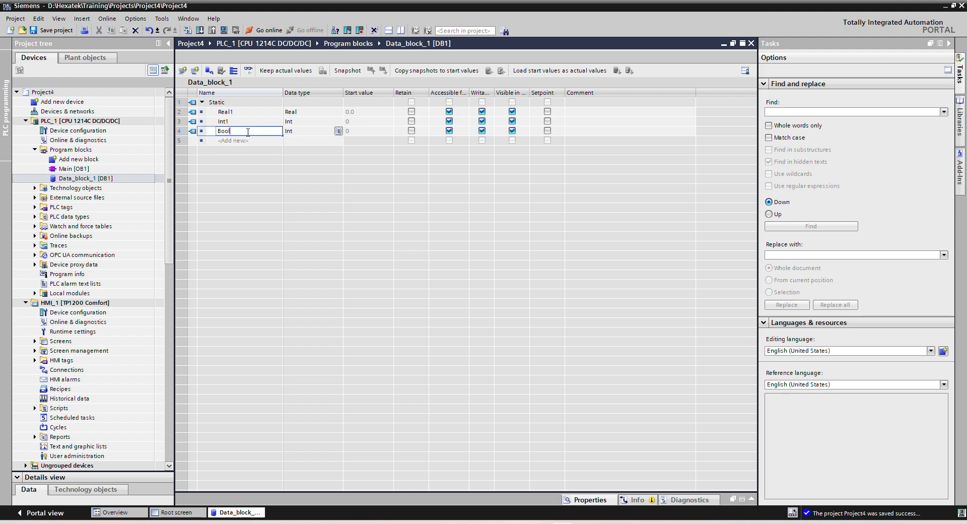
{"action": "type", "text": "1"}
{"action": "left_click", "coordinate": [308, 132]}
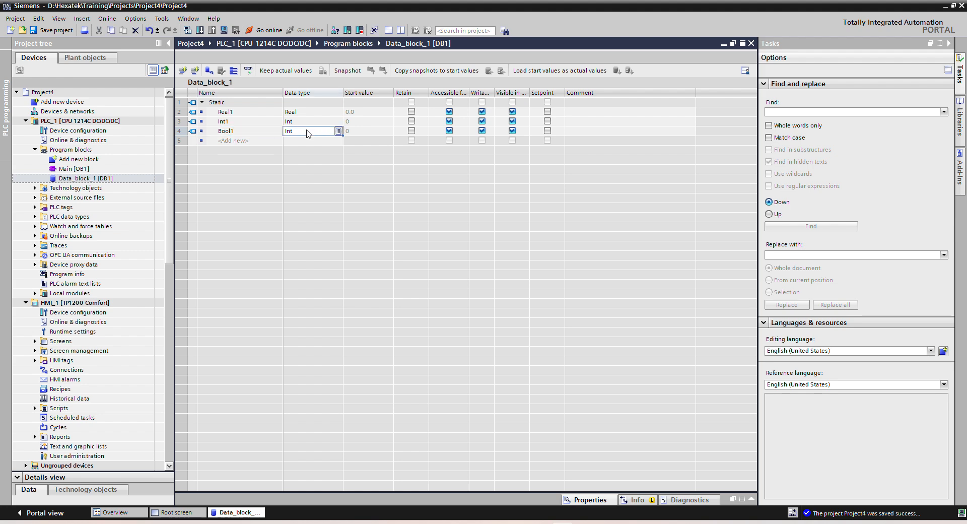
{"action": "type", "text": "b"}
{"action": "left_click", "coordinate": [296, 142]}
{"action": "left_click", "coordinate": [751, 43]}
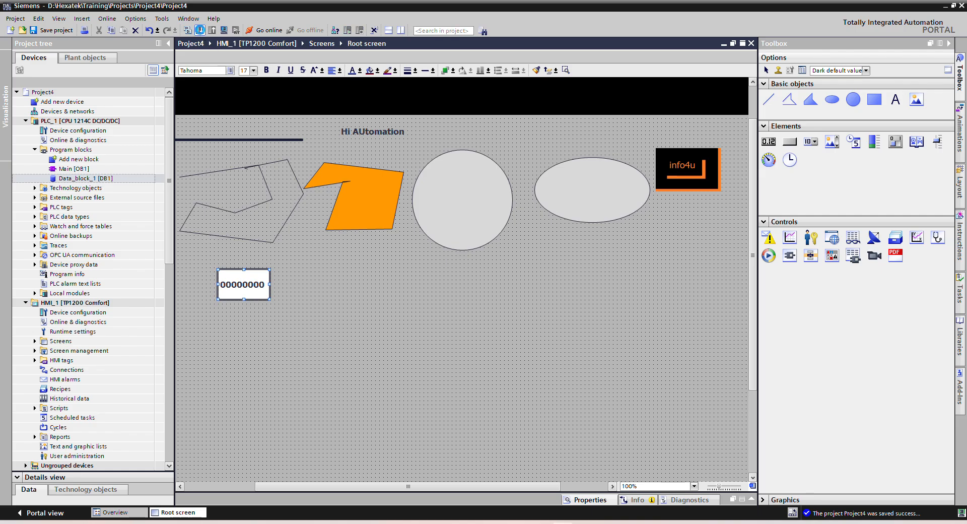
- Download the PLC_1 program to the simulated PLC and finish the load
{"action": "left_click", "coordinate": [200, 30]}
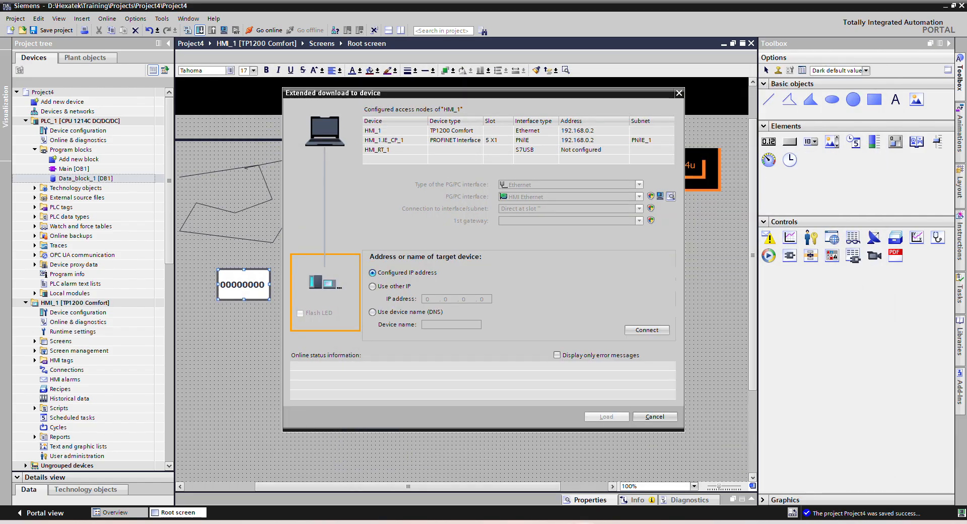
{"action": "left_click", "coordinate": [639, 334]}
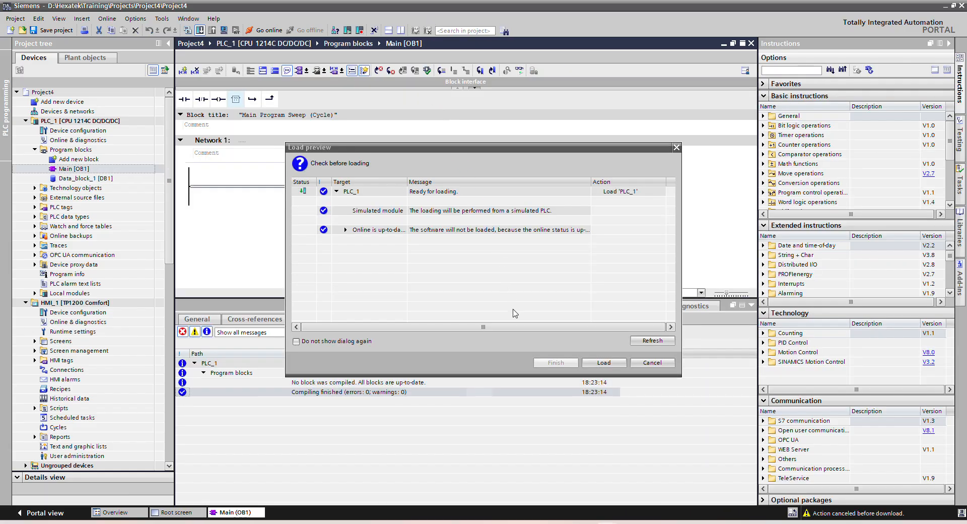
{"action": "left_click", "coordinate": [594, 362]}
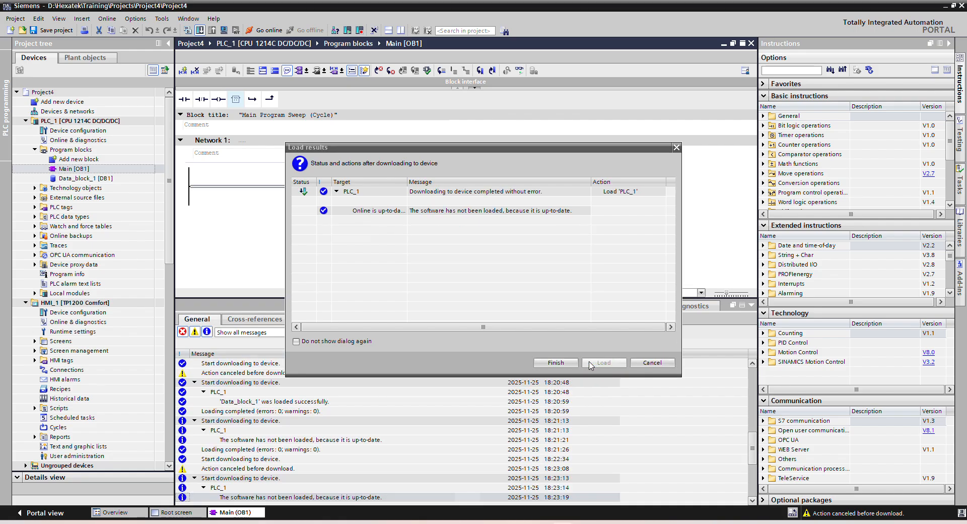
{"action": "left_click", "coordinate": [557, 362]}
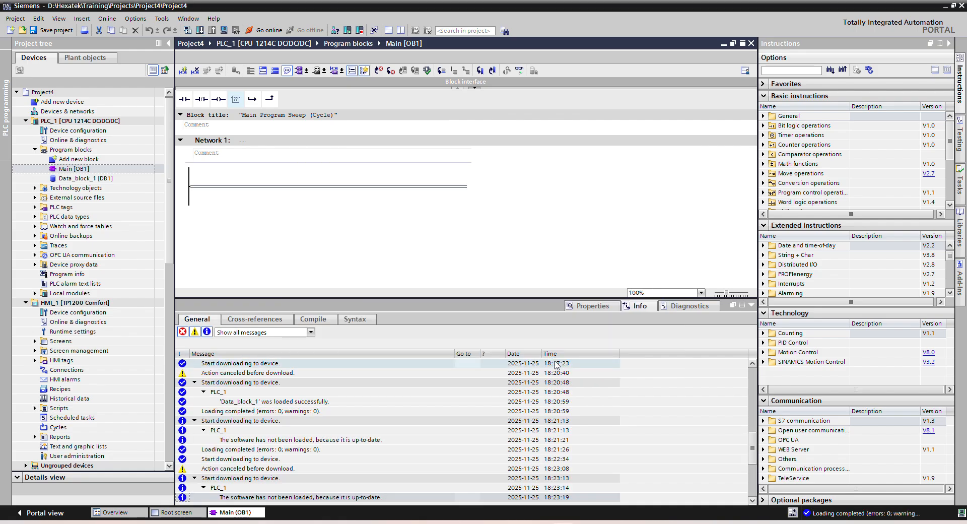
- Turn on monitoring for Main [OB1] and open Data_block_1
{"action": "left_click", "coordinate": [750, 304]}
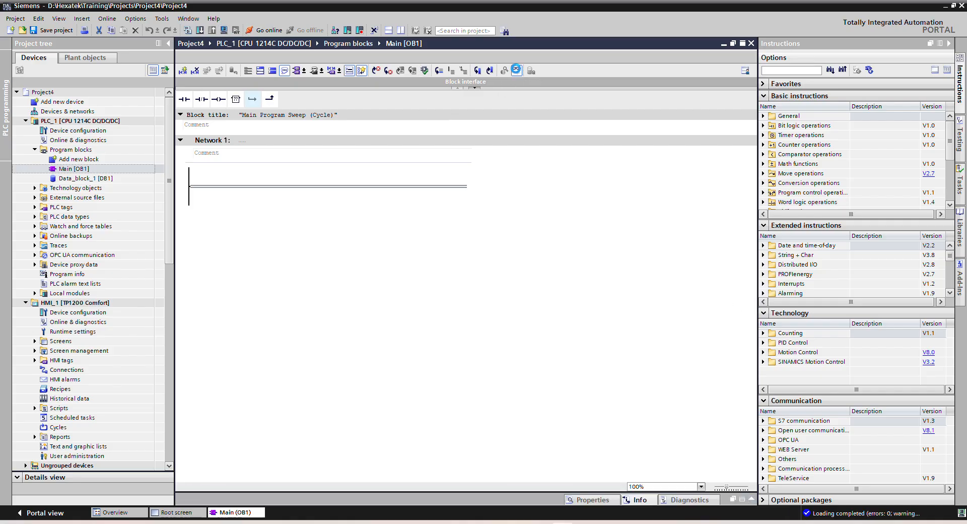
{"action": "left_click", "coordinate": [516, 70]}
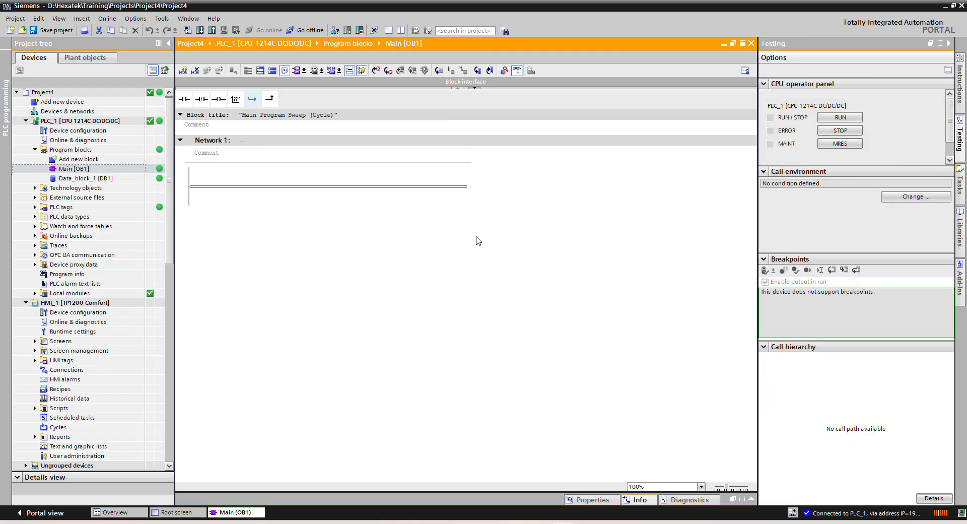
{"action": "left_click", "coordinate": [90, 178]}
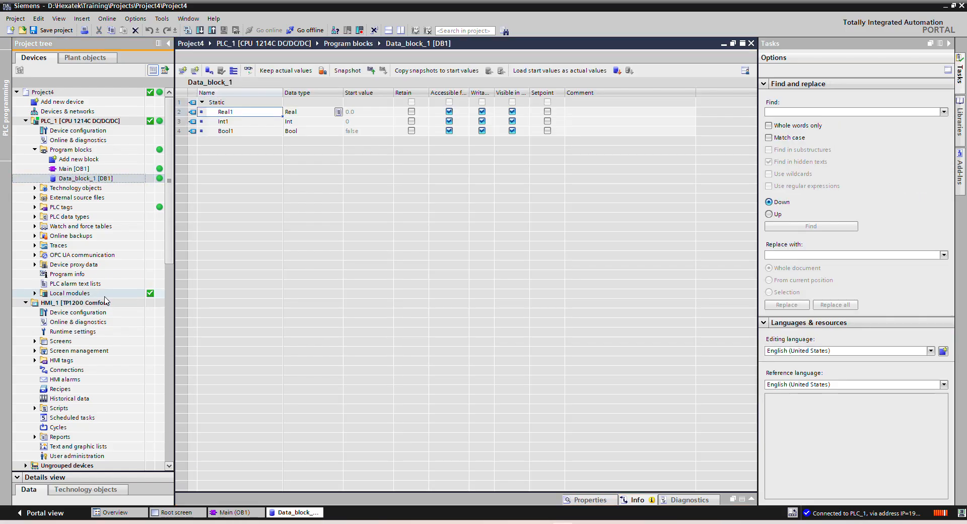
- Open the Root screen of HMI_1 and embed its editor in the main workspace
{"action": "left_click", "coordinate": [34, 341]}
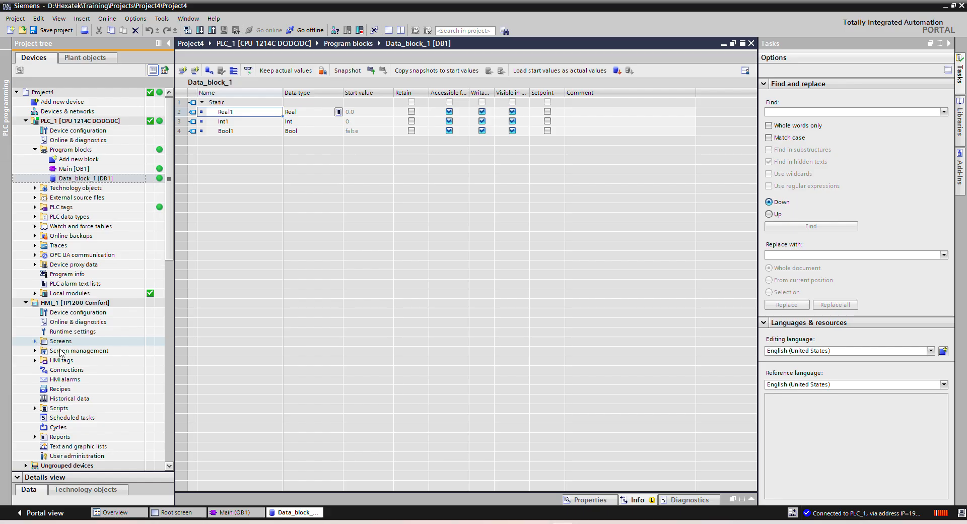
{"action": "double_click", "coordinate": [67, 360]}
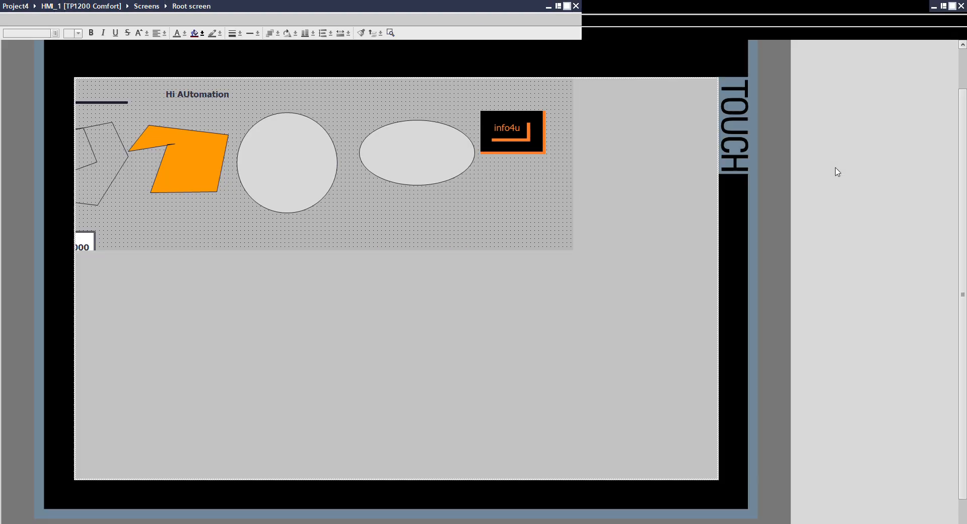
{"action": "left_click", "coordinate": [838, 170]}
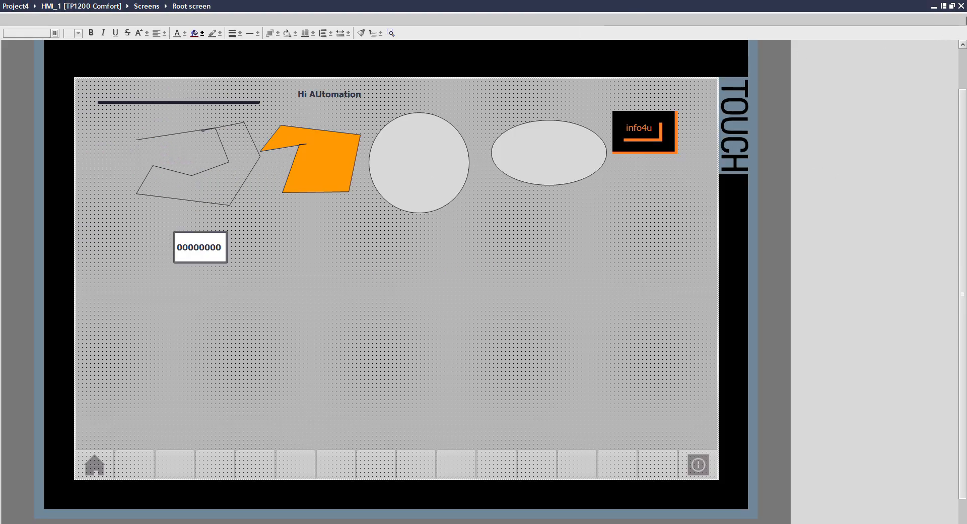
{"action": "left_click", "coordinate": [944, 7]}
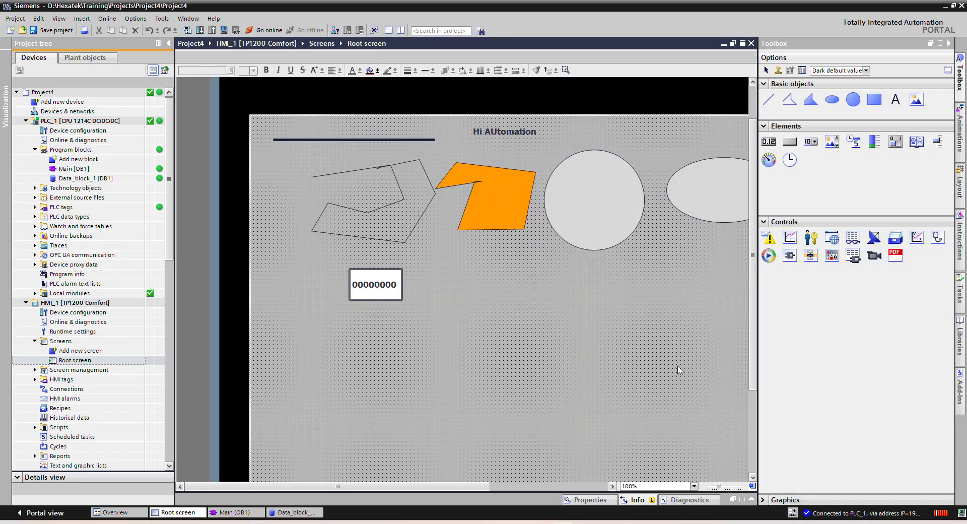
- Move the I/O field slightly down and to the left on the Root screen and open its properties
{"action": "left_click", "coordinate": [385, 277]}
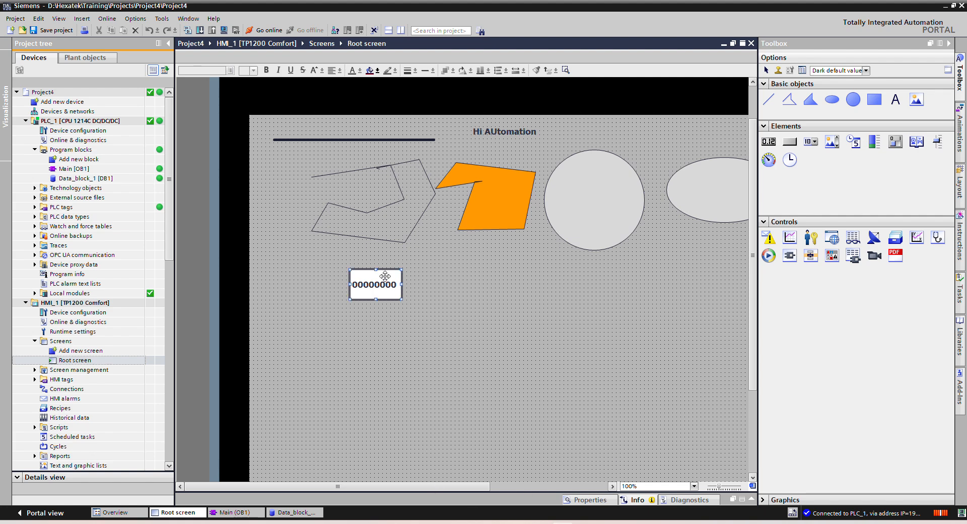
{"action": "left_click_drag", "start_coordinate": [375, 281], "coordinate": [328, 298]}
{"action": "right_click", "coordinate": [328, 298]}
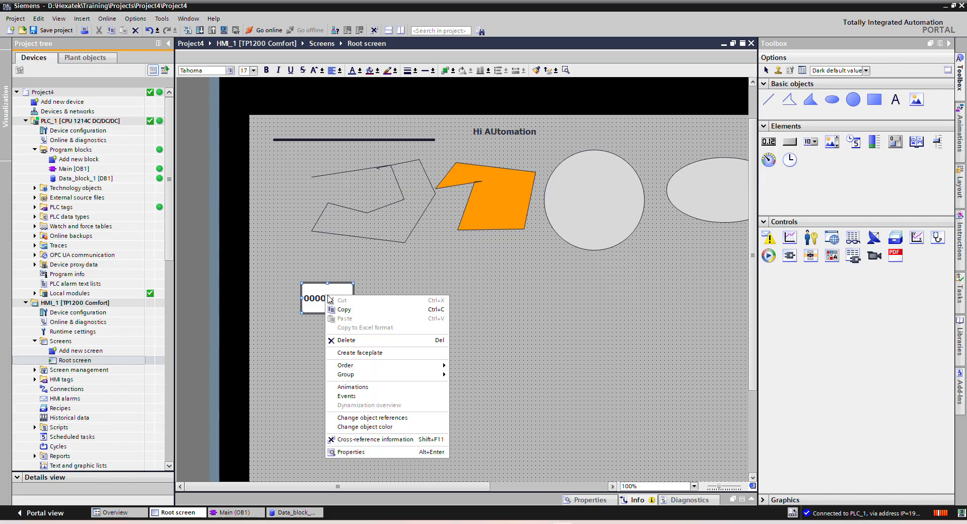
{"action": "left_click", "coordinate": [348, 451]}
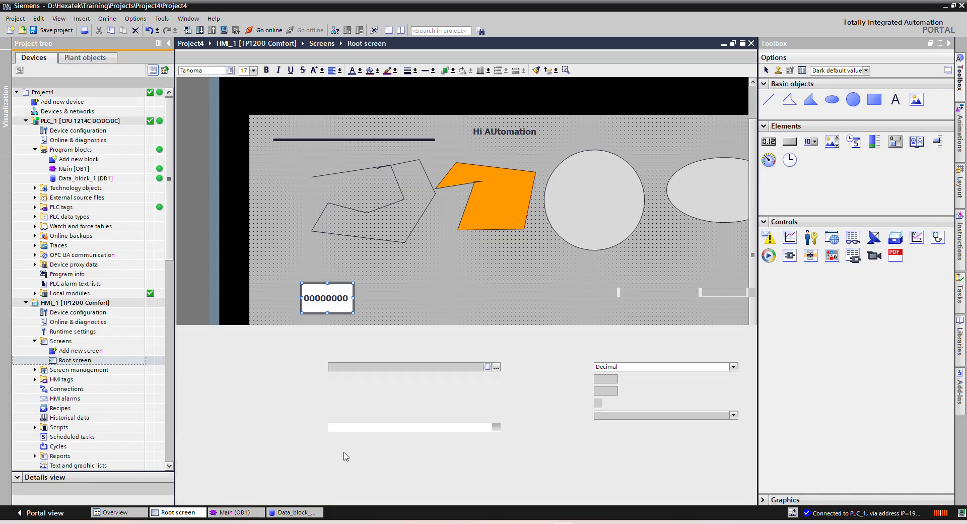
- Assign the Int1 variable from Data_block_1 of PLC_1 as the I/O field's process tag
{"action": "left_click", "coordinate": [496, 368]}
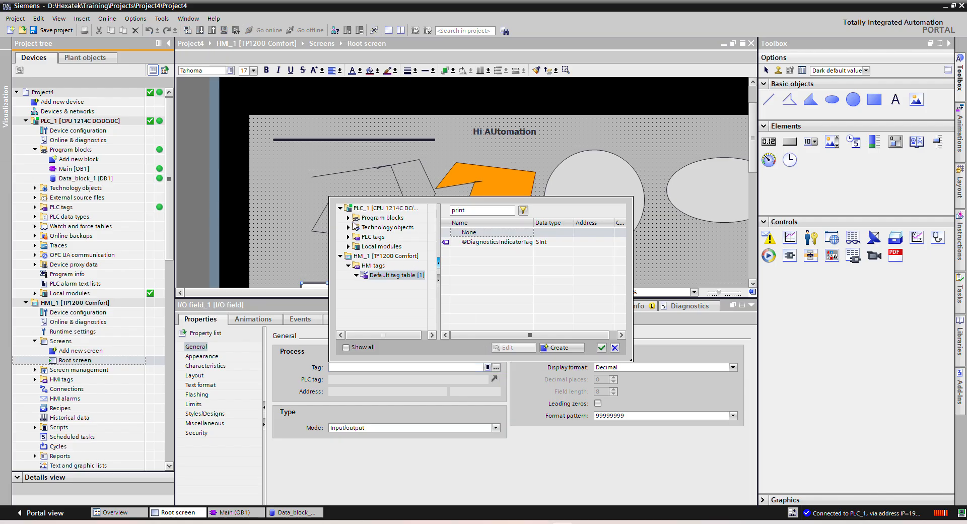
{"action": "left_click", "coordinate": [348, 218]}
{"action": "left_click", "coordinate": [380, 228]}
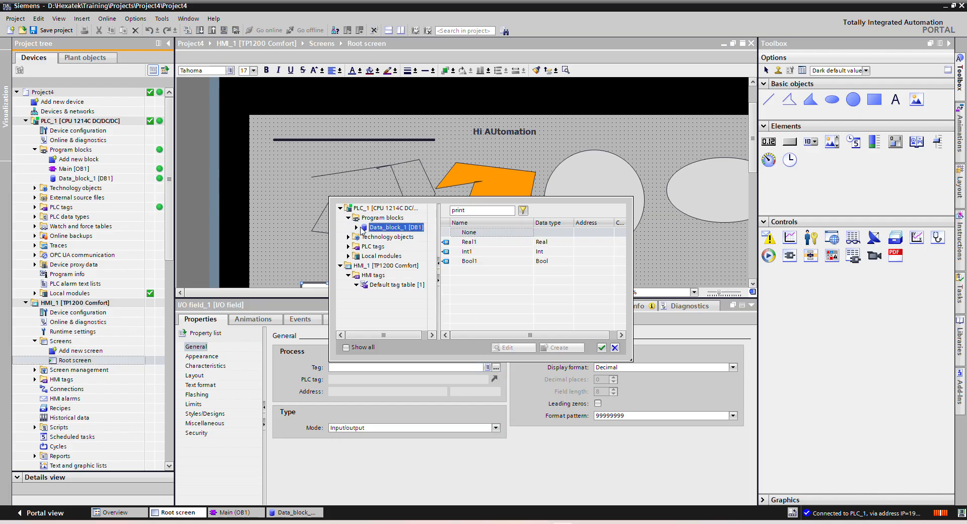
{"action": "left_click", "coordinate": [472, 242]}
{"action": "left_click", "coordinate": [467, 252]}
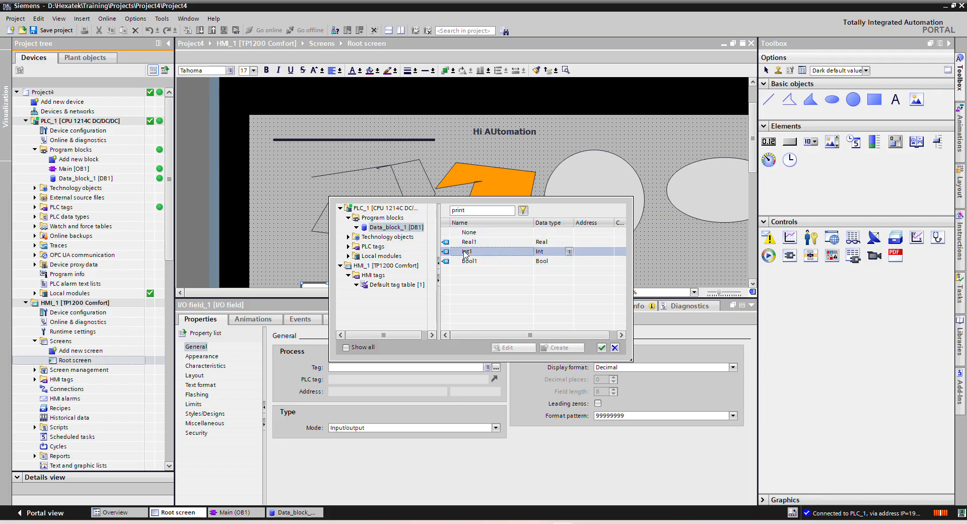
{"action": "left_click", "coordinate": [601, 348]}
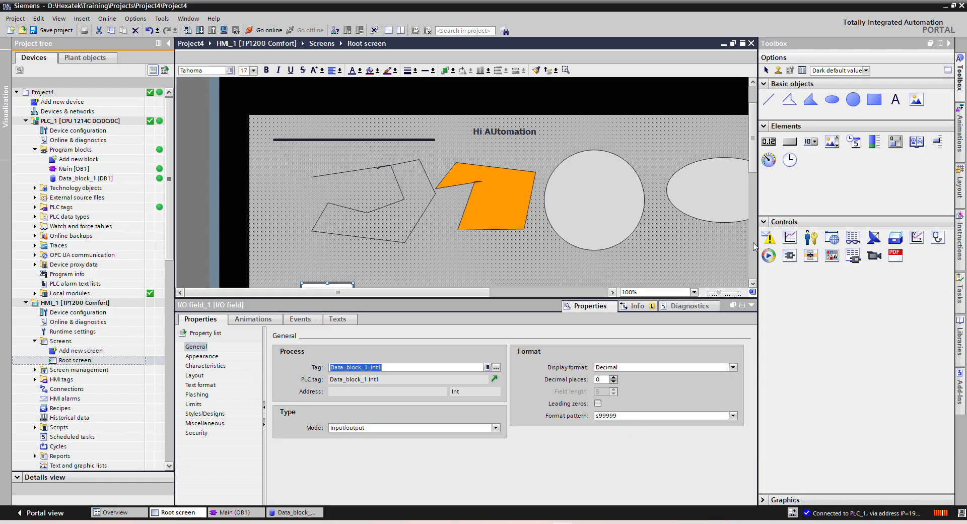
- Move the I/O field slightly up and to the left on the screen and show its appearance settings
{"action": "scroll", "coordinate": [395, 201], "scroll_direction": "down", "scroll_amount": 4}
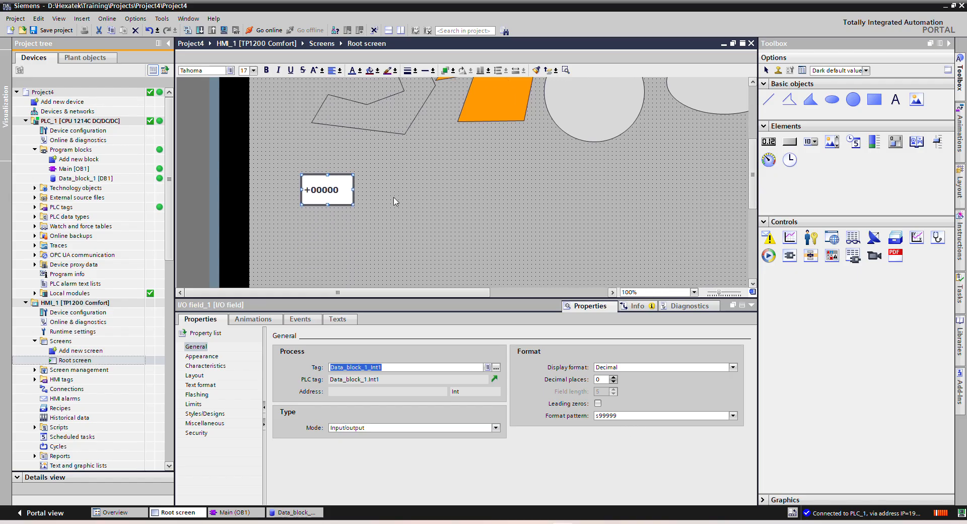
{"action": "left_click_drag", "start_coordinate": [331, 193], "coordinate": [306, 174]}
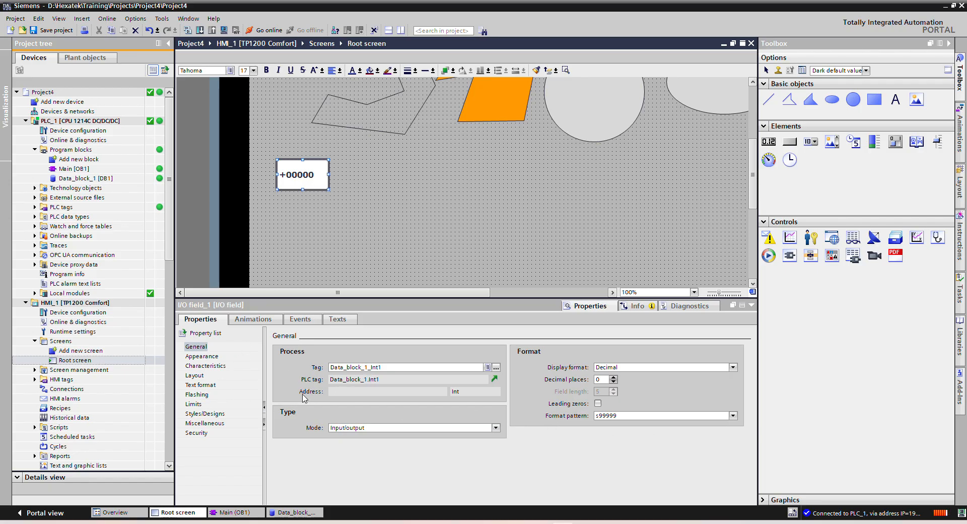
{"action": "left_click", "coordinate": [199, 356]}
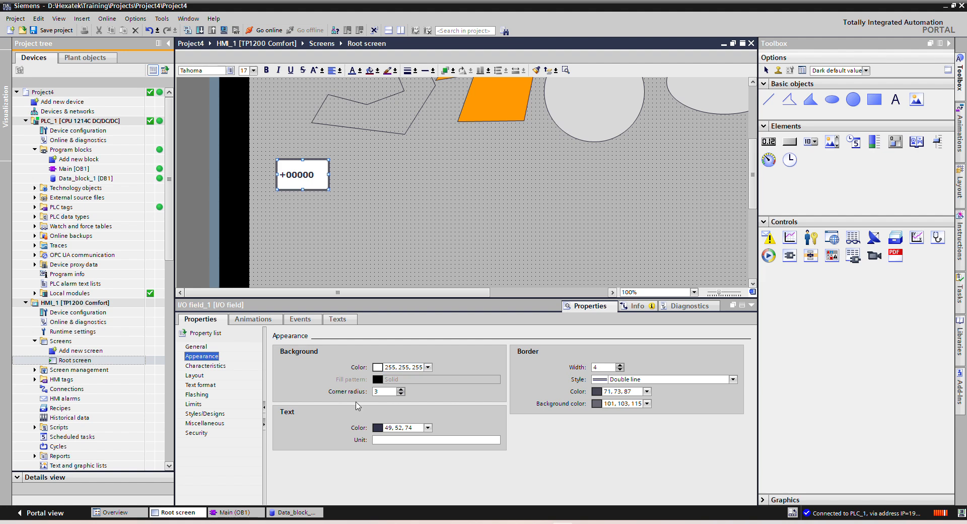
- Show the I/O field's characteristics and its security settings
{"action": "left_click", "coordinate": [196, 366]}
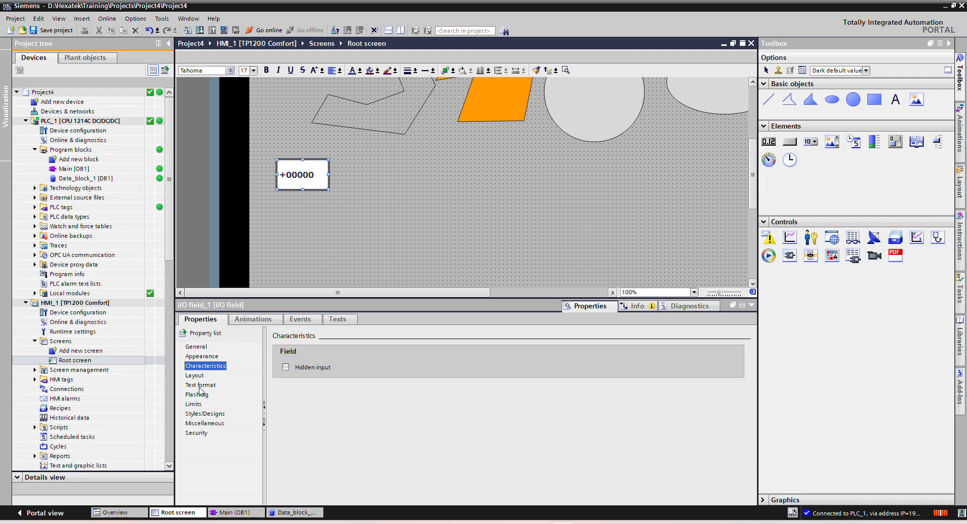
{"action": "left_click", "coordinate": [194, 433]}
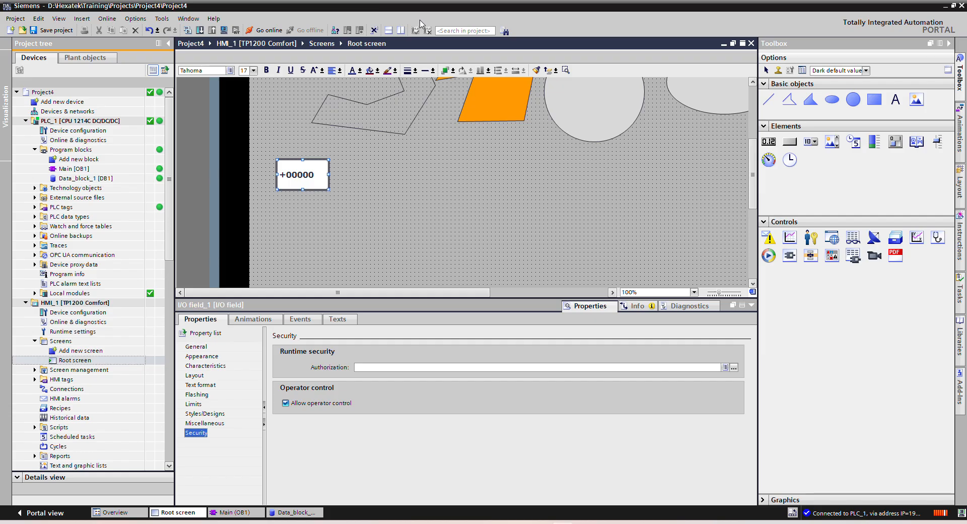
- Draw a button beside the I/O field on the Root screen and open its events
{"action": "left_click", "coordinate": [794, 147]}
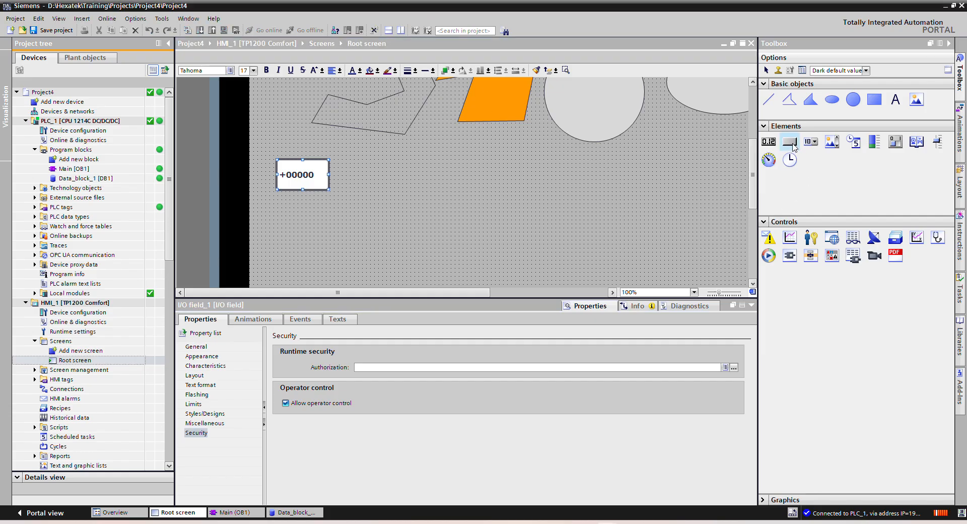
{"action": "mouse_move", "coordinate": [363, 162]}
{"action": "left_mouse_down"}
{"action": "mouse_move", "coordinate": [380, 189]}
{"action": "mouse_move", "coordinate": [432, 195]}
{"action": "left_mouse_up"}
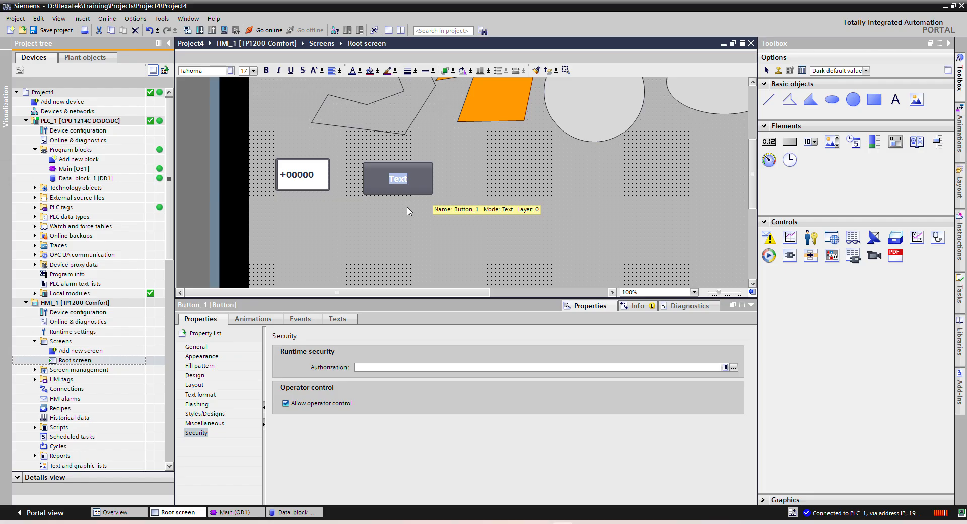
{"action": "left_click", "coordinate": [300, 319]}
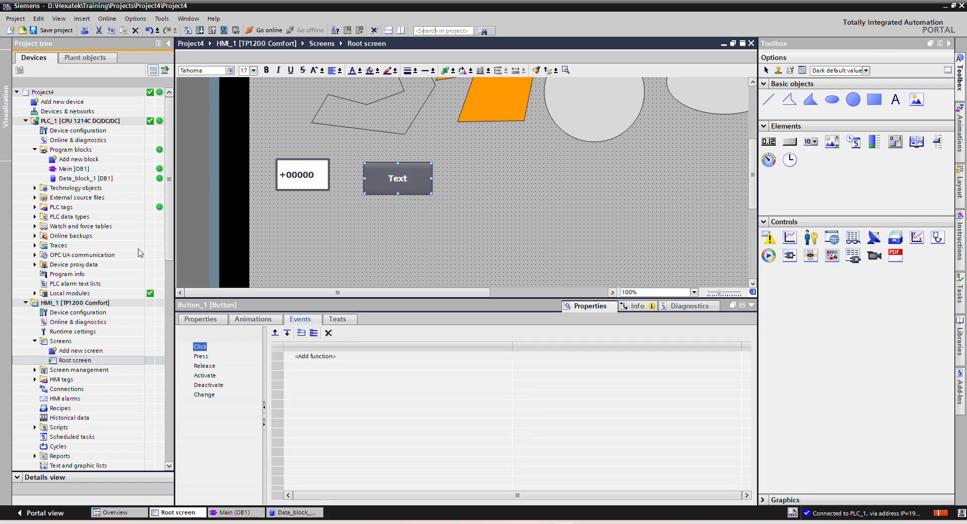
- Add a new screen to HMI_1
{"action": "left_click", "coordinate": [70, 312]}
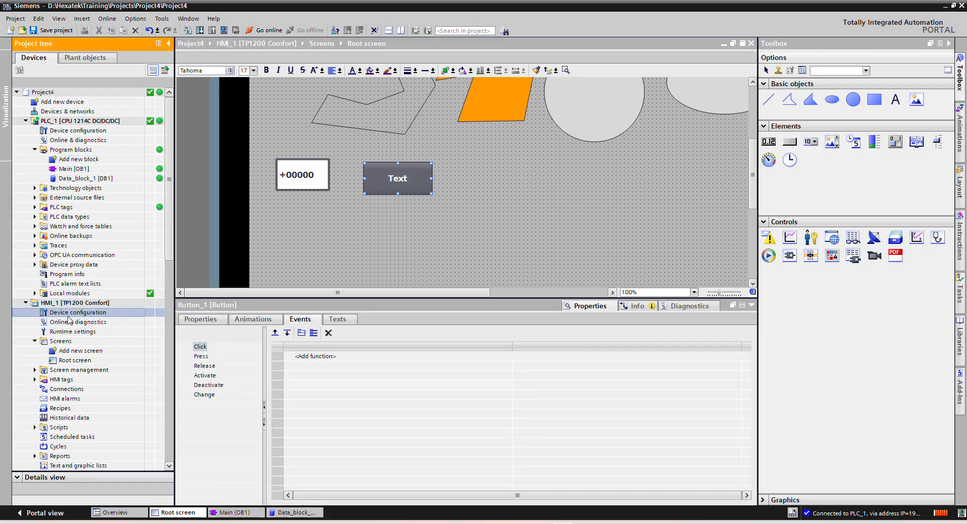
{"action": "scroll", "coordinate": [70, 318], "scroll_direction": "down", "scroll_amount": 2}
{"action": "left_click", "coordinate": [87, 294]}
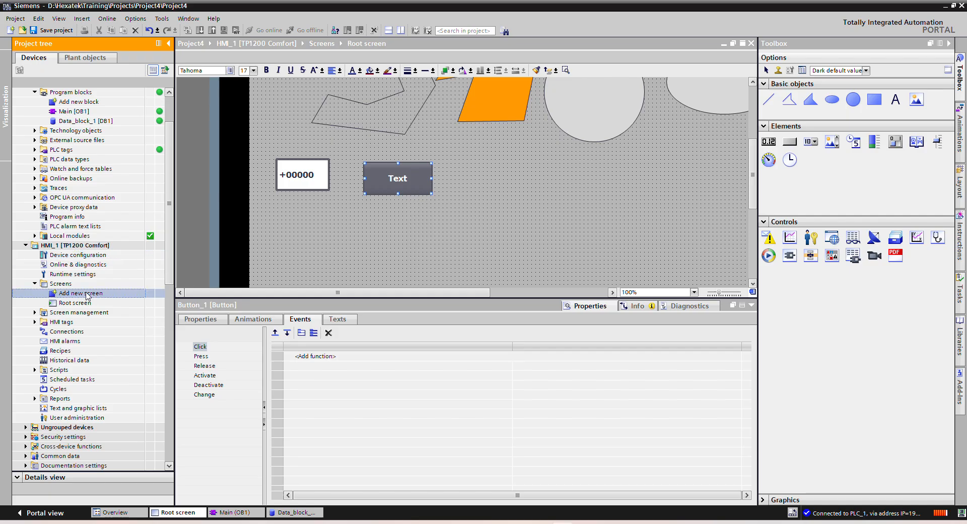
{"action": "double_click", "coordinate": [87, 295]}
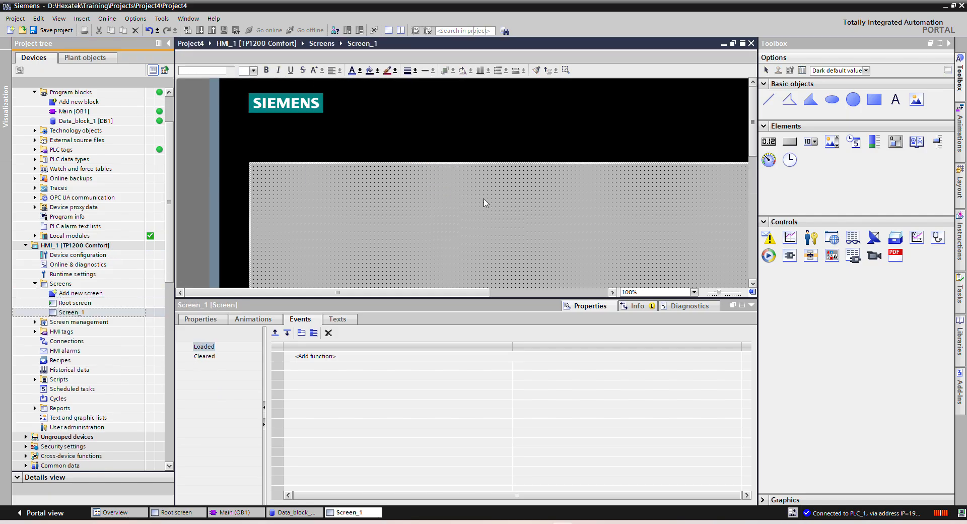
- Place a text field reading "test" on Screen_1
{"action": "scroll", "coordinate": [481, 202], "scroll_direction": "down", "scroll_amount": 3}
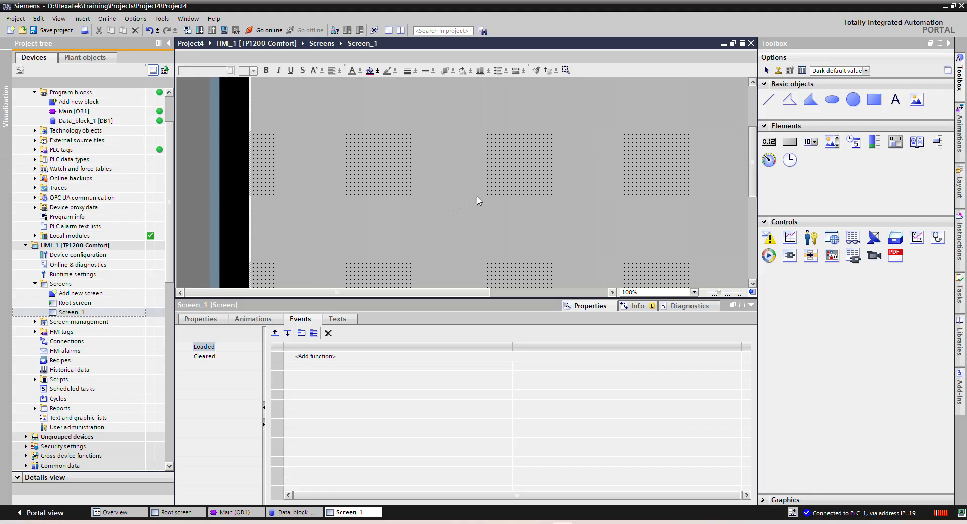
{"action": "left_click", "coordinate": [498, 166]}
{"action": "type", "text": "test"}
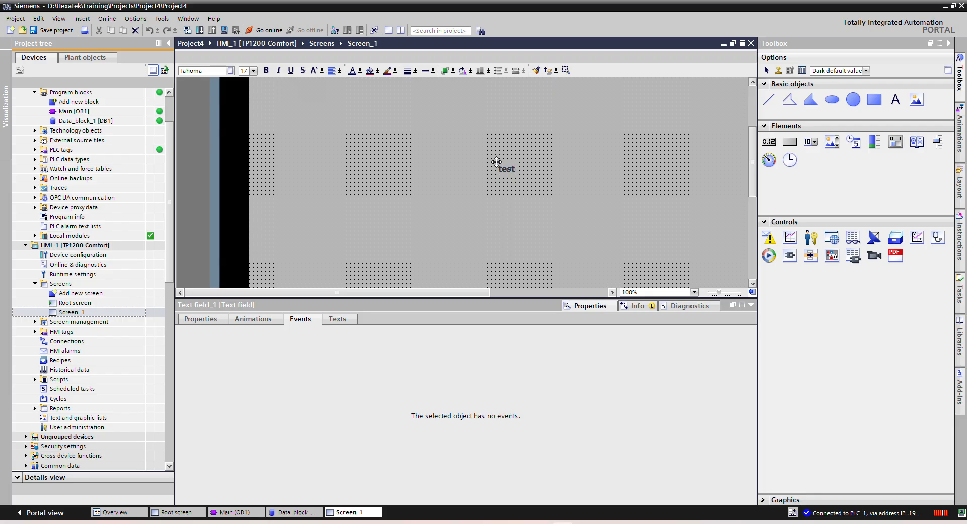
{"action": "left_click_drag", "start_coordinate": [496, 161], "coordinate": [496, 101]}
{"action": "left_click", "coordinate": [442, 172]}
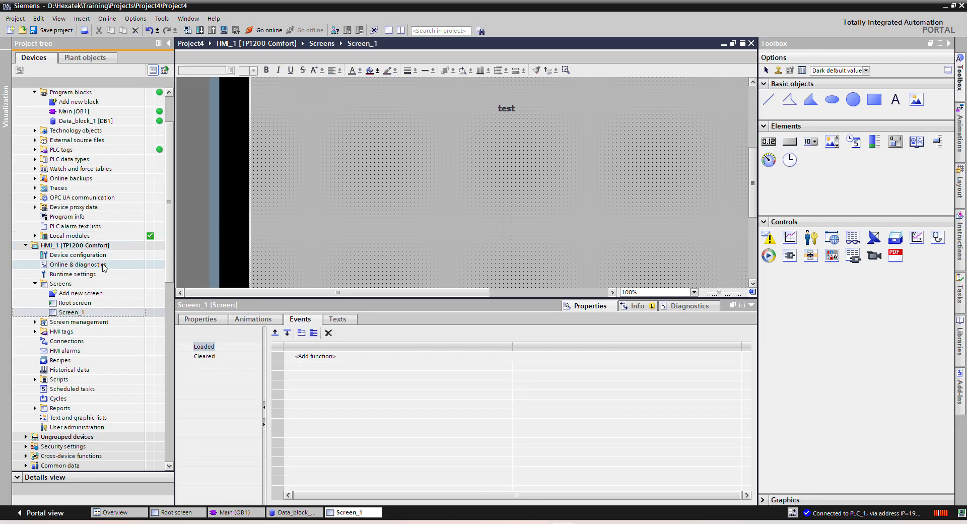
- Give the Root screen button's Click event the ActivateScreen function with Screen_1 as the screen name
{"action": "double_click", "coordinate": [75, 303]}
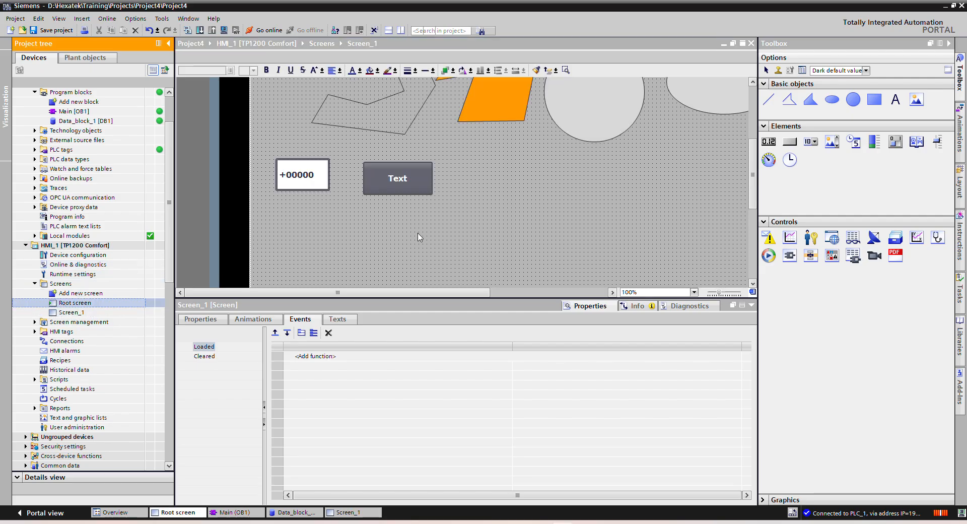
{"action": "left_click", "coordinate": [407, 182]}
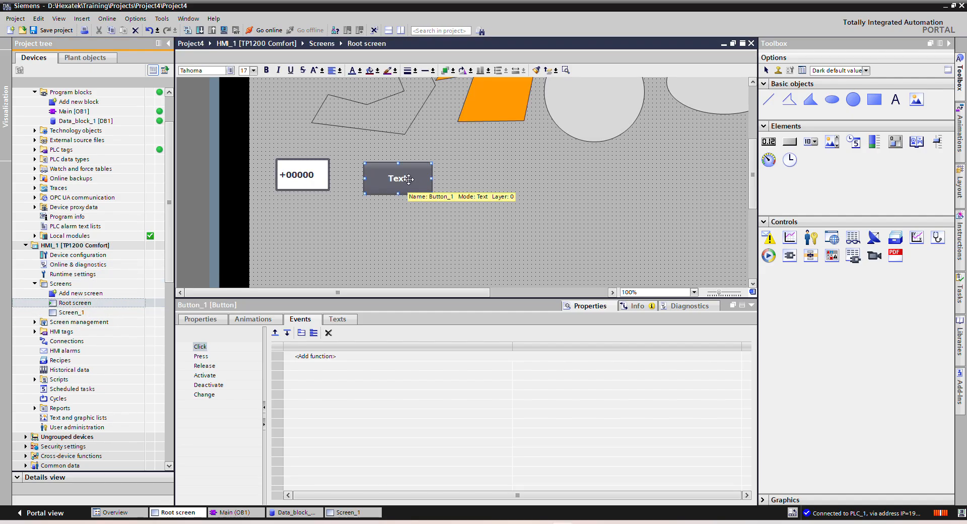
{"action": "left_click", "coordinate": [332, 357]}
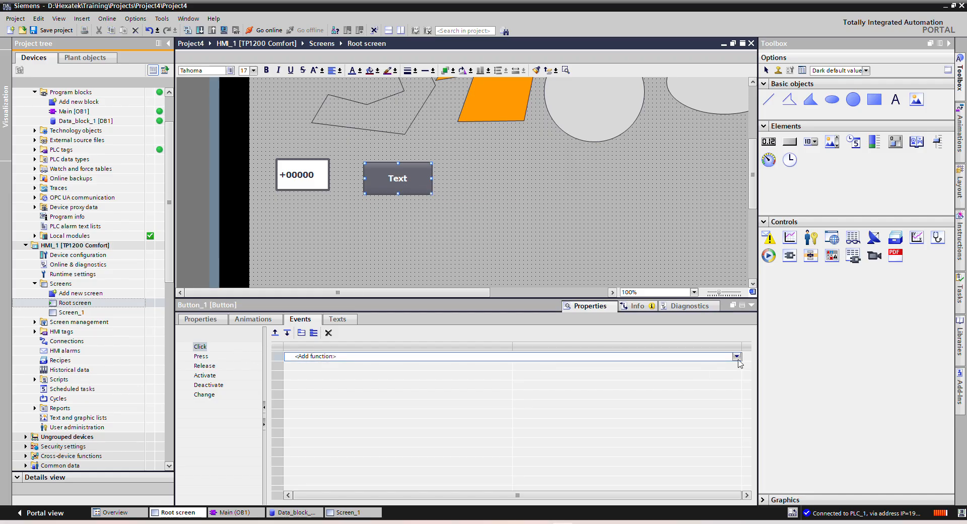
{"action": "left_click", "coordinate": [737, 356]}
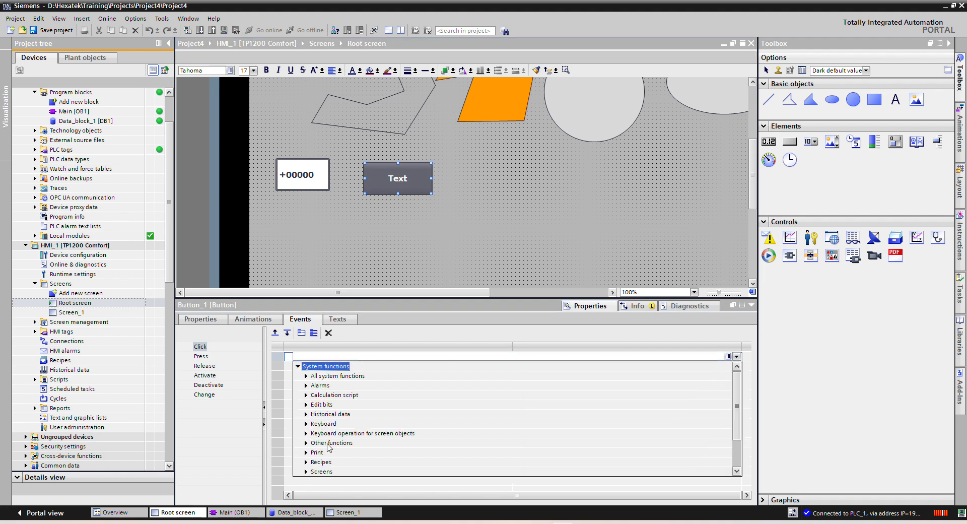
{"action": "scroll", "coordinate": [332, 445], "scroll_direction": "down", "scroll_amount": 1}
{"action": "left_click", "coordinate": [306, 445]}
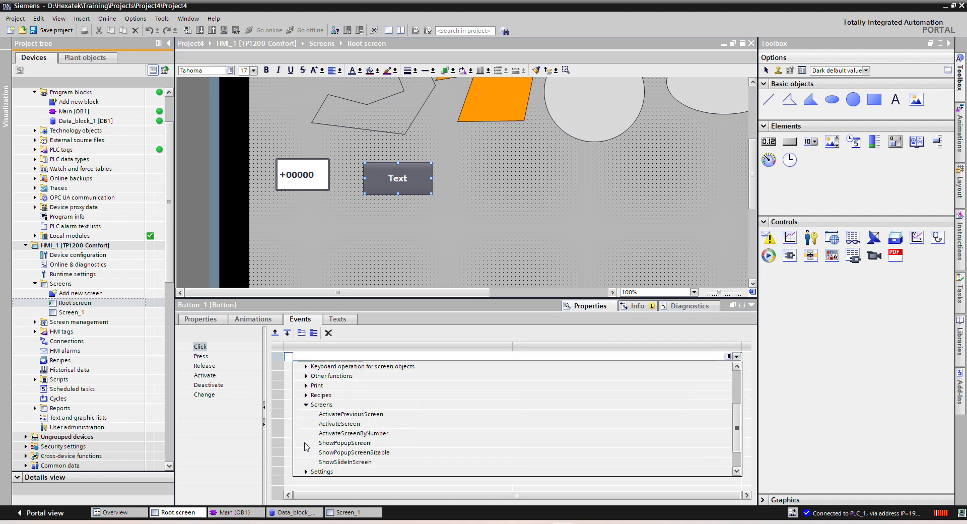
{"action": "left_click", "coordinate": [340, 423]}
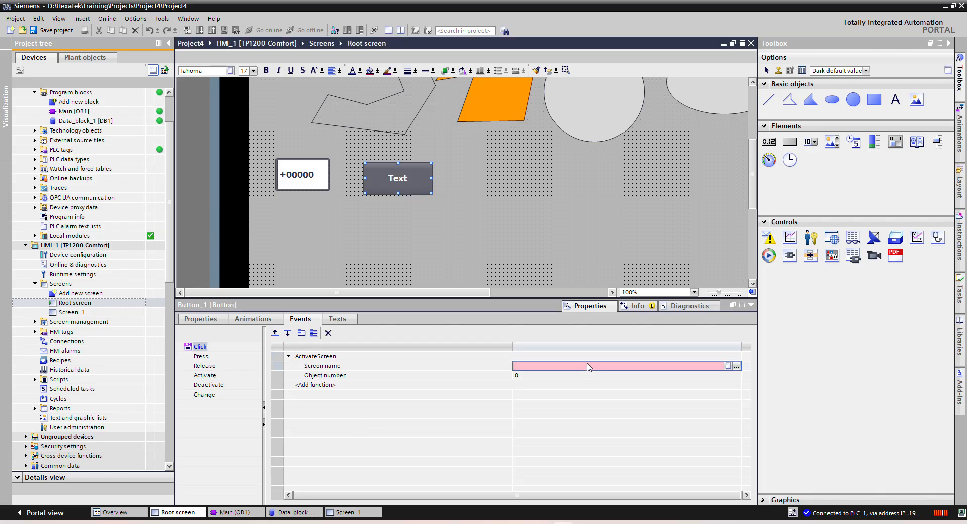
{"action": "left_click", "coordinate": [737, 366]}
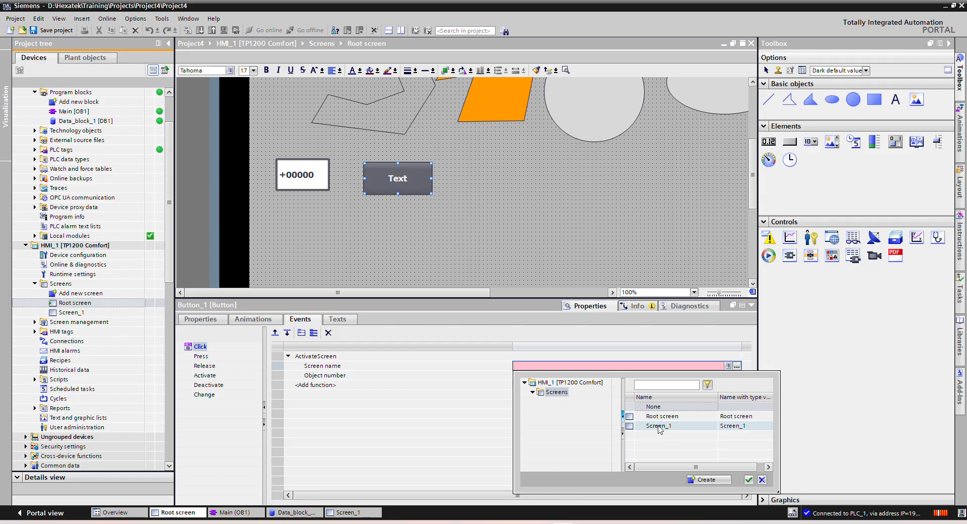
{"action": "double_click", "coordinate": [658, 426]}
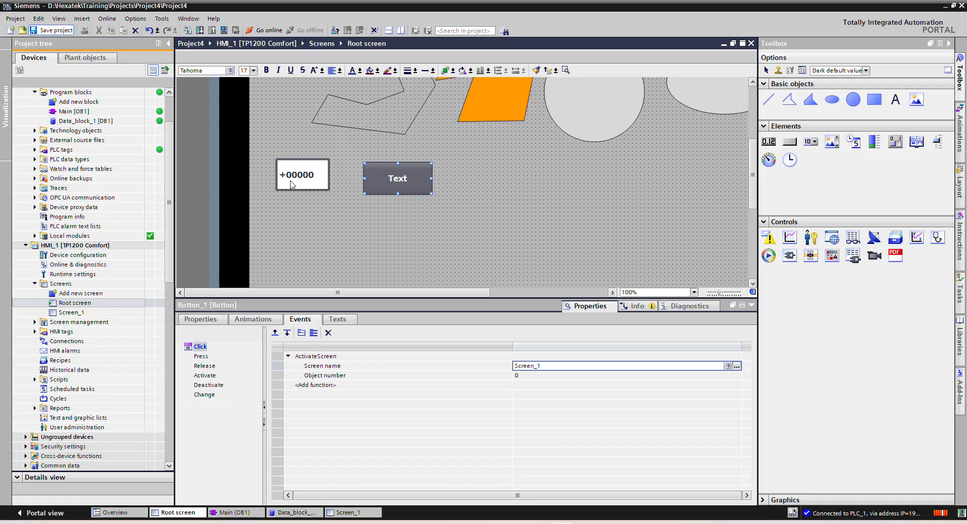
- Place a button labelled "<<<==" on Screen_1, below and slightly left of the "test" text
{"action": "double_click", "coordinate": [70, 313]}
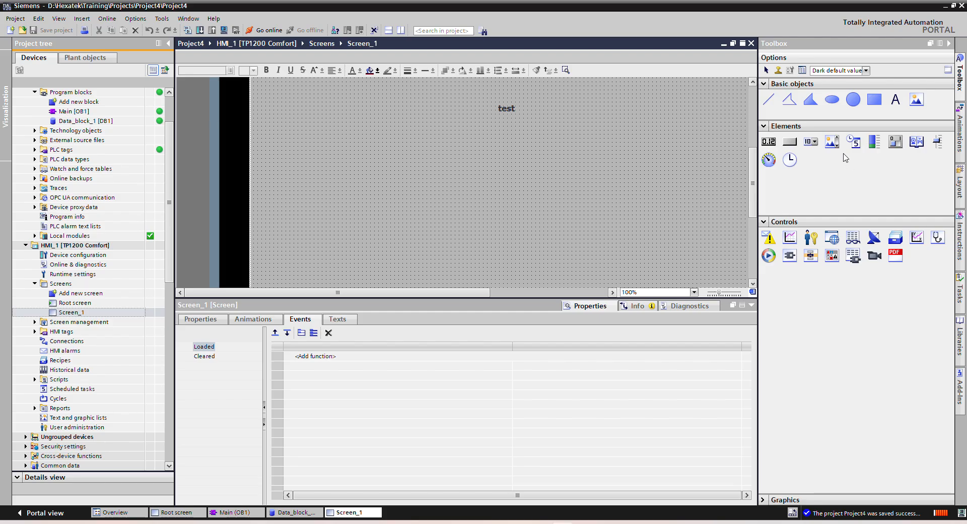
{"action": "left_click", "coordinate": [446, 172]}
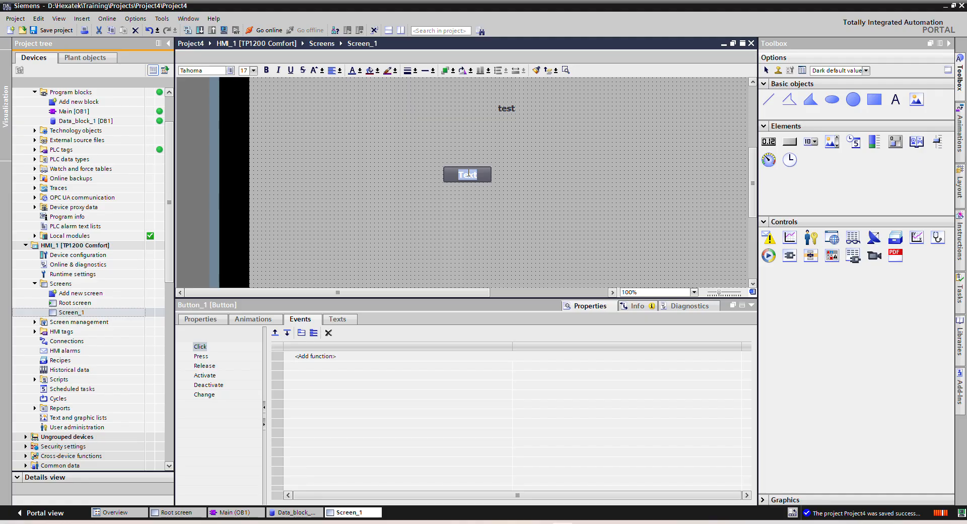
{"action": "type", "text": "<<<=="}
{"action": "key", "text": "Return"}
- Add the ActivateScreen function to the "<<<==" button's Click event and choose its target screen
{"action": "left_click", "coordinate": [315, 357]}
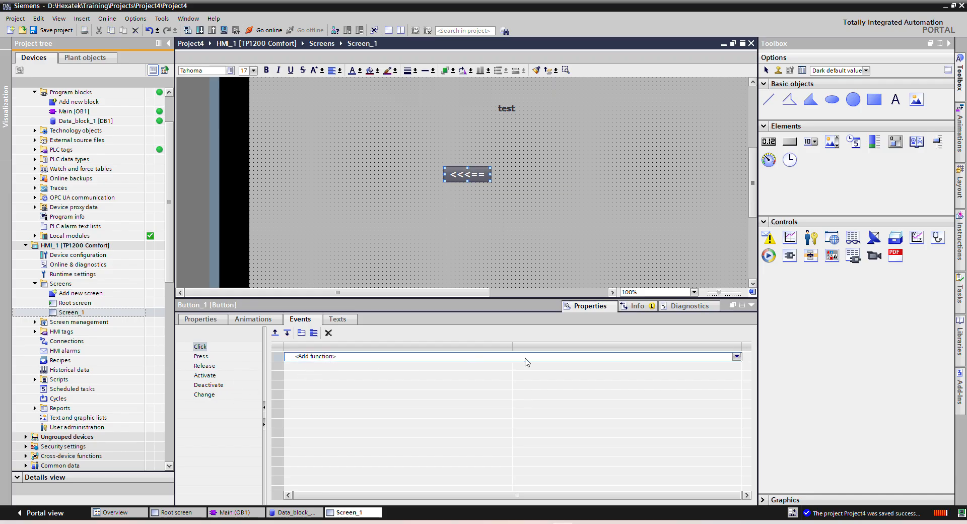
{"action": "left_click", "coordinate": [737, 356]}
{"action": "left_click", "coordinate": [333, 443]}
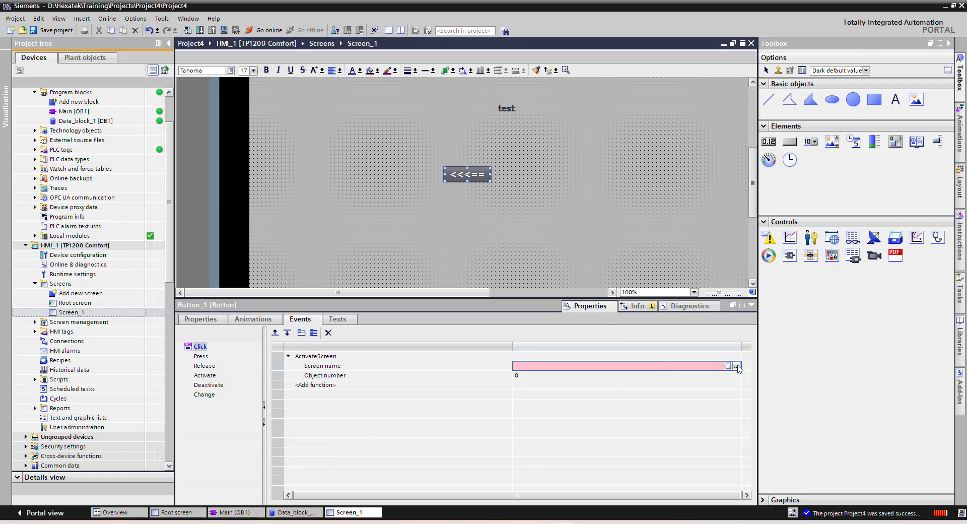
{"action": "left_click", "coordinate": [738, 368]}
{"action": "double_click", "coordinate": [668, 422]}
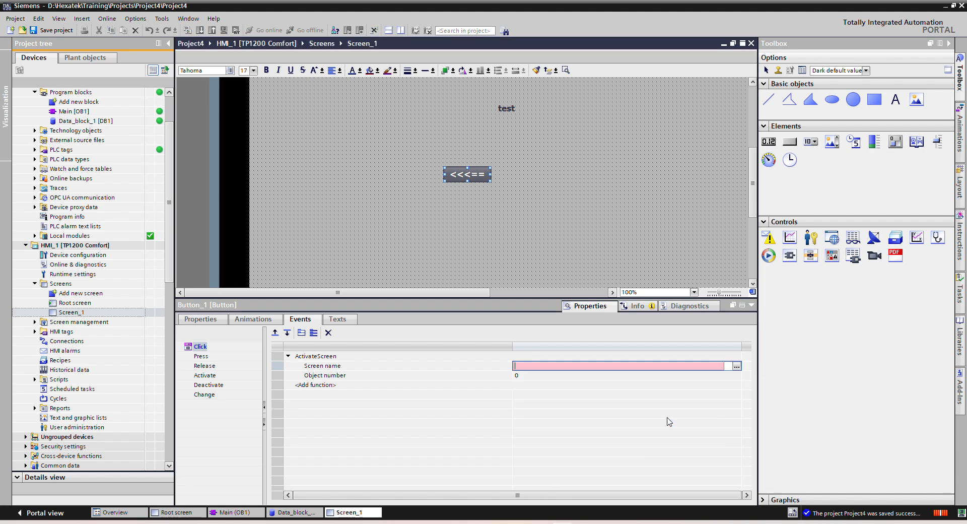
- Return to the Root screen with the object properties collapsed and save the project
{"action": "left_click", "coordinate": [751, 305]}
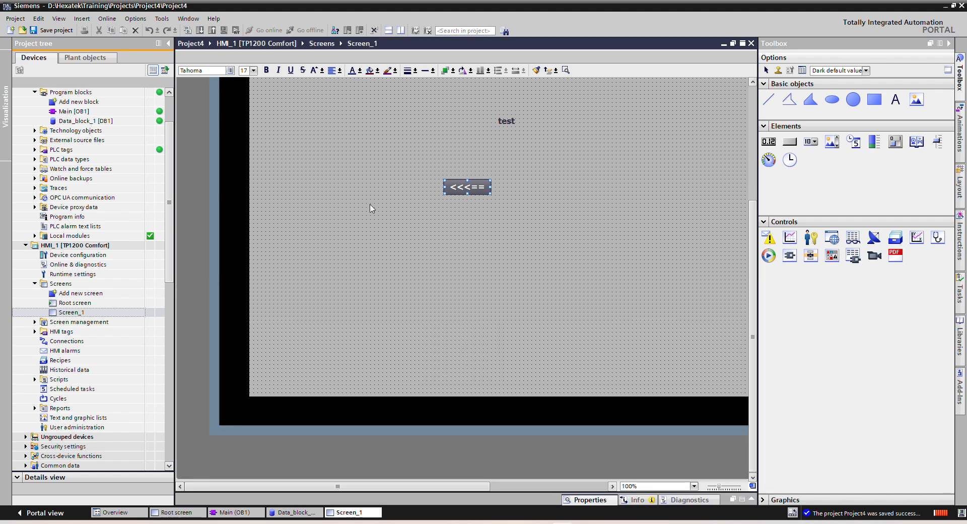
{"action": "double_click", "coordinate": [75, 303]}
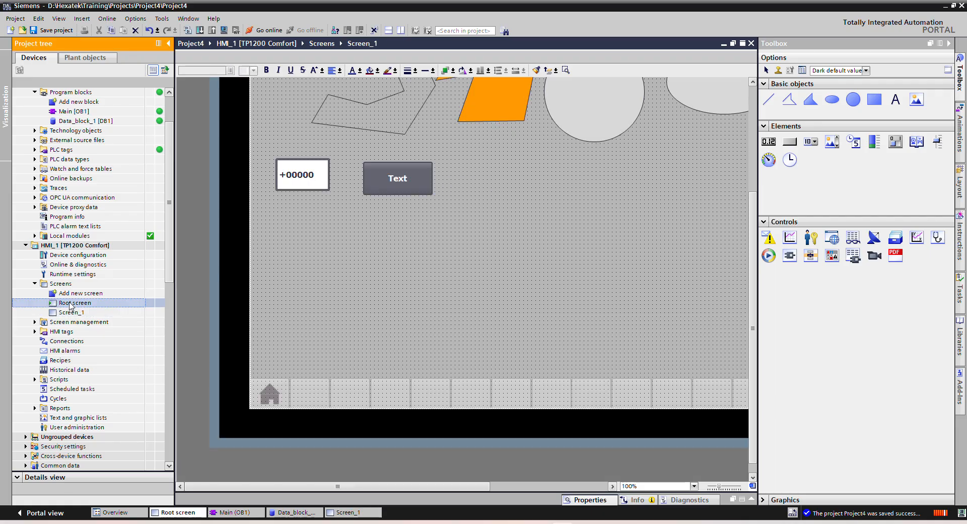
{"action": "left_click", "coordinate": [52, 30]}
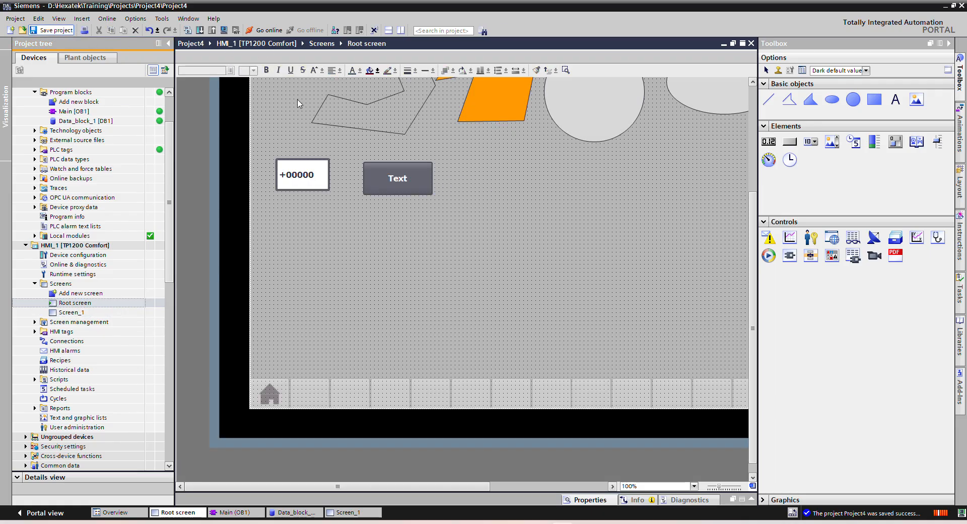
- Duplicate the Root screen button, place the copy just right of the original and label it "CMD"
{"action": "left_click", "coordinate": [410, 181]}
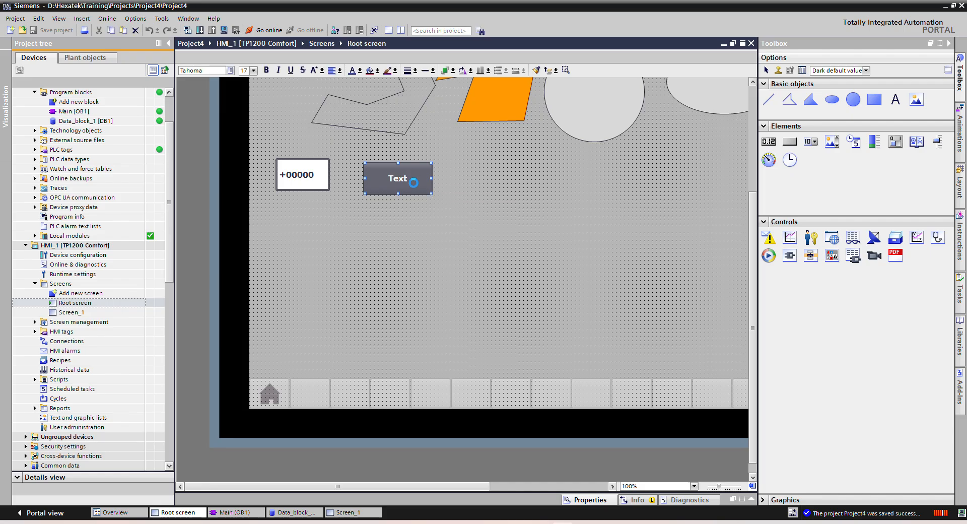
{"action": "key", "text": "ctrl+v"}
{"action": "left_click_drag", "start_coordinate": [409, 186], "coordinate": [484, 178]}
{"action": "double_click", "coordinate": [484, 178]}
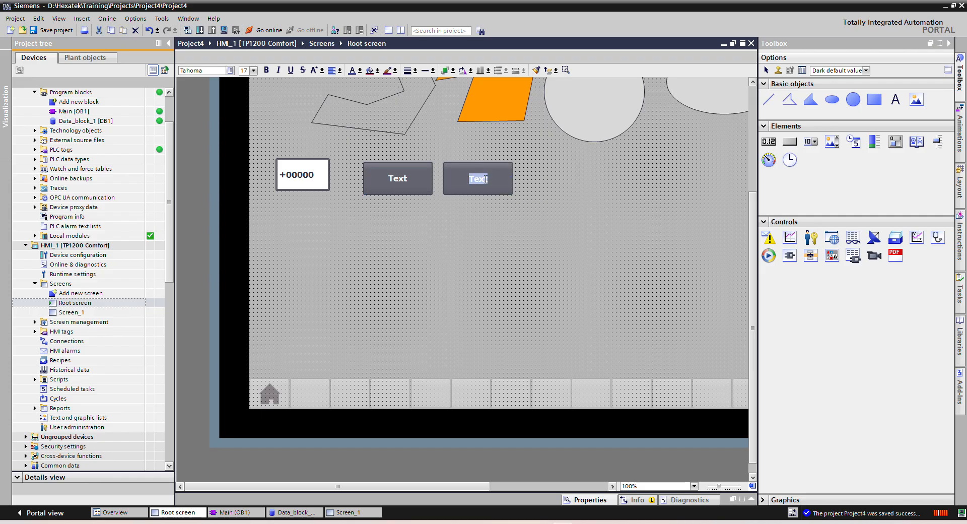
{"action": "type", "text": "CMD"}
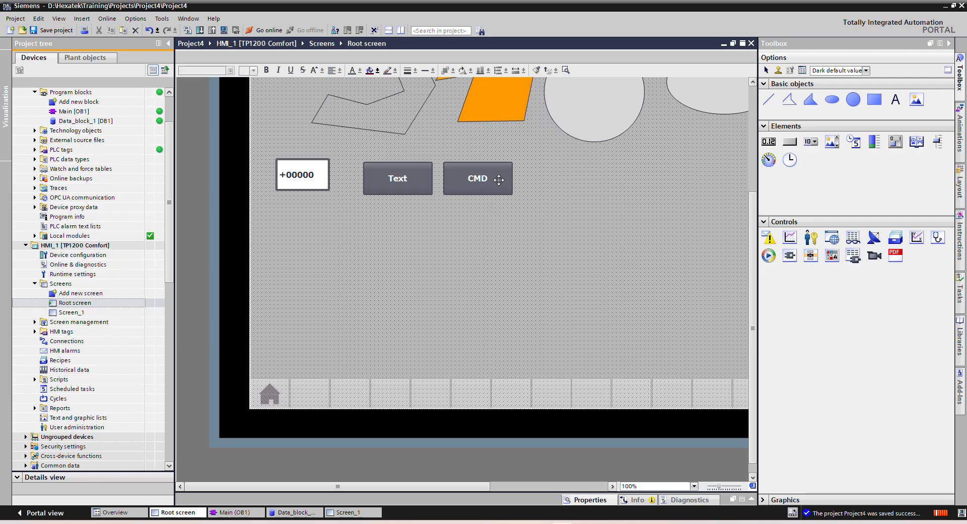
- Delete the copied ActivateScreen function from the CMD button's Click event
{"action": "right_click", "coordinate": [497, 179]}
{"action": "left_click", "coordinate": [520, 335]}
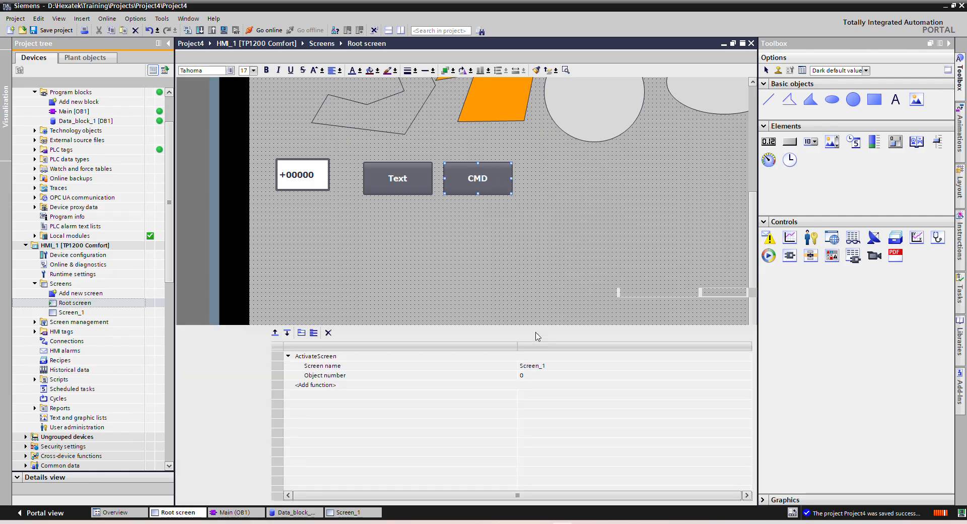
{"action": "right_click", "coordinate": [277, 356]}
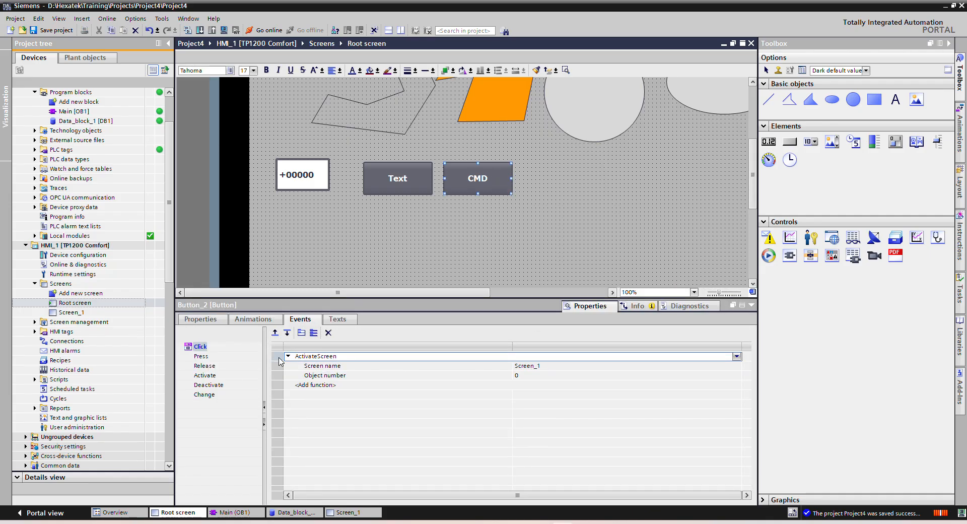
{"action": "left_click", "coordinate": [309, 403]}
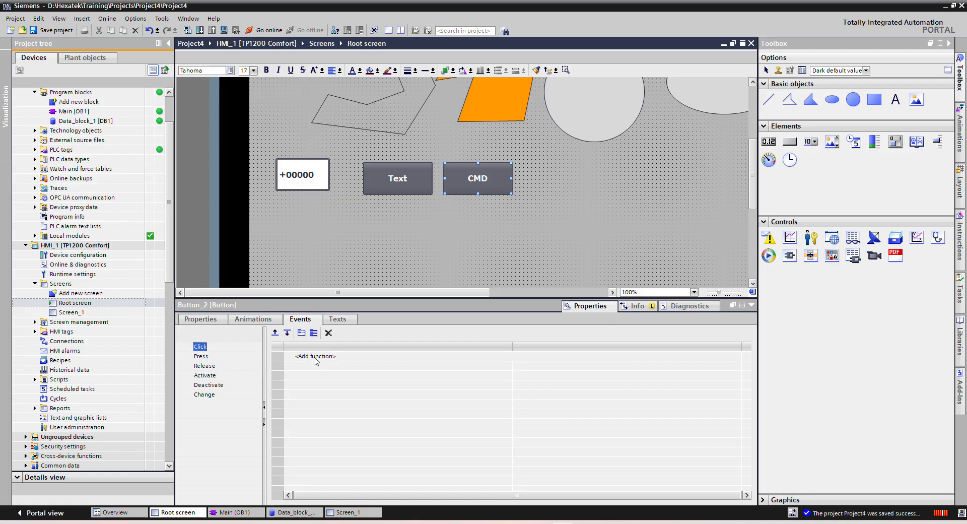
- Add the SetBit function from the Edit bits group to the CMD button's Click event
{"action": "left_click", "coordinate": [417, 357]}
{"action": "left_click", "coordinate": [736, 356]}
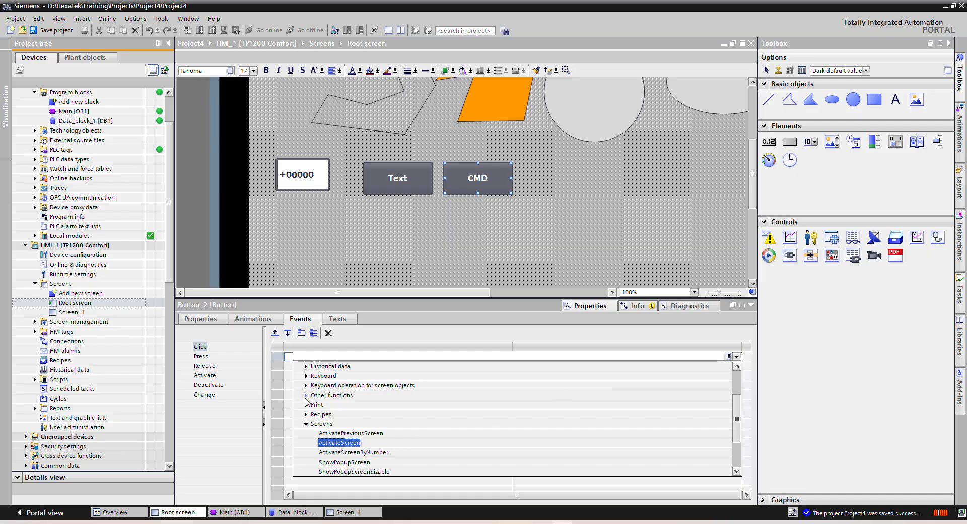
{"action": "scroll", "coordinate": [305, 405], "scroll_direction": "up", "scroll_amount": 2}
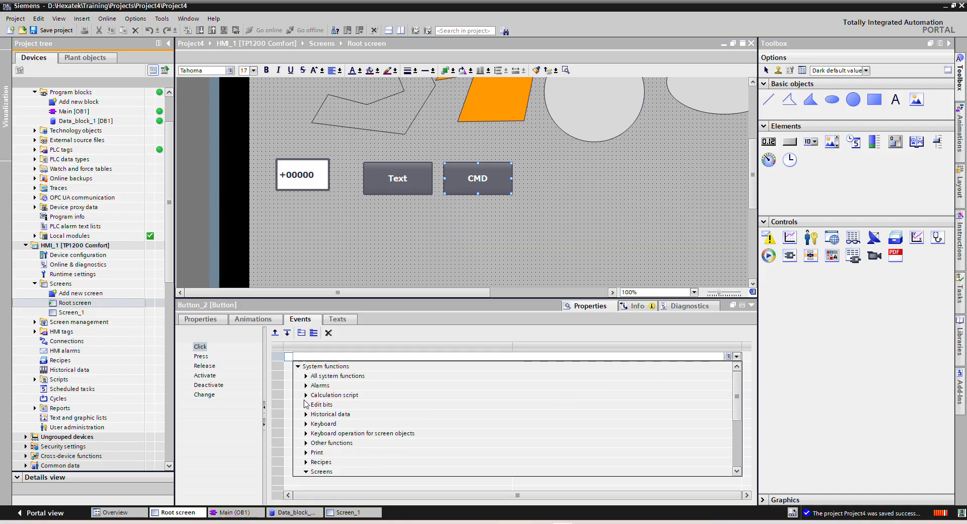
{"action": "left_click", "coordinate": [306, 404]}
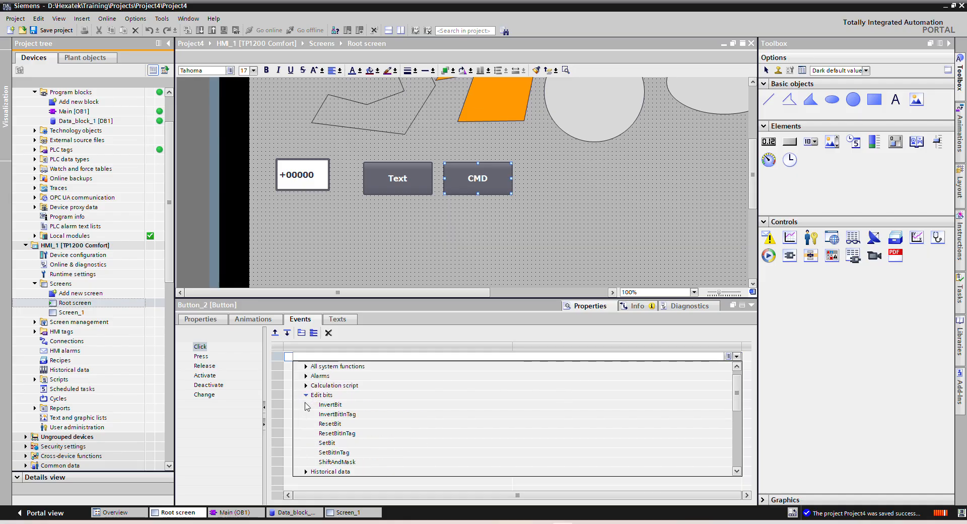
{"action": "left_click", "coordinate": [329, 443]}
- Assign the Bool1 tag of Data_block_1 as the input/output tag of the SetBit function
{"action": "left_click", "coordinate": [579, 365]}
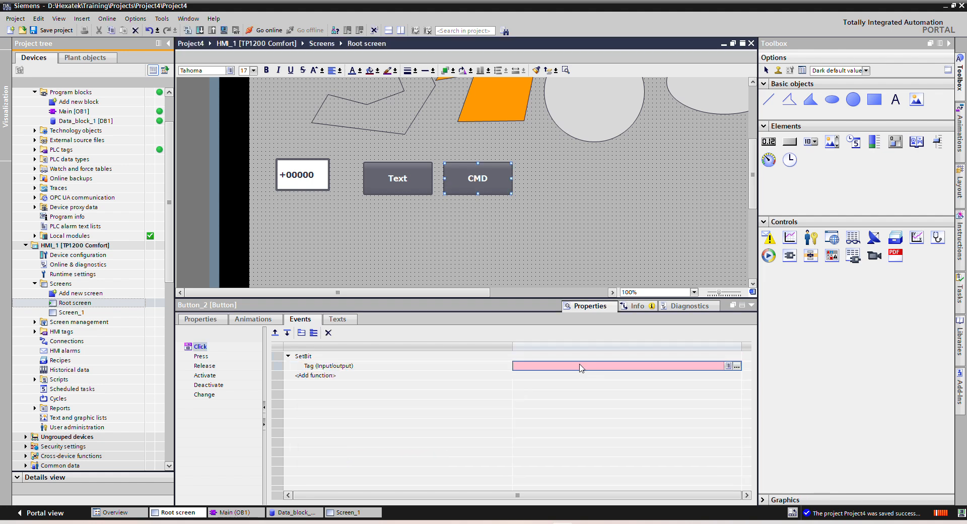
{"action": "left_click", "coordinate": [737, 365]}
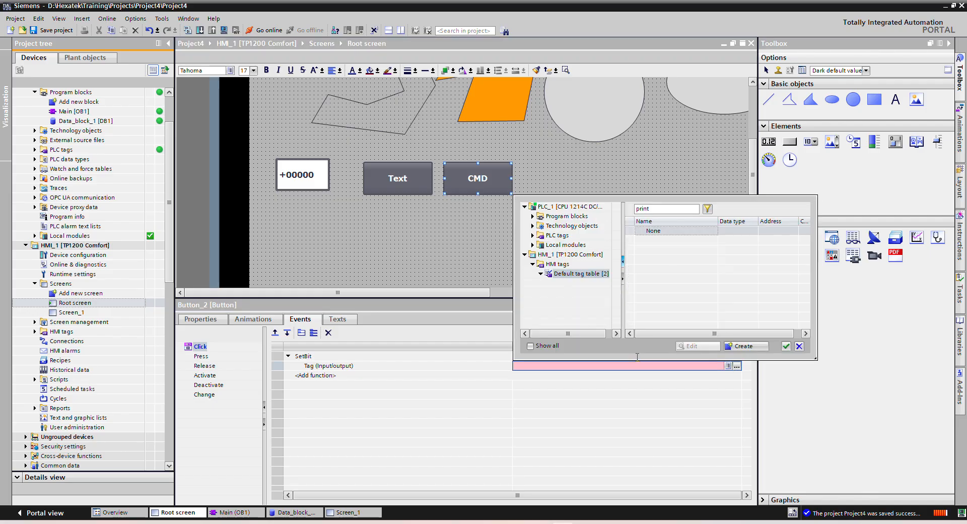
{"action": "left_click", "coordinate": [533, 217]}
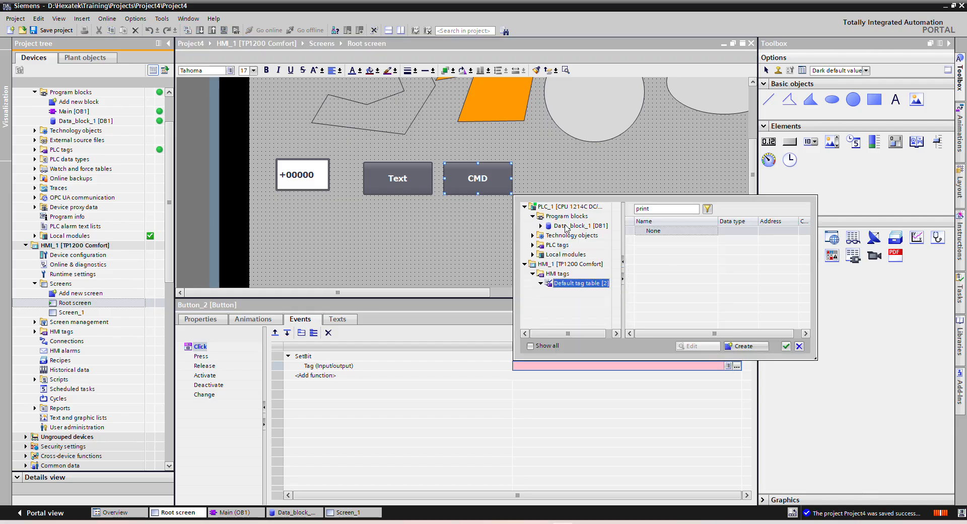
{"action": "left_click", "coordinate": [564, 226]}
{"action": "left_click", "coordinate": [657, 241]}
{"action": "double_click", "coordinate": [658, 241]}
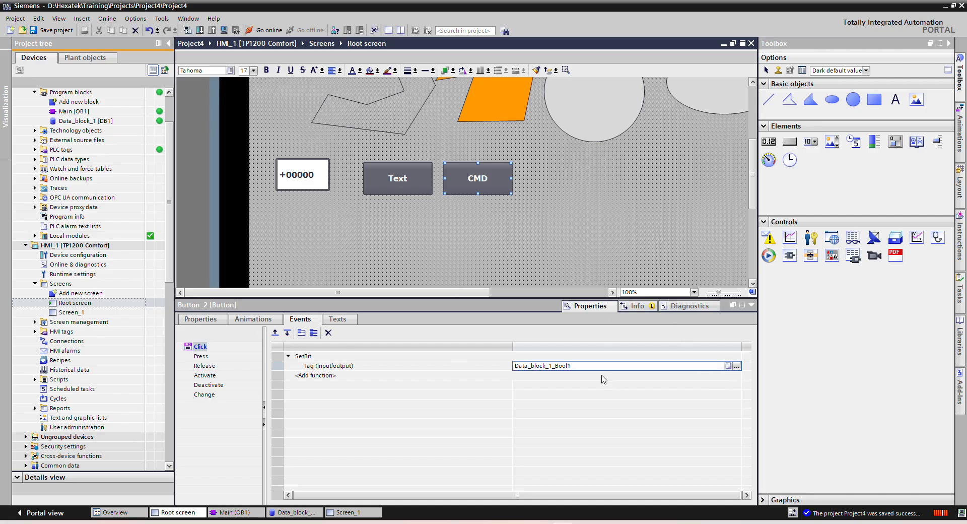
- Copy the SetBit tag name and add an Appearance display animation to the CMD button
{"action": "left_click_drag", "start_coordinate": [594, 367], "coordinate": [471, 367]}
{"action": "key", "text": "ctrl+c"}
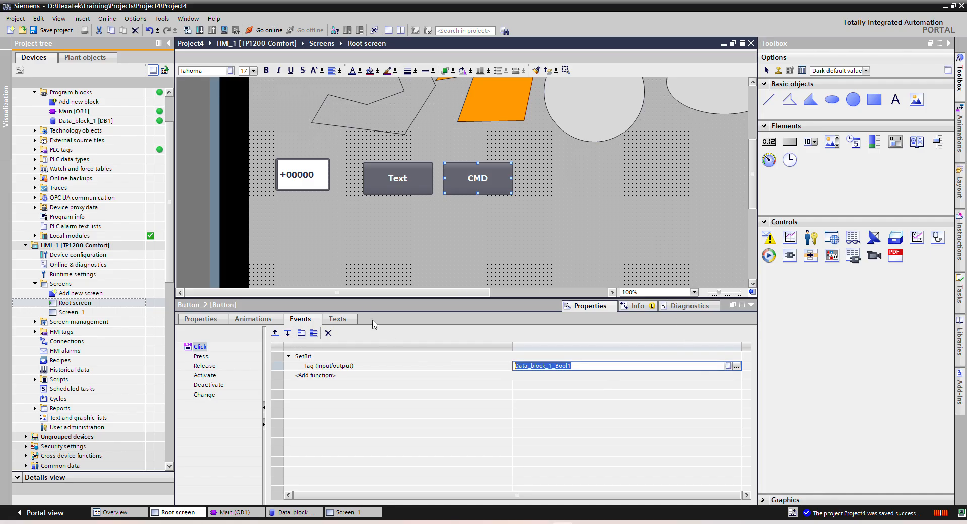
{"action": "left_click", "coordinate": [250, 321]}
{"action": "left_click", "coordinate": [180, 367]}
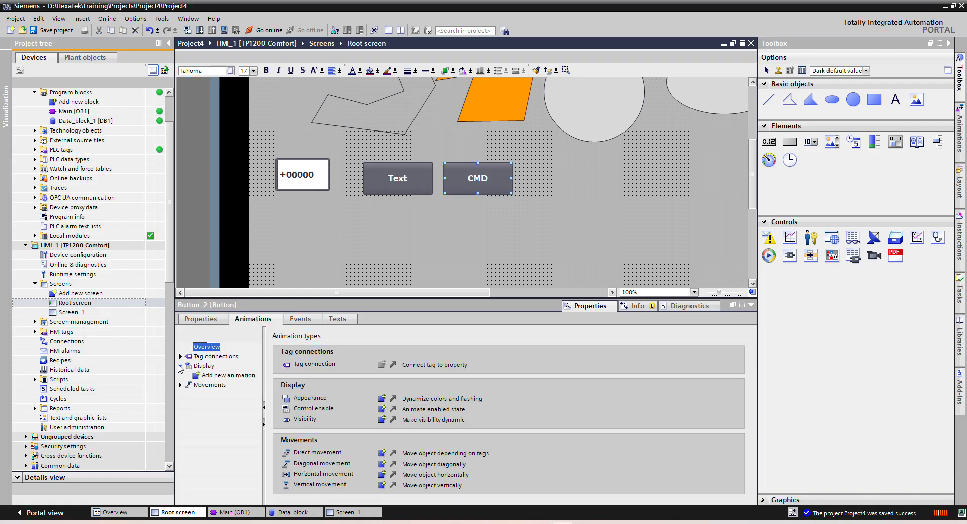
{"action": "double_click", "coordinate": [217, 373]}
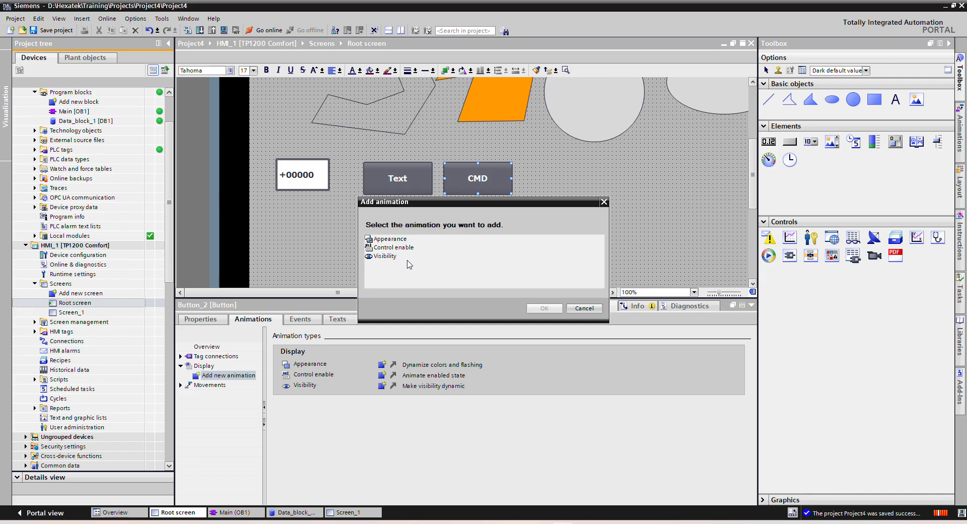
{"action": "double_click", "coordinate": [393, 239]}
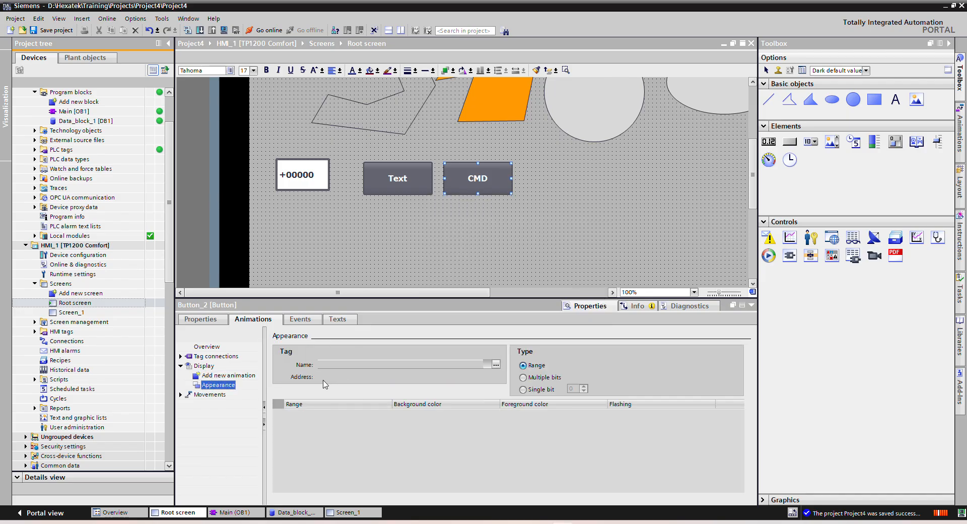
- Add a first range row and link the Appearance animation to the tag Data_block_1_Bool1
{"action": "left_click", "coordinate": [314, 413]}
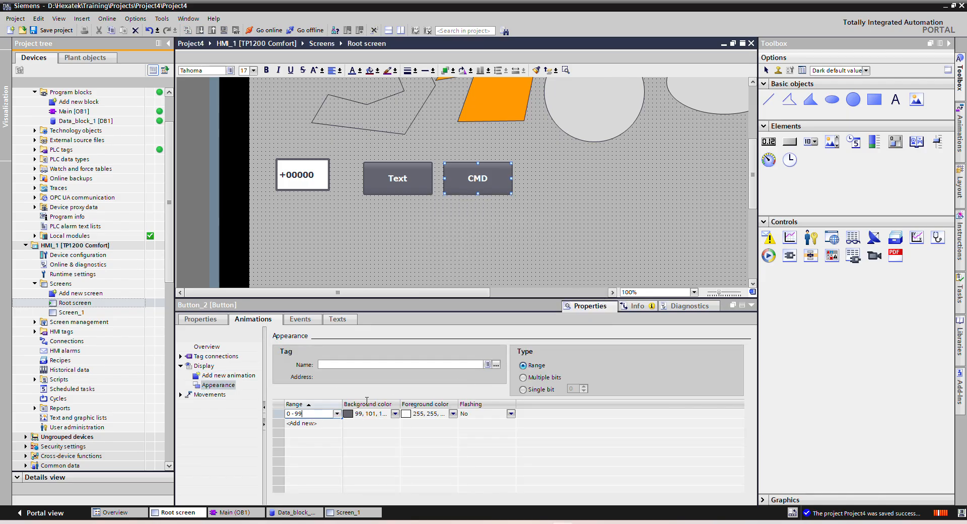
{"action": "left_click", "coordinate": [390, 366]}
{"action": "key", "text": "ctrl+v"}
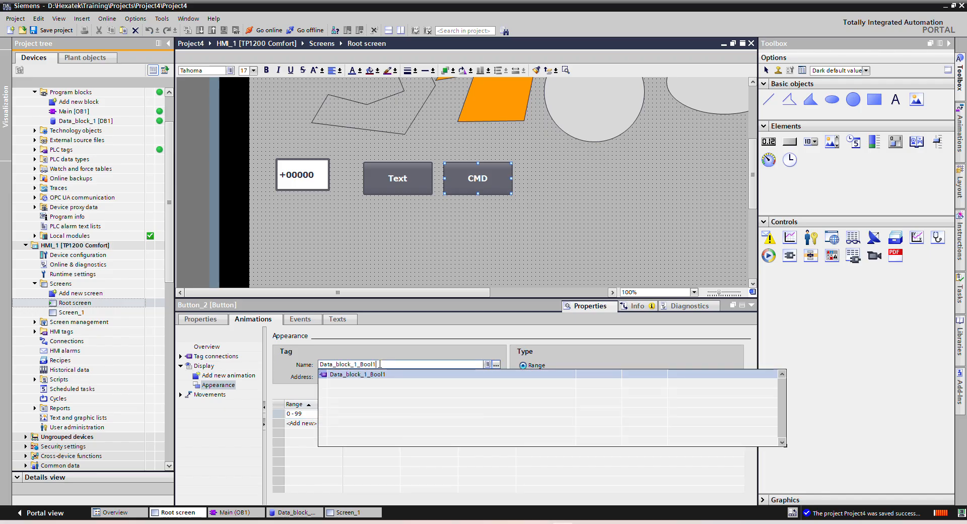
{"action": "left_click", "coordinate": [370, 376]}
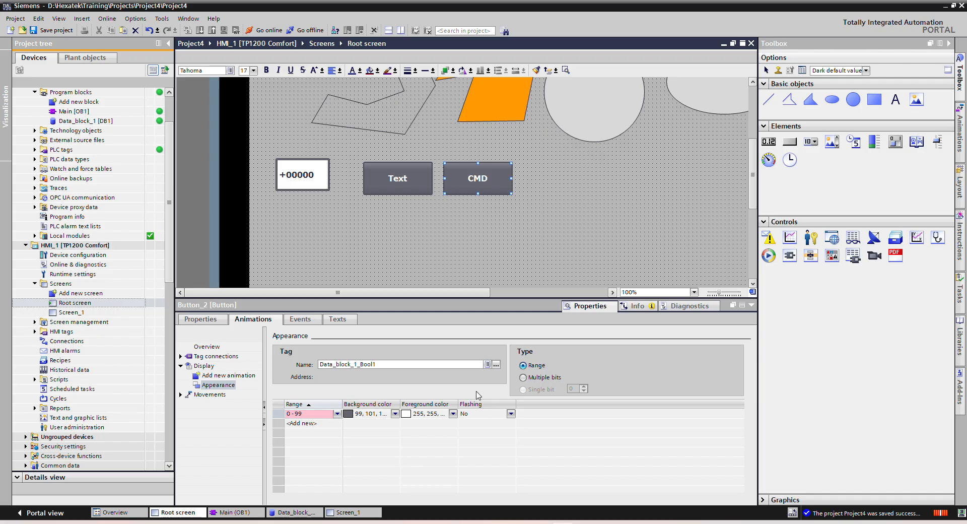
- Set the first range to 0 and add range 1 with a green background color (0, 255, 0)
{"action": "left_click", "coordinate": [322, 413]}
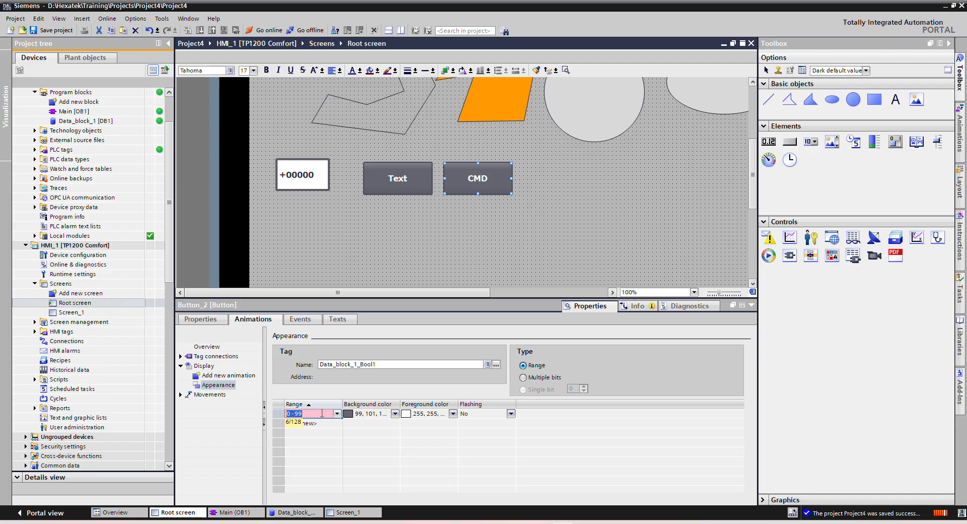
{"action": "type", "text": "0"}
{"action": "left_click", "coordinate": [327, 427]}
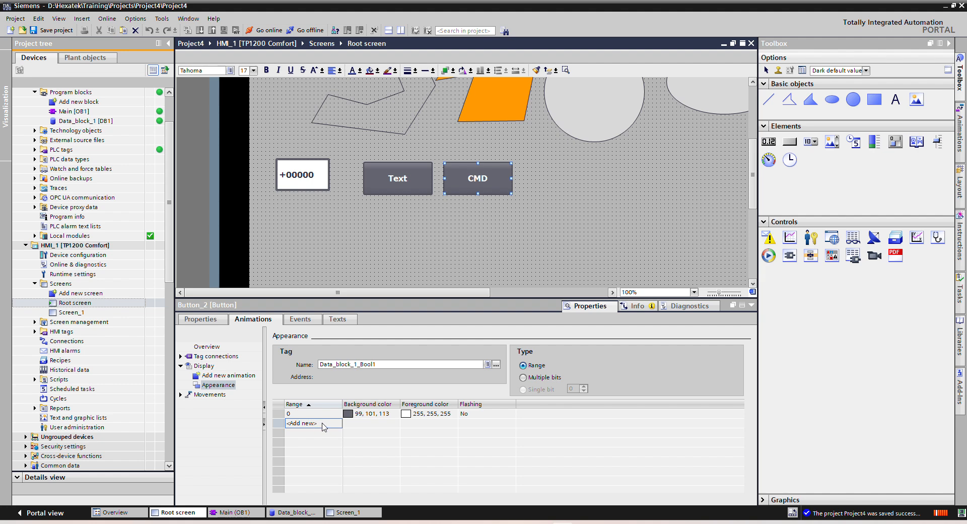
{"action": "left_click", "coordinate": [398, 427]}
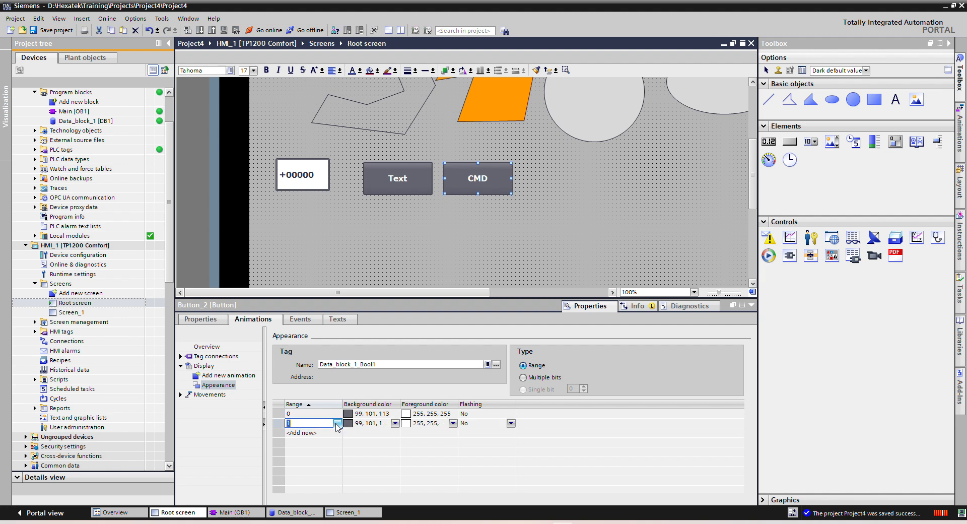
{"action": "left_click", "coordinate": [397, 427]}
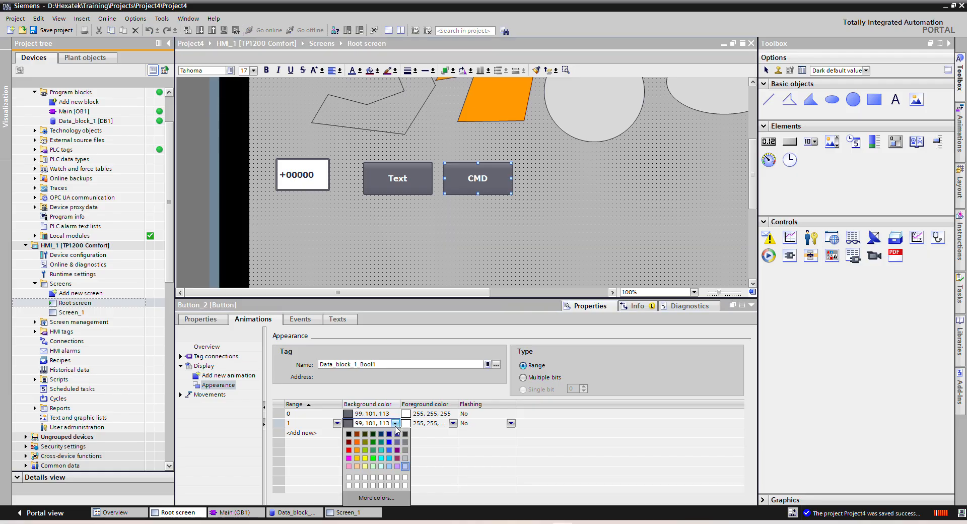
{"action": "left_click", "coordinate": [373, 463]}
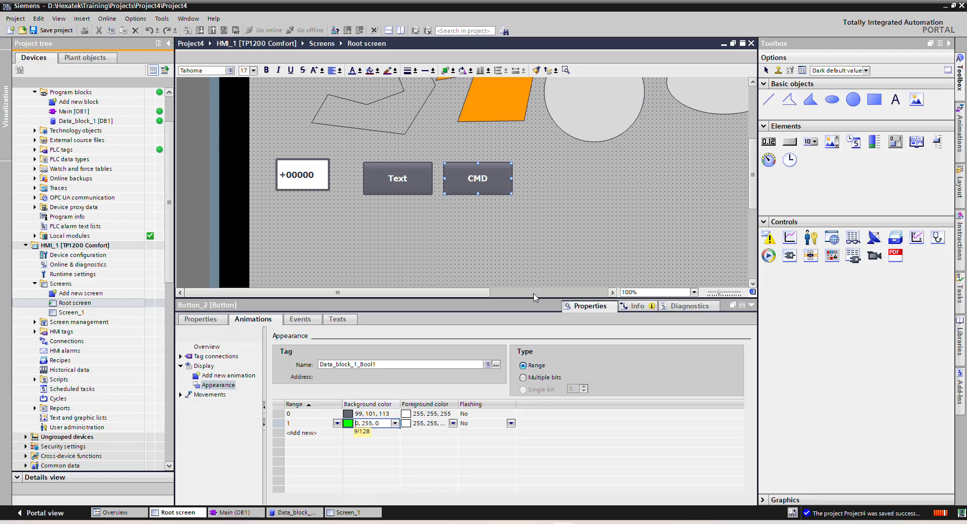
- Save the project and start the HMI runtime simulation with the Root screen deselected of any object
{"action": "left_click", "coordinate": [50, 31]}
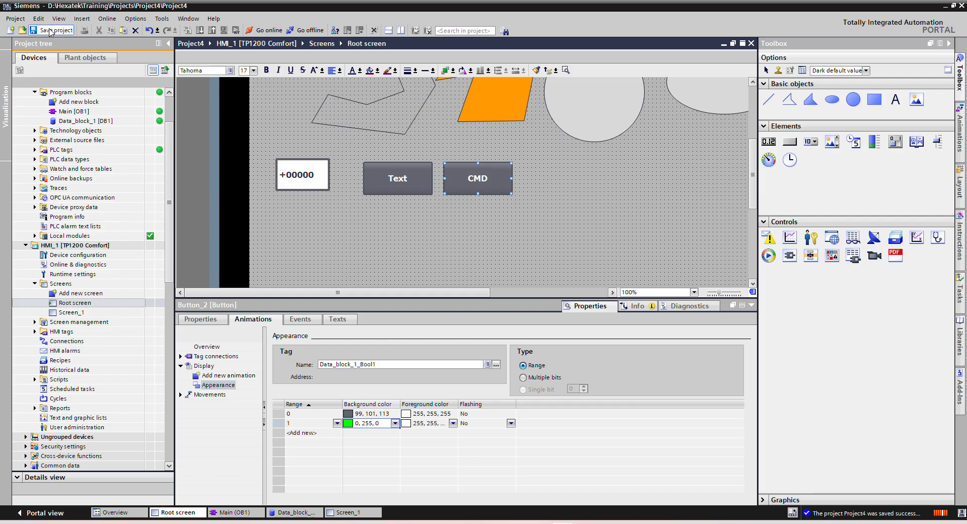
{"action": "left_click", "coordinate": [341, 246]}
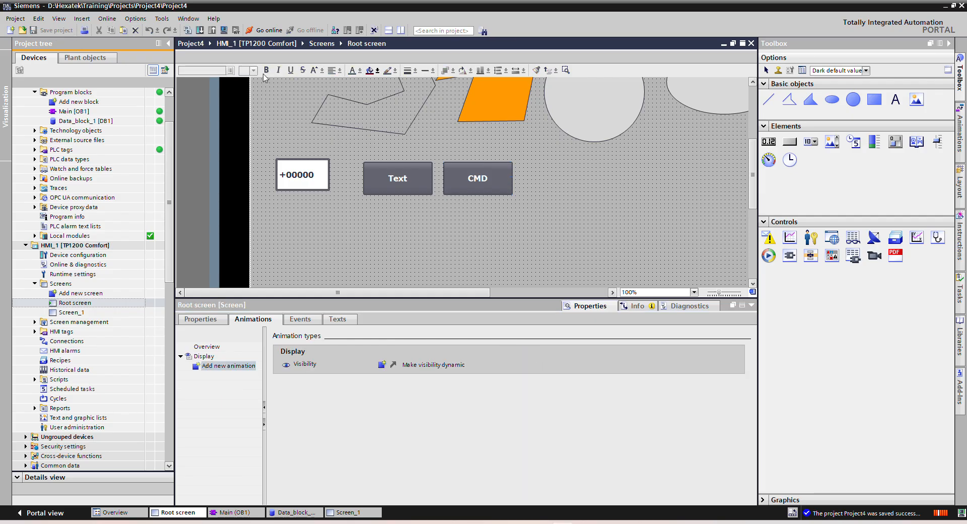
{"action": "left_click", "coordinate": [224, 30]}
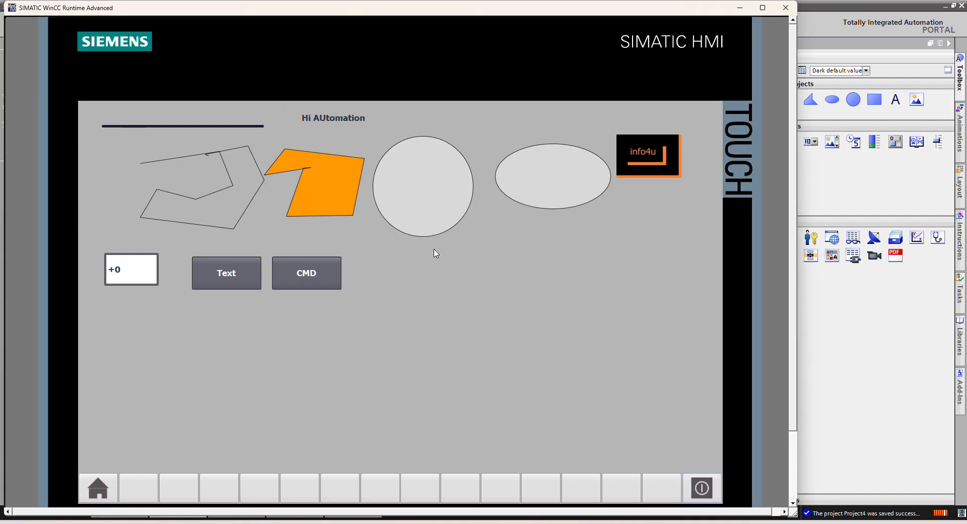
- Enter 12 in the I/O field of the simulated Root screen
{"action": "left_click", "coordinate": [129, 275]}
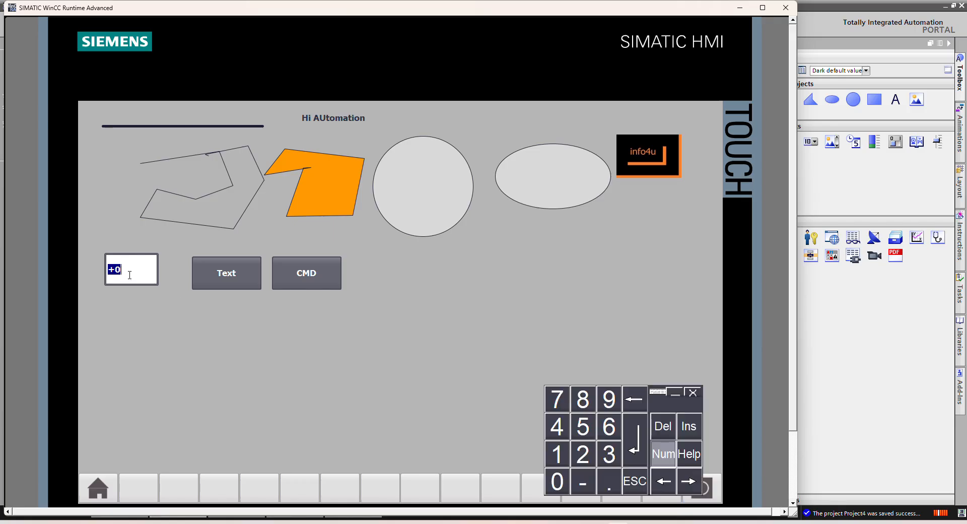
{"action": "type", "text": "12"}
{"action": "key", "text": "Return"}
- Switch back to TIA Portal, open Data_block_1 of PLC_1 and monitor its values online
{"action": "key", "text": "alt+Tab"}
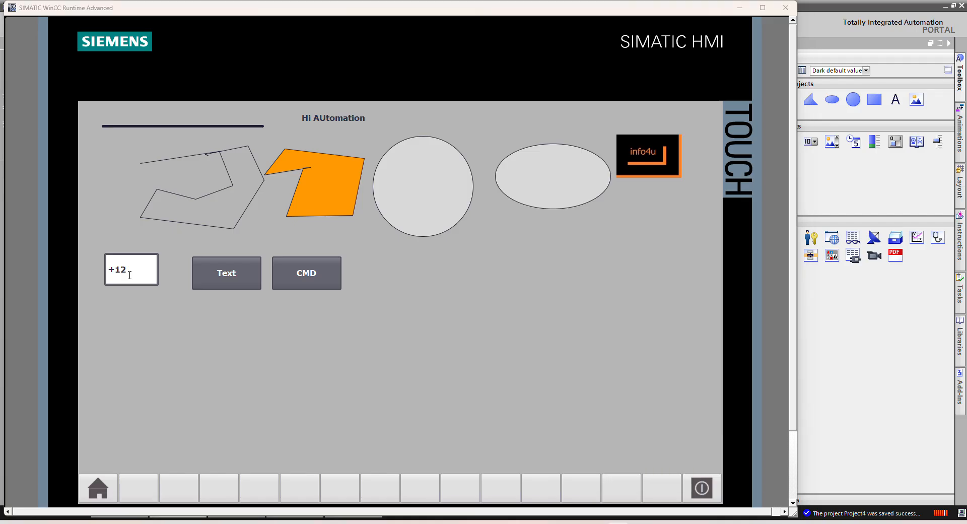
{"action": "scroll", "coordinate": [171, 267], "scroll_direction": "up", "scroll_amount": 2}
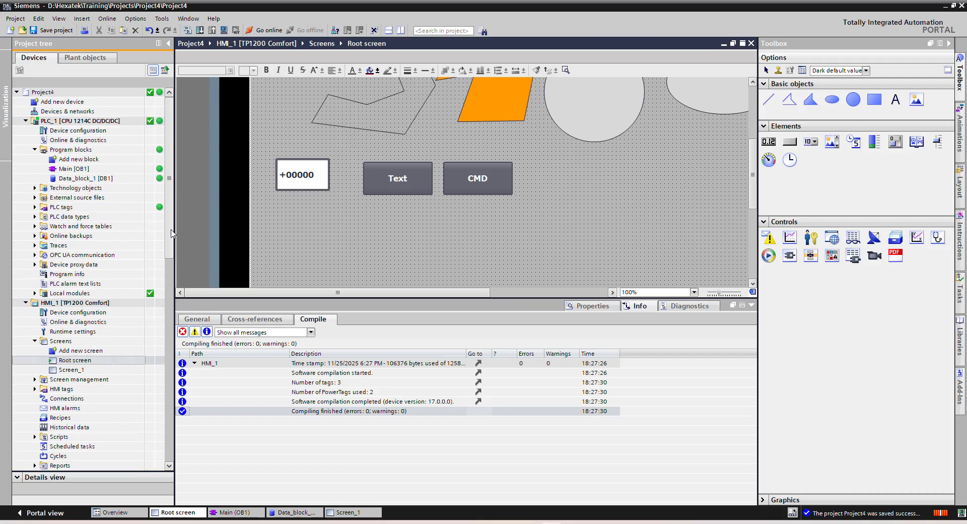
{"action": "left_click", "coordinate": [79, 178]}
{"action": "double_click", "coordinate": [78, 178]}
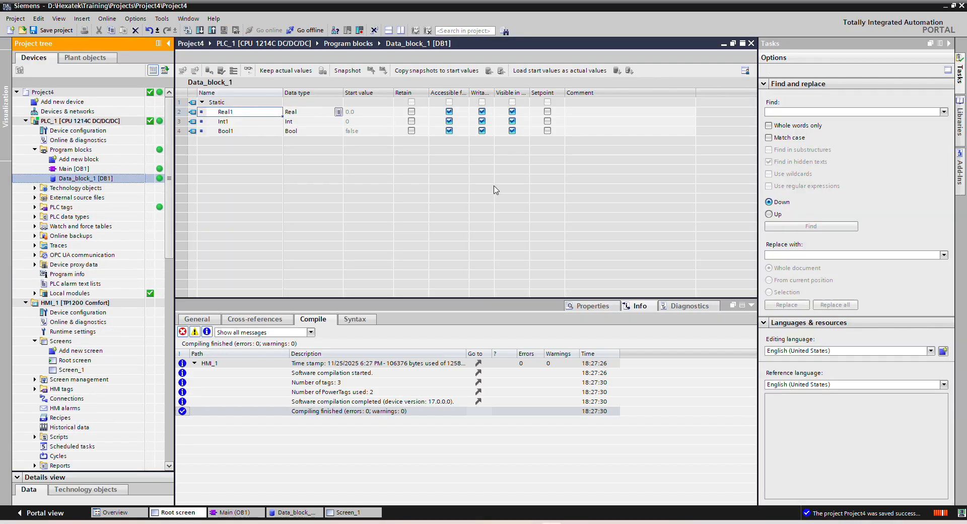
{"action": "left_click", "coordinate": [248, 74]}
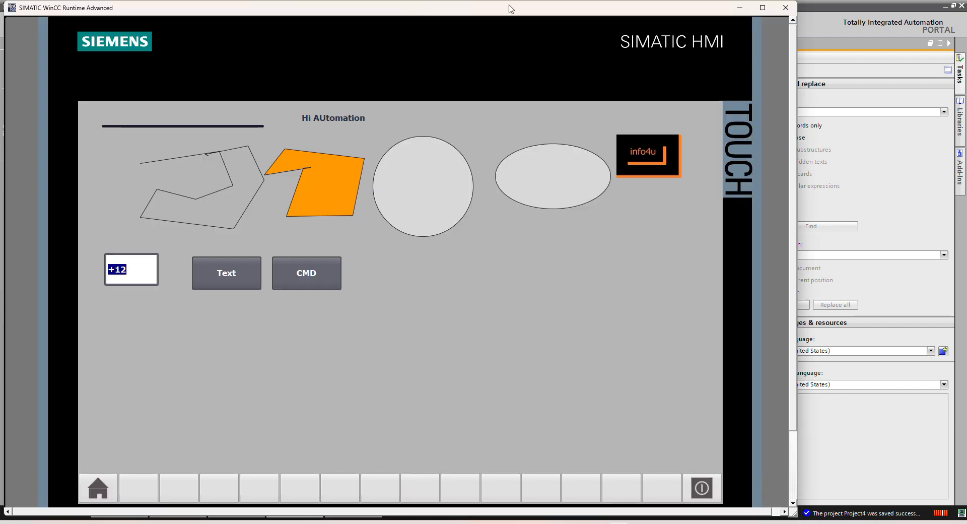
- Move the runtime window clear of the monitored data block values and enter 99 in the I/O field
{"action": "left_click_drag", "start_coordinate": [679, 8], "coordinate": [892, 160]}
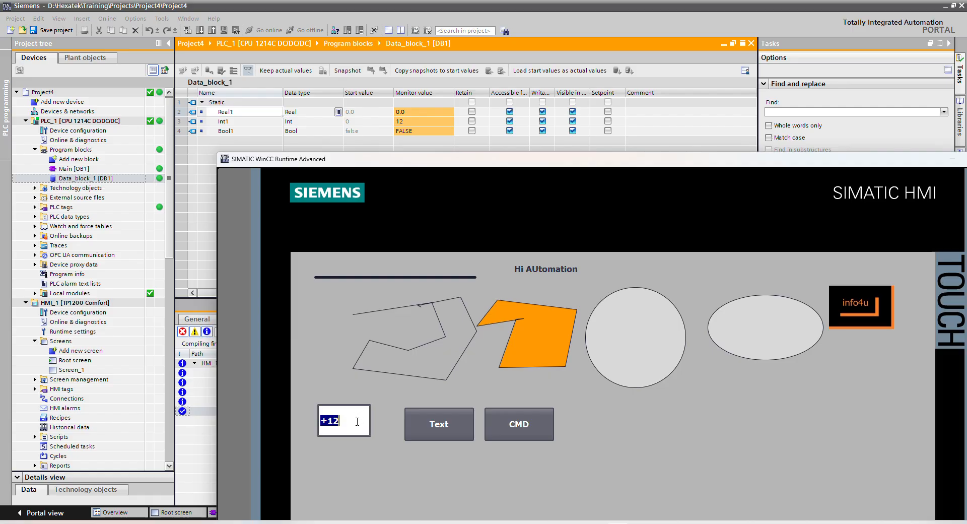
{"action": "left_click", "coordinate": [355, 423]}
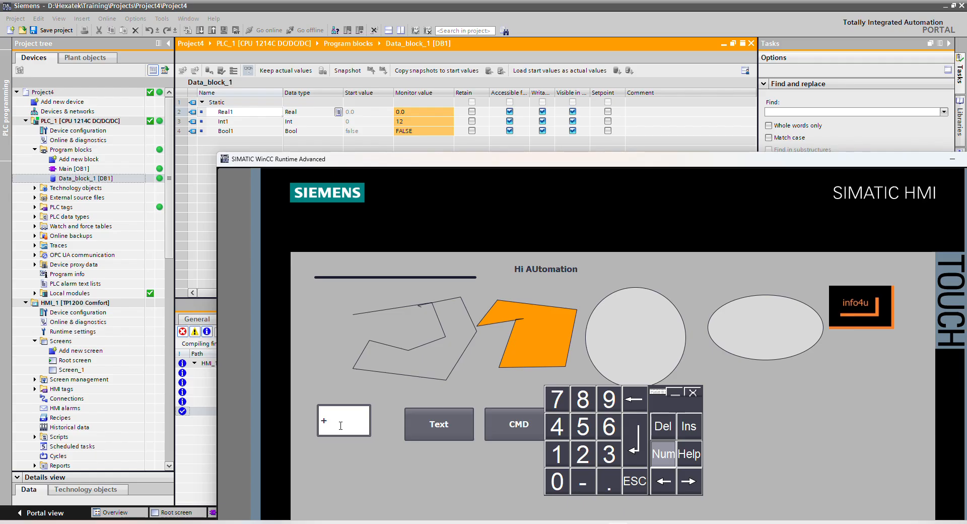
{"action": "key", "text": "Return"}
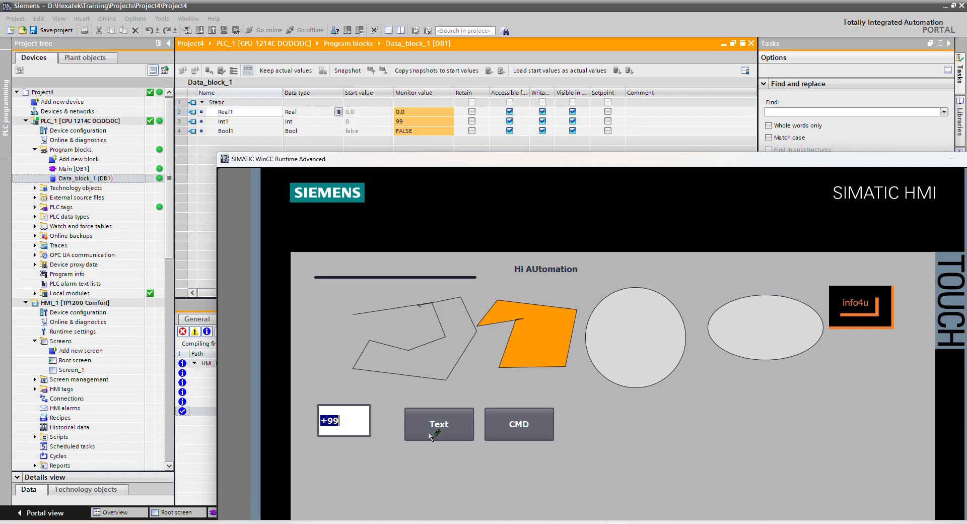
- Operate the CMD button in the simulation and modify Bool1 in Data_block_1 to 0, returning to the runtime window
{"action": "left_click", "coordinate": [505, 436]}
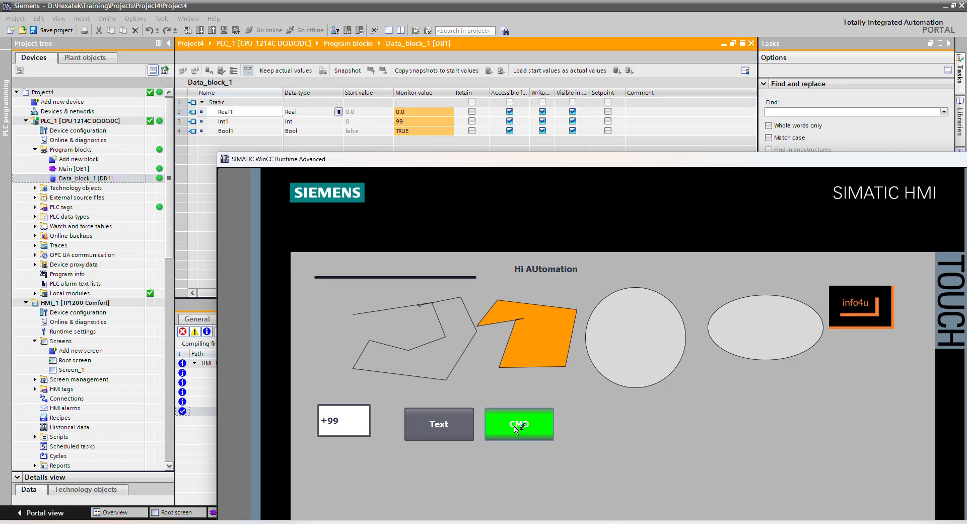
{"action": "right_click", "coordinate": [414, 133]}
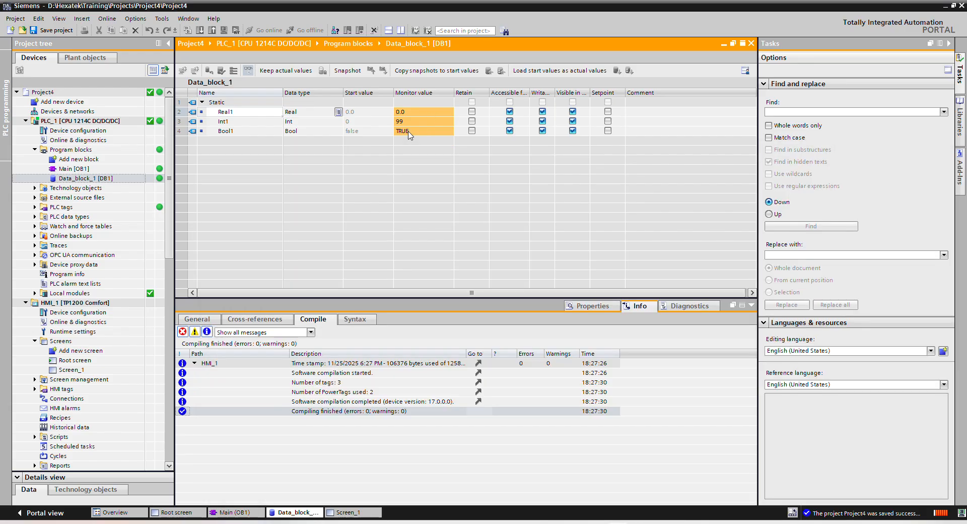
{"action": "left_click", "coordinate": [431, 142]}
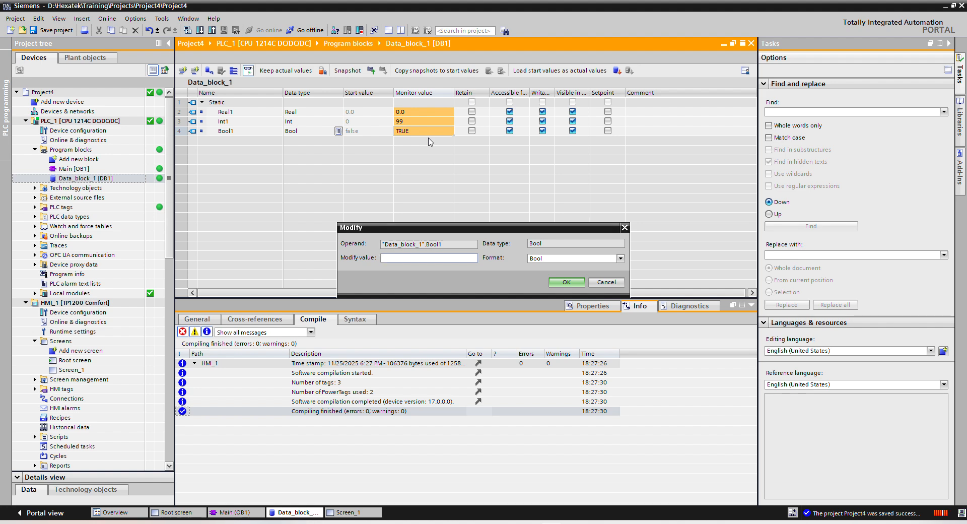
{"action": "type", "text": "0"}
{"action": "key", "text": "Return"}
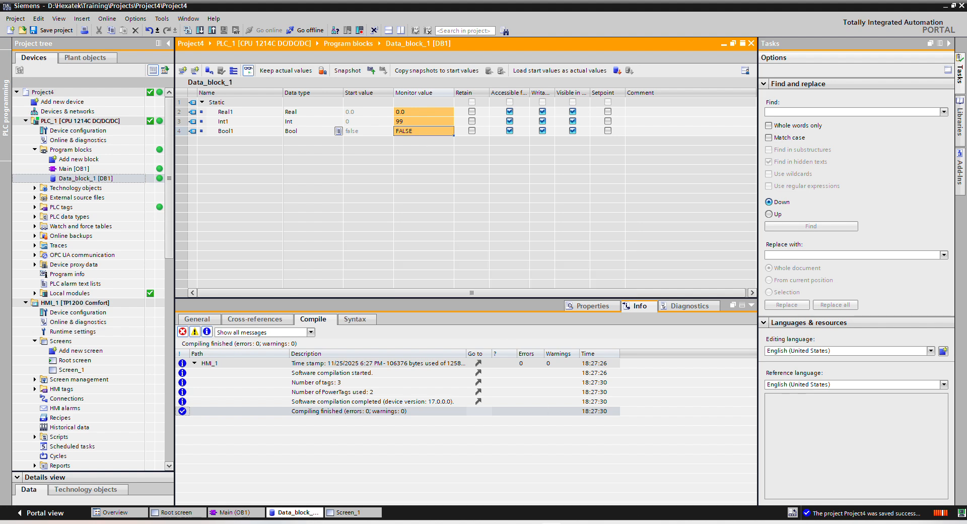
{"action": "left_click", "coordinate": [618, 523]}
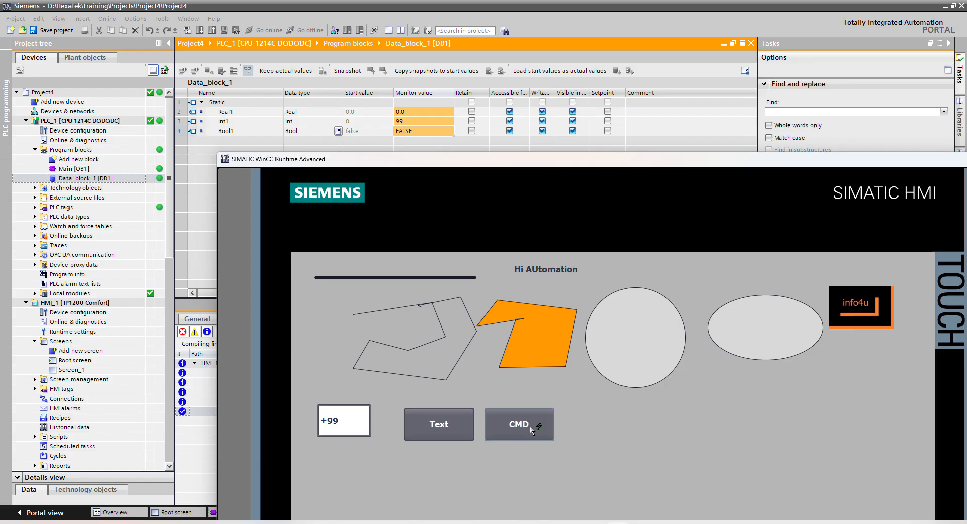
- Test the Text and back navigation buttons in the simulation by switching repeatedly between the Root screen and Screen_1
{"action": "left_click", "coordinate": [439, 428]}
{"action": "left_click", "coordinate": [499, 446]}
{"action": "left_click", "coordinate": [439, 428]}
{"action": "left_click", "coordinate": [500, 446]}
{"action": "left_click", "coordinate": [453, 430]}
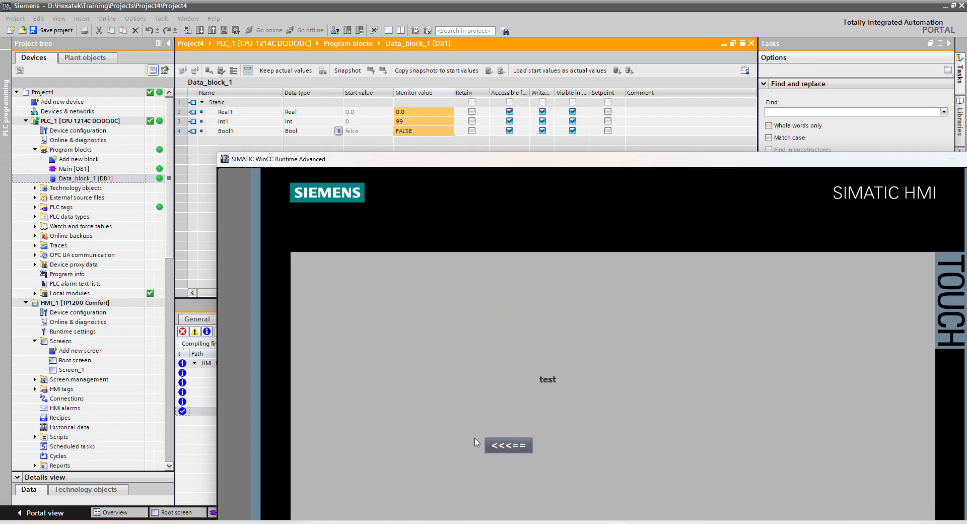
{"action": "left_click", "coordinate": [501, 445]}
{"action": "left_click", "coordinate": [448, 432]}
{"action": "left_click", "coordinate": [527, 448]}
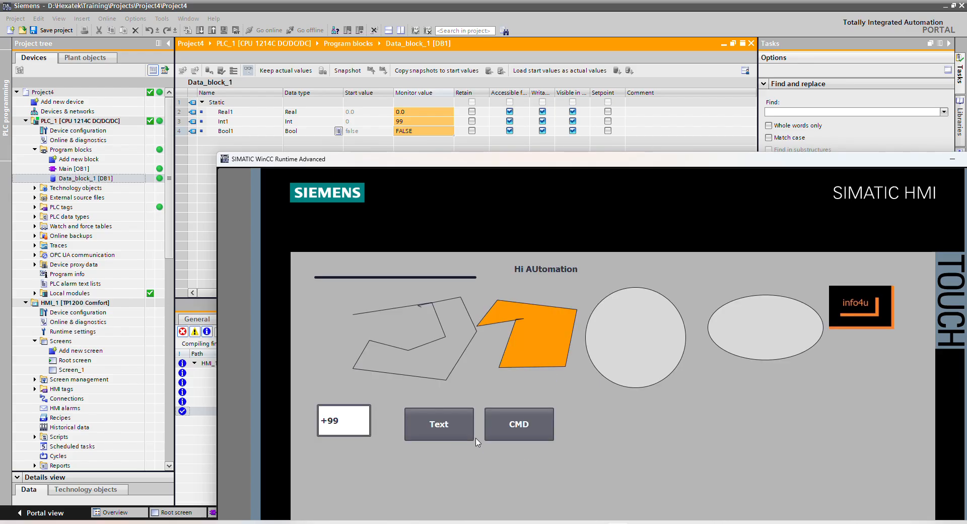
- Switch back to TIA Portal and replace the Click event function of the CMD button on the Root screen with ResetBit
{"action": "key", "text": "alt+Tab"}
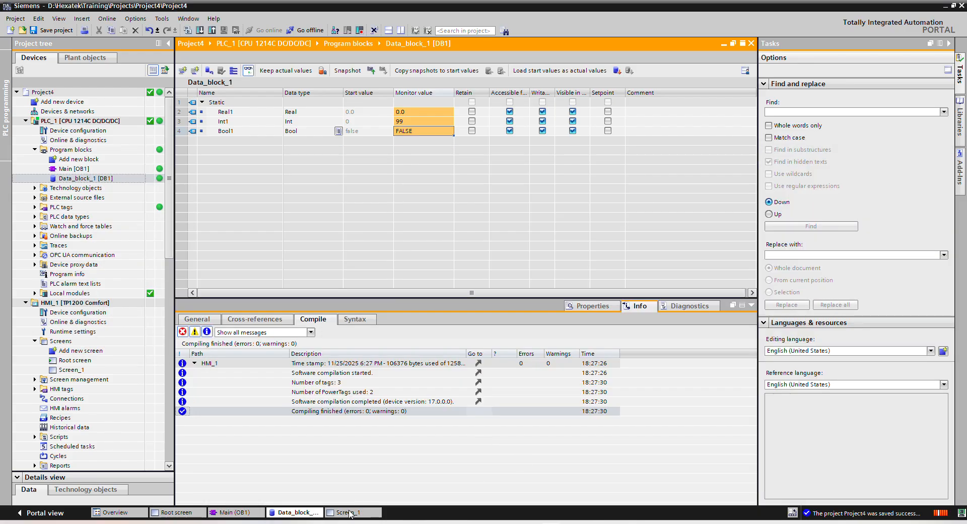
{"action": "left_click", "coordinate": [350, 513]}
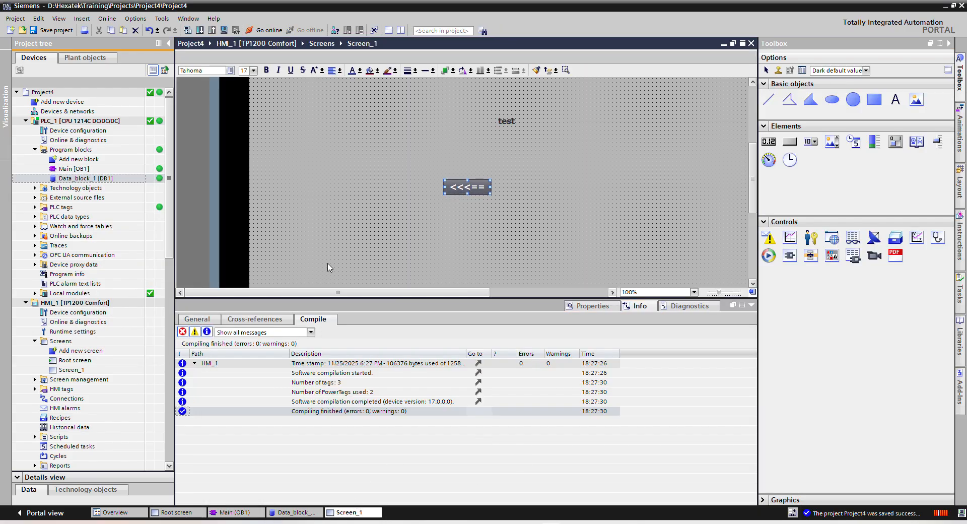
{"action": "left_click", "coordinate": [188, 512]}
{"action": "right_click", "coordinate": [458, 178]}
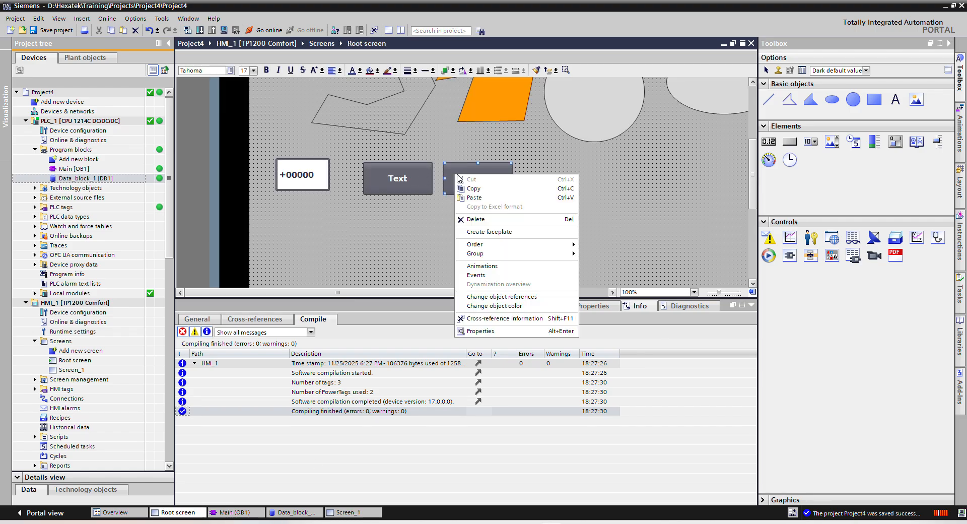
{"action": "left_click", "coordinate": [488, 331]}
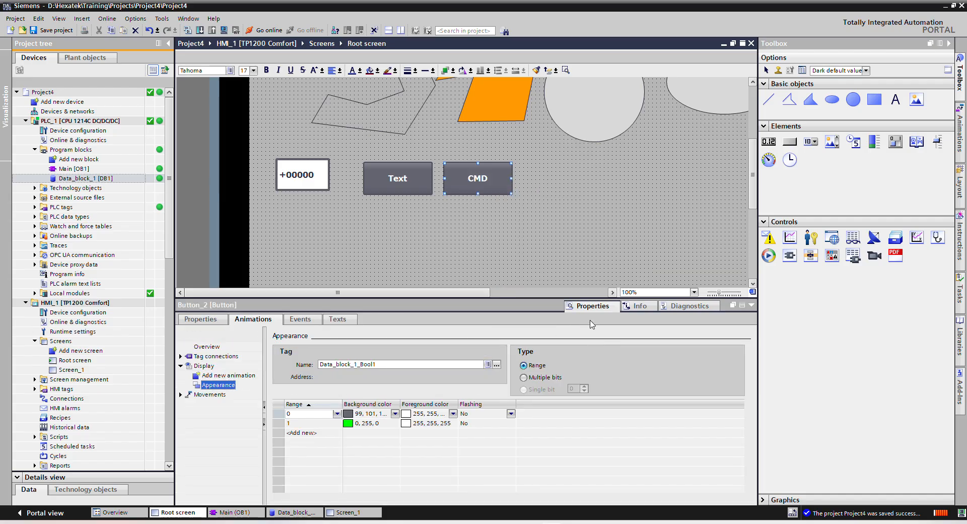
{"action": "left_click", "coordinate": [304, 320]}
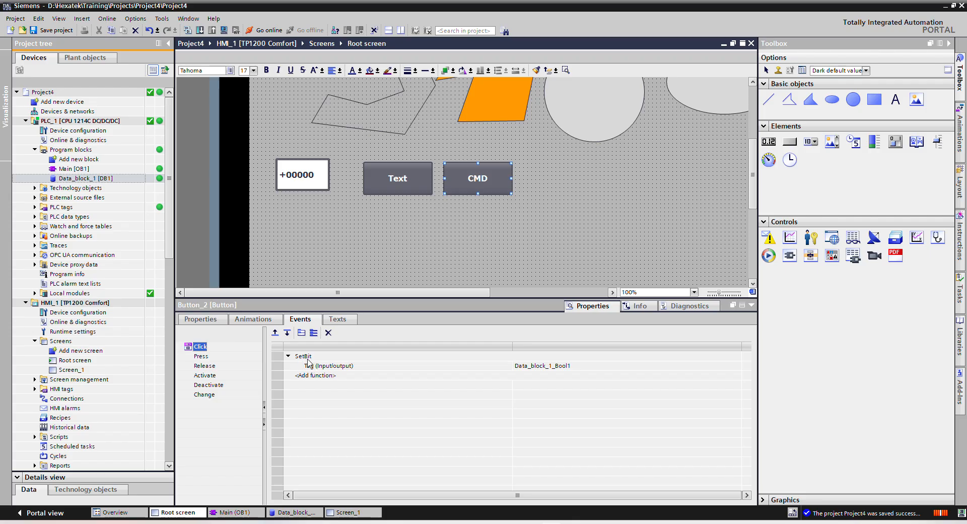
{"action": "left_click", "coordinate": [311, 356]}
{"action": "type", "text": "Reset"}
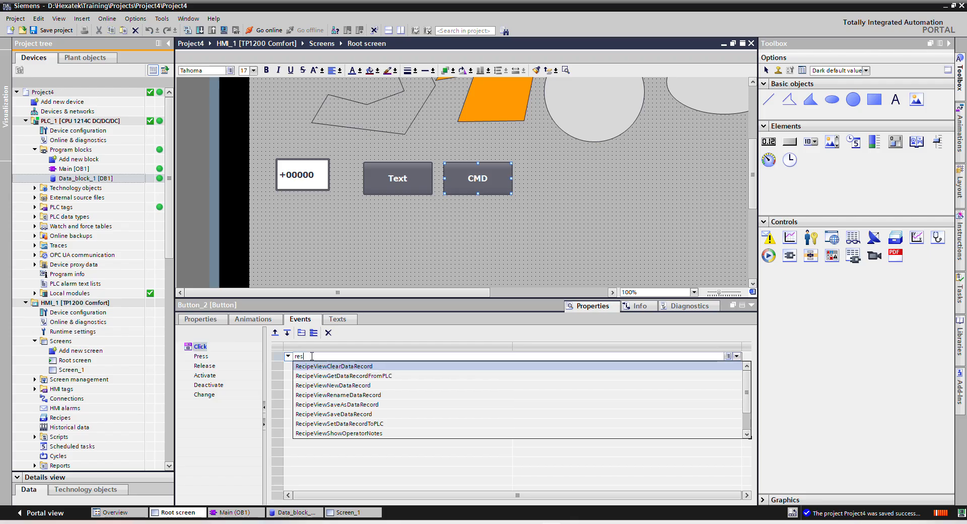
{"action": "left_click", "coordinate": [323, 367]}
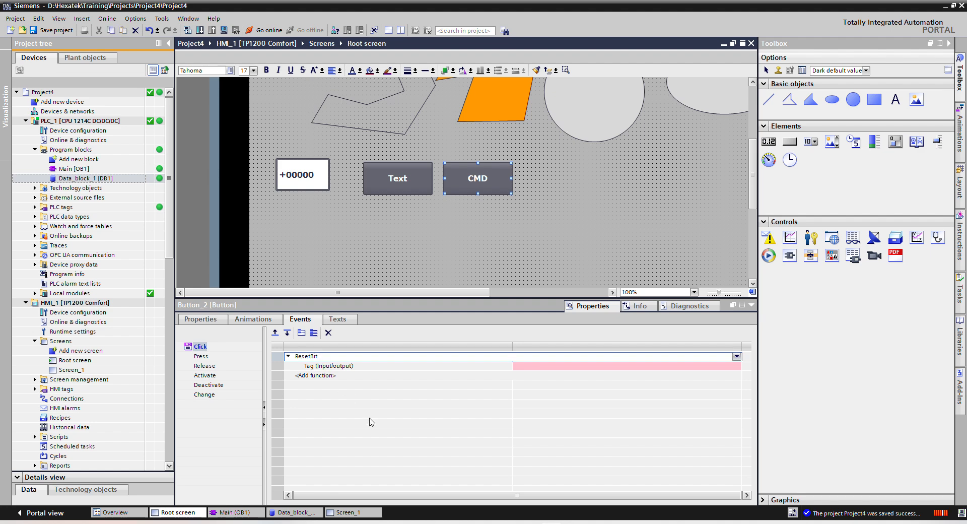
- Assign the tag Data_block_1_Bool1 to the CMD button's ResetBit function and collapse the properties area
{"action": "left_click", "coordinate": [533, 367]}
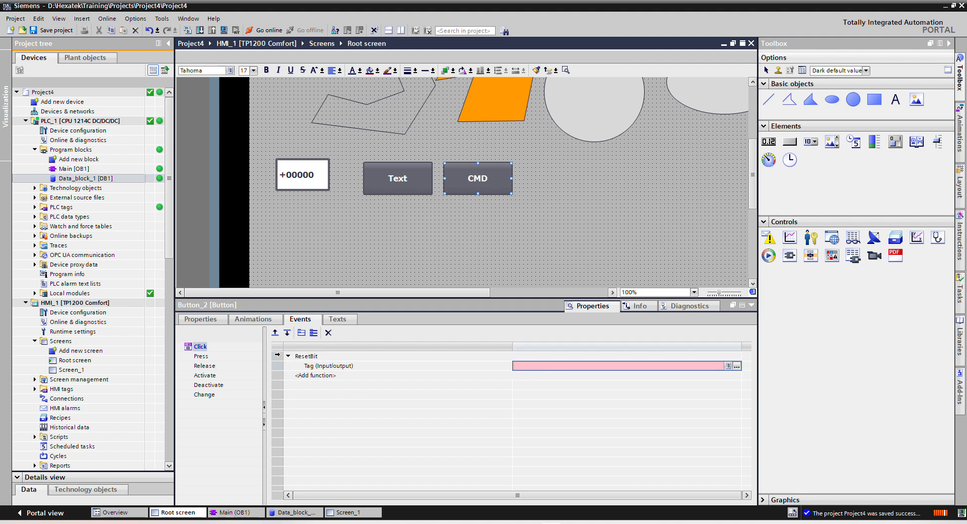
{"action": "left_click", "coordinate": [277, 355]}
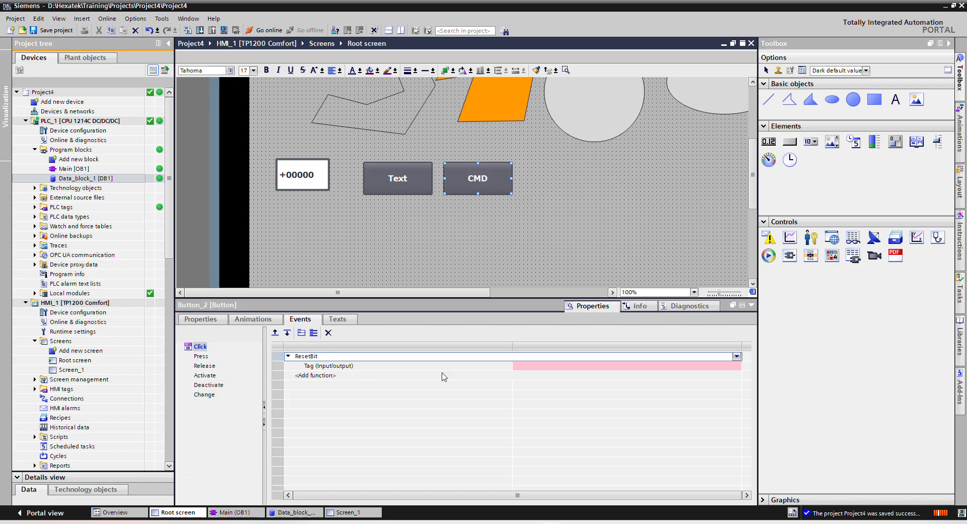
{"action": "left_click", "coordinate": [588, 367]}
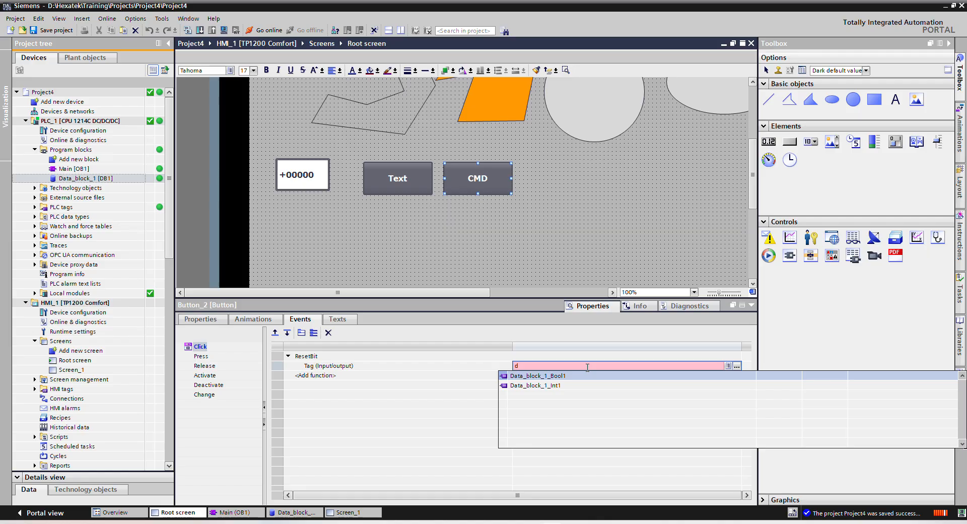
{"action": "left_click", "coordinate": [542, 376]}
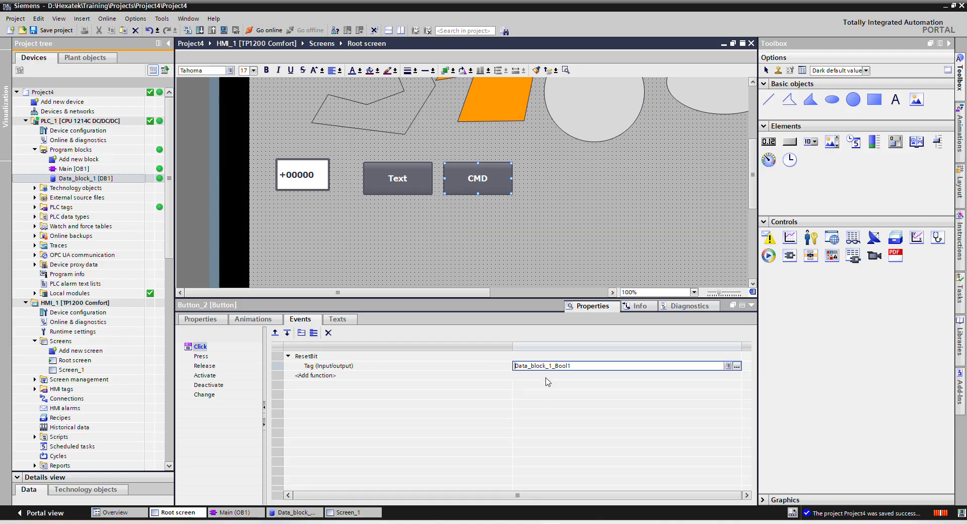
{"action": "left_click", "coordinate": [751, 305]}
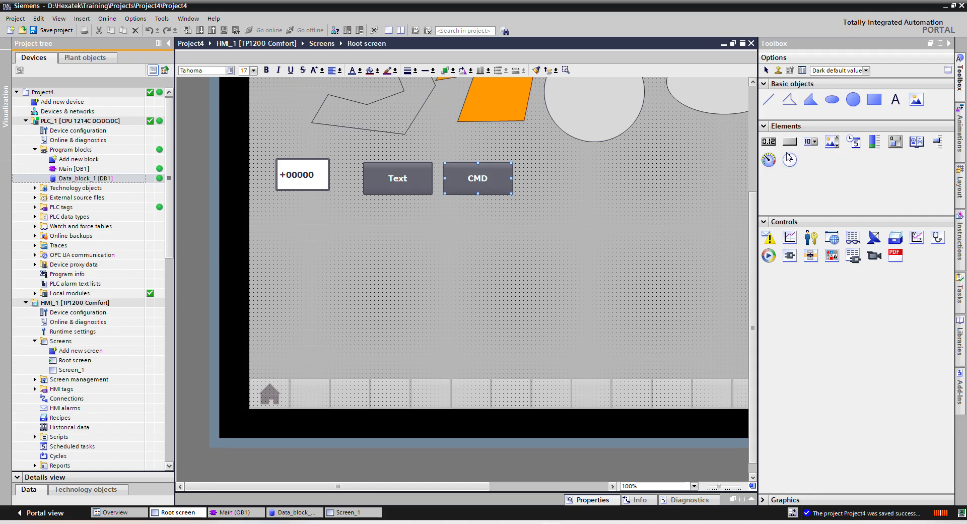
{"action": "left_click_drag", "start_coordinate": [817, 145], "coordinate": [535, 218]}
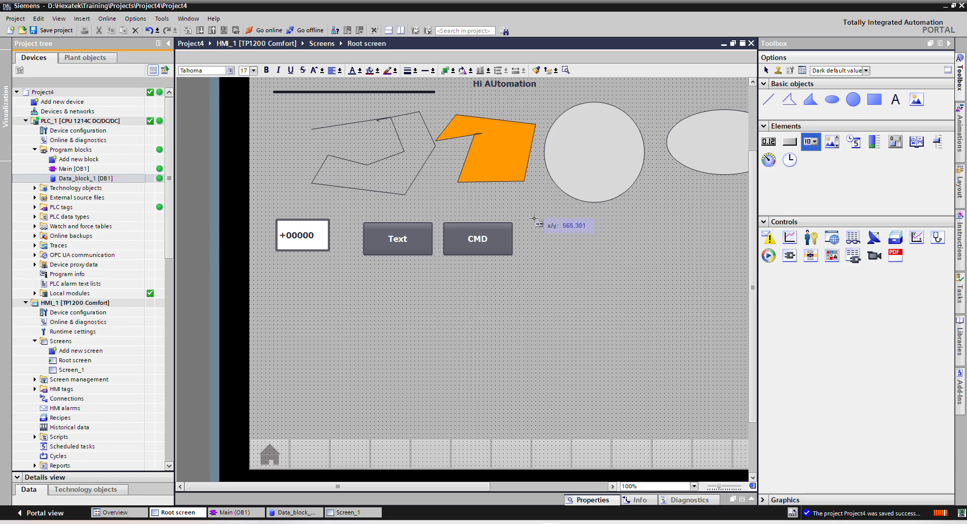
{"action": "left_click_drag", "start_coordinate": [535, 218], "coordinate": [262, 113]}
{"action": "key", "text": "Escape"}
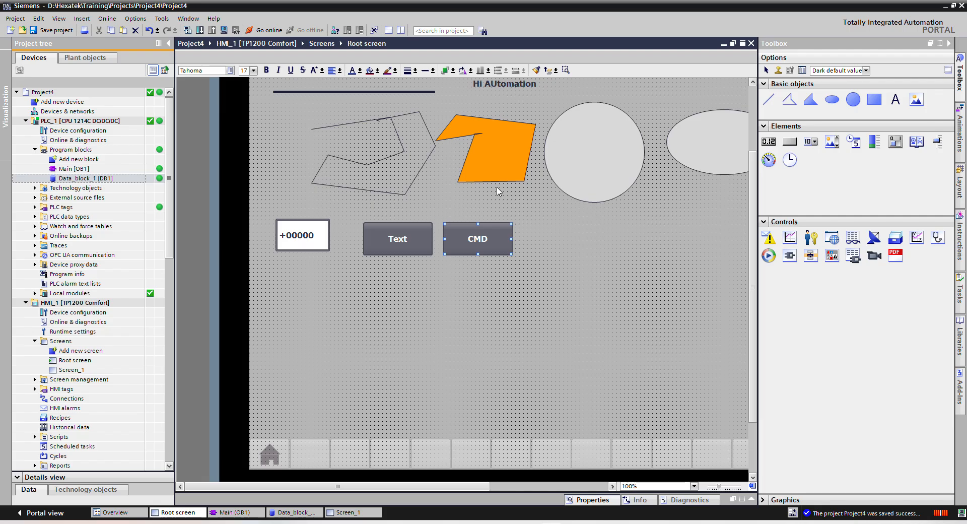
- Delete the open polyline from the Root screen and move the orange polygon into its place
{"action": "left_click", "coordinate": [398, 192]}
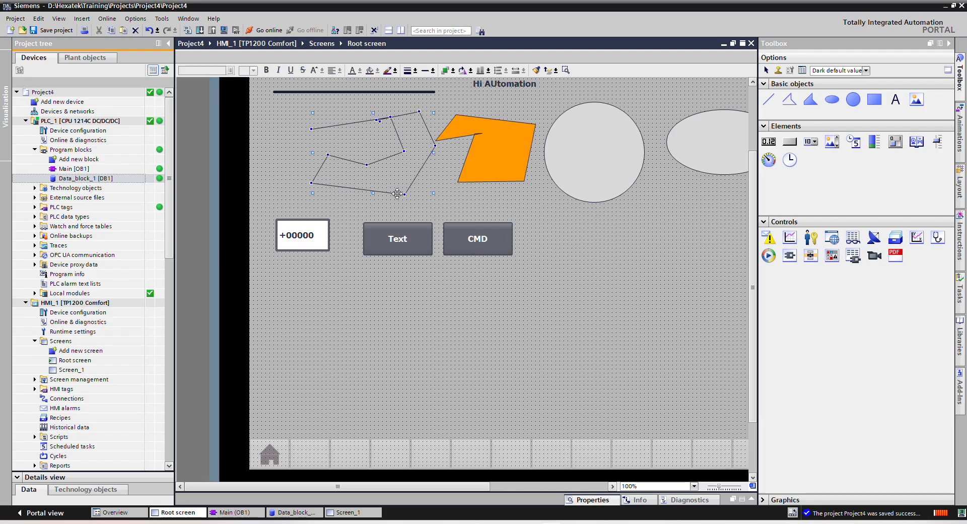
{"action": "key", "text": "Delete"}
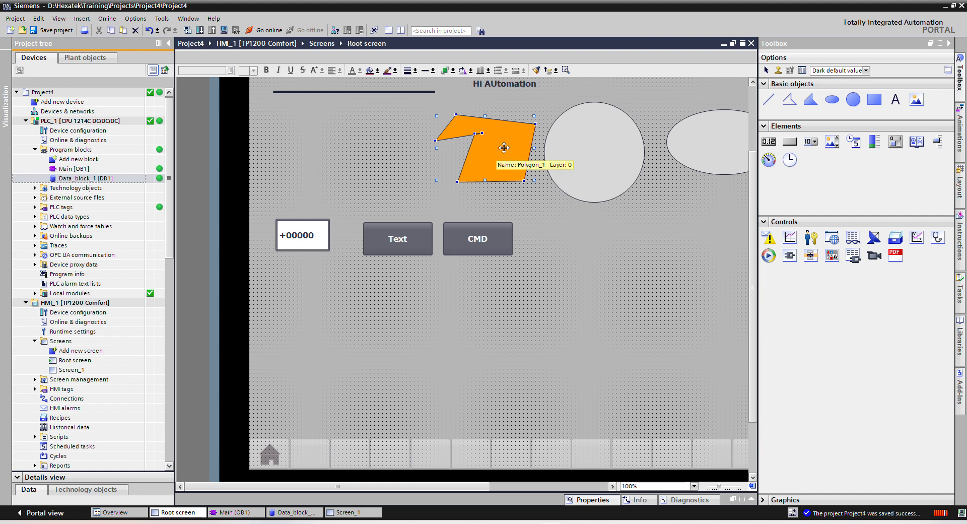
{"action": "left_click_drag", "start_coordinate": [503, 145], "coordinate": [360, 123]}
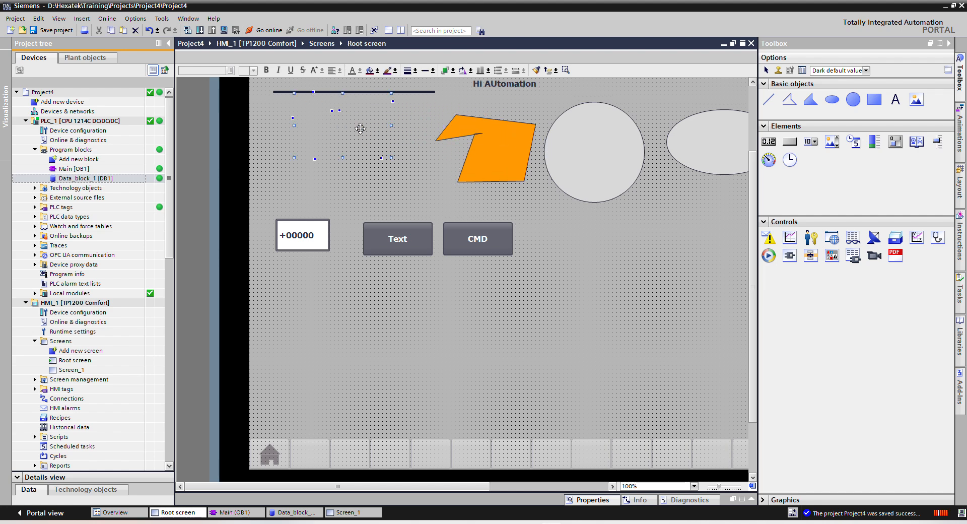
- Shrink the circle and arrange it, the orange polygon and the ellipse close together in a row below the thick line
{"action": "left_click", "coordinate": [590, 140]}
{"action": "left_click_drag", "start_coordinate": [643, 201], "coordinate": [419, 144]}
{"action": "left_click_drag", "start_coordinate": [359, 129], "coordinate": [341, 145]}
{"action": "left_click", "coordinate": [717, 140]}
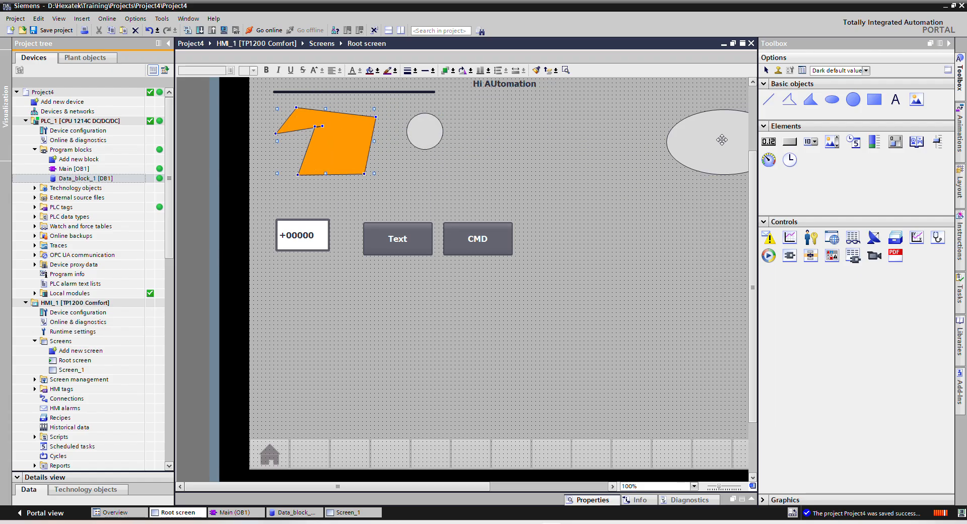
{"action": "left_click_drag", "start_coordinate": [717, 141], "coordinate": [509, 192]}
- Move the circle, the ellipse and the Hi AUtomation text together slightly upward on the Root screen
{"action": "scroll", "coordinate": [611, 173], "scroll_direction": "up", "scroll_amount": 2}
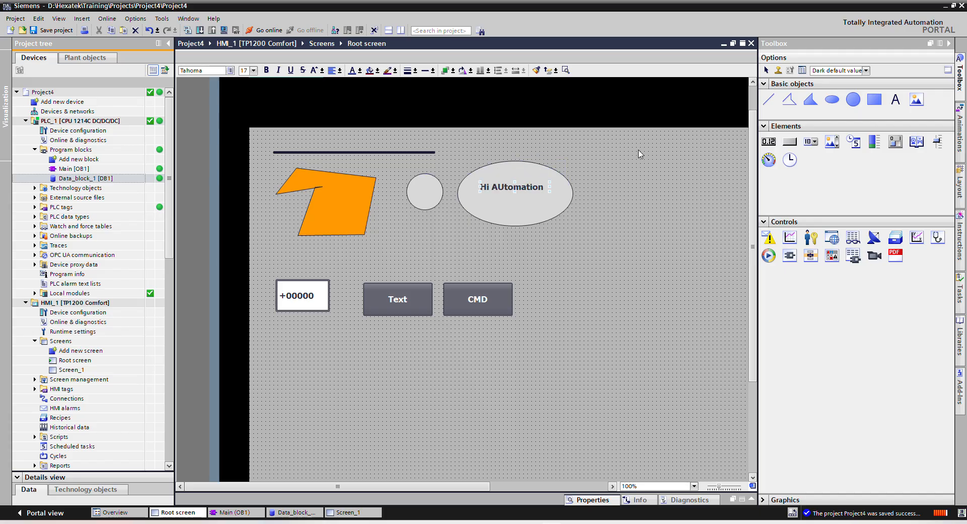
{"action": "left_click_drag", "start_coordinate": [403, 246], "coordinate": [638, 150]}
{"action": "left_click_drag", "start_coordinate": [515, 209], "coordinate": [517, 182]}
- Move the I/O field and the Text and CMD buttons together up and to the right, beside the orange polygon
{"action": "scroll", "coordinate": [524, 241], "scroll_direction": "down", "scroll_amount": 2}
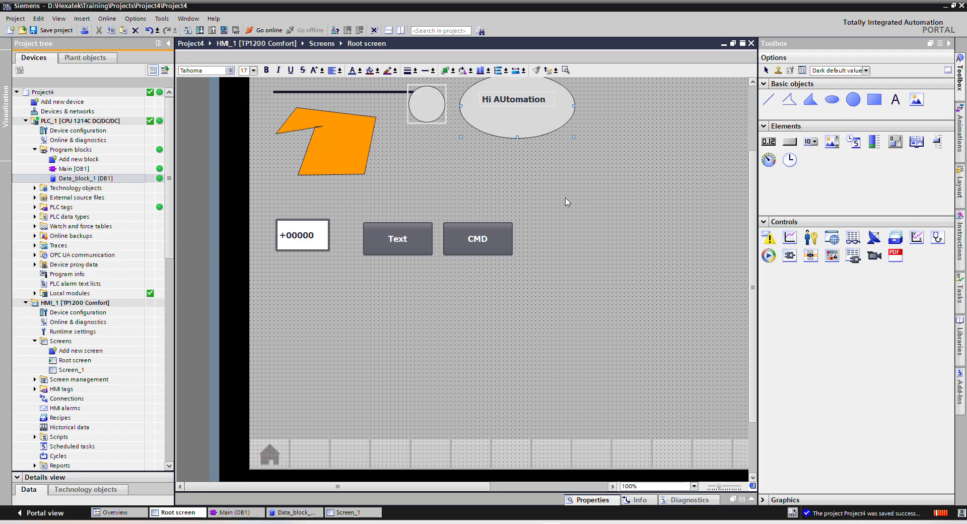
{"action": "left_click_drag", "start_coordinate": [258, 293], "coordinate": [565, 197]}
{"action": "left_click_drag", "start_coordinate": [412, 246], "coordinate": [536, 187]}
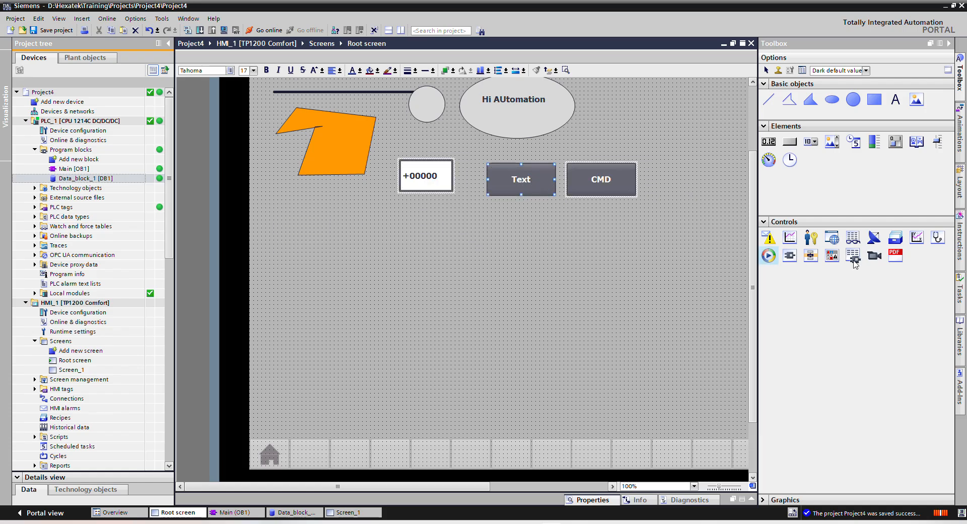
- Place a symbolic I/O field below the orange polygon on the Root screen and open its general properties
{"action": "mouse_move", "coordinate": [810, 141]}
{"action": "left_mouse_down"}
{"action": "mouse_move", "coordinate": [572, 231]}
{"action": "mouse_move", "coordinate": [292, 216]}
{"action": "mouse_move", "coordinate": [283, 241]}
{"action": "mouse_move", "coordinate": [379, 241]}
{"action": "left_mouse_up"}
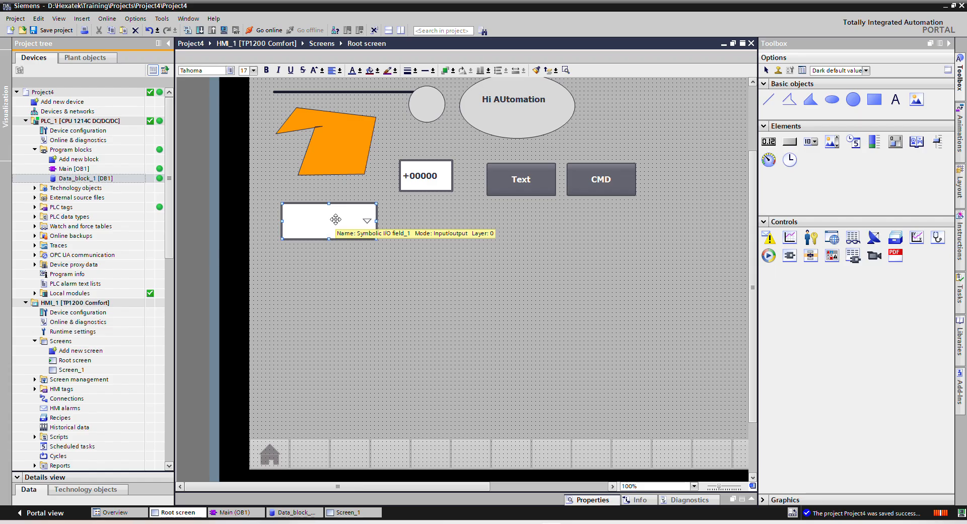
{"action": "right_click", "coordinate": [336, 220]}
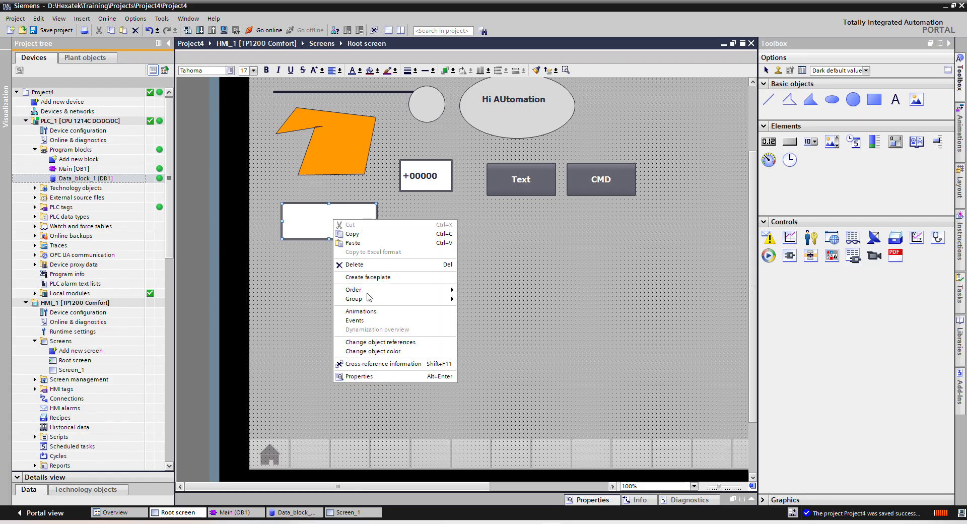
{"action": "left_click", "coordinate": [385, 377]}
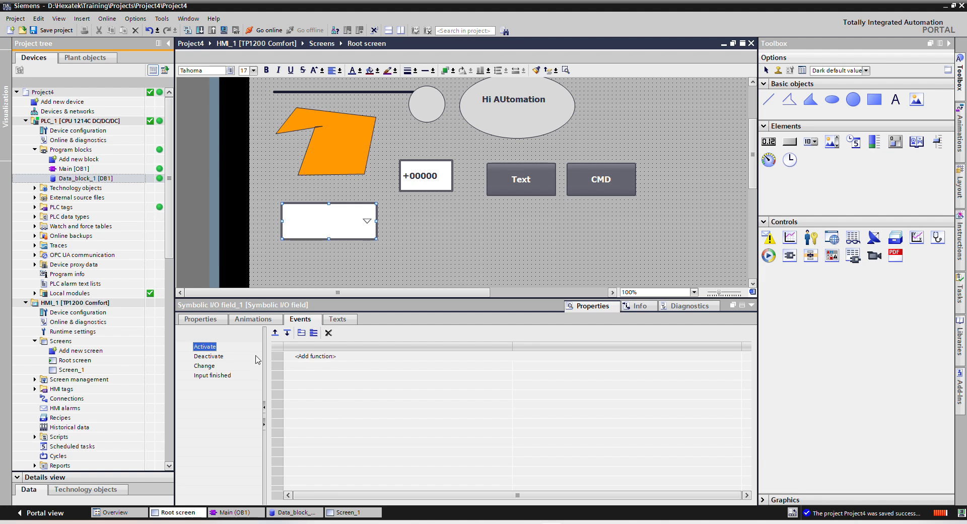
{"action": "left_click", "coordinate": [201, 319]}
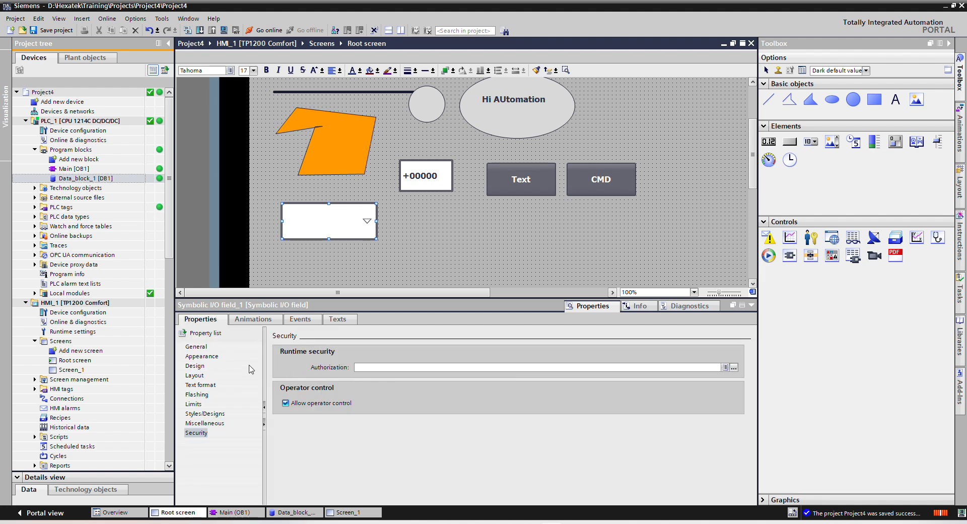
{"action": "left_click", "coordinate": [196, 346]}
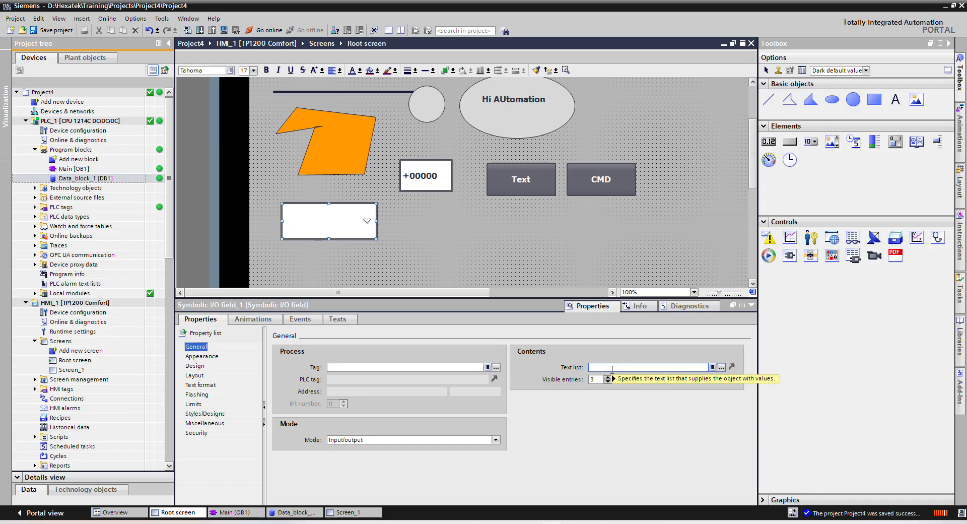
{"action": "mouse_move", "coordinate": [612, 369]}
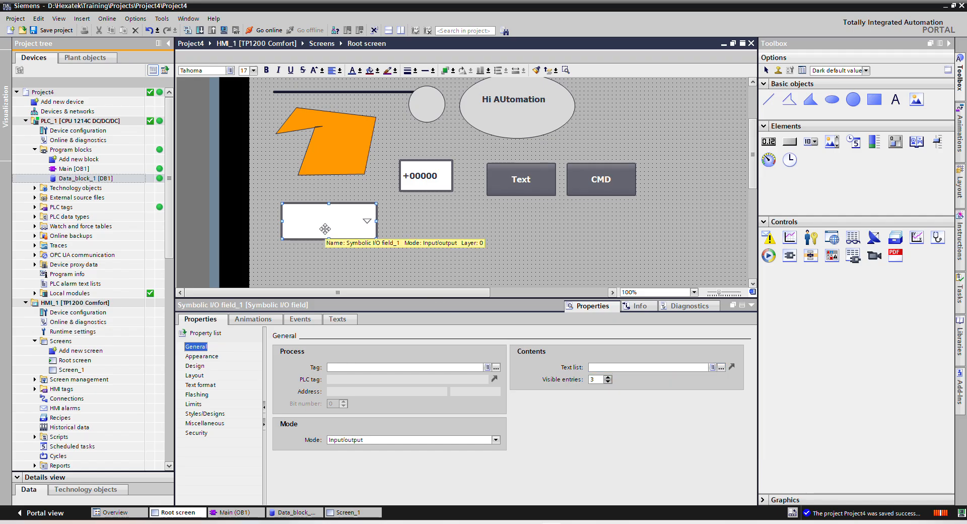
{"action": "left_click", "coordinate": [345, 368]}
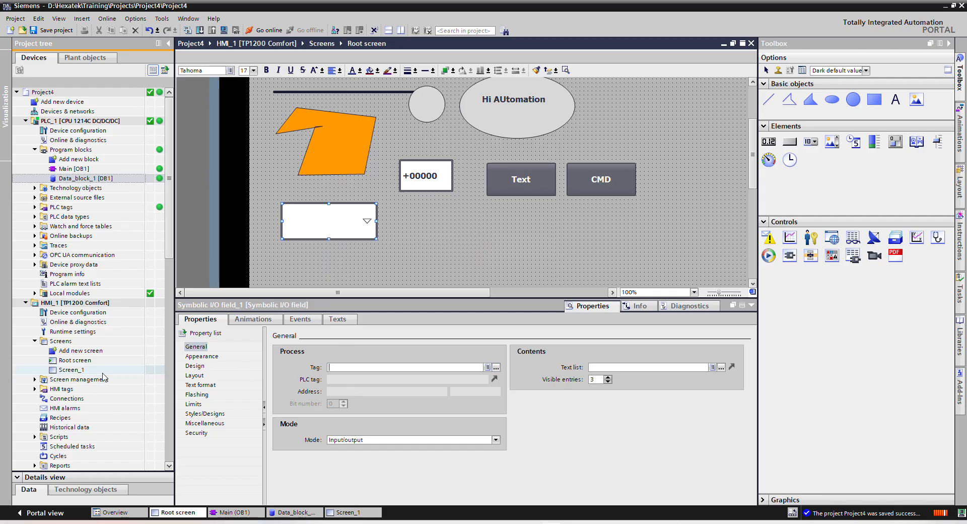
- Open the Text and graphic lists of HMI_1 and delete the existing text list Text_list_1
{"action": "left_click", "coordinate": [78, 369]}
{"action": "scroll", "coordinate": [66, 371], "scroll_direction": "down", "scroll_amount": 2}
{"action": "scroll", "coordinate": [65, 372], "scroll_direction": "down", "scroll_amount": 2}
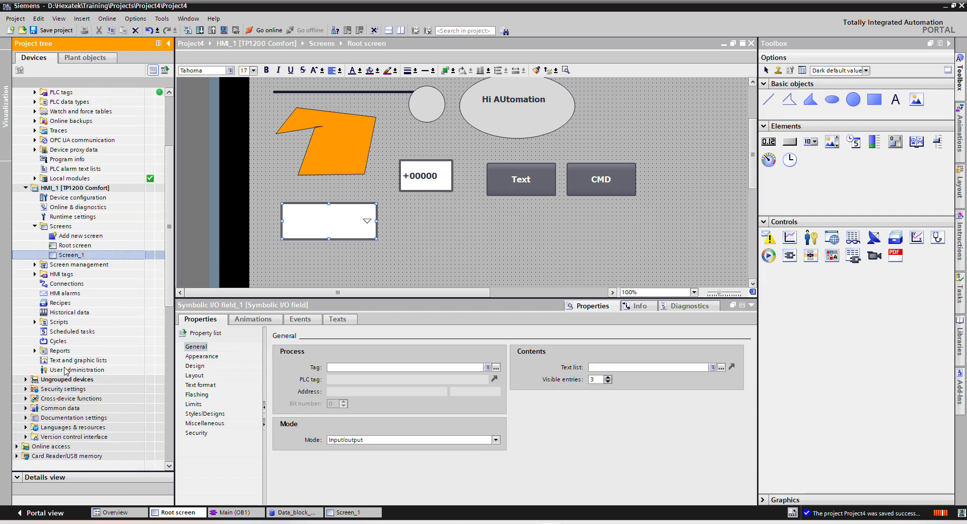
{"action": "double_click", "coordinate": [75, 361]}
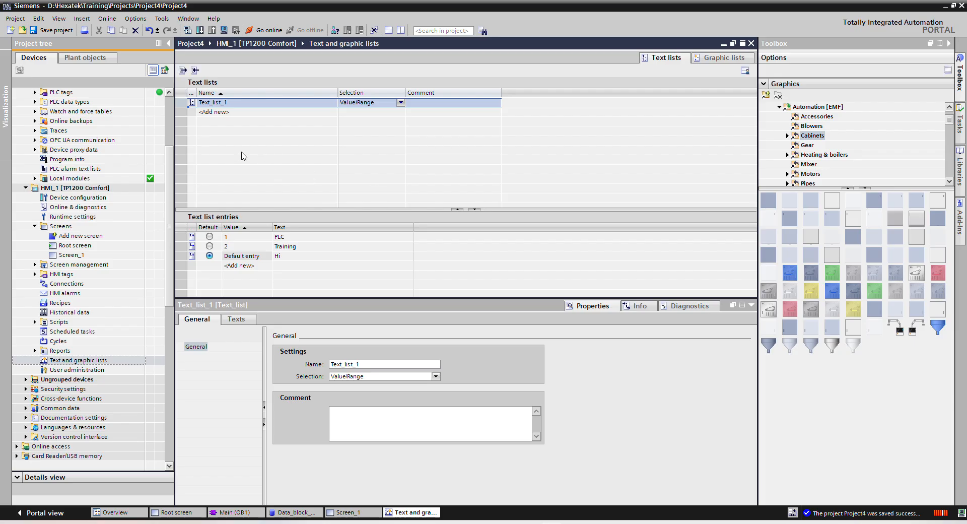
{"action": "right_click", "coordinate": [182, 104]}
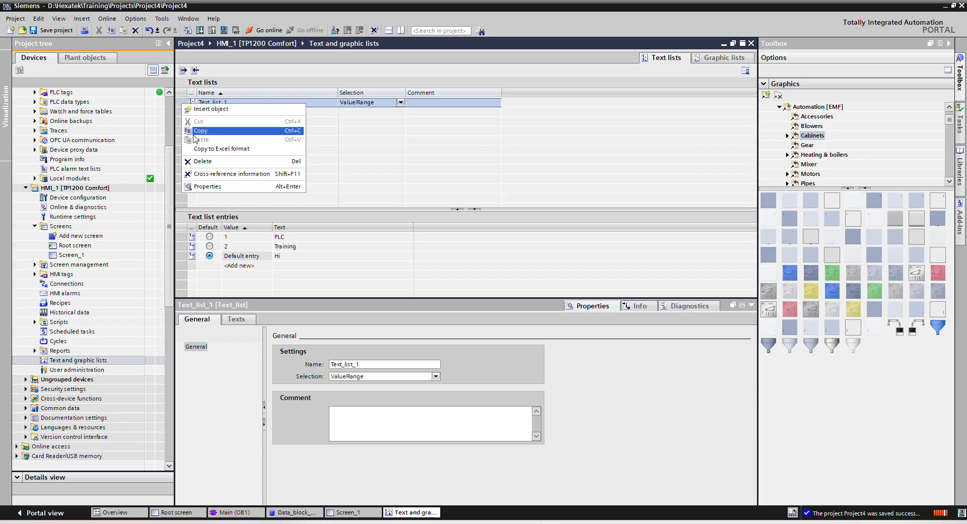
{"action": "left_click", "coordinate": [216, 163]}
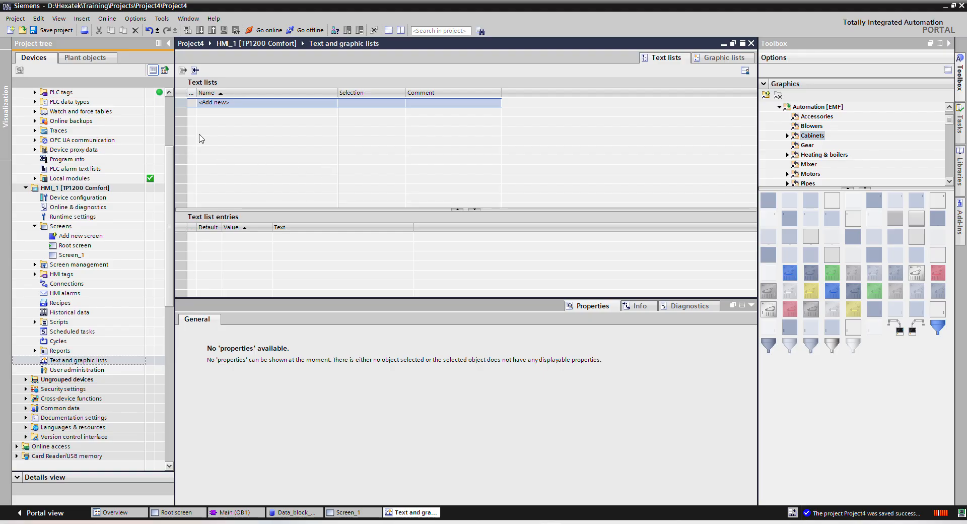
- Add a new text list of the Value/Range type to HMI_1
{"action": "left_click", "coordinate": [233, 103]}
{"action": "left_click", "coordinate": [233, 103]}
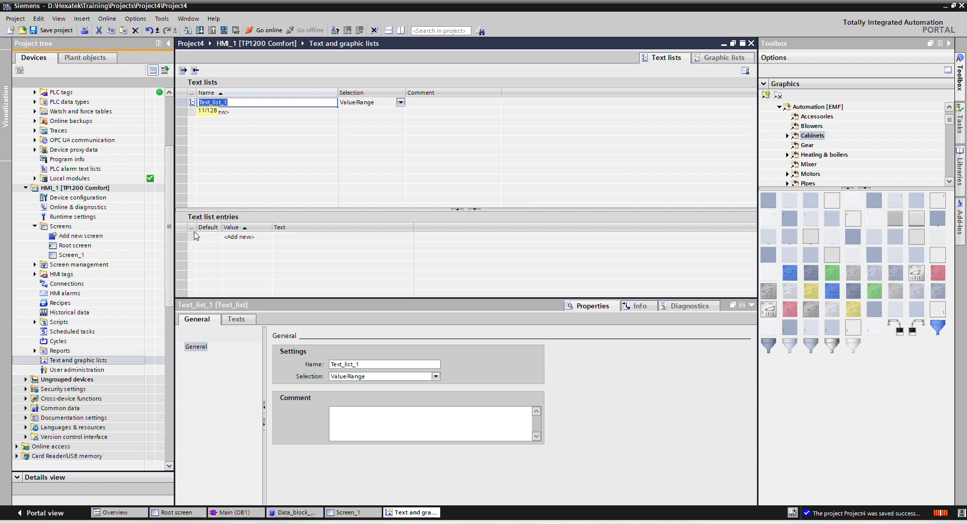
- Add a text list entry to Text_list_1 with the single value 0 and the text "Hi"
{"action": "left_click", "coordinate": [244, 239]}
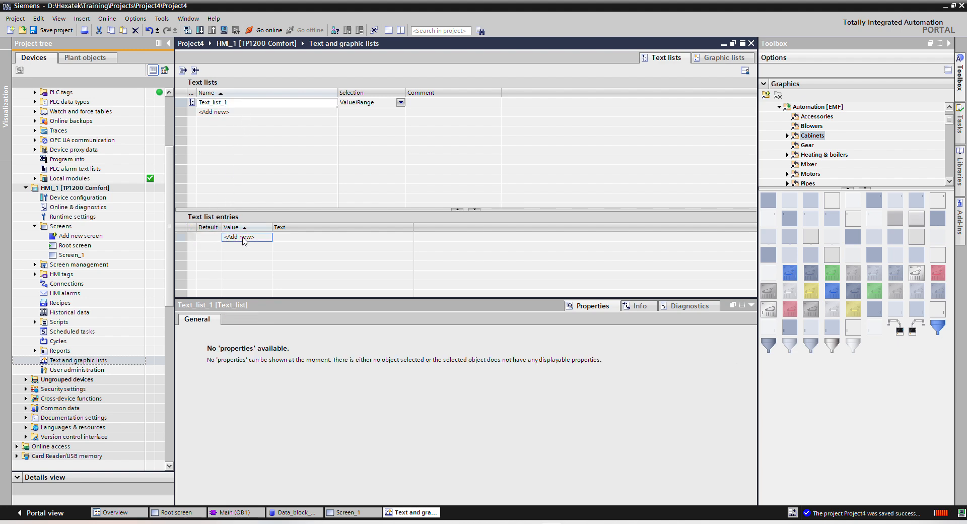
{"action": "left_click", "coordinate": [244, 237]}
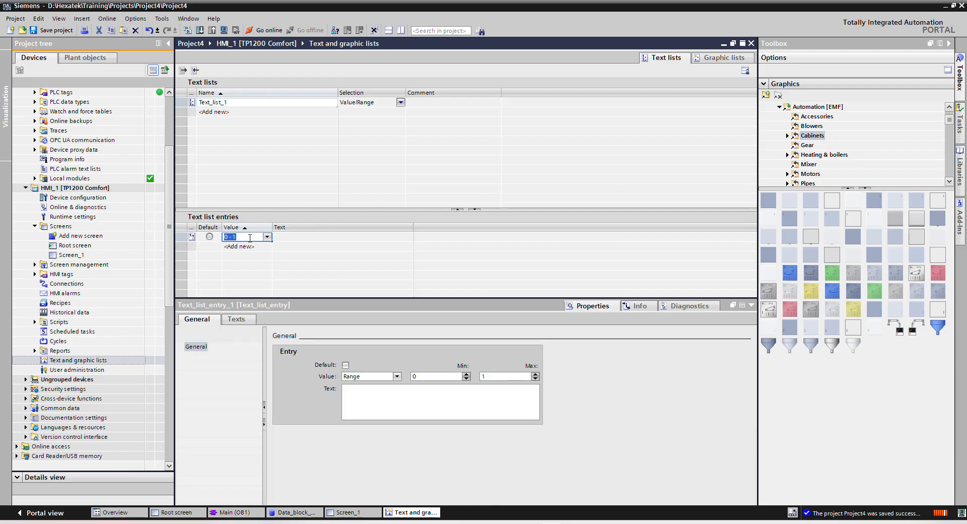
{"action": "type", "text": "0"}
{"action": "key", "text": "Return"}
{"action": "left_click", "coordinate": [291, 236]}
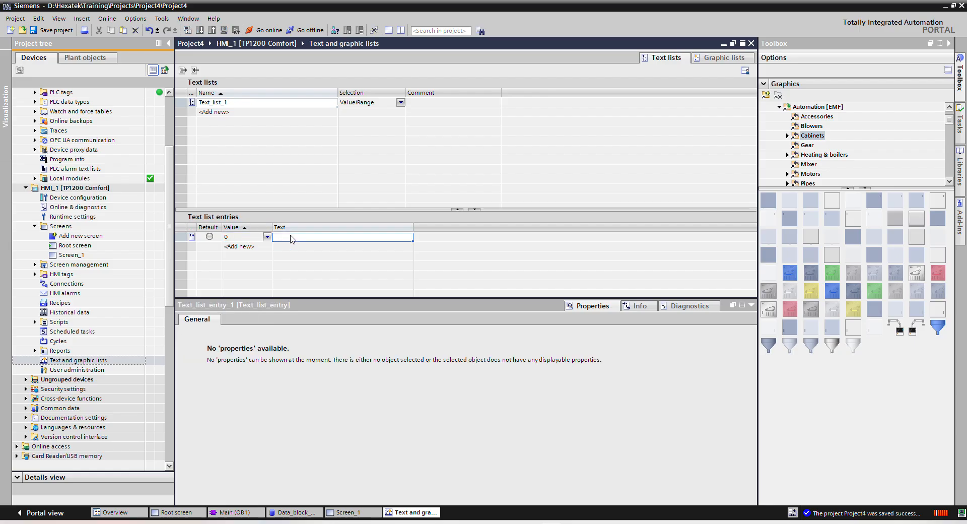
{"action": "type", "text": "Hi"}
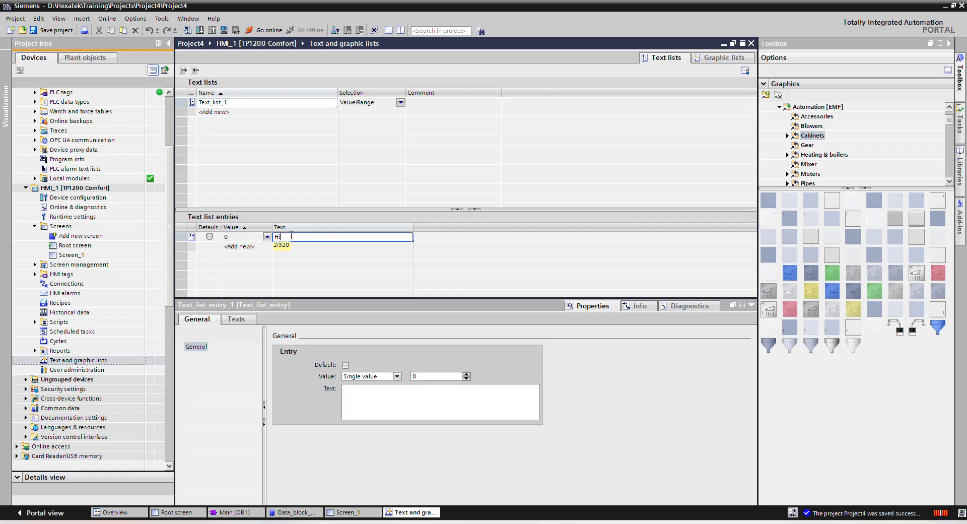
{"action": "key", "text": "Return"}
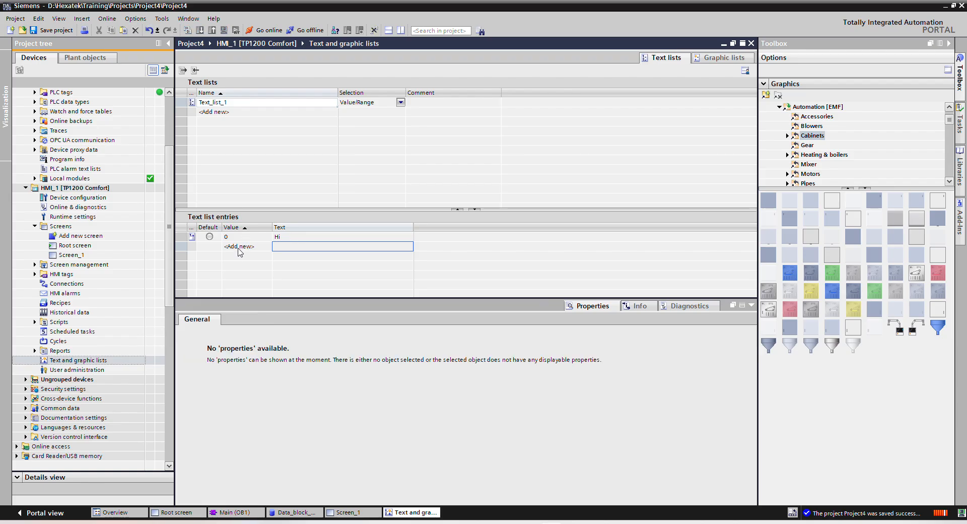
- Add two more entries to Text_list_1: value 1 with the text "PLC" and value 2 with the text "How"
{"action": "left_click", "coordinate": [239, 247]}
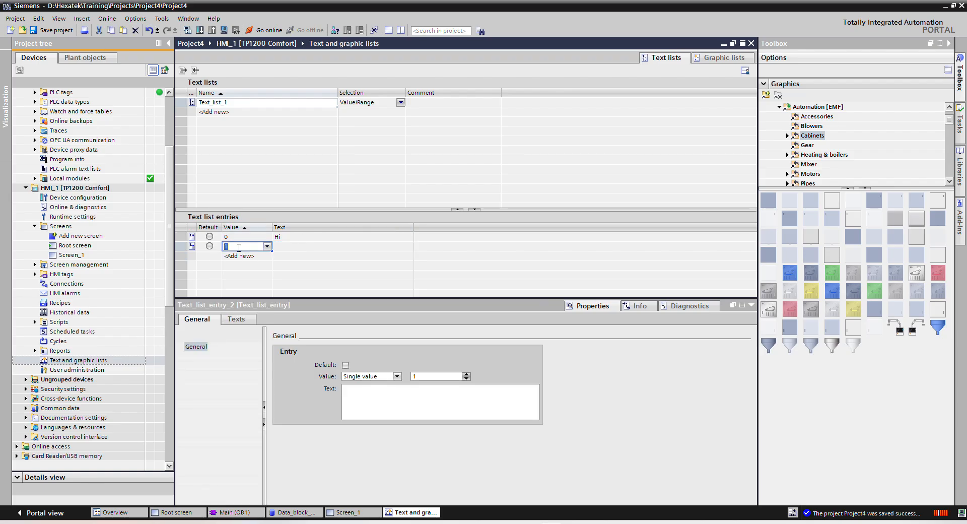
{"action": "left_click", "coordinate": [293, 246]}
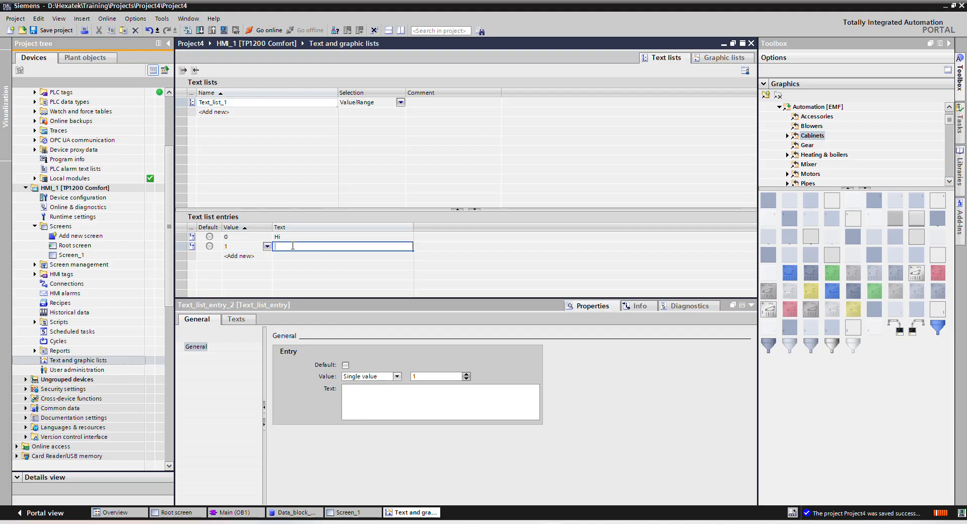
{"action": "type", "text": "PLC"}
{"action": "key", "text": "Return"}
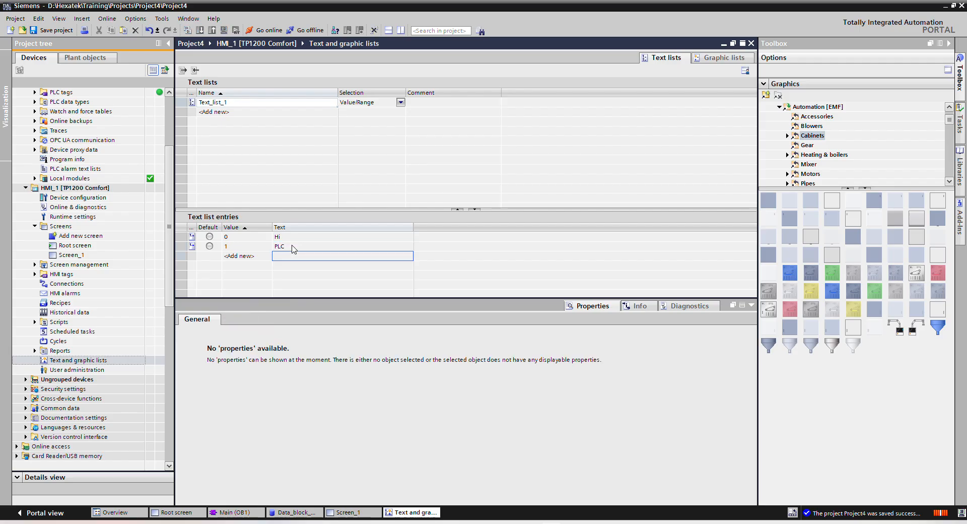
{"action": "left_click", "coordinate": [240, 255]}
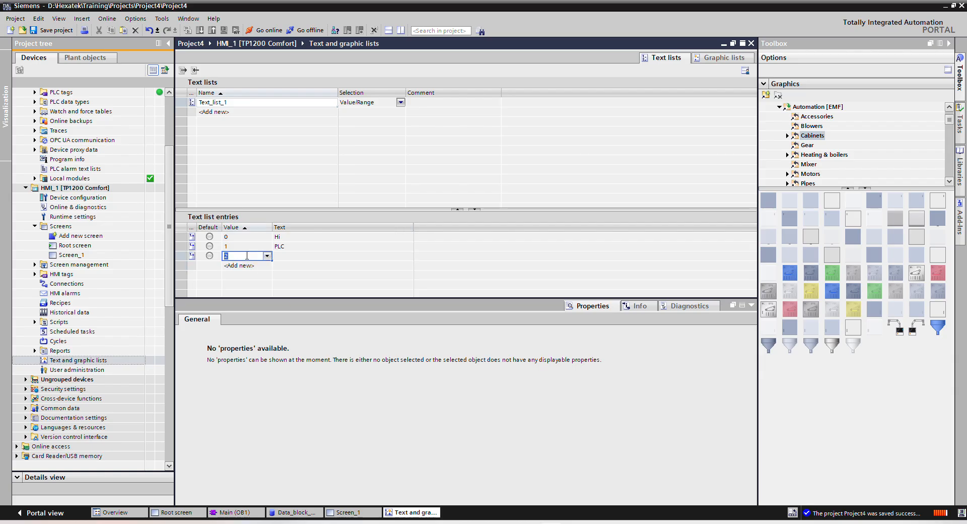
{"action": "left_click", "coordinate": [288, 255]}
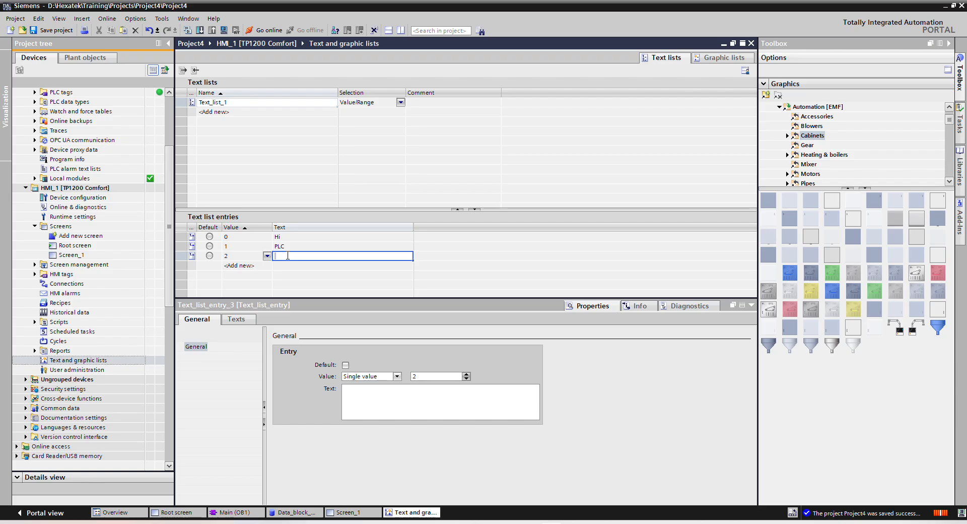
{"action": "type", "text": "How"}
{"action": "key", "text": "Return"}
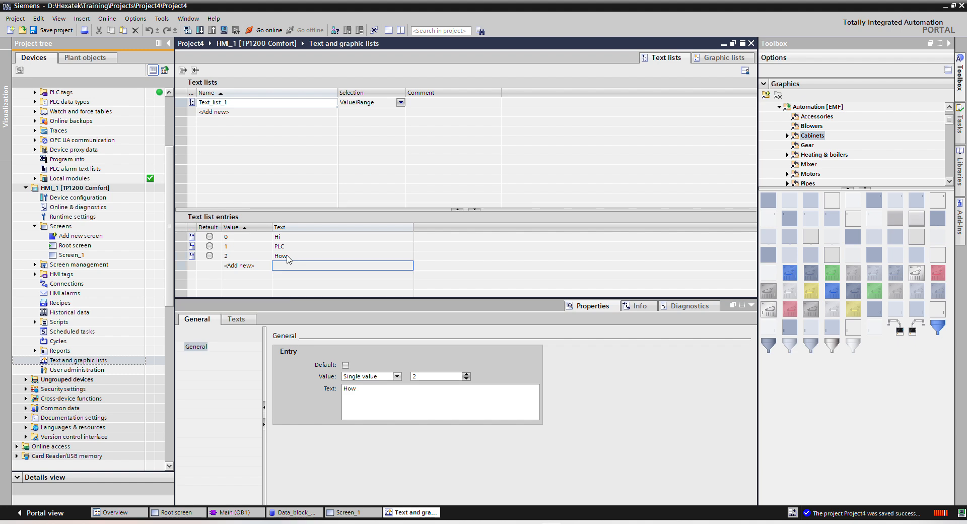
- Add two entries to Text_list_1: value 3 with the text Are and value 4 with the text You
{"action": "left_click", "coordinate": [244, 267]}
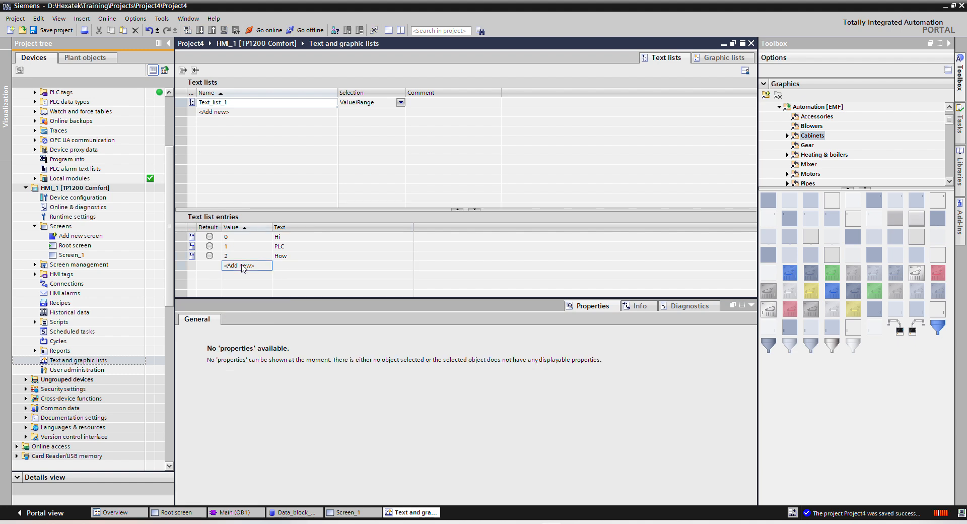
{"action": "left_click", "coordinate": [284, 266]}
{"action": "type", "text": "Are"}
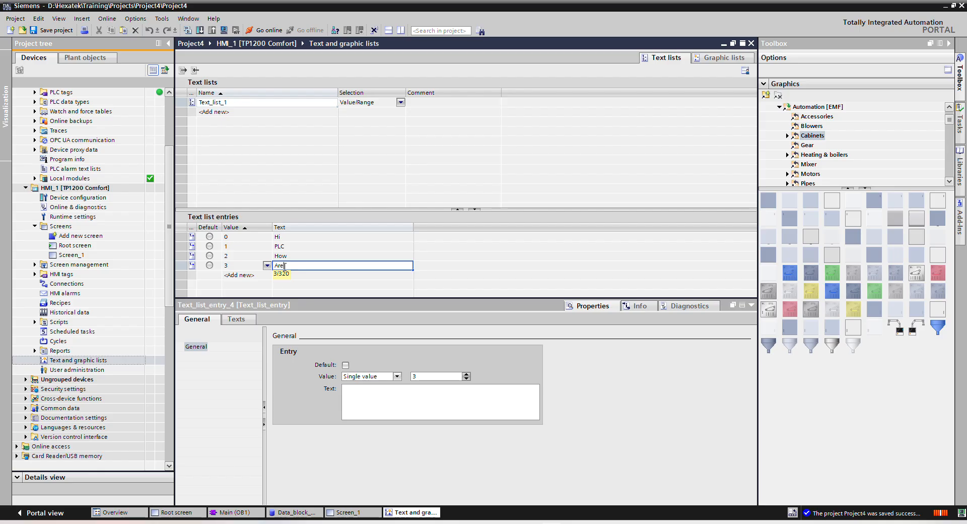
{"action": "key", "text": "Return"}
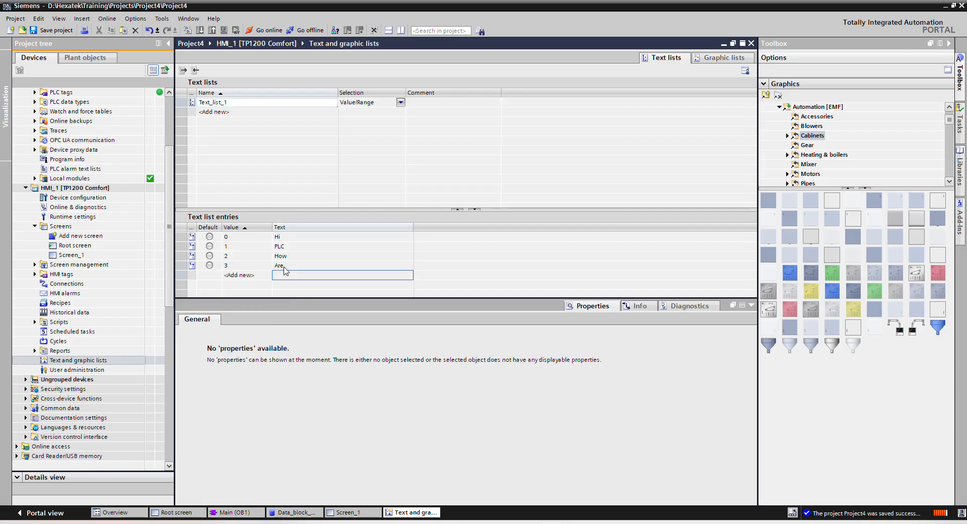
{"action": "left_click", "coordinate": [263, 276]}
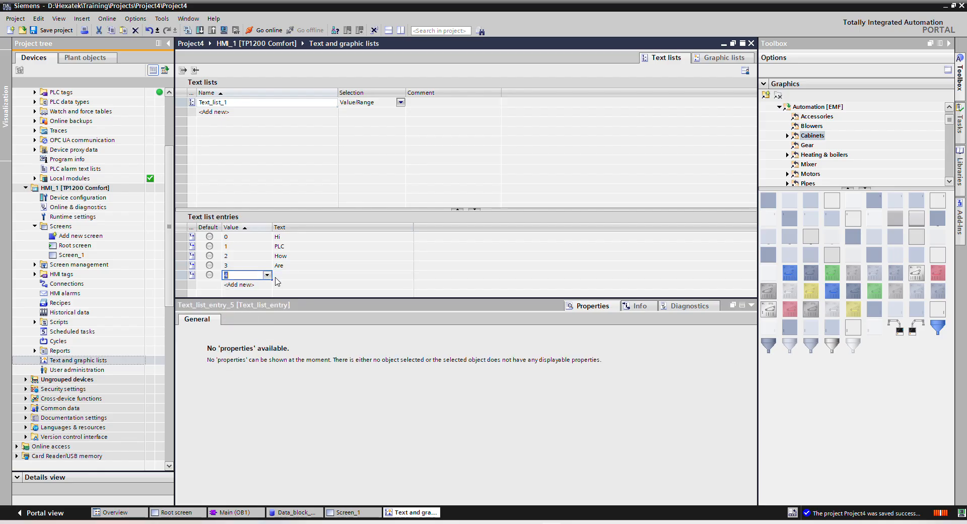
{"action": "left_click", "coordinate": [279, 276]}
{"action": "type", "text": "You"}
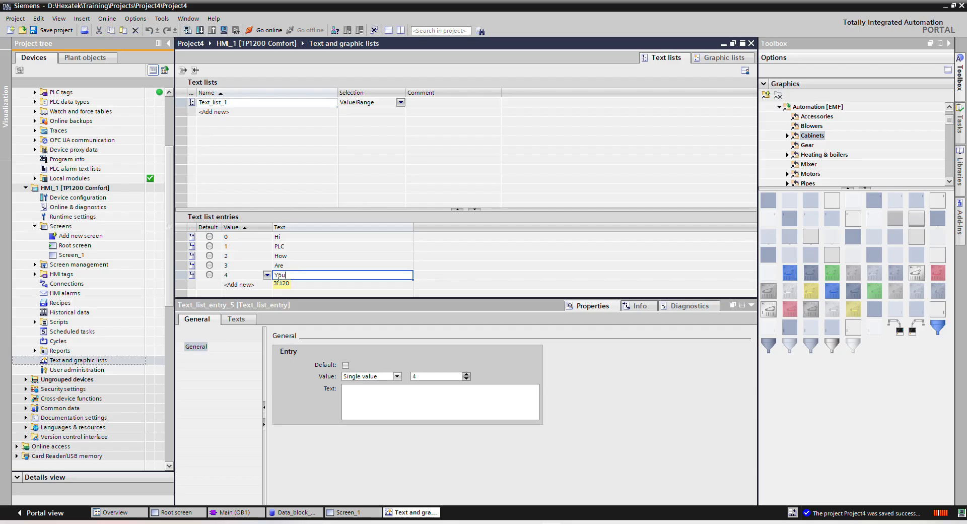
{"action": "left_click", "coordinate": [278, 282]}
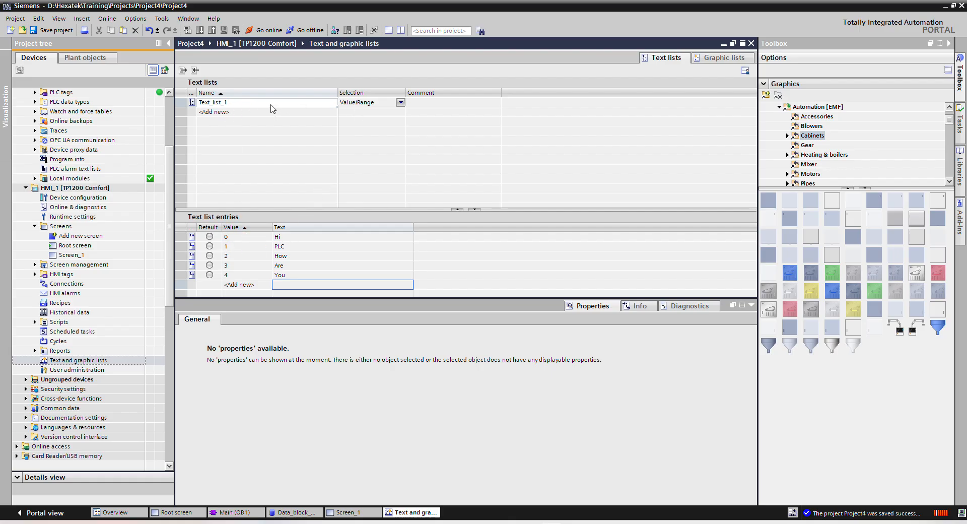
- Review the name of Text_list_1 and the value-to-text assignment of each of its entries
{"action": "left_click", "coordinate": [251, 105]}
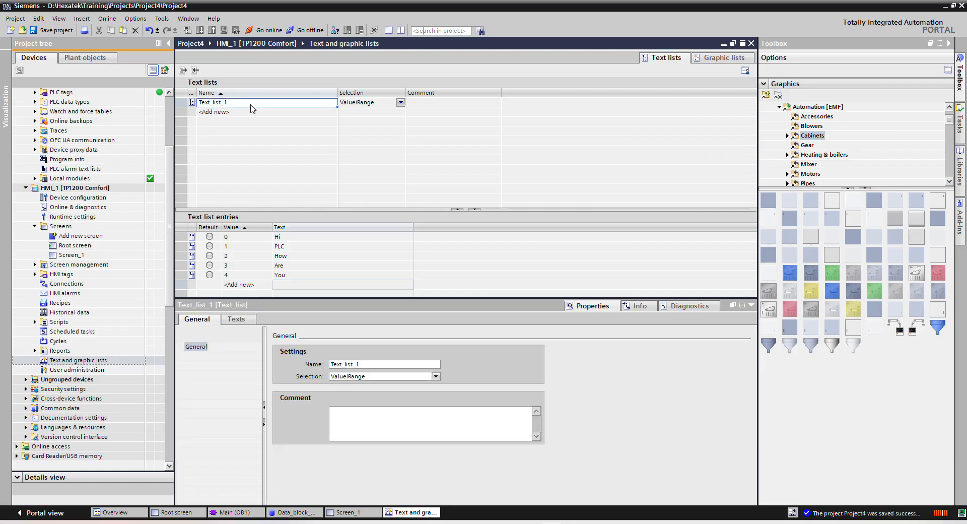
{"action": "left_click", "coordinate": [251, 104]}
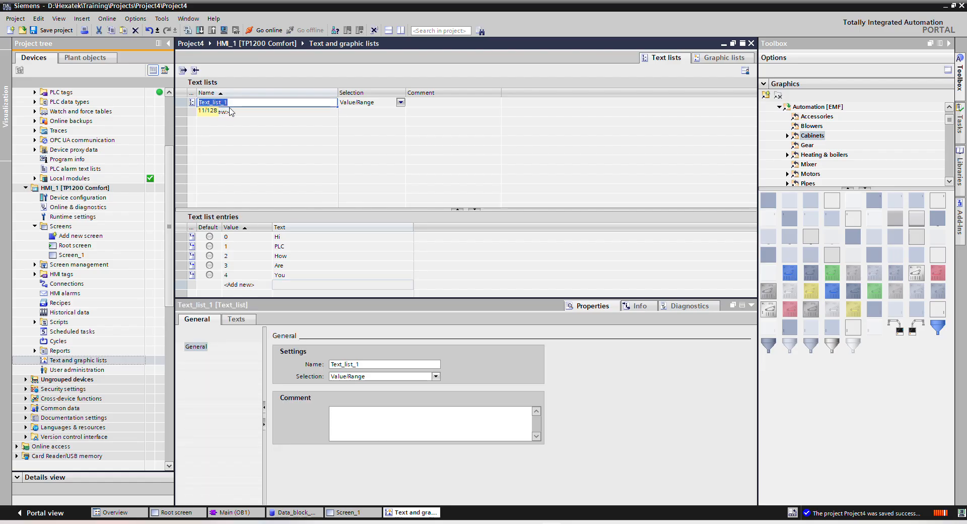
{"action": "left_click", "coordinate": [298, 245]}
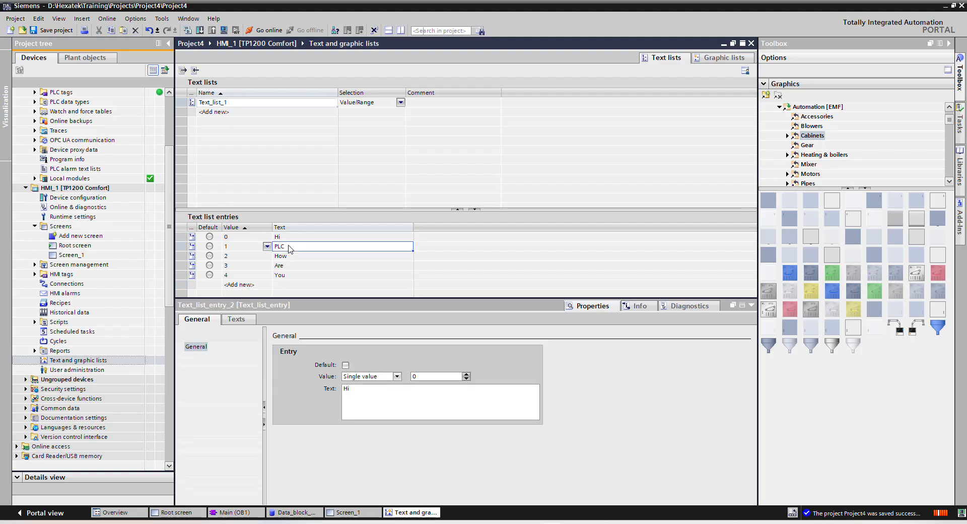
{"action": "left_click", "coordinate": [296, 258]}
{"action": "left_click", "coordinate": [289, 266]}
{"action": "left_click", "coordinate": [290, 274]}
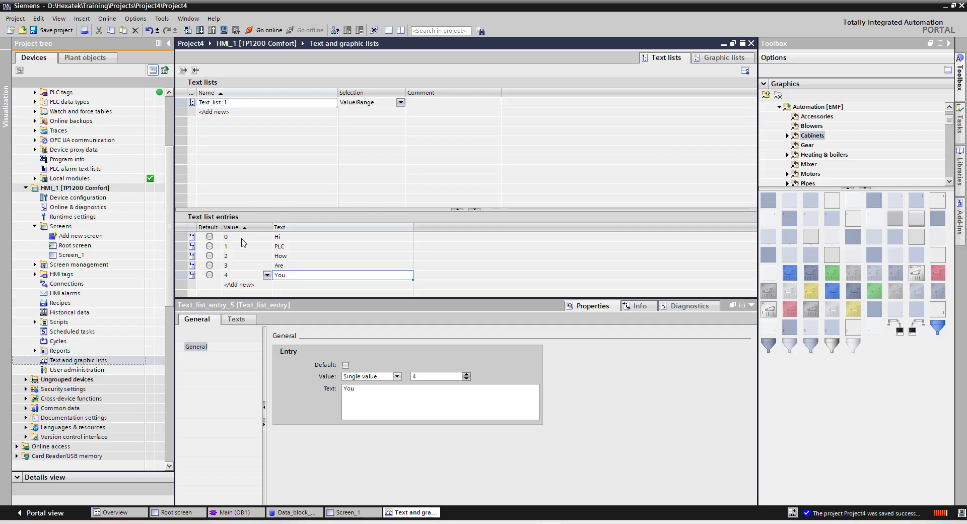
{"action": "left_click", "coordinate": [298, 237]}
{"action": "left_click", "coordinate": [238, 247]}
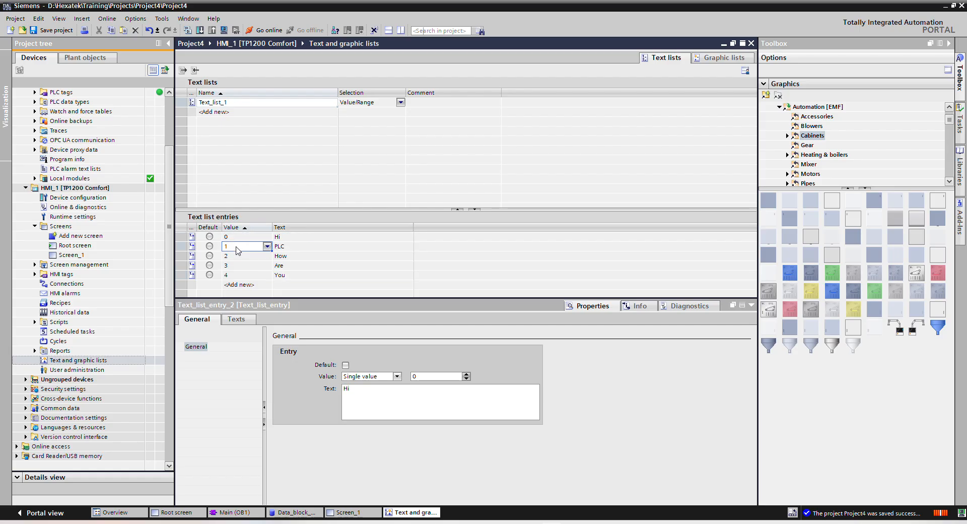
{"action": "left_click", "coordinate": [295, 247]}
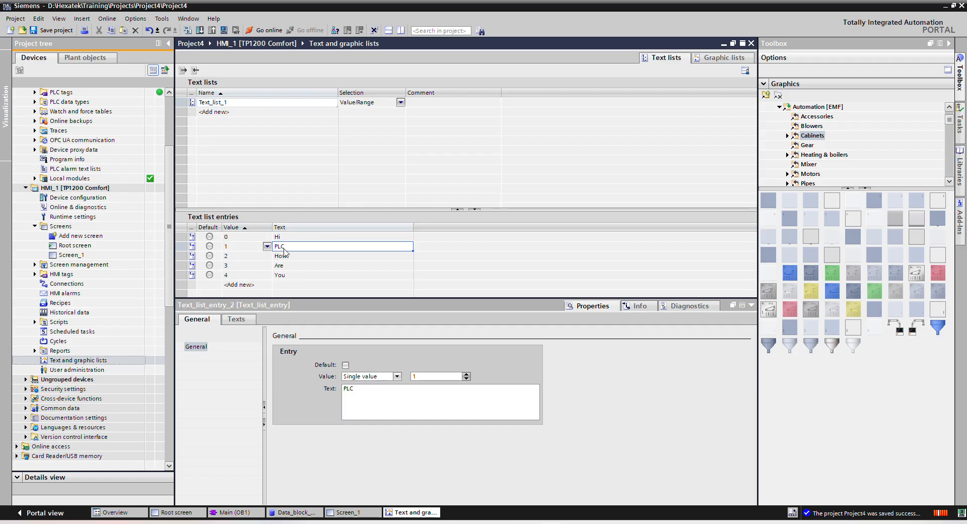
{"action": "left_click", "coordinate": [241, 256]}
{"action": "left_click", "coordinate": [298, 256]}
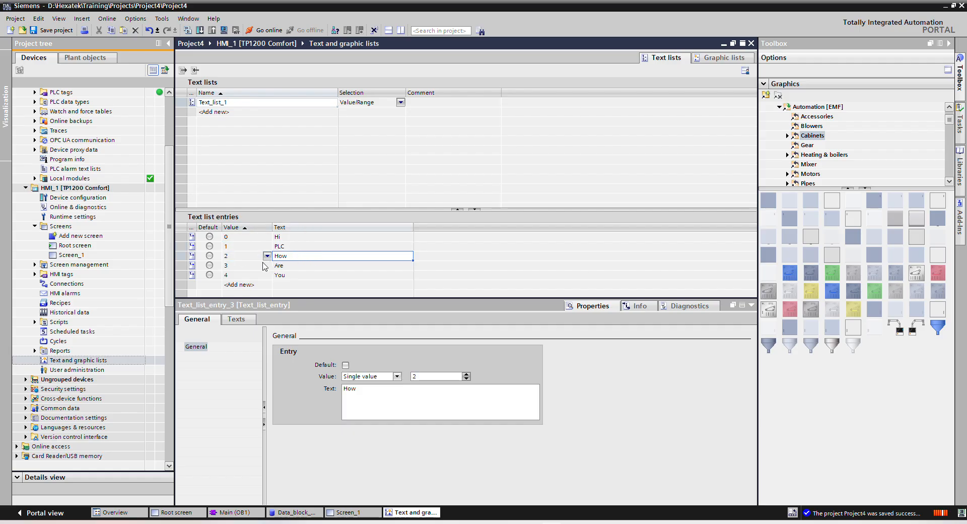
{"action": "left_click", "coordinate": [244, 266]}
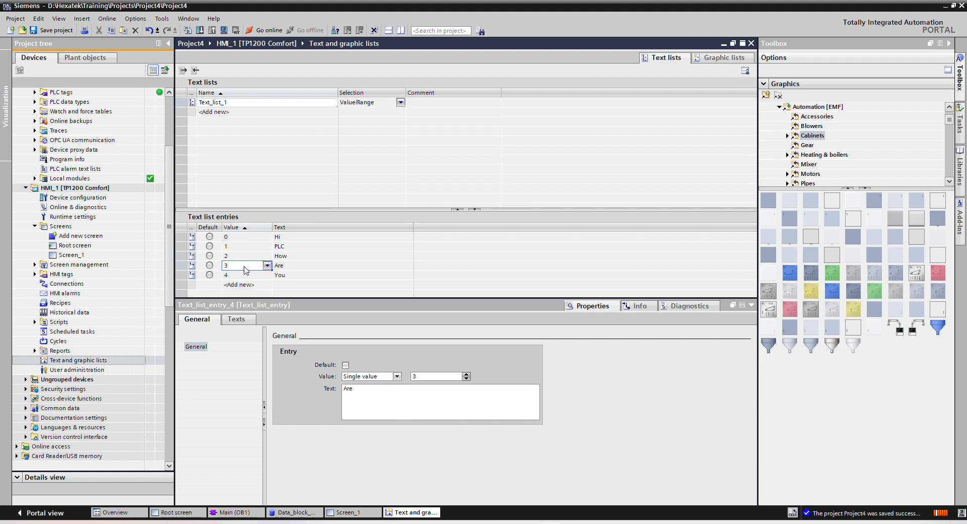
{"action": "left_click", "coordinate": [287, 266]}
{"action": "left_click", "coordinate": [246, 275]}
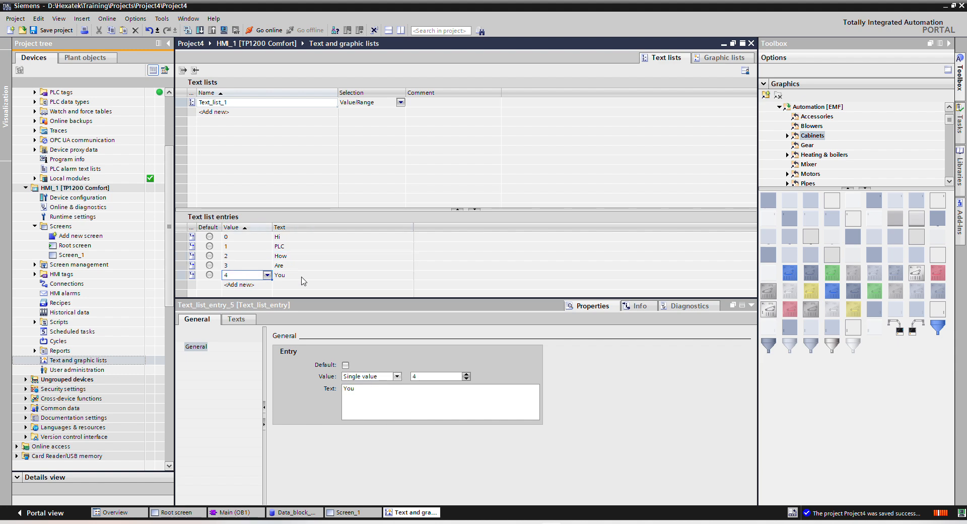
{"action": "left_click", "coordinate": [301, 276]}
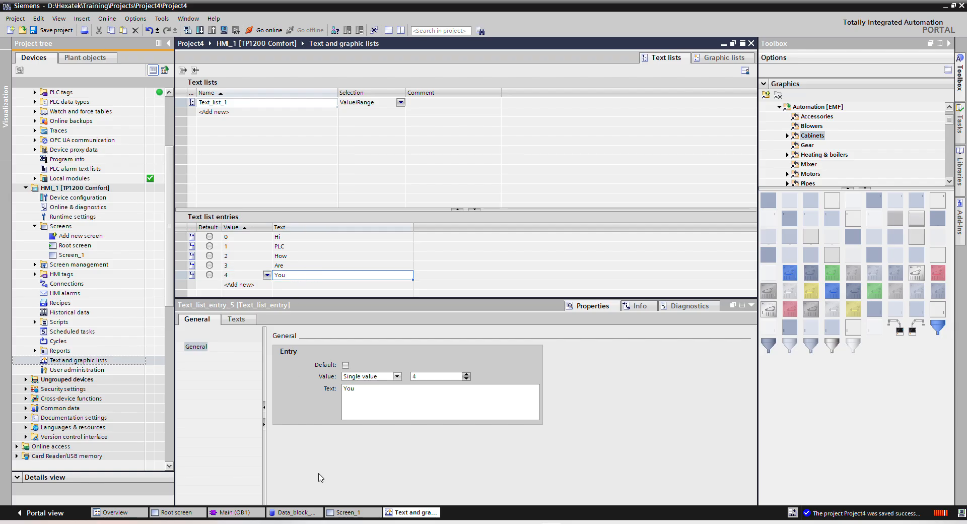
- Close the Screen_1 editor and bring up the Root screen
{"action": "left_click", "coordinate": [353, 512]}
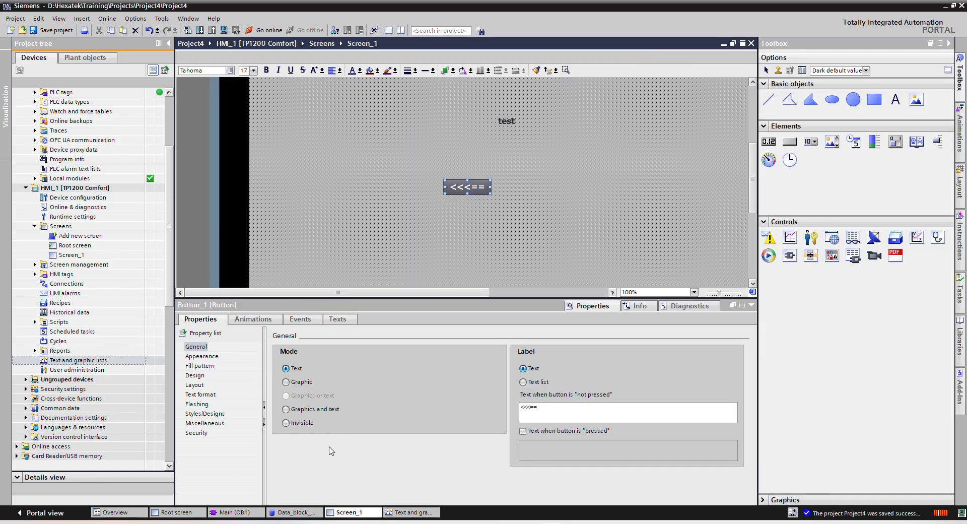
{"action": "left_click", "coordinate": [410, 512]}
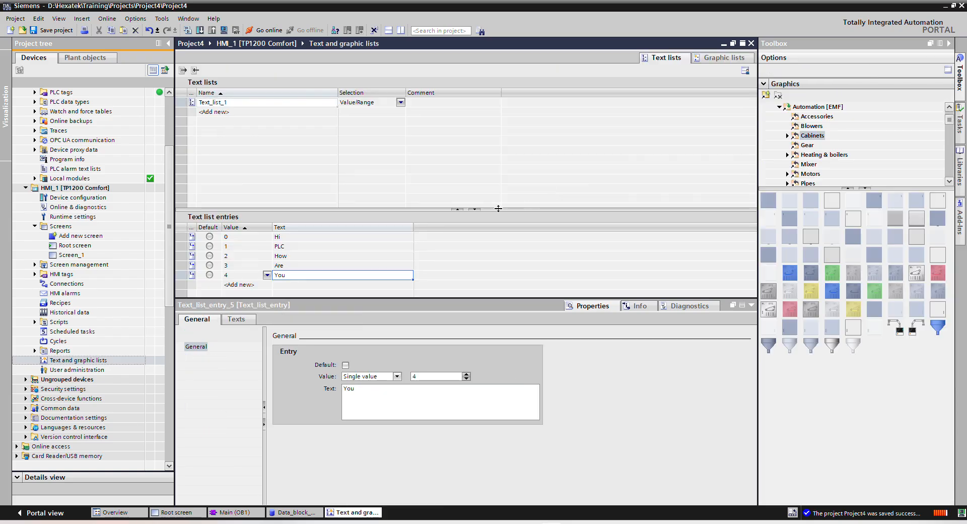
{"action": "left_click", "coordinate": [239, 514]}
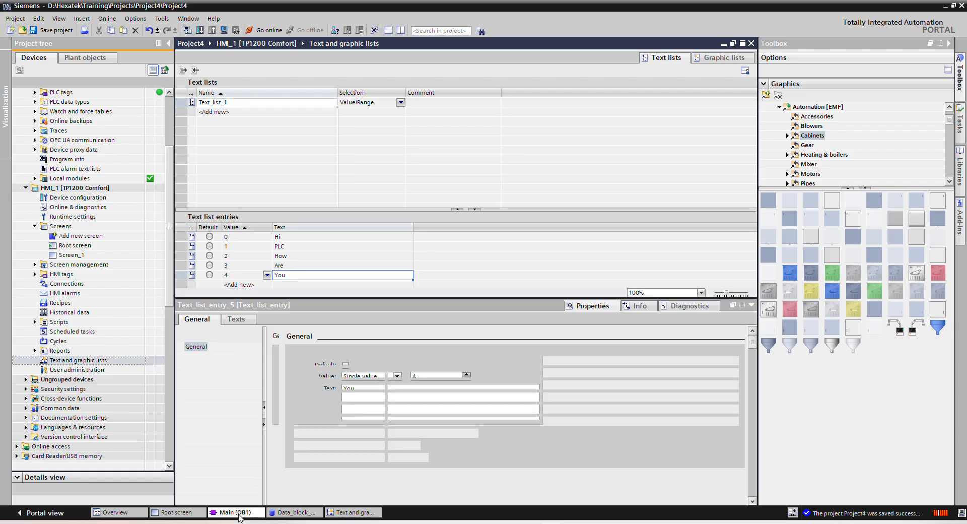
{"action": "left_click", "coordinate": [191, 512]}
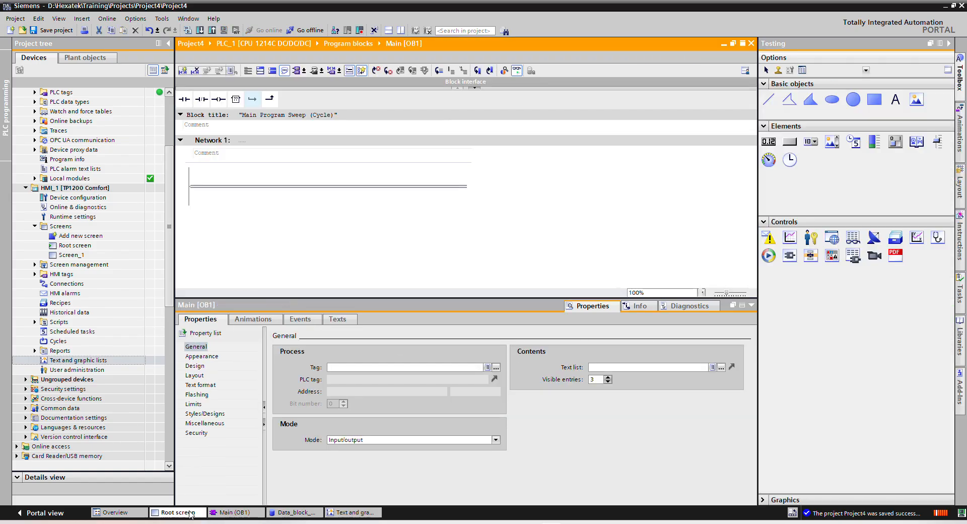
- Link the symbolic I/O field to the tag Data_block_1_Int1 and assign Text_list_1 as its text list
{"action": "left_click", "coordinate": [496, 367]}
{"action": "double_click", "coordinate": [467, 252]}
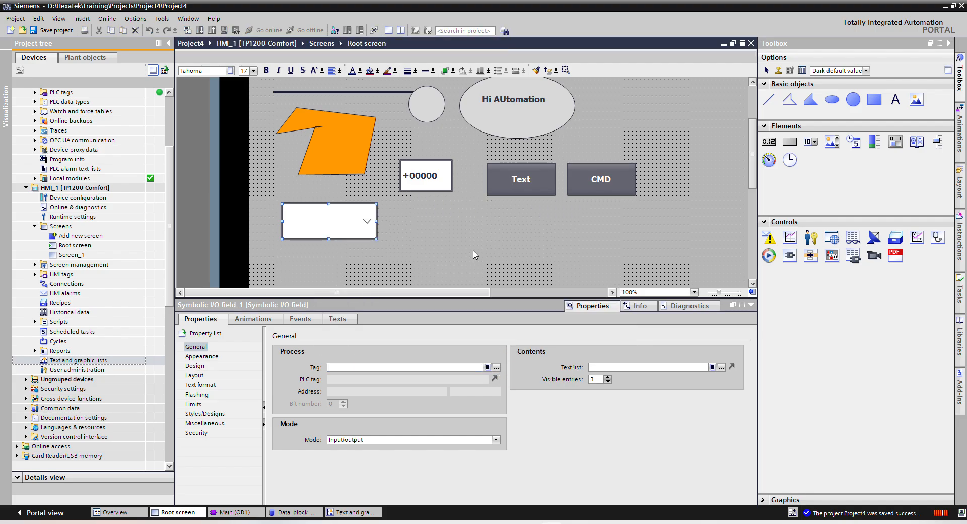
{"action": "left_click", "coordinate": [721, 367]}
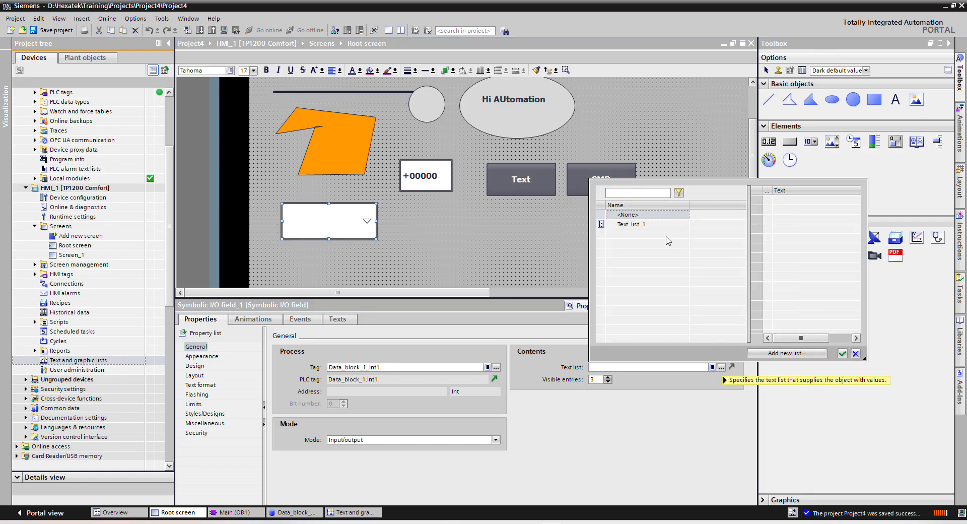
{"action": "double_click", "coordinate": [635, 225]}
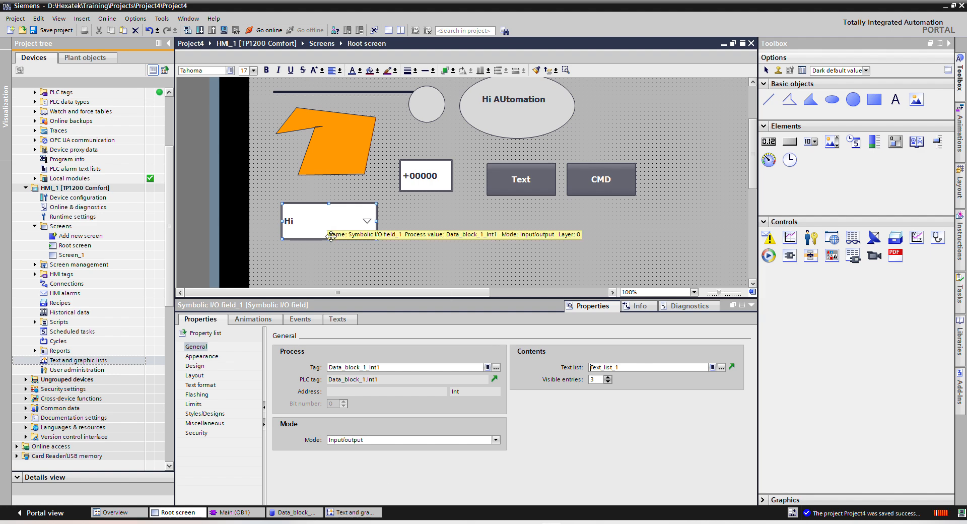
- Check the entries of Text_list_1 and the monitored value of Int1 in Data_block_1
{"action": "left_click", "coordinate": [346, 513]}
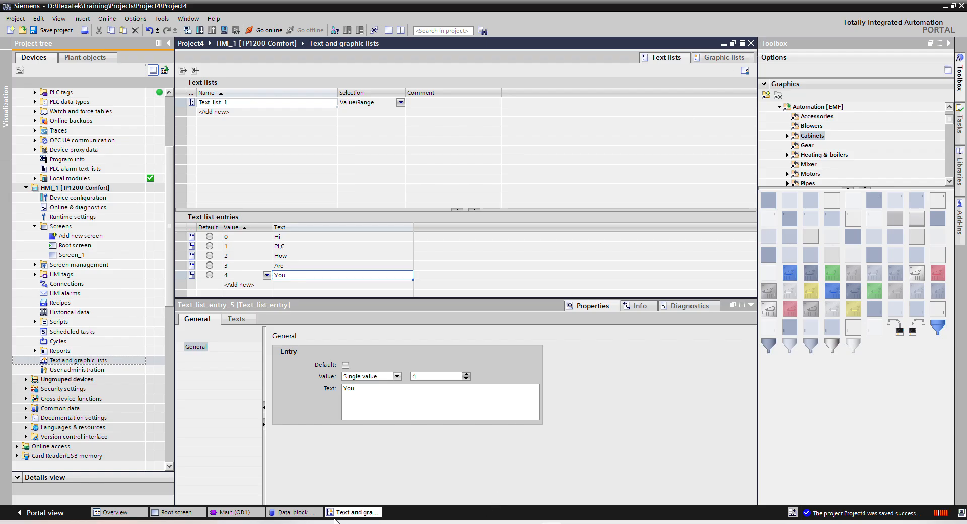
{"action": "left_click", "coordinate": [306, 513]}
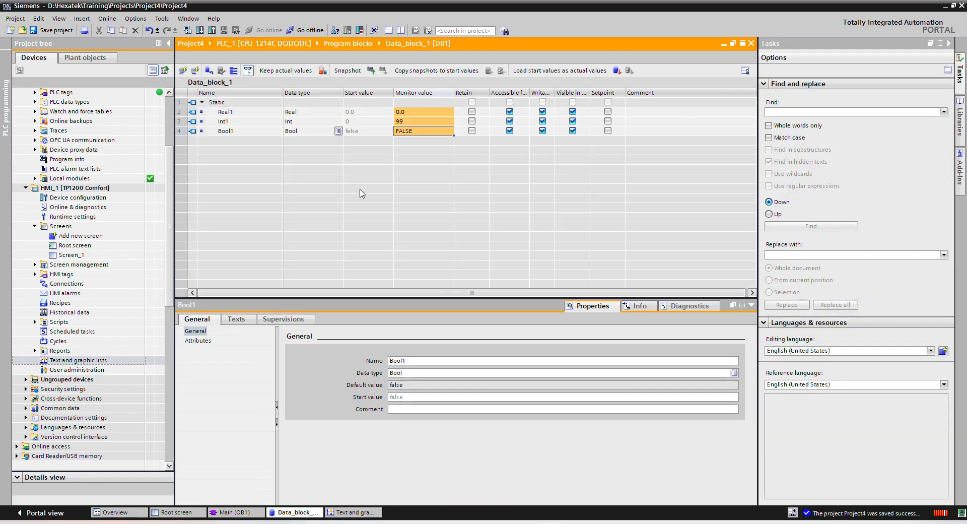
{"action": "left_click", "coordinate": [406, 124]}
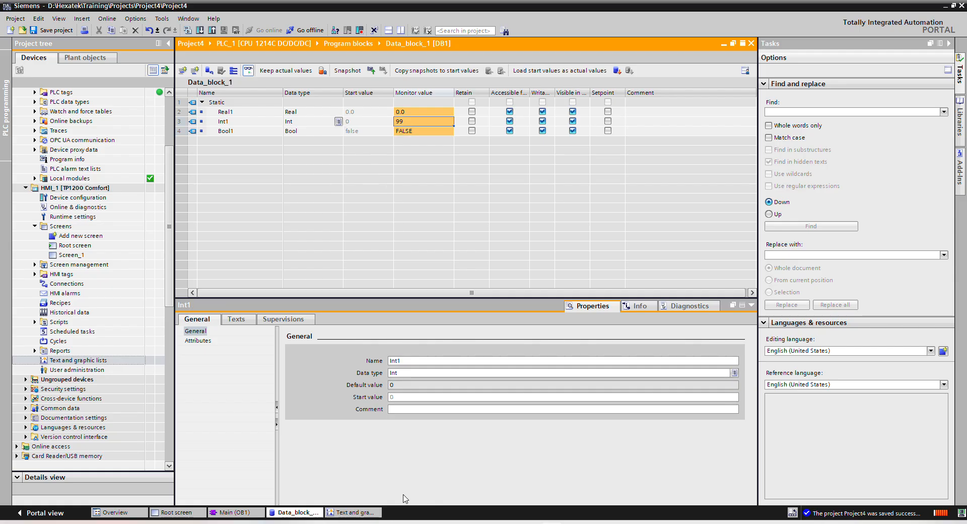
- Increase the number of visible entries of the symbolic I/O field on the Root screen
{"action": "left_click", "coordinate": [172, 513]}
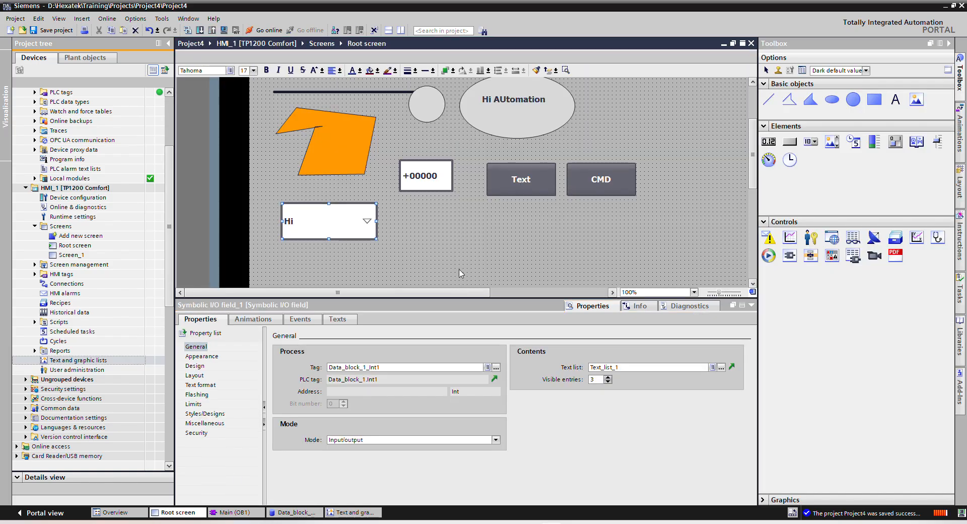
{"action": "left_click", "coordinate": [609, 377]}
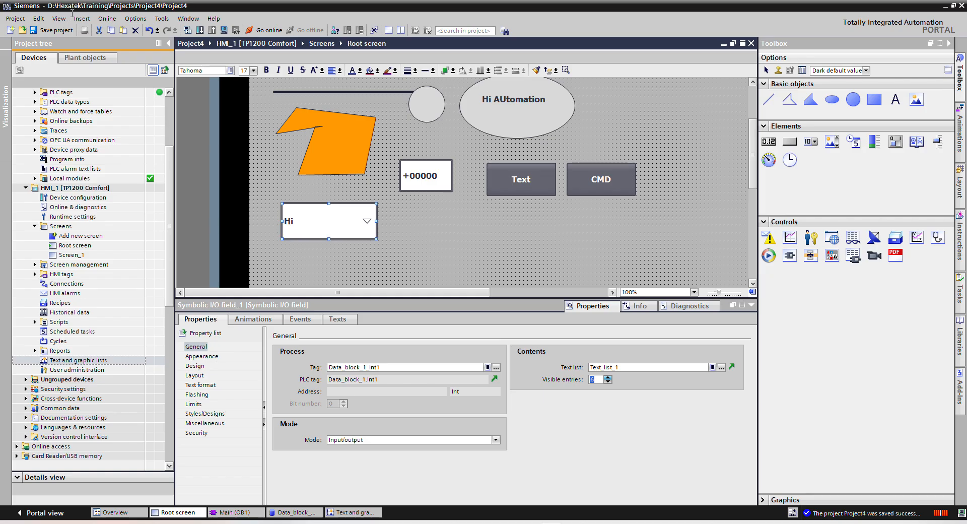
- Save the project and start the HMI simulation
{"action": "left_click", "coordinate": [47, 32]}
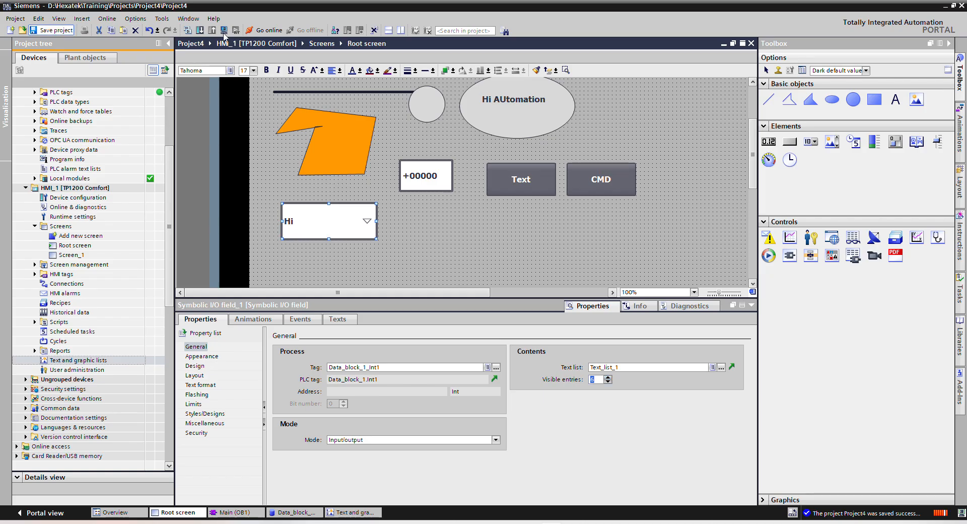
{"action": "left_click", "coordinate": [223, 30]}
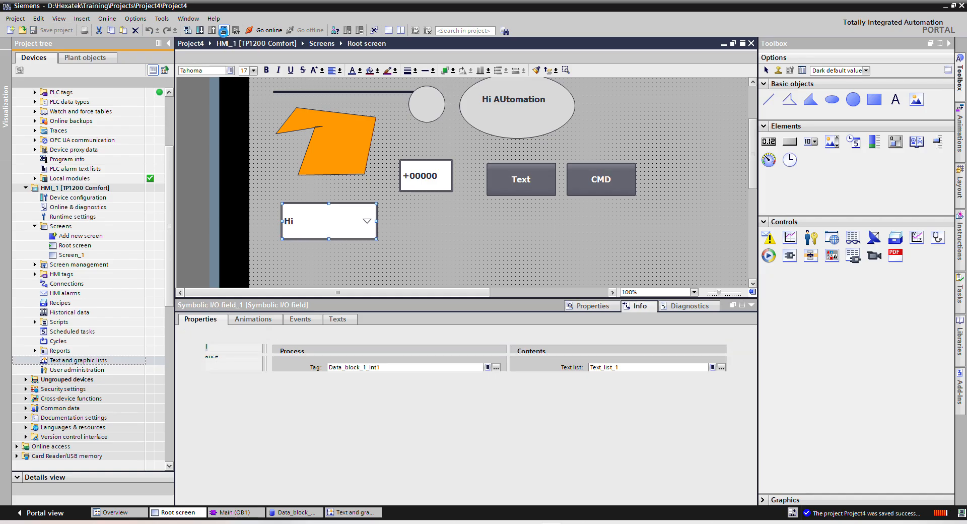
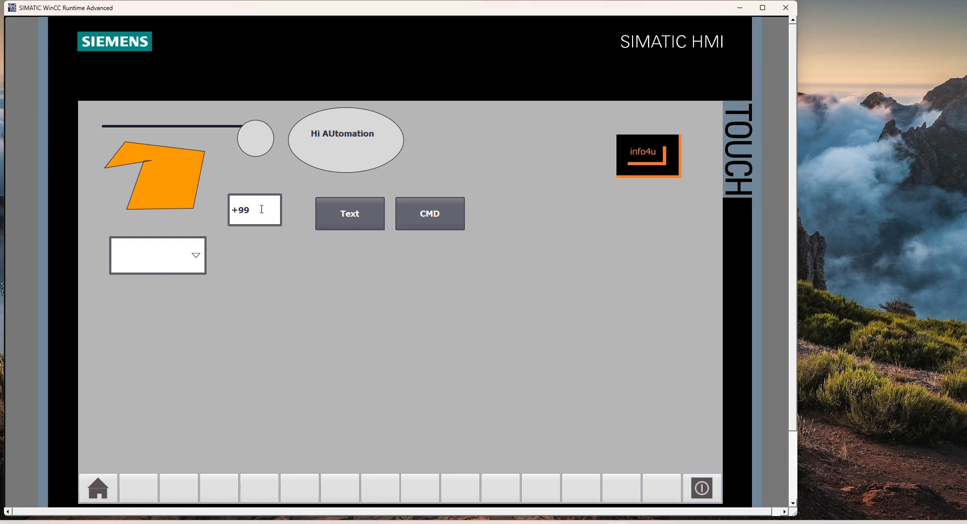
- Test the text list in the simulation by entering 0, 1, 2, 3, 4 and 5 one after another in the numeric I/O field
{"action": "left_click", "coordinate": [201, 258]}
{"action": "left_click", "coordinate": [201, 259]}
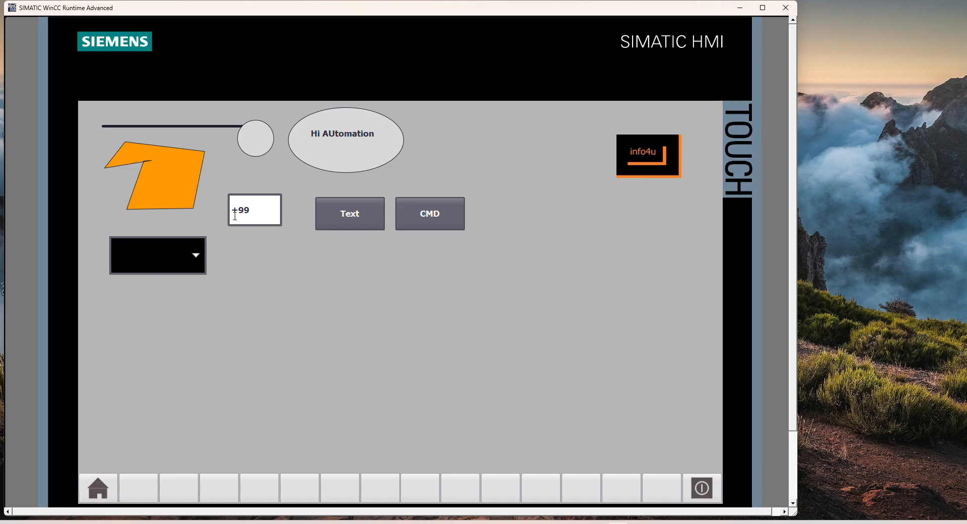
{"action": "left_click", "coordinate": [251, 211]}
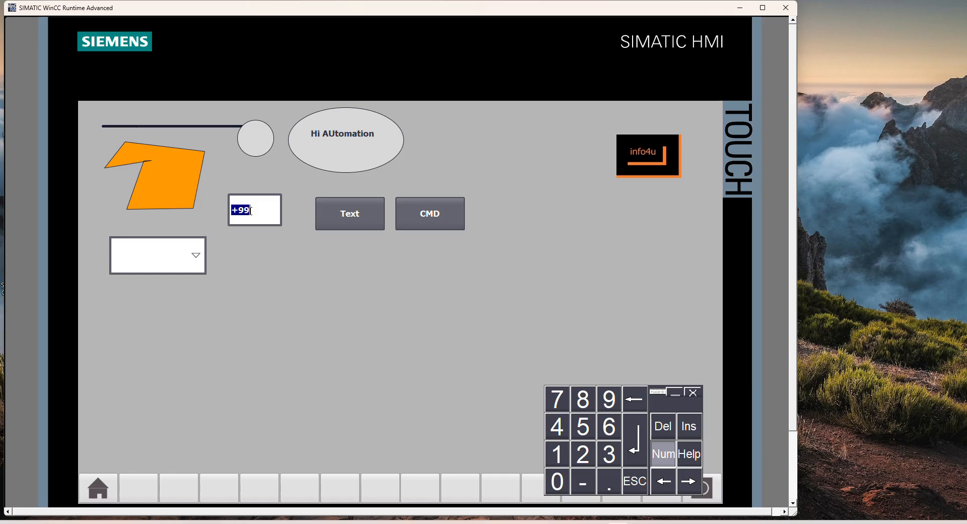
{"action": "type", "text": "0"}
{"action": "key", "text": "Return"}
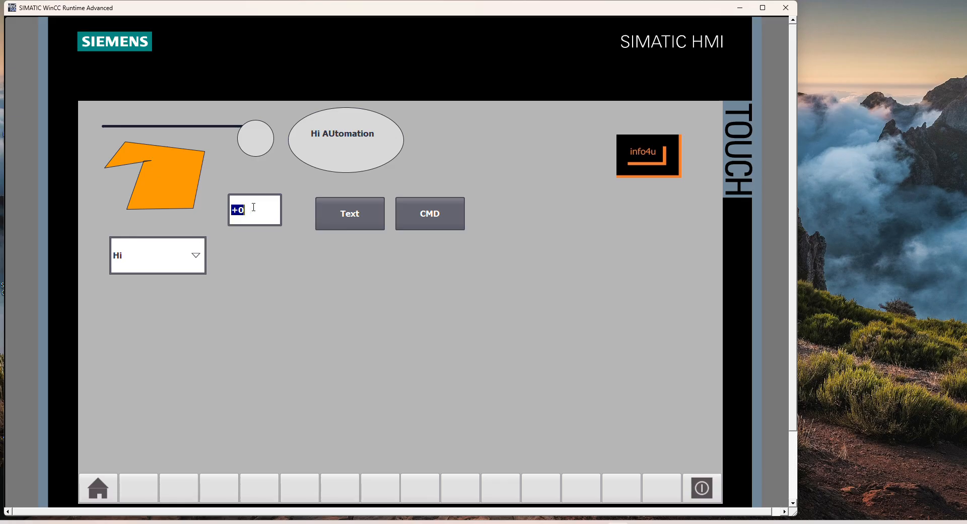
{"action": "type", "text": "1"}
{"action": "key", "text": "Return"}
{"action": "type", "text": "2"}
{"action": "key", "text": "Return"}
{"action": "type", "text": "3"}
{"action": "key", "text": "Return"}
{"action": "type", "text": "4"}
{"action": "key", "text": "Return"}
{"action": "type", "text": "5"}
{"action": "key", "text": "Return"}
- Test the symbolic I/O field in the simulation by selecting its entries PLC, How, Are and You one after another
{"action": "left_click", "coordinate": [197, 260]}
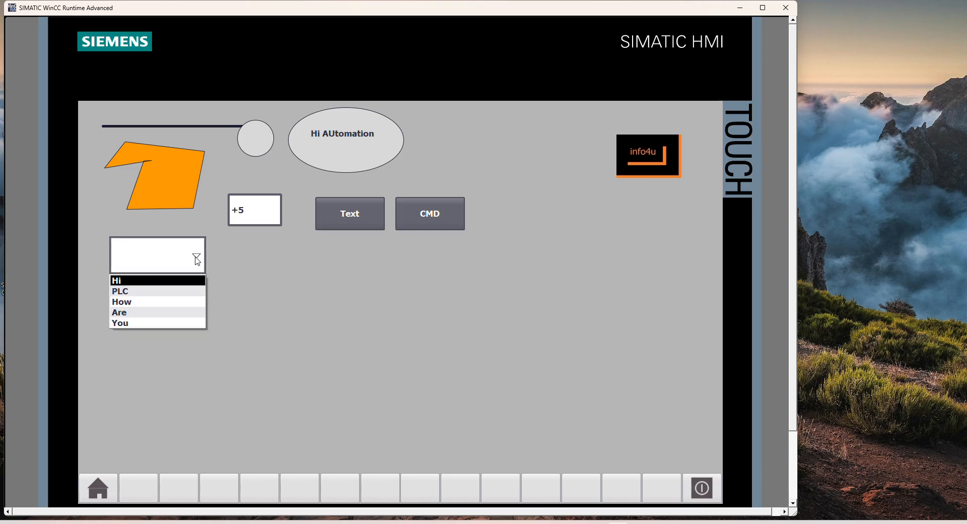
{"action": "left_click", "coordinate": [161, 292]}
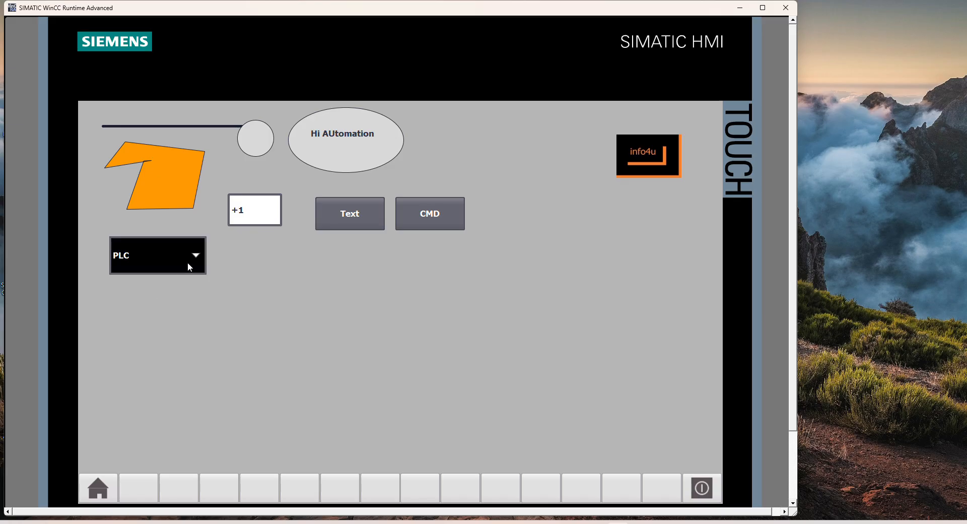
{"action": "left_click", "coordinate": [193, 263]}
{"action": "left_click", "coordinate": [141, 302]}
{"action": "left_click", "coordinate": [194, 257]}
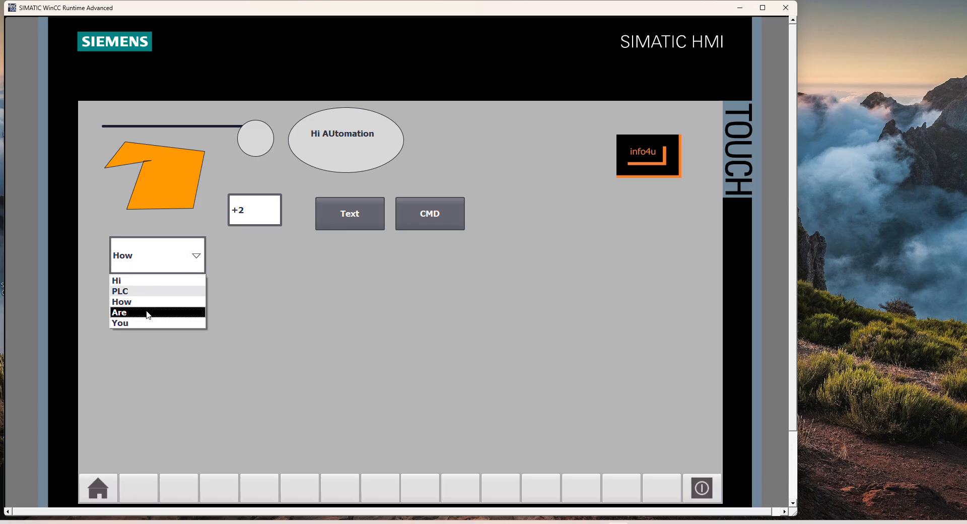
{"action": "left_click", "coordinate": [150, 313]}
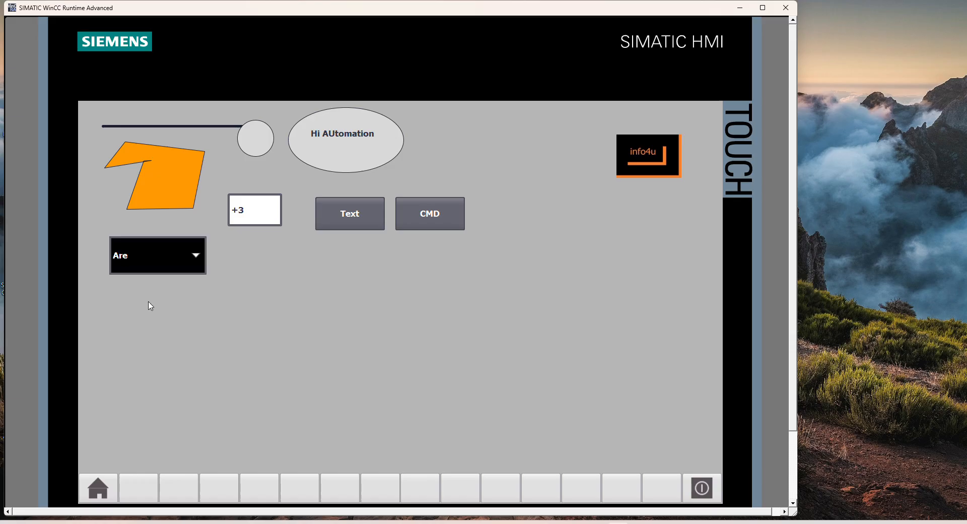
{"action": "left_click", "coordinate": [191, 262]}
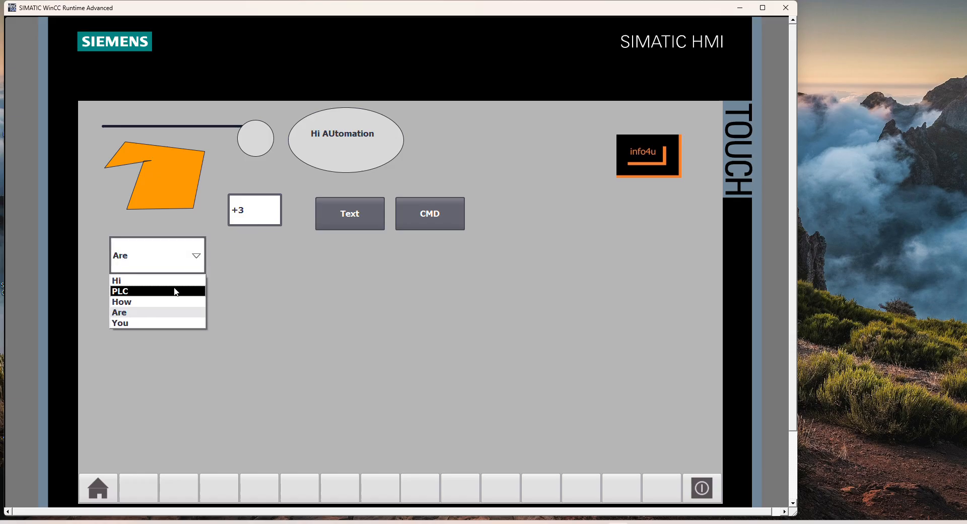
{"action": "left_click", "coordinate": [144, 325]}
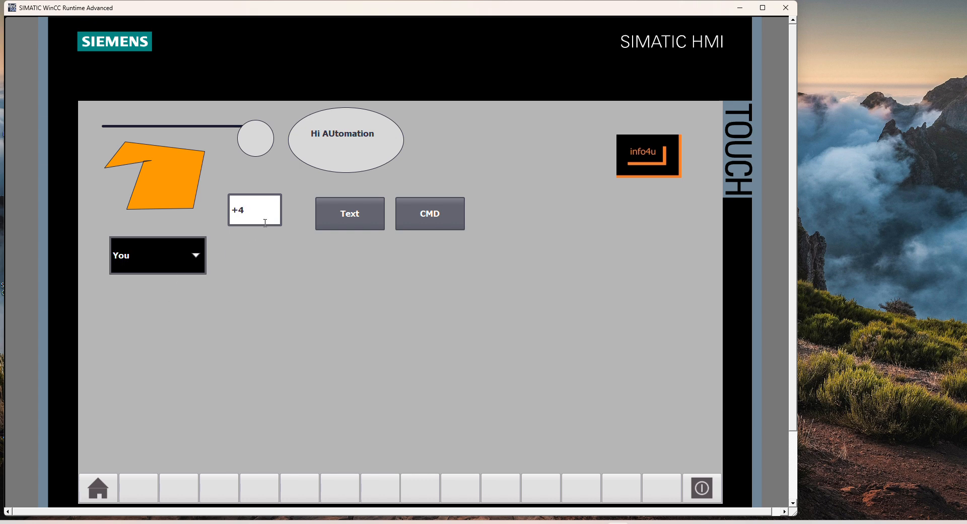
- Switch to TIA Portal and add a graphic I/O field below the symbolic I/O field on the Root screen
{"action": "key", "text": "alt+Tab"}
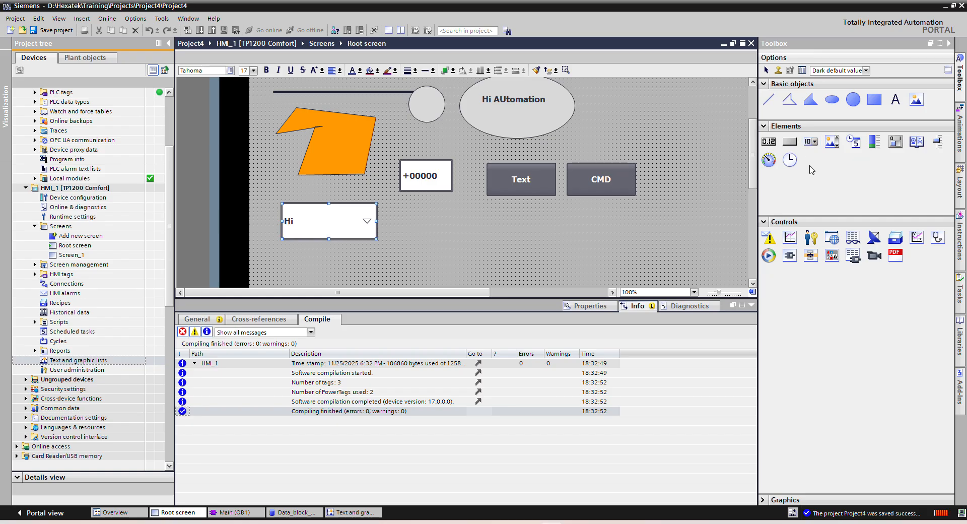
{"action": "left_click", "coordinate": [752, 305]}
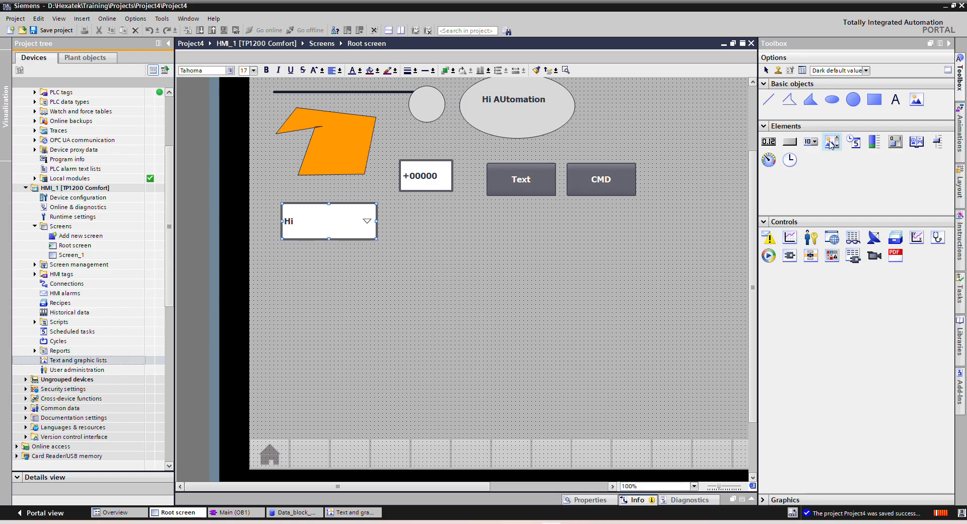
{"action": "left_click_drag", "start_coordinate": [831, 145], "coordinate": [386, 323]}
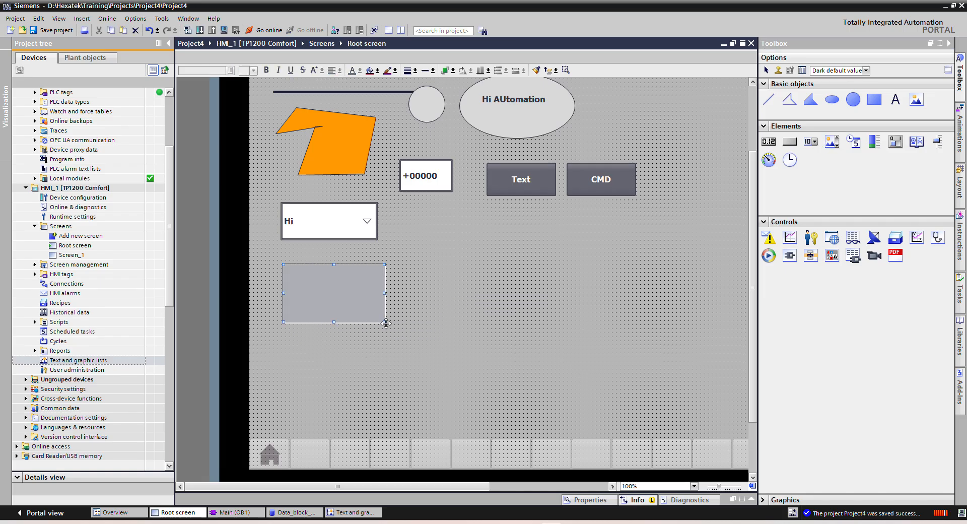
- Link the graphic I/O field's process tag to Int1 in Data_block_1
{"action": "right_click", "coordinate": [354, 298]}
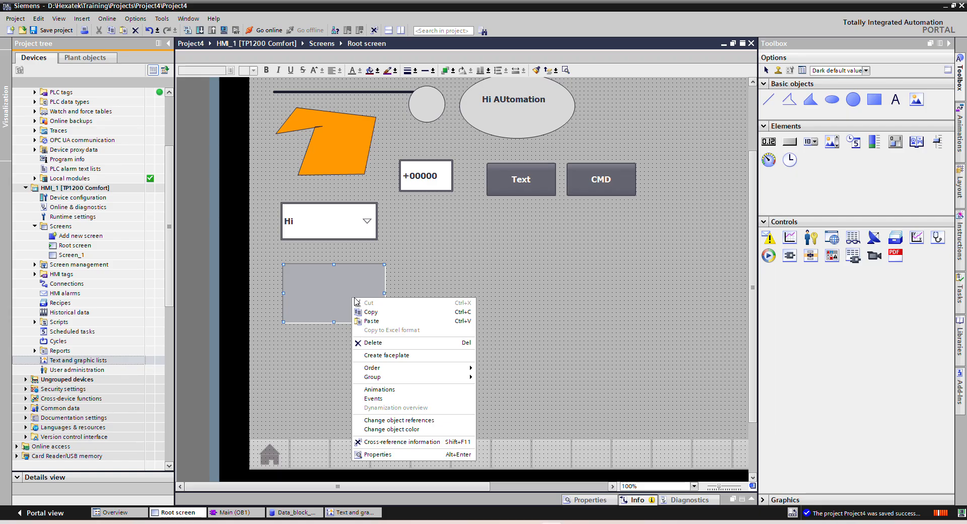
{"action": "left_click", "coordinate": [372, 456]}
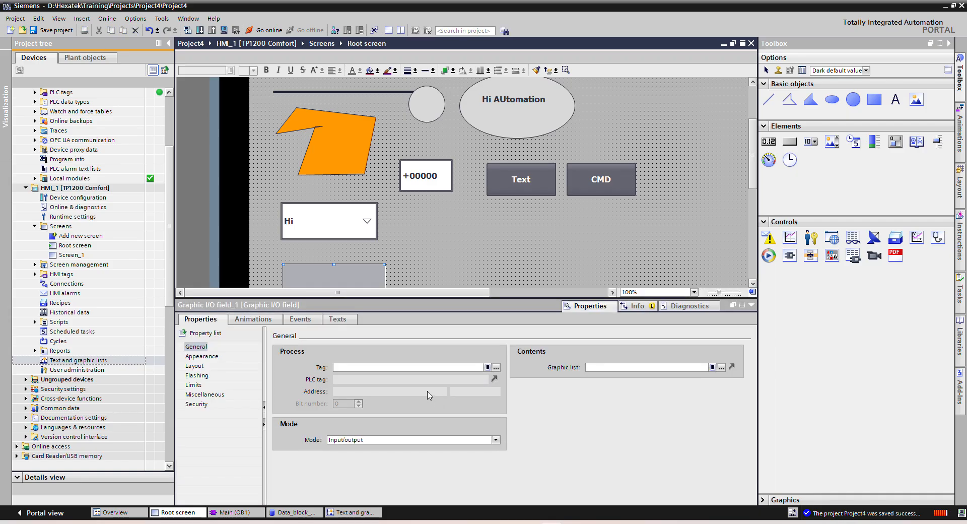
{"action": "left_click", "coordinate": [496, 367]}
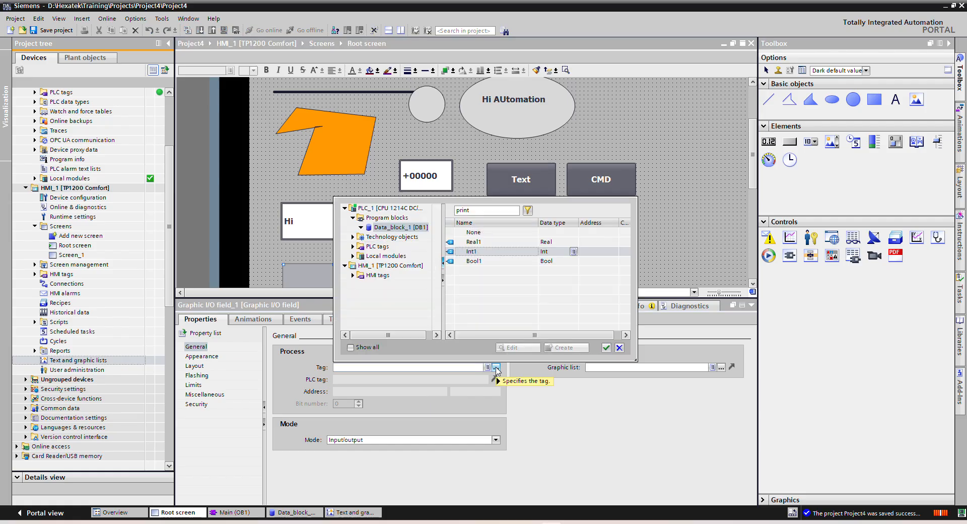
{"action": "left_click", "coordinate": [479, 253]}
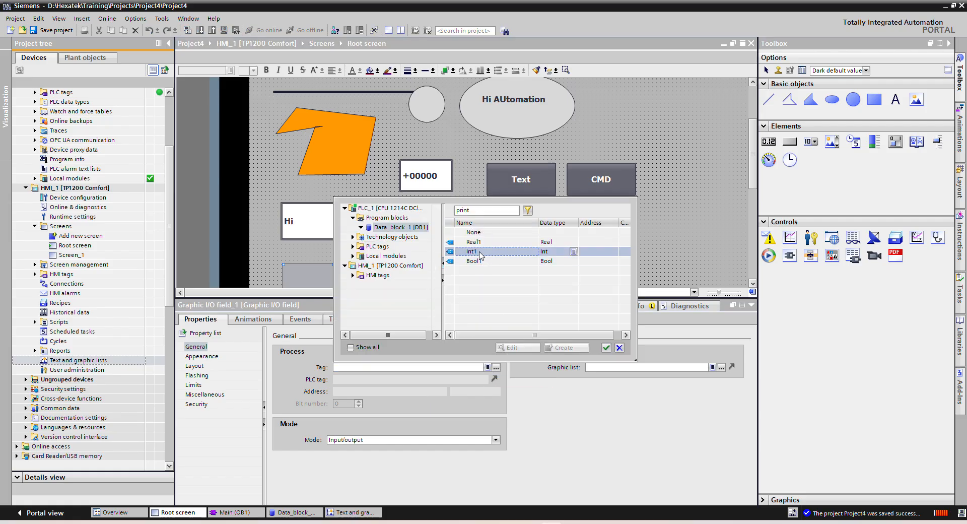
{"action": "double_click", "coordinate": [479, 252]}
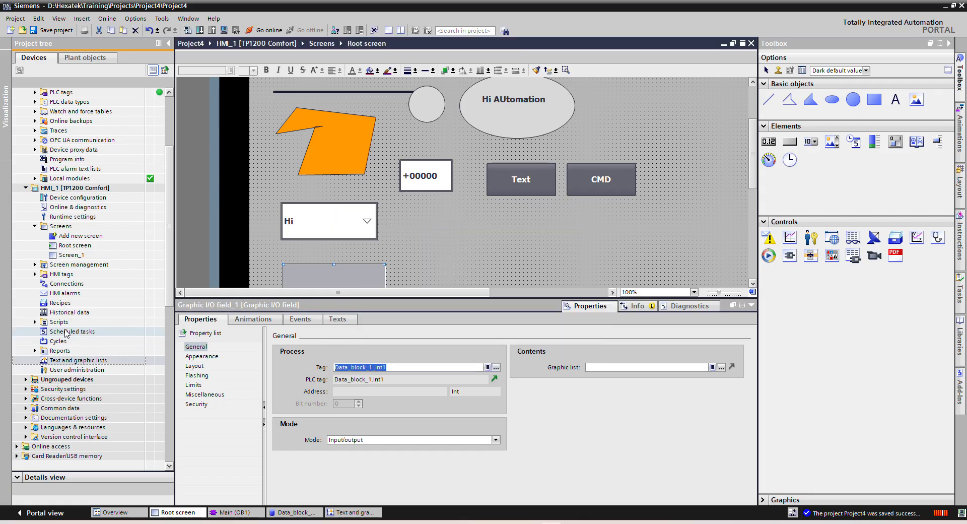
- Open the text and graphic lists of HMI_1 and add a new graphic list
{"action": "left_click", "coordinate": [61, 302]}
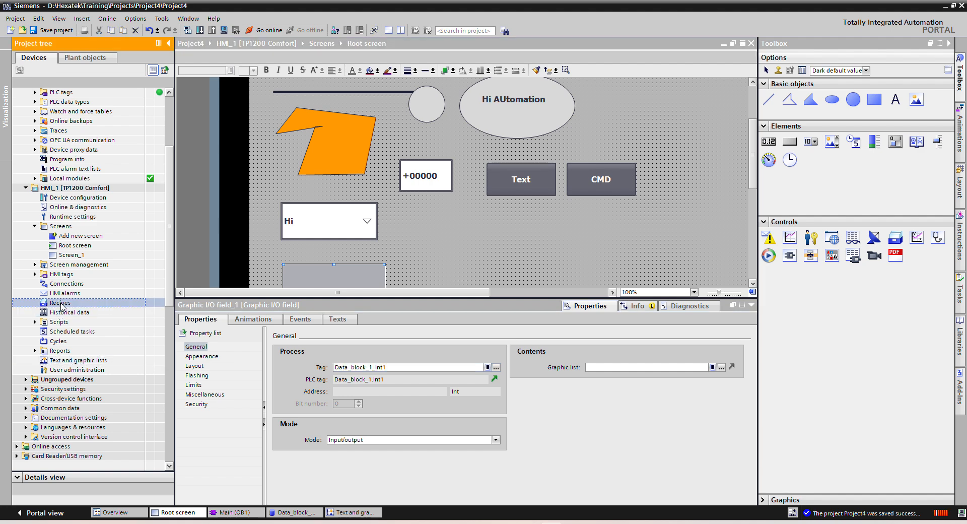
{"action": "scroll", "coordinate": [75, 305], "scroll_direction": "down", "scroll_amount": 2}
{"action": "double_click", "coordinate": [85, 303]}
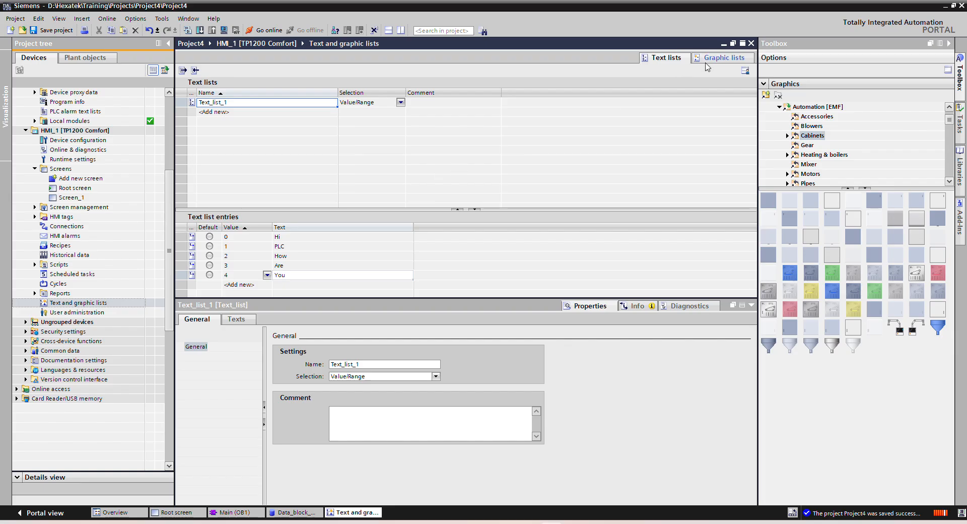
{"action": "left_click", "coordinate": [710, 60]}
{"action": "double_click", "coordinate": [233, 104]}
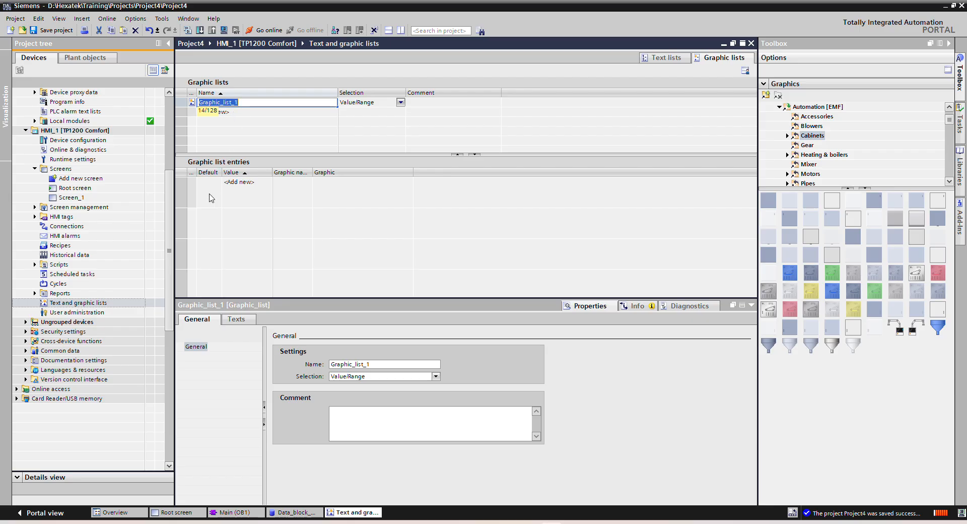
- Add four single-value entries to the graphic list with the values 0, 1, 2 and 3
{"action": "left_click", "coordinate": [211, 196]}
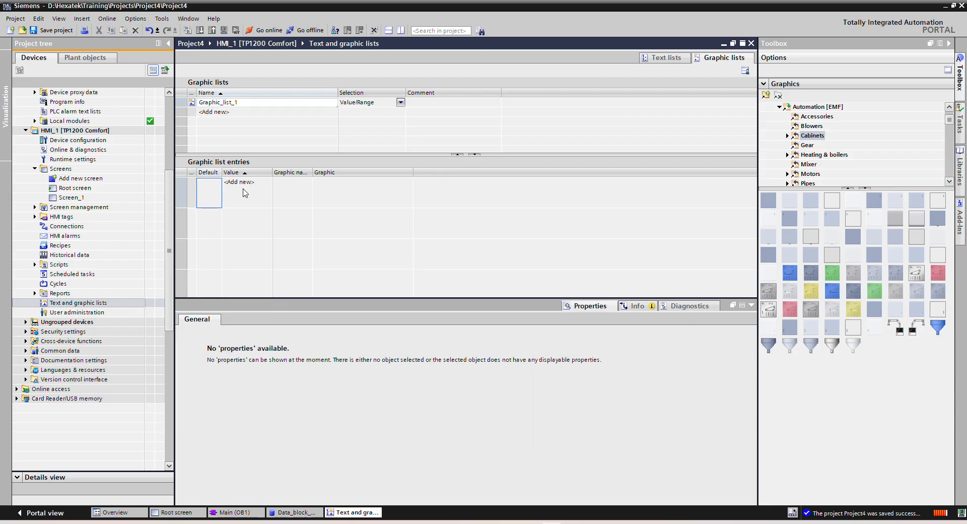
{"action": "double_click", "coordinate": [207, 189]}
{"action": "left_click", "coordinate": [243, 195]}
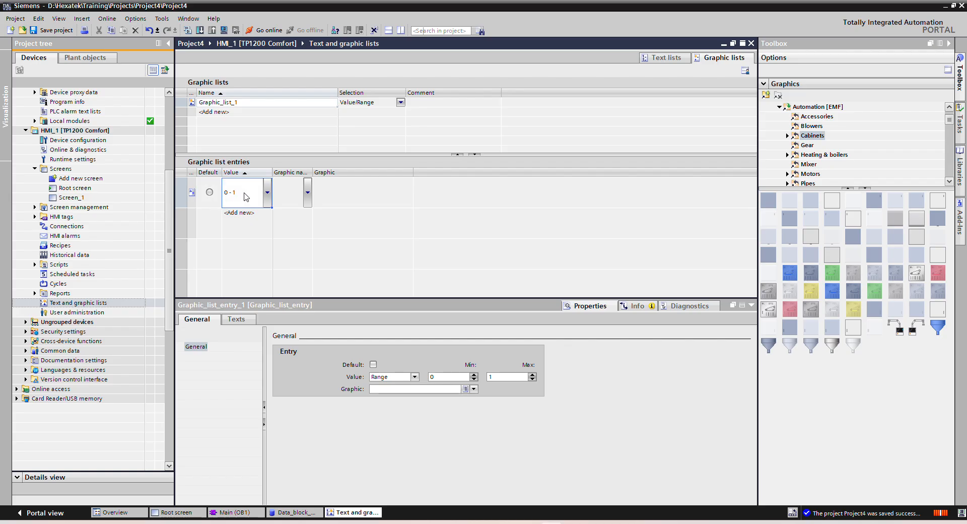
{"action": "type", "text": "0"}
{"action": "key", "text": "Return"}
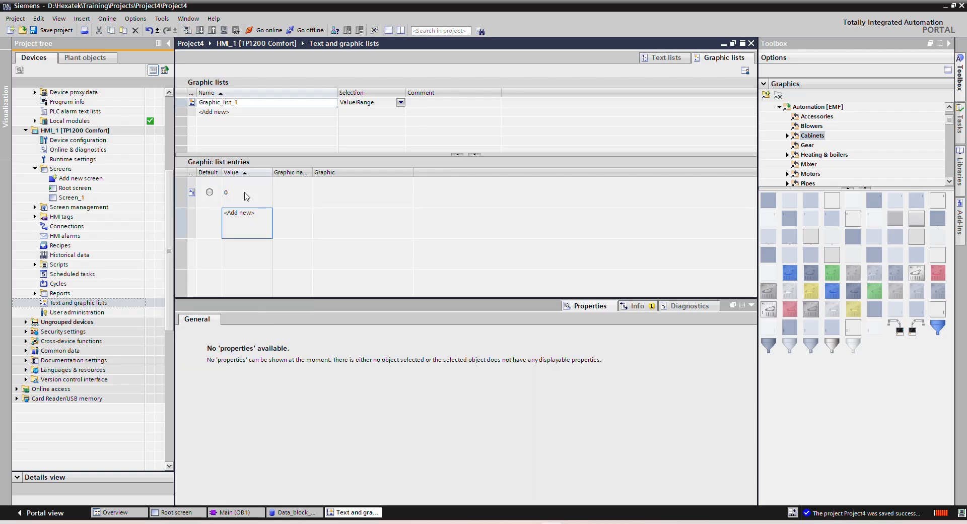
{"action": "key", "text": "Return"}
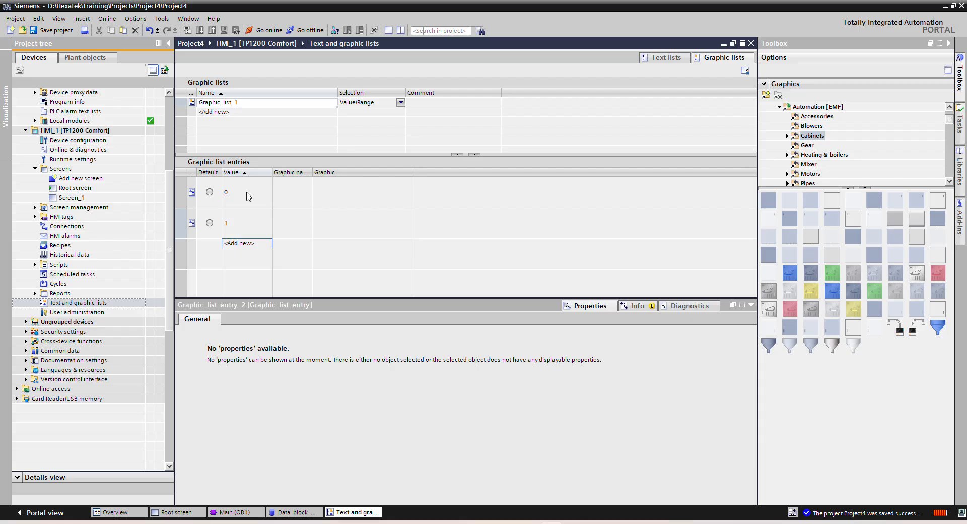
{"action": "key", "text": "Return"}
{"action": "key", "text": "Return"}
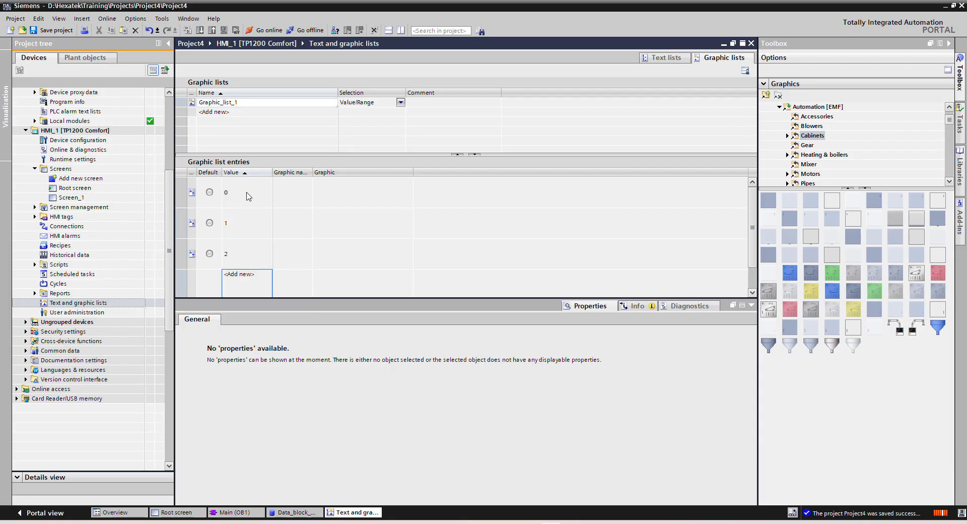
- Assign the Left_Arrow graphic to the graphic list entry with value 1
{"action": "left_click", "coordinate": [282, 192]}
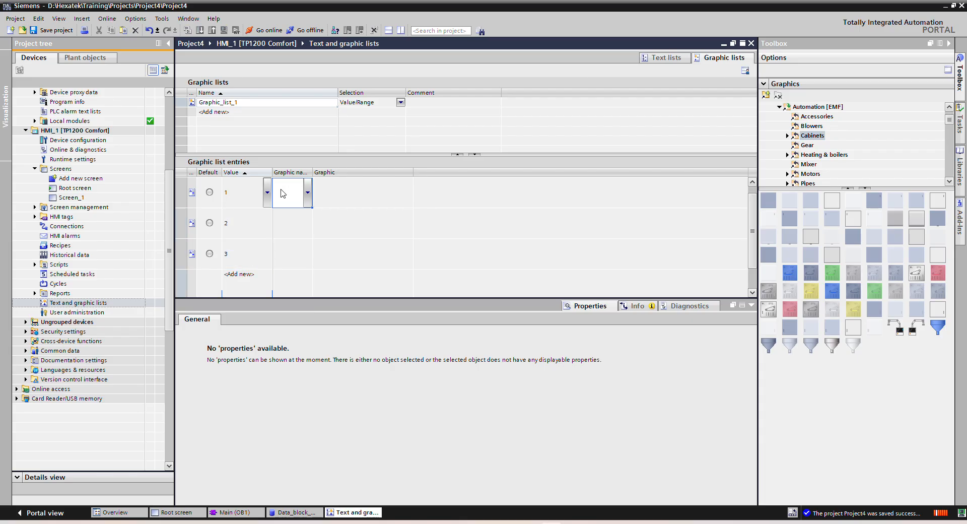
{"action": "left_click", "coordinate": [308, 194]}
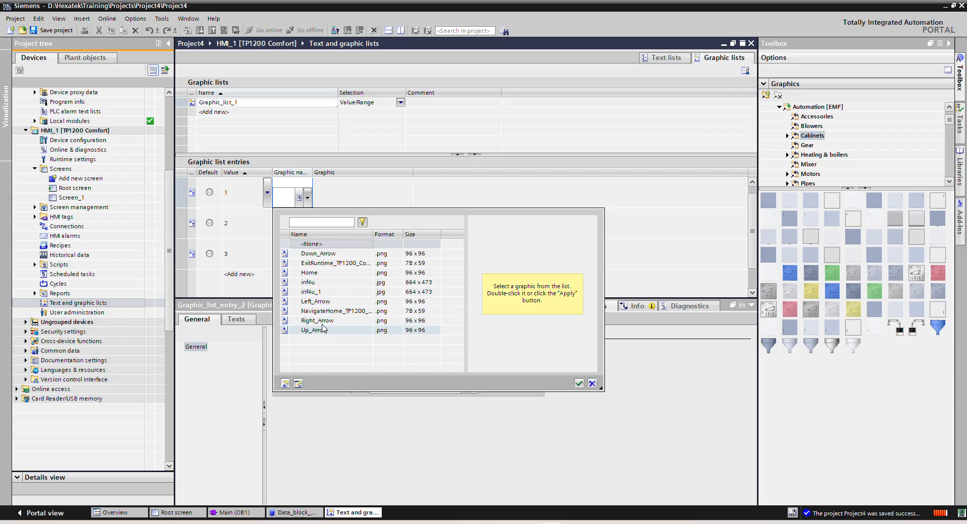
{"action": "left_click", "coordinate": [320, 302]}
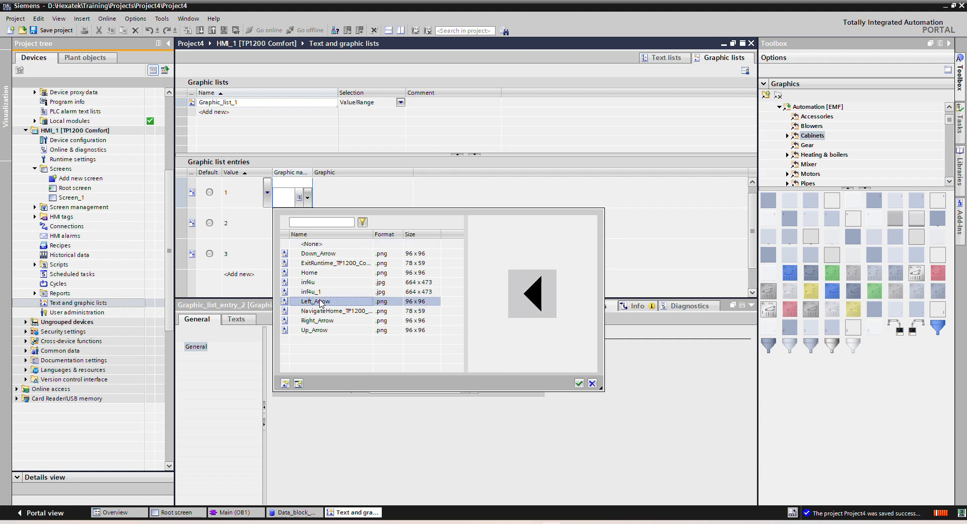
{"action": "left_click", "coordinate": [579, 384]}
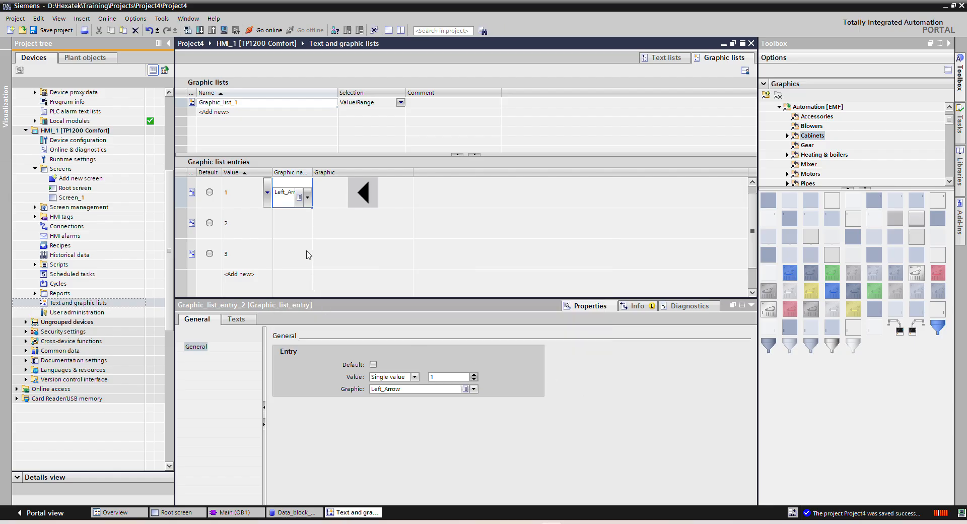
- Assign the Right_Arrow graphic to the entry with value 2 and Up_Arrow to the entry with value 3
{"action": "left_click", "coordinate": [307, 231]}
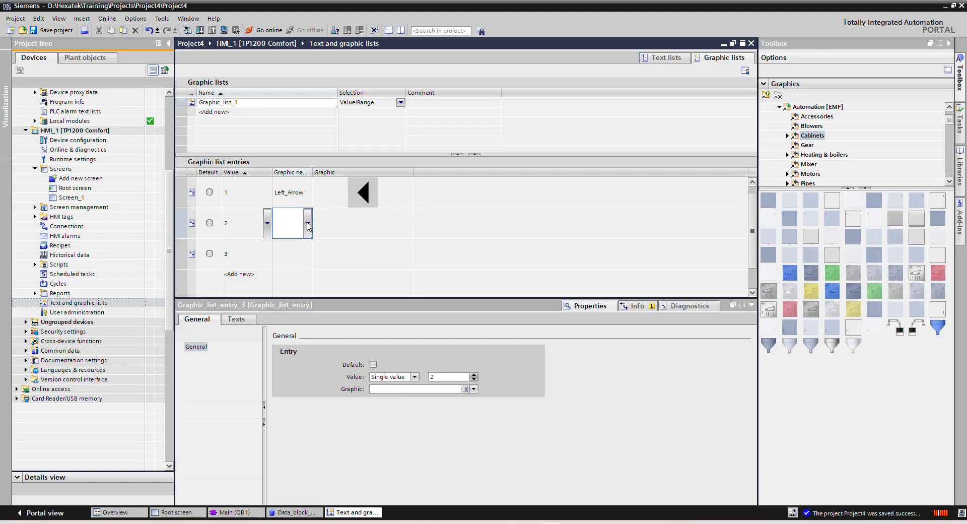
{"action": "left_click", "coordinate": [307, 225]}
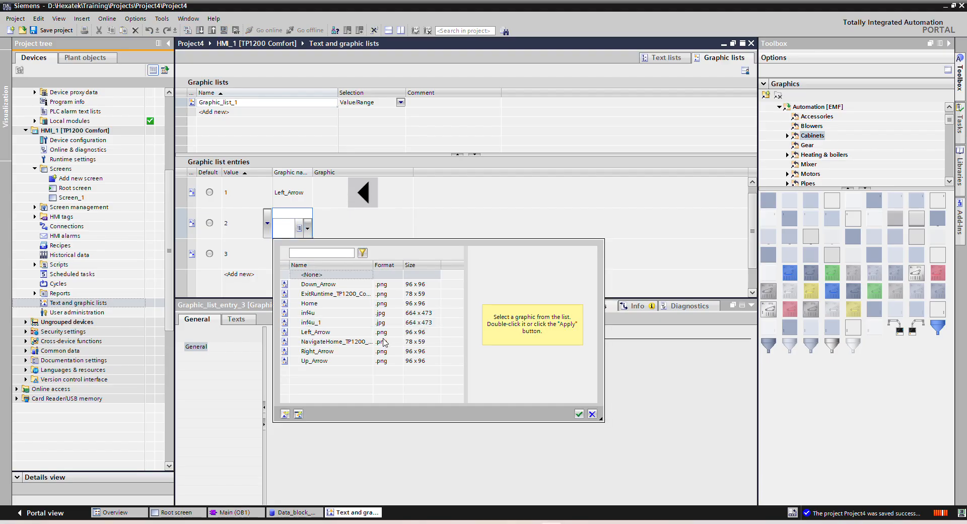
{"action": "double_click", "coordinate": [317, 351]}
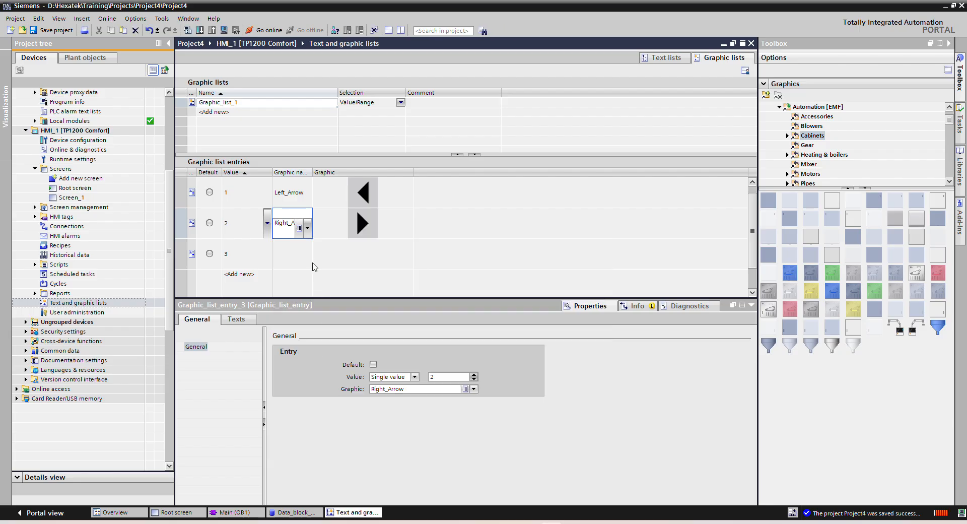
{"action": "left_click", "coordinate": [296, 253]}
{"action": "left_click", "coordinate": [308, 254]}
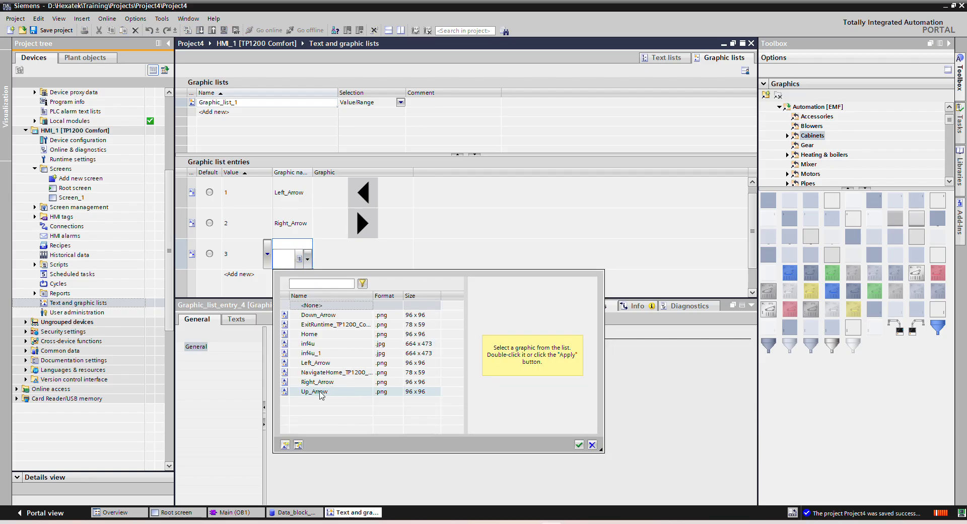
{"action": "double_click", "coordinate": [319, 391]}
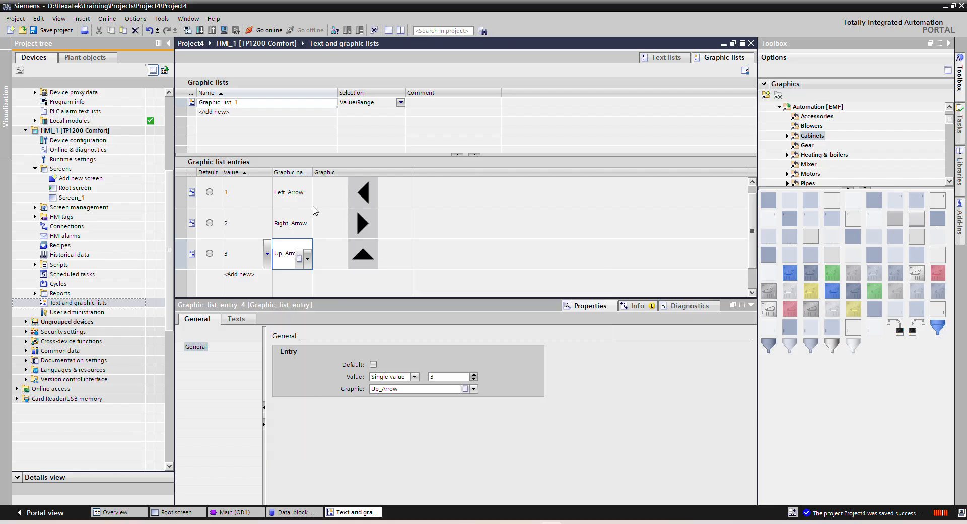
- Leave the value of the Left_Arrow entry at 1 and save the project
{"action": "left_click", "coordinate": [239, 195]}
{"action": "left_click", "coordinate": [238, 192]}
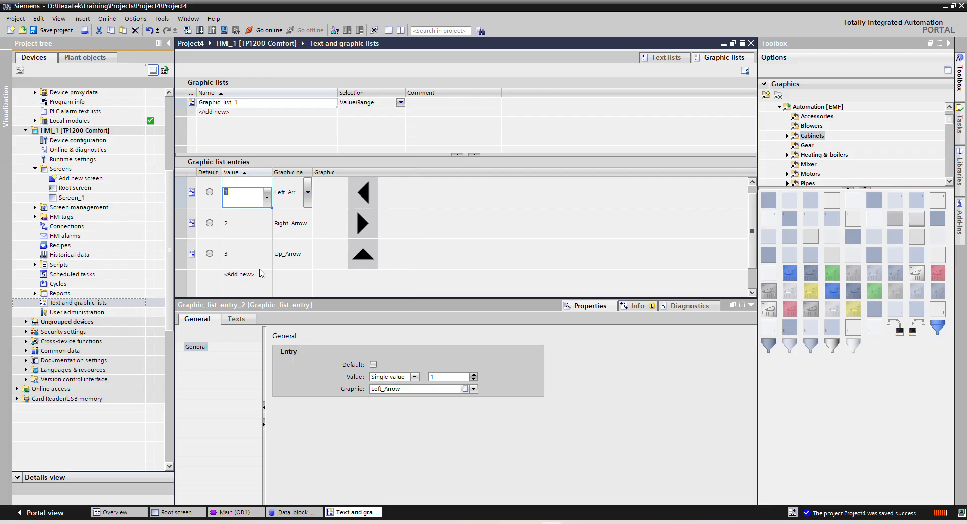
{"action": "left_click", "coordinate": [525, 219]}
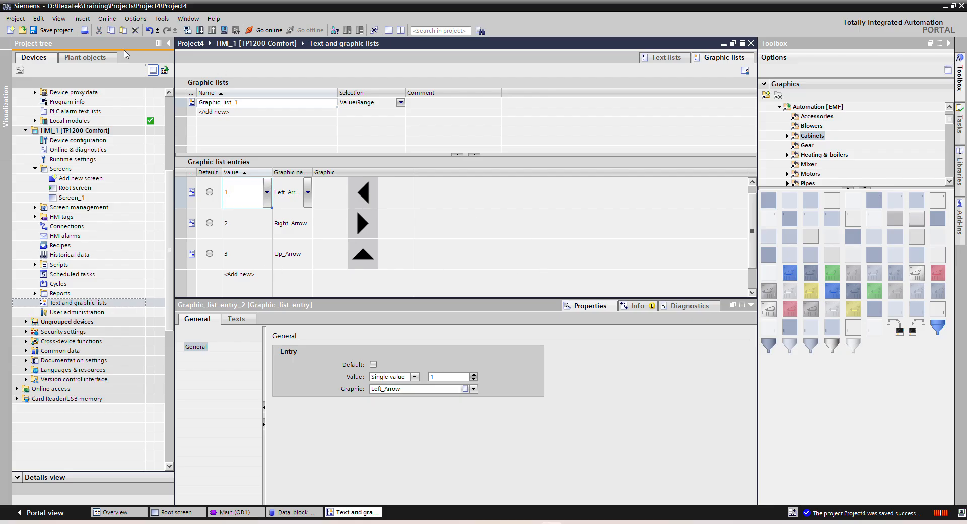
{"action": "left_click", "coordinate": [53, 30]}
- Add a fifth single-value entry with the value 4 to Graphic_list_1
{"action": "left_click", "coordinate": [233, 274]}
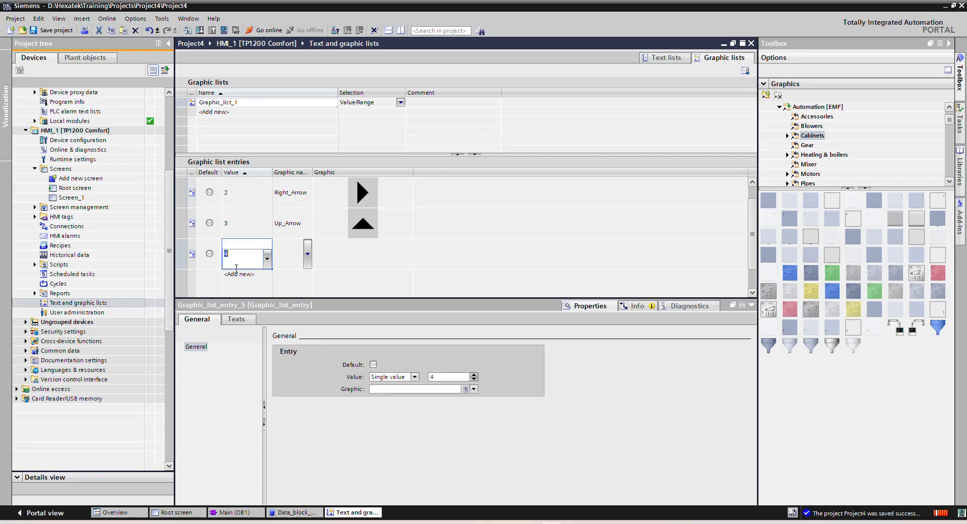
{"action": "type", "text": "0"}
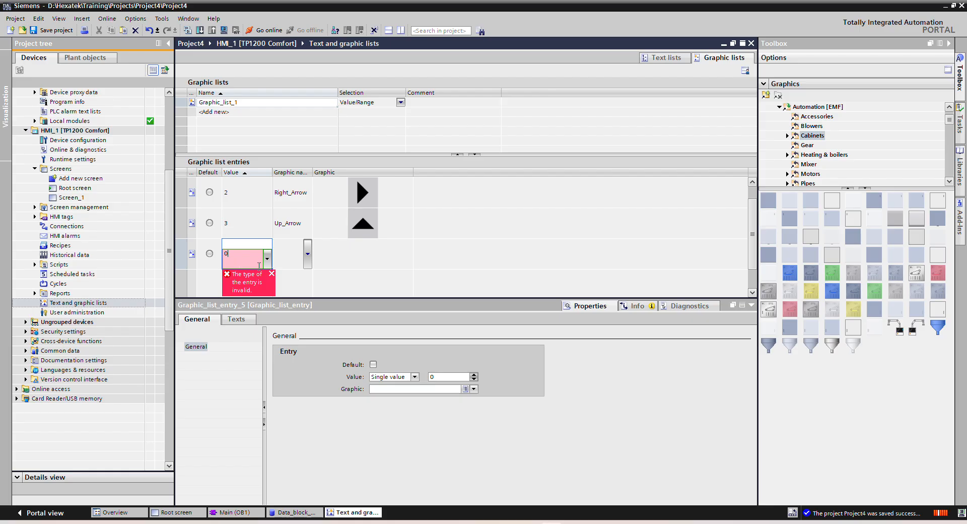
{"action": "key", "text": "BackSpace"}
{"action": "type", "text": "4"}
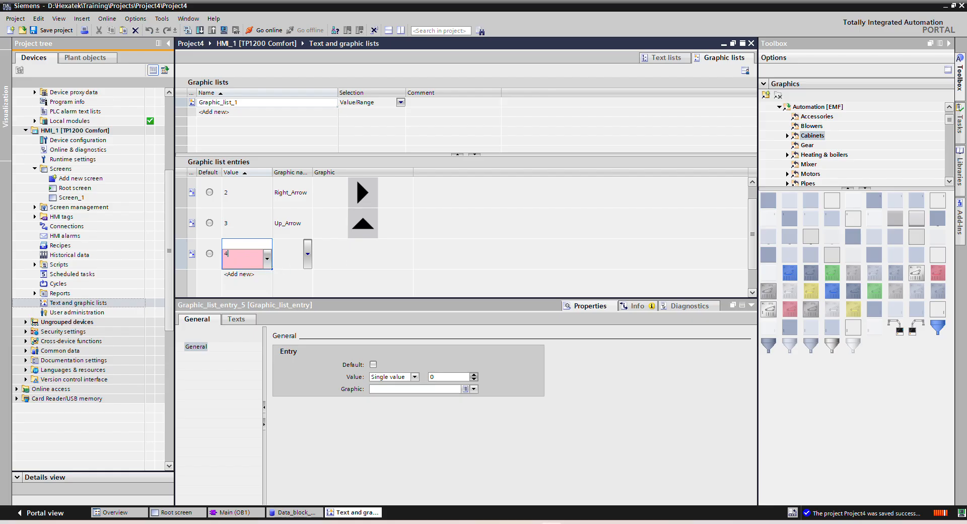
{"action": "left_click", "coordinate": [380, 263]}
- Assign the Down_Arrow graphic to the graphic list entry with value 4
{"action": "left_click", "coordinate": [286, 261]}
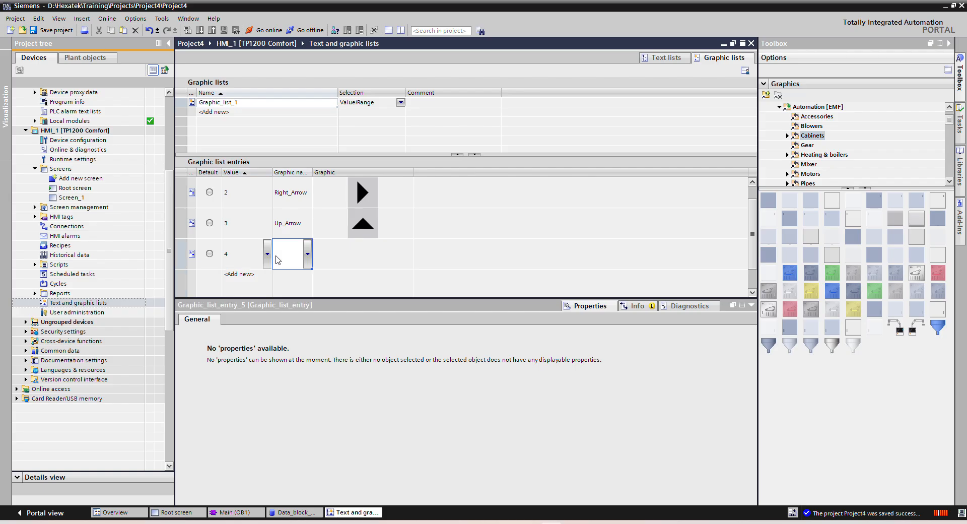
{"action": "left_click", "coordinate": [307, 257]}
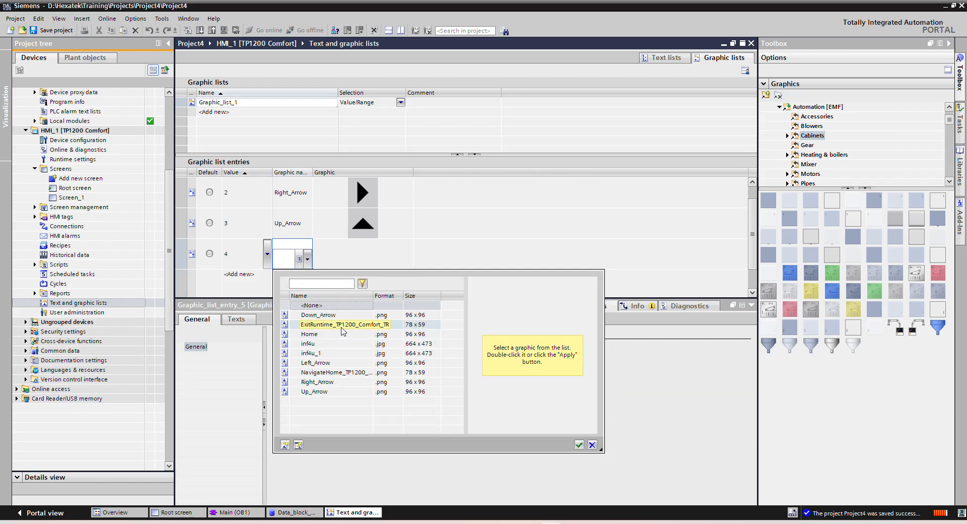
{"action": "left_click", "coordinate": [754, 254]}
{"action": "mouse_move", "coordinate": [754, 254]}
{"action": "left_mouse_down"}
{"action": "mouse_move", "coordinate": [754, 231]}
{"action": "mouse_move", "coordinate": [754, 259]}
{"action": "left_mouse_up"}
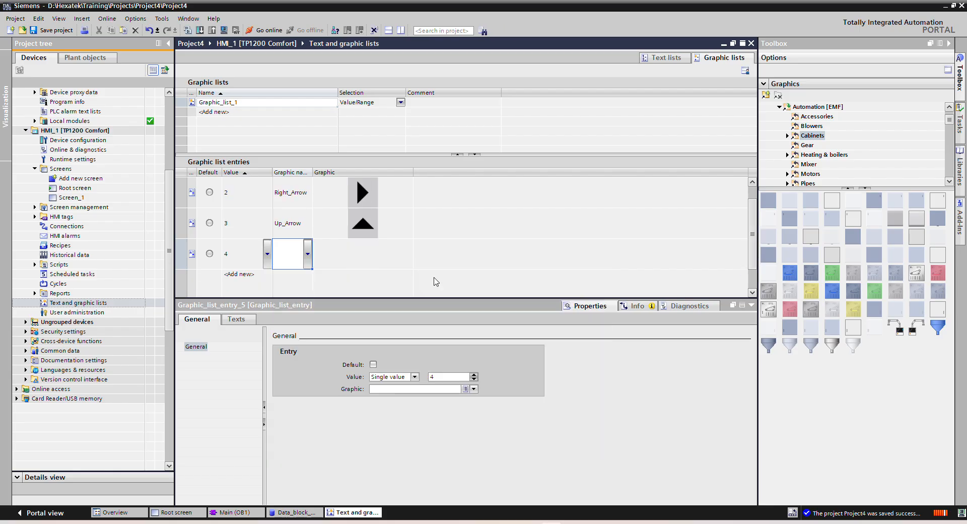
{"action": "left_click", "coordinate": [308, 257]}
{"action": "left_click", "coordinate": [329, 318]}
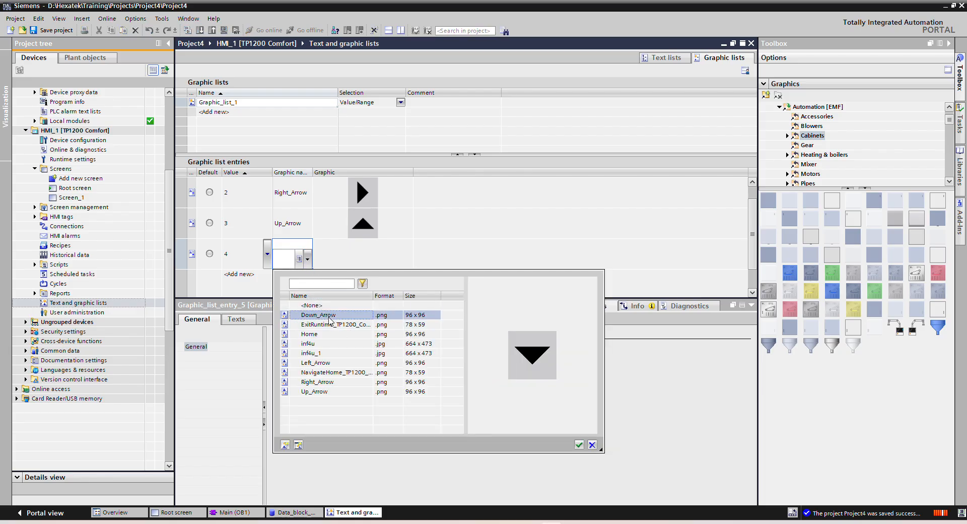
{"action": "left_click", "coordinate": [579, 445]}
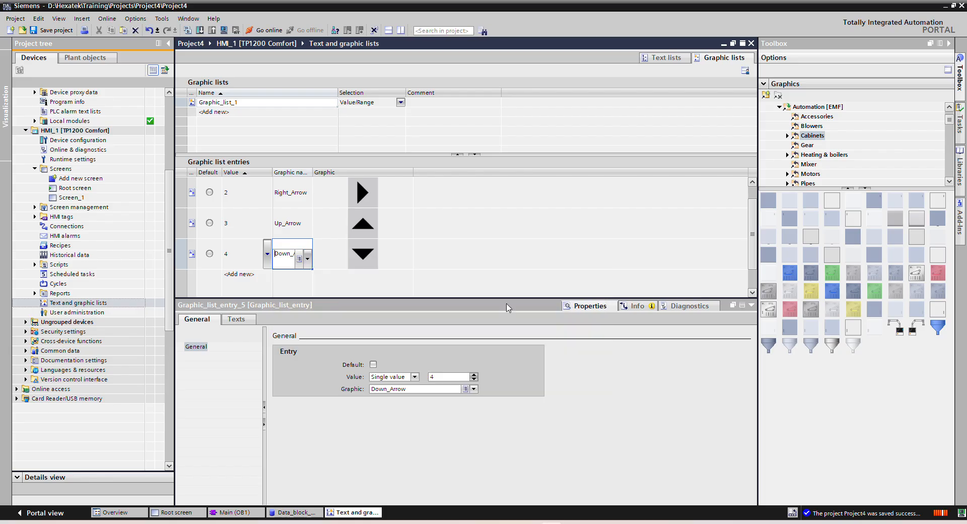
{"action": "mouse_move", "coordinate": [754, 234]}
{"action": "left_mouse_down"}
{"action": "mouse_move", "coordinate": [754, 220]}
{"action": "mouse_move", "coordinate": [754, 237]}
{"action": "left_mouse_up"}
- Assign the inf4u graphic to the entry with value 0, save the project and close the list editor
{"action": "left_click", "coordinate": [751, 304]}
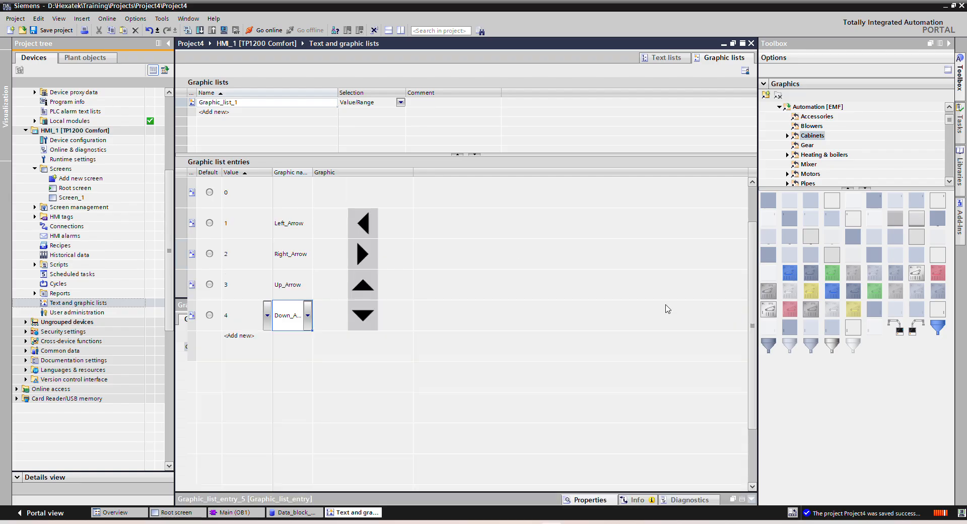
{"action": "left_click", "coordinate": [341, 204]}
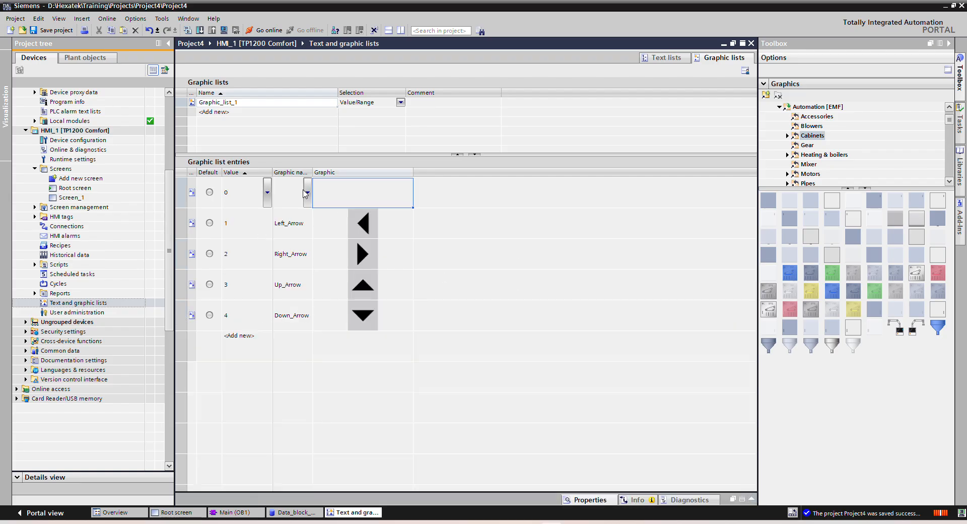
{"action": "left_click", "coordinate": [310, 197]}
{"action": "left_click", "coordinate": [310, 196]}
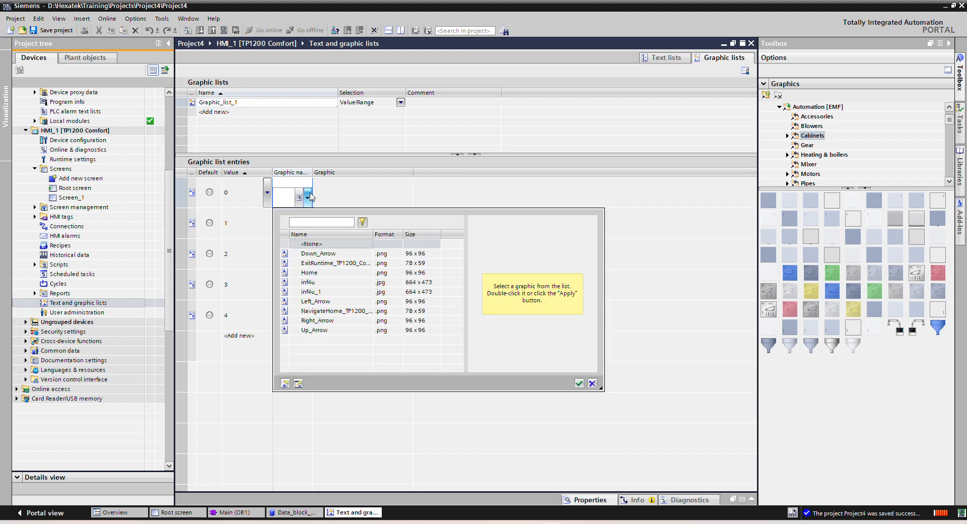
{"action": "left_click", "coordinate": [322, 285]}
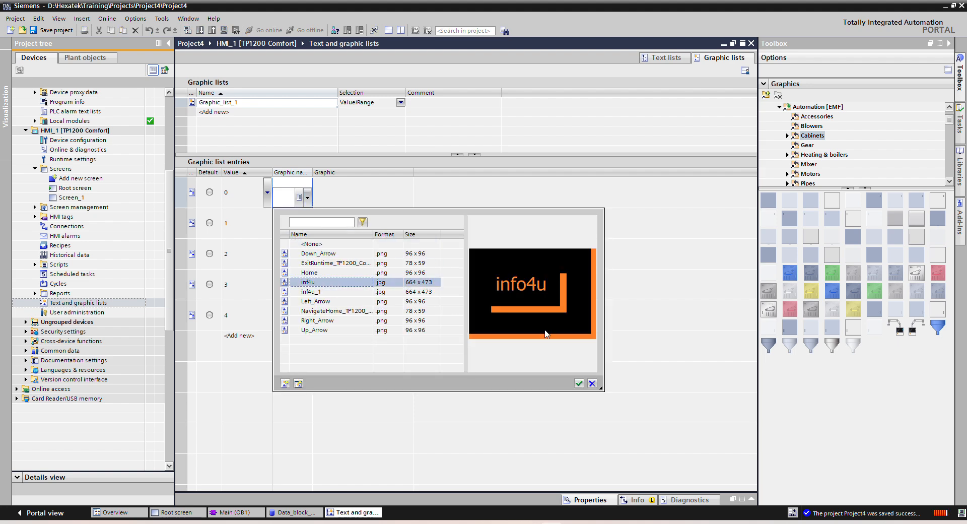
{"action": "left_click", "coordinate": [578, 382]}
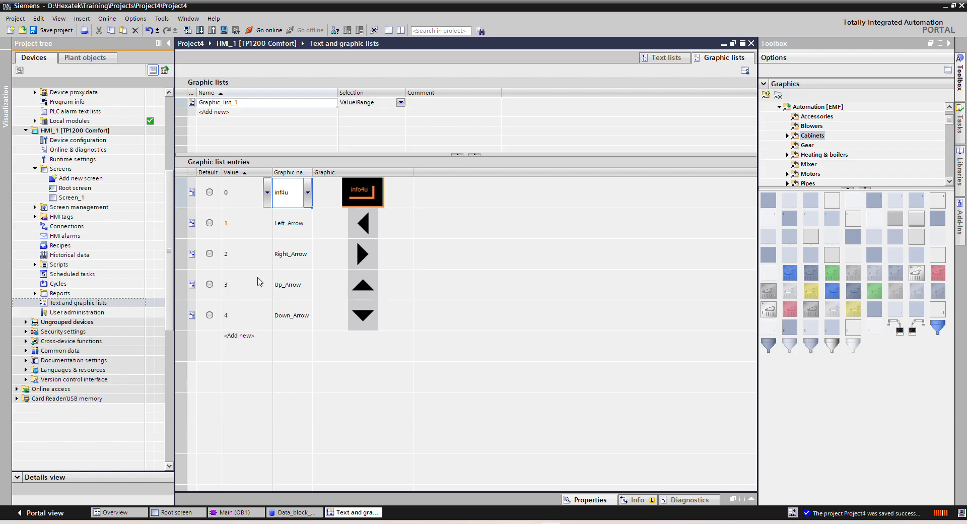
{"action": "left_click", "coordinate": [51, 31]}
{"action": "left_click", "coordinate": [751, 43]}
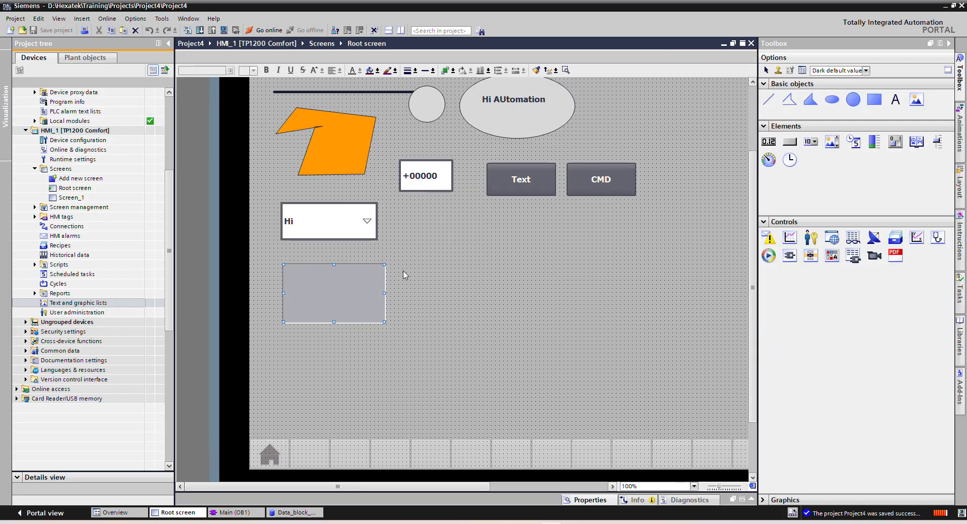
- Start the HMI simulation and test the root screen by entering 4 in the numeric I/O field
{"action": "left_click", "coordinate": [223, 30]}
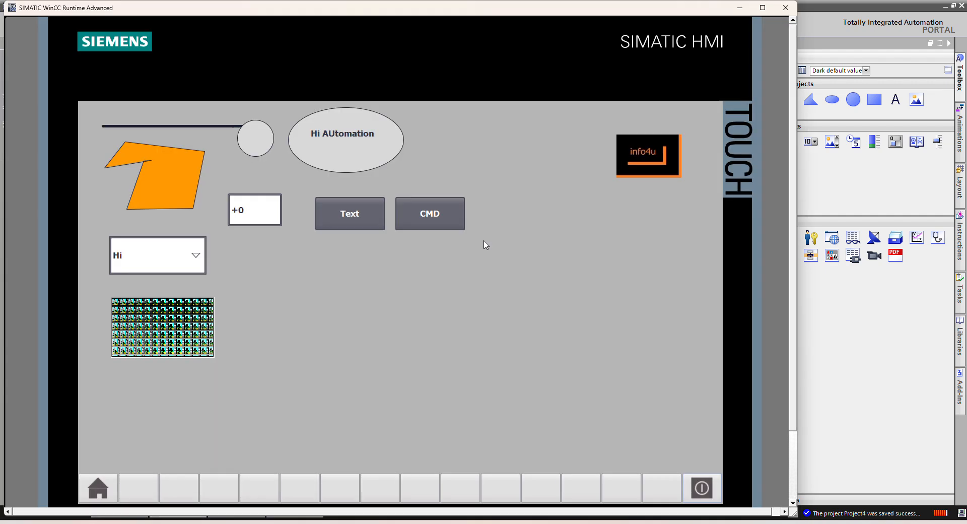
{"action": "left_click", "coordinate": [262, 214]}
{"action": "type", "text": "4"}
{"action": "key", "text": "alt+Tab"}
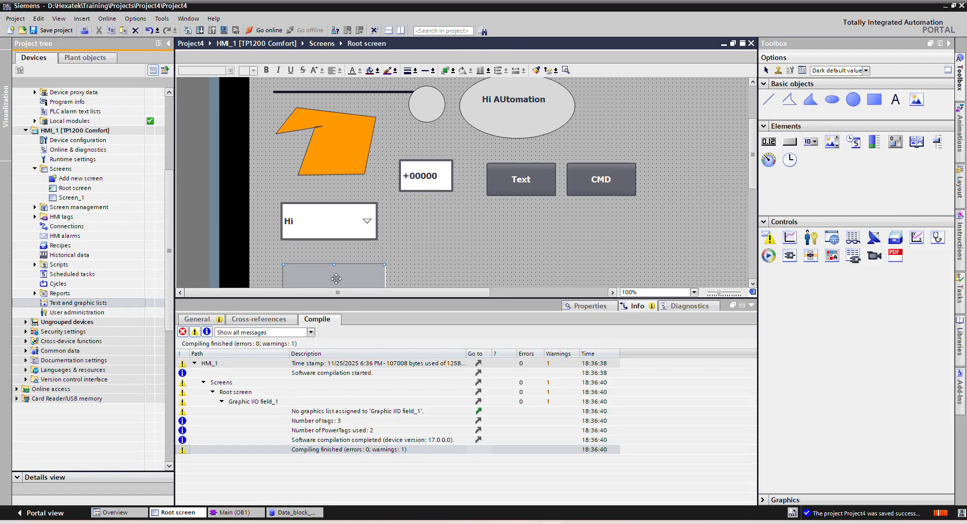
- Assign Graphic_list_1 as the graphic list of the graphic I/O field and save the project
{"action": "left_click", "coordinate": [565, 306]}
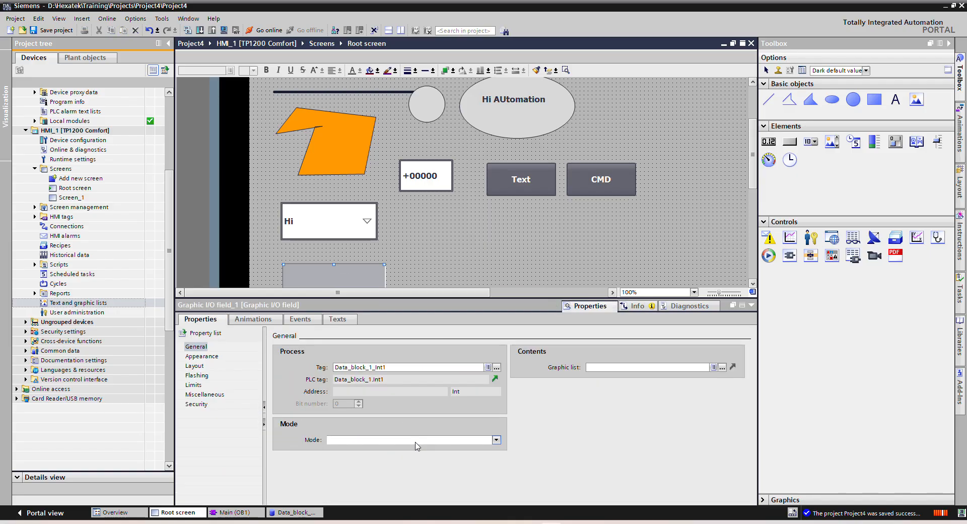
{"action": "left_click", "coordinate": [722, 367]}
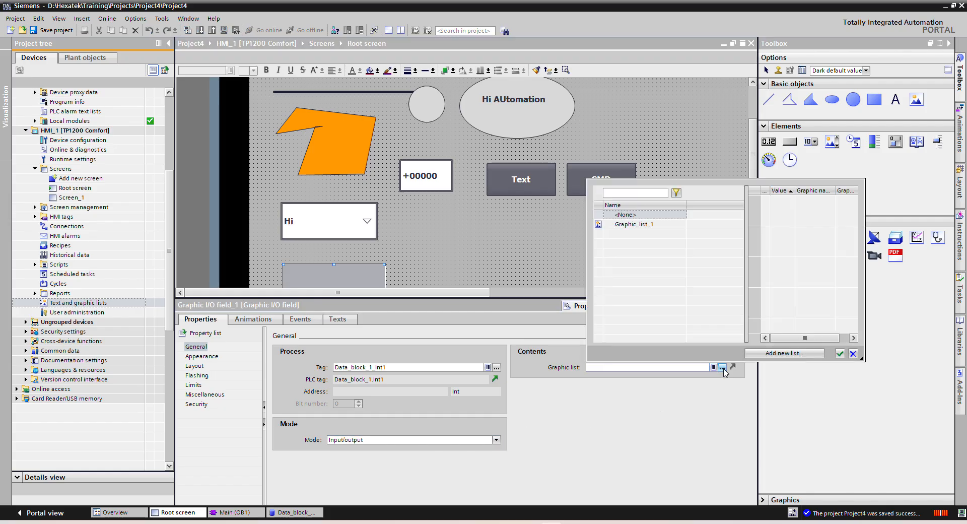
{"action": "left_click", "coordinate": [647, 225]}
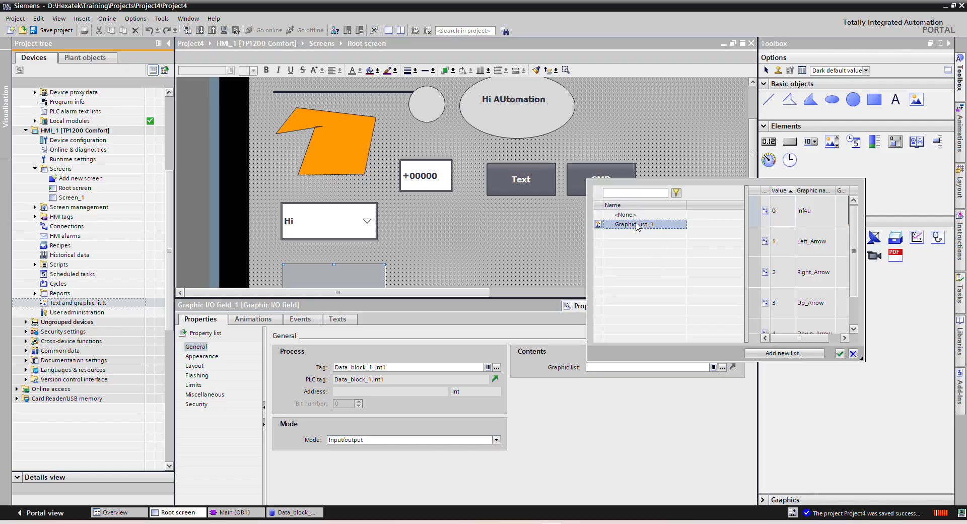
{"action": "left_click", "coordinate": [840, 354]}
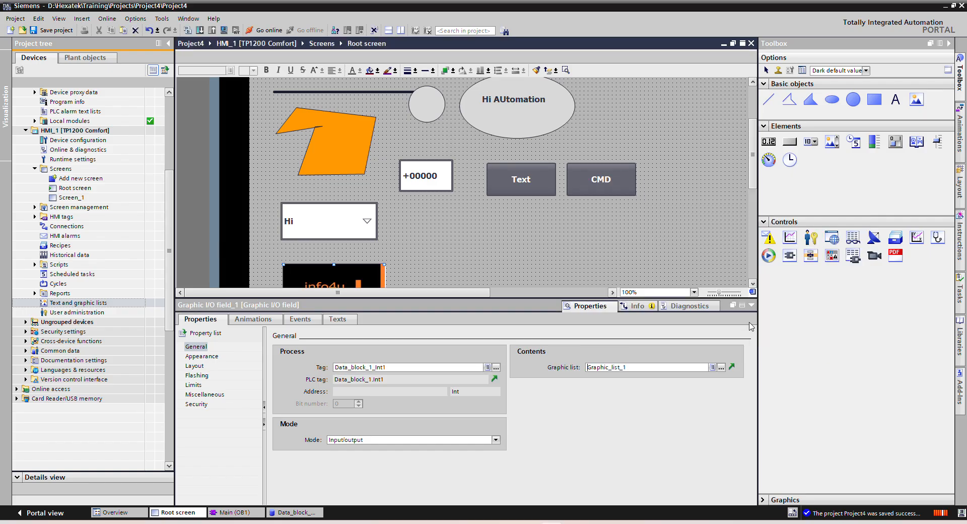
{"action": "left_click", "coordinate": [53, 31]}
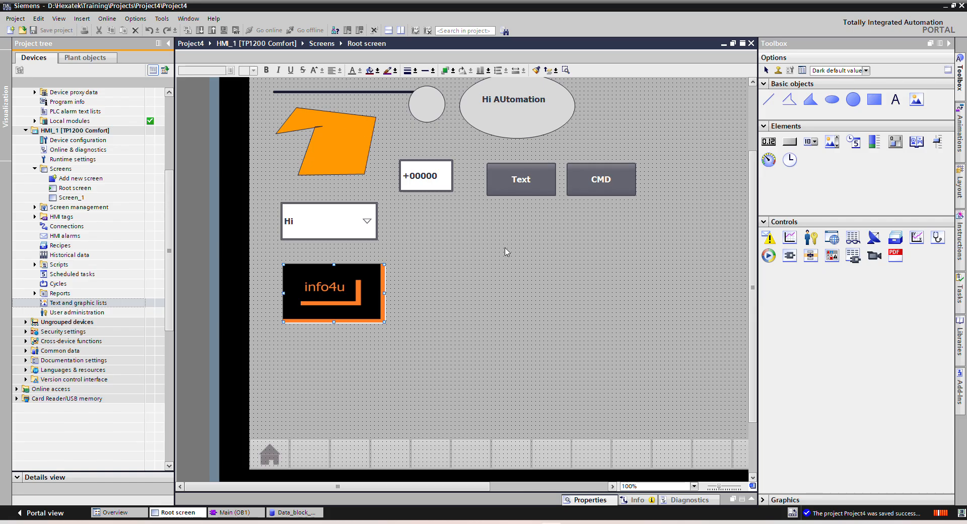
- Restart the HMI simulation and set the numeric I/O field to 4 to check the linked text and graphic
{"action": "left_click", "coordinate": [507, 252]}
{"action": "left_click", "coordinate": [224, 30]}
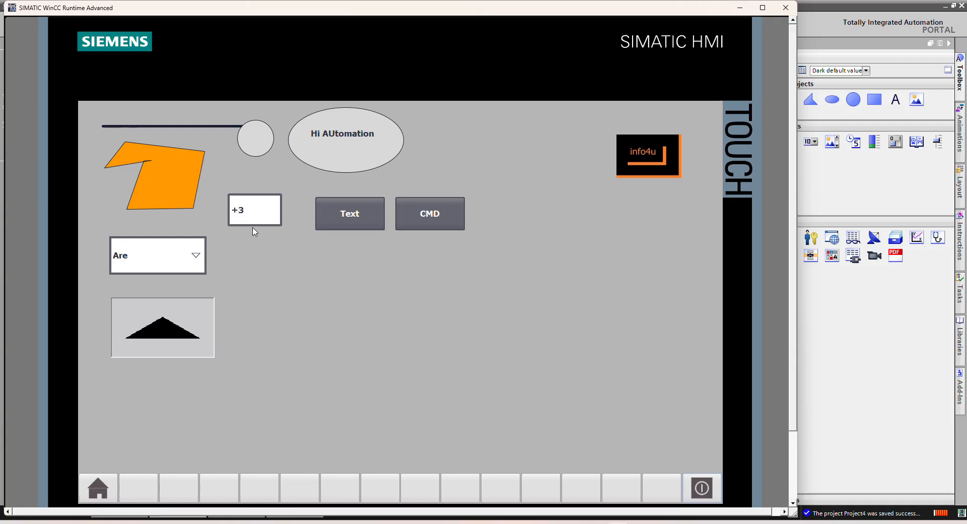
{"action": "left_click", "coordinate": [251, 212]}
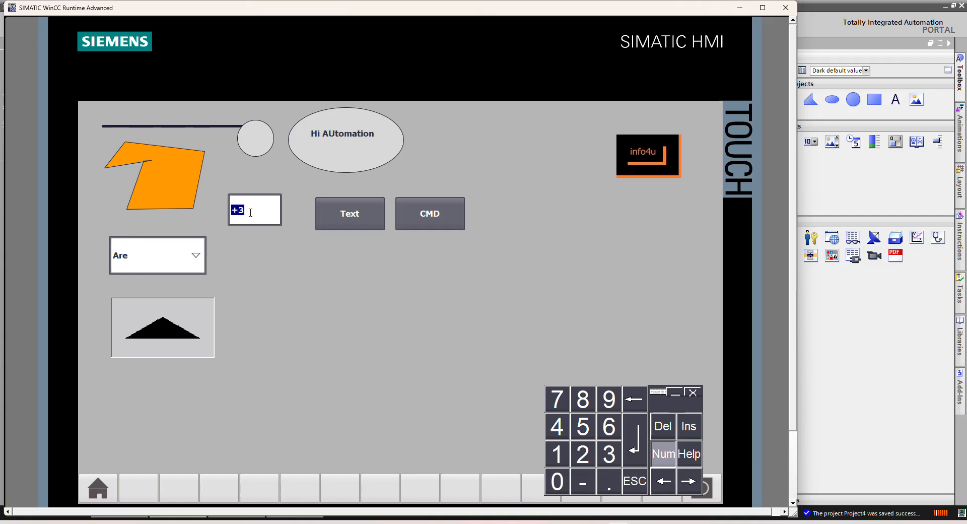
{"action": "type", "text": "4"}
{"action": "key", "text": "Return"}
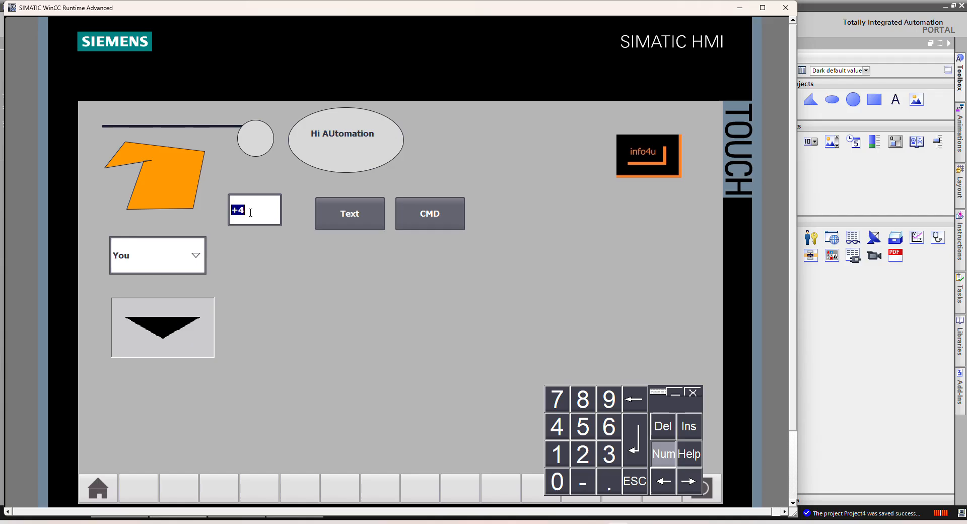
- Test all list entries by setting the numeric I/O field to 0, 1, 2, 3, 4 and 0 again, then return to TIA Portal
{"action": "type", "text": "0"}
{"action": "key", "text": "Return"}
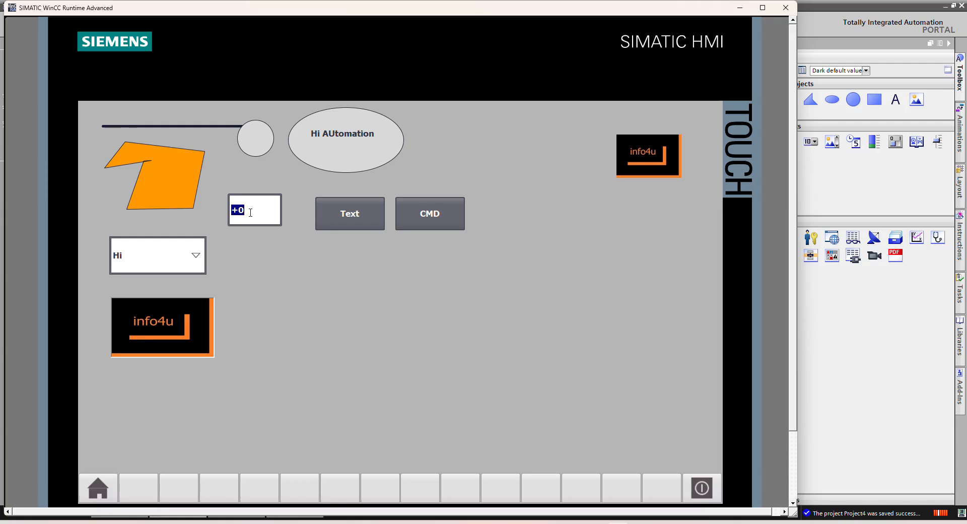
{"action": "type", "text": "1"}
{"action": "key", "text": "Return"}
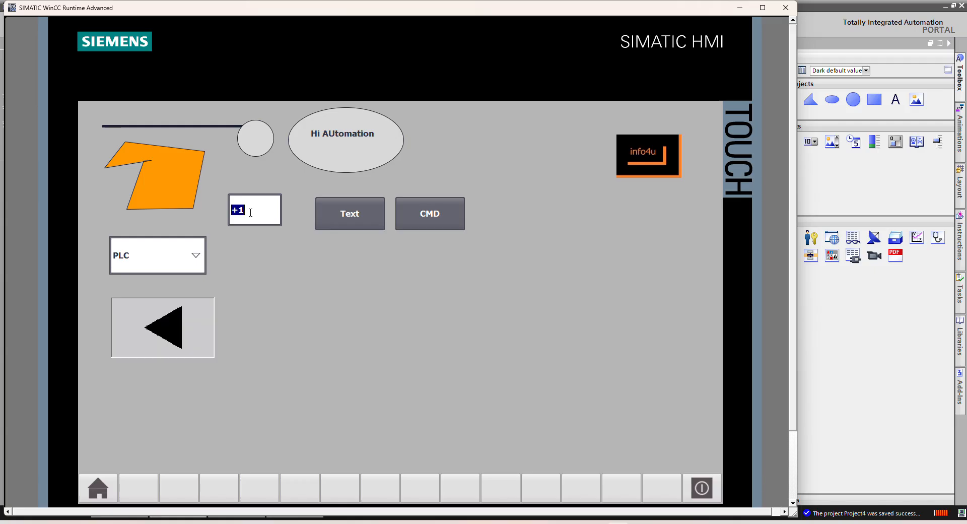
{"action": "type", "text": "2"}
{"action": "key", "text": "Return"}
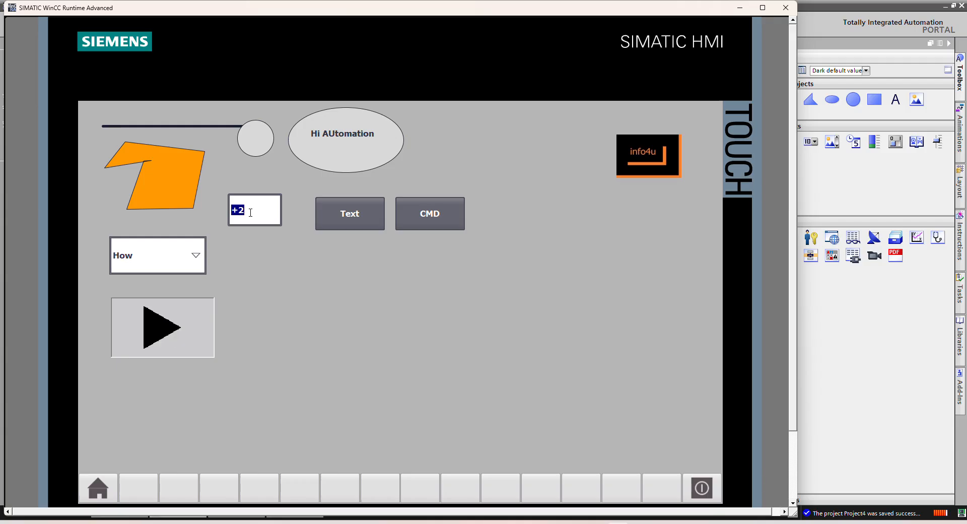
{"action": "type", "text": "3"}
{"action": "key", "text": "Return"}
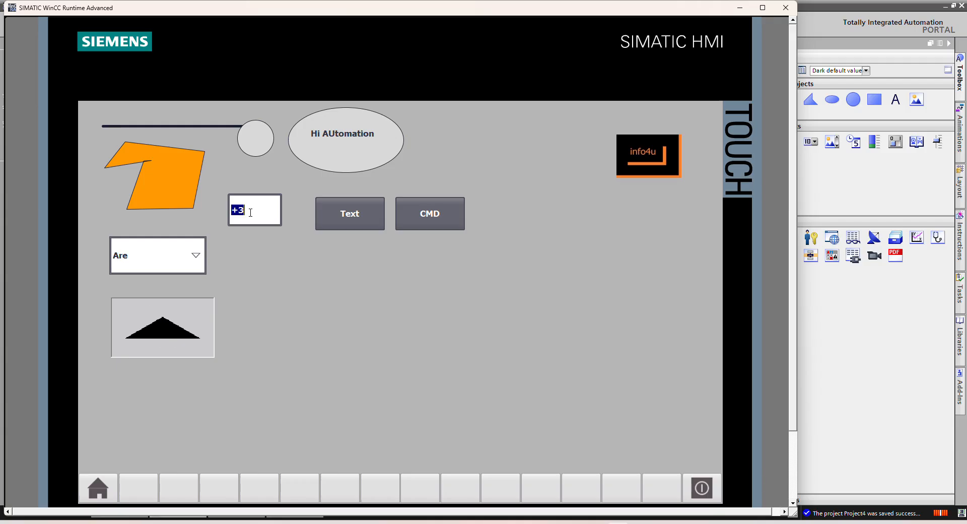
{"action": "type", "text": "4"}
{"action": "key", "text": "Return"}
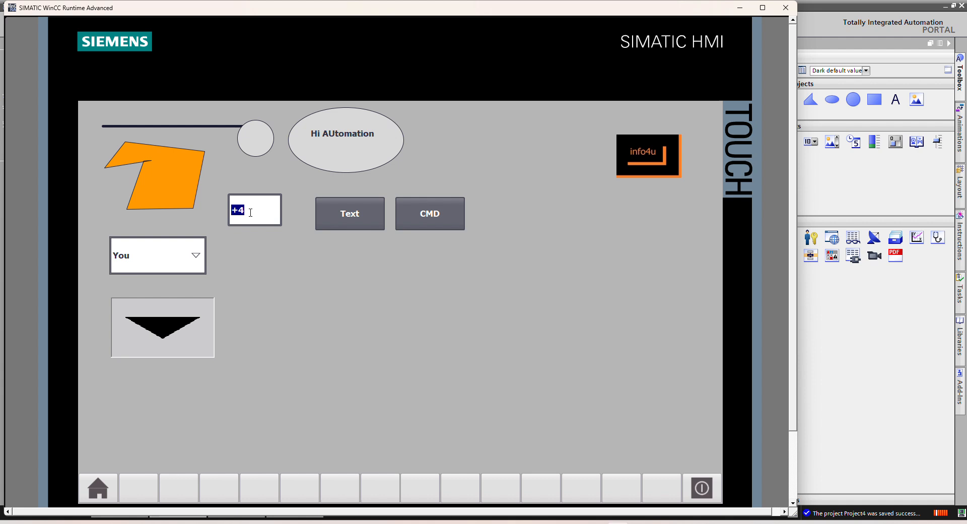
{"action": "type", "text": "0"}
{"action": "key", "text": "Return"}
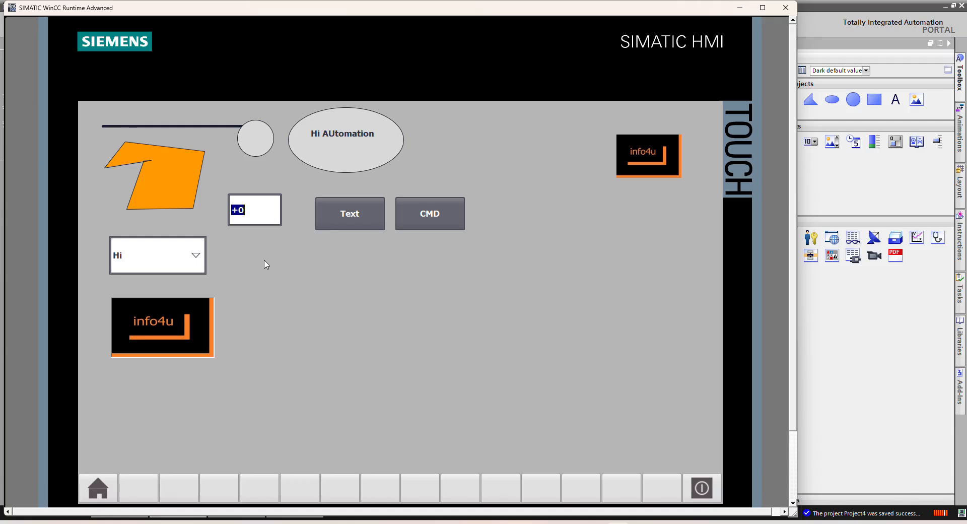
{"action": "key", "text": "alt+Tab"}
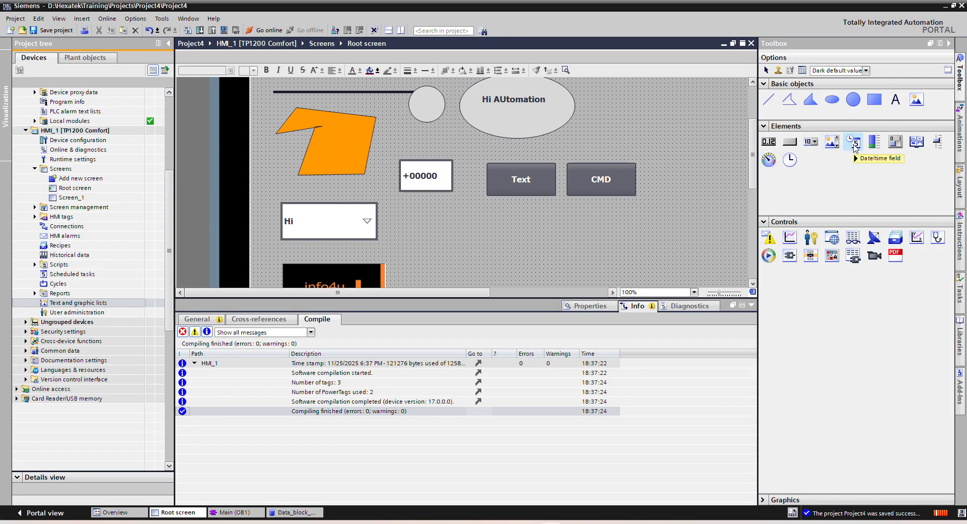
- Place a date/time field on the root screen to the right of the "Hi AUtomation" ellipse
{"action": "left_click", "coordinate": [752, 307]}
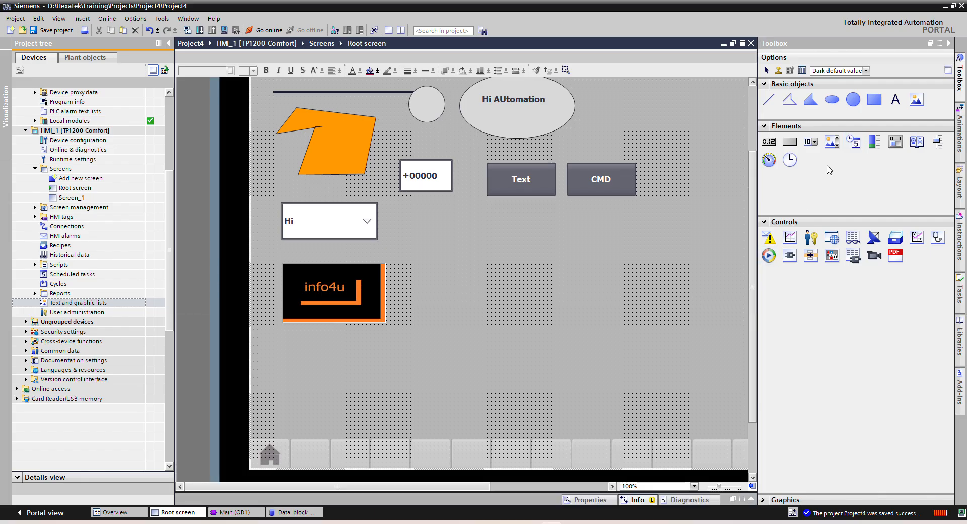
{"action": "left_click", "coordinate": [855, 146]}
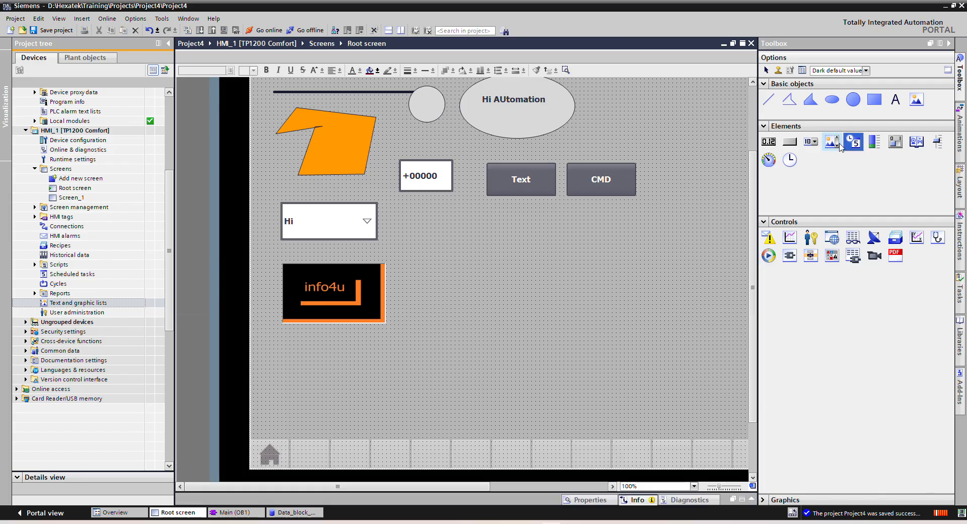
{"action": "left_click", "coordinate": [609, 96]}
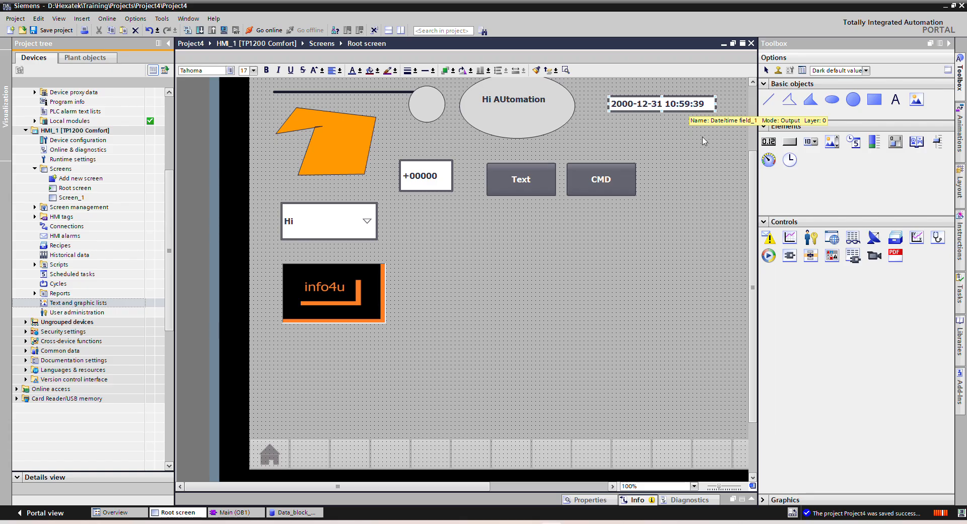
- Place a bar on the root screen below the numeric I/O field and a slider of similar height beside it
{"action": "left_click", "coordinate": [875, 143]}
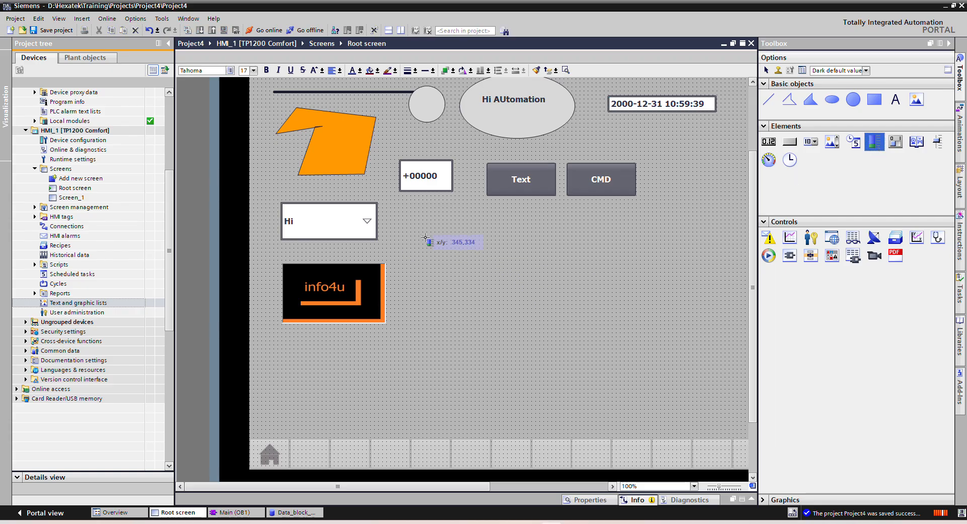
{"action": "mouse_move", "coordinate": [424, 235]}
{"action": "left_mouse_down"}
{"action": "mouse_move", "coordinate": [439, 317]}
{"action": "mouse_move", "coordinate": [477, 361]}
{"action": "left_mouse_up"}
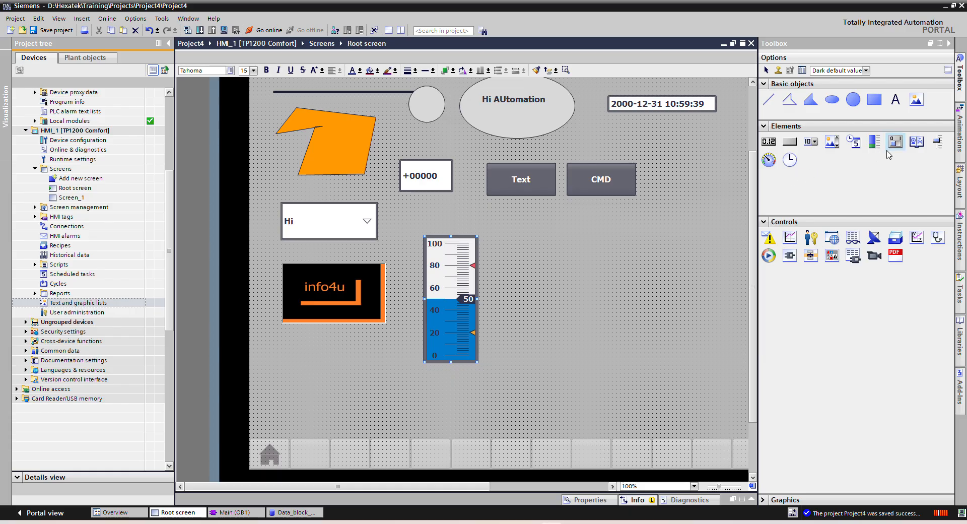
{"action": "left_click", "coordinate": [938, 144]}
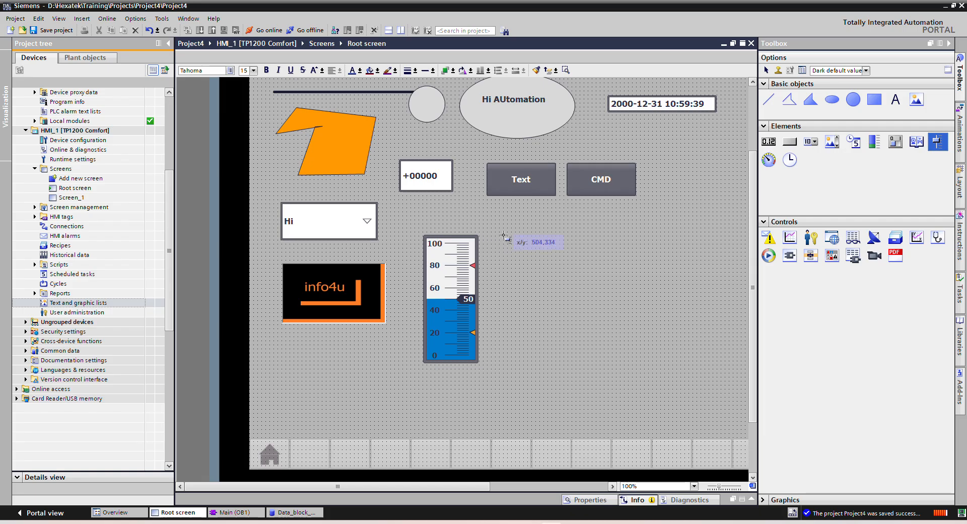
{"action": "left_click_drag", "start_coordinate": [504, 235], "coordinate": [546, 365]}
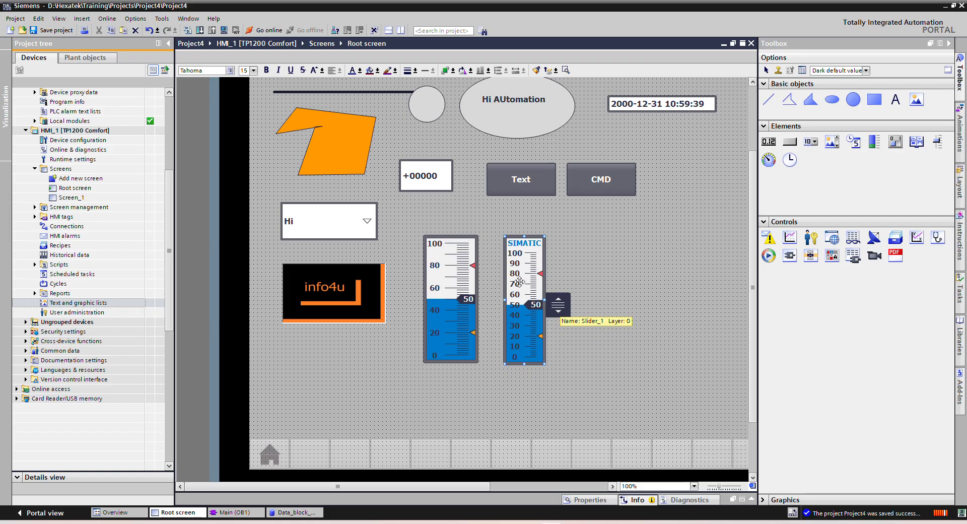
- Assign Int1 from Data_block_1 as the process tag of the bar
{"action": "right_click", "coordinate": [457, 272]}
{"action": "left_click", "coordinate": [479, 425]}
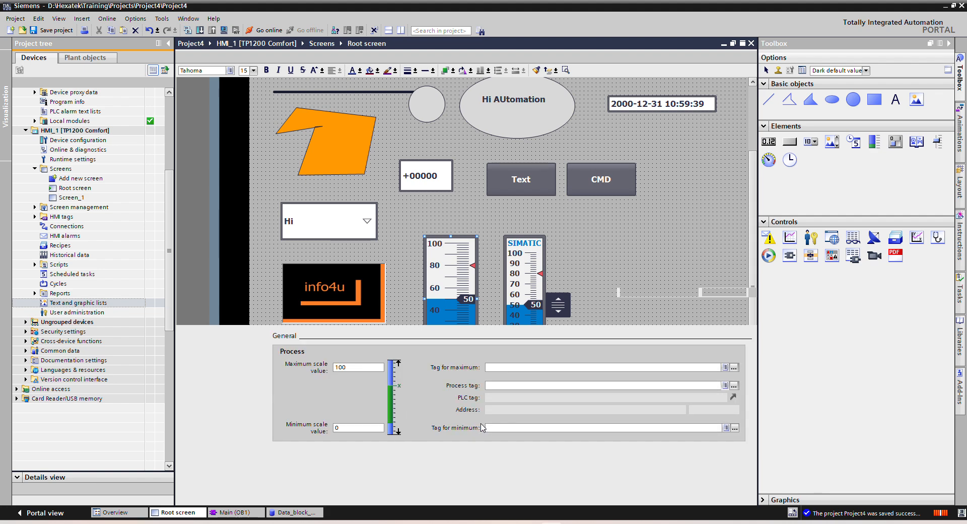
{"action": "left_click", "coordinate": [734, 386]}
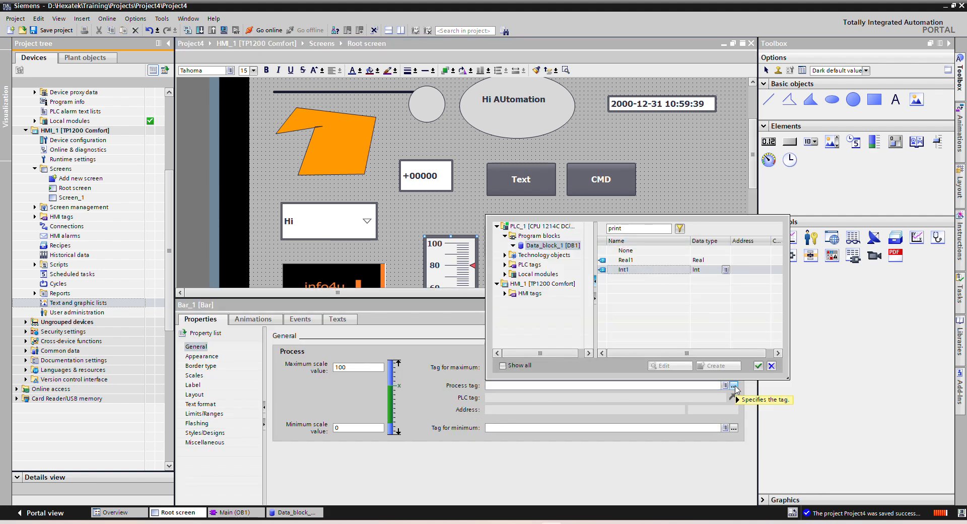
{"action": "double_click", "coordinate": [635, 271]}
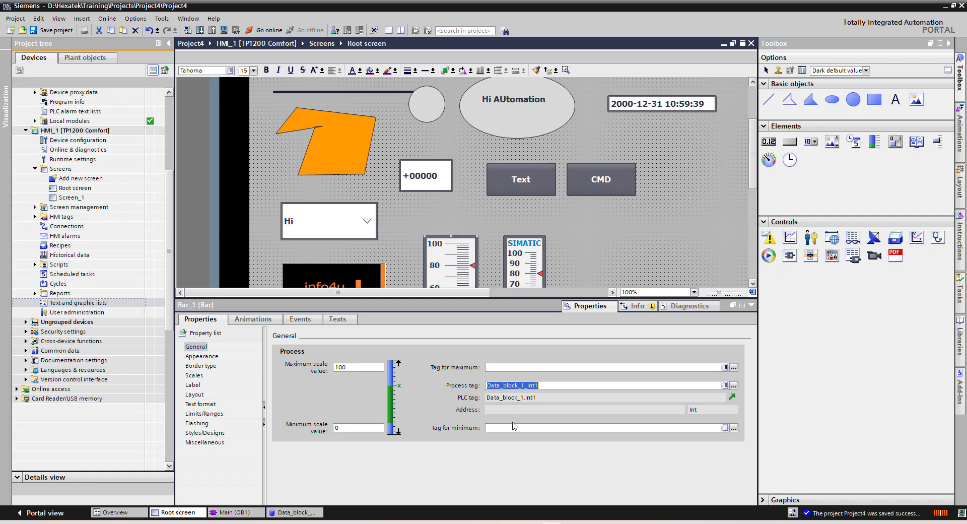
- Link the slider's process tag to Int1 from Data_block_1
{"action": "left_click", "coordinate": [528, 257]}
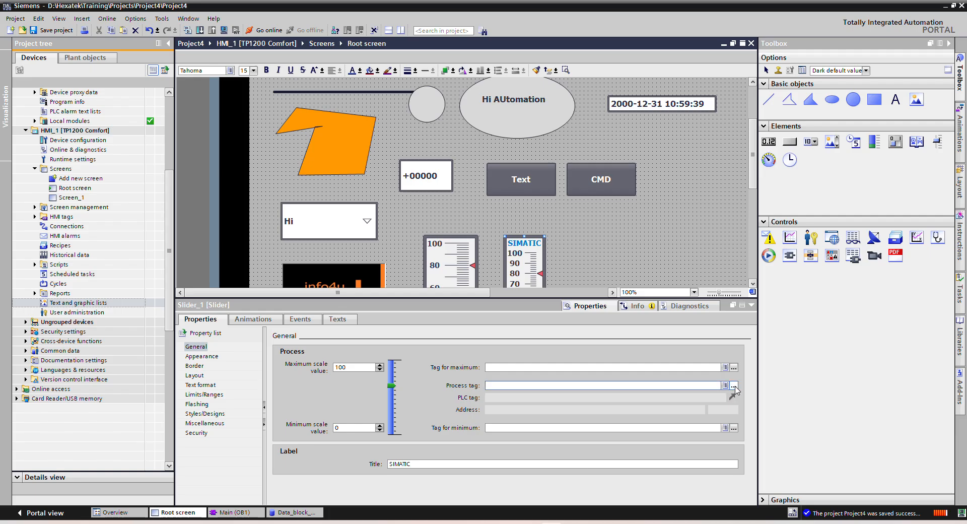
{"action": "left_click", "coordinate": [734, 386]}
{"action": "left_click", "coordinate": [628, 262]}
{"action": "double_click", "coordinate": [628, 262]}
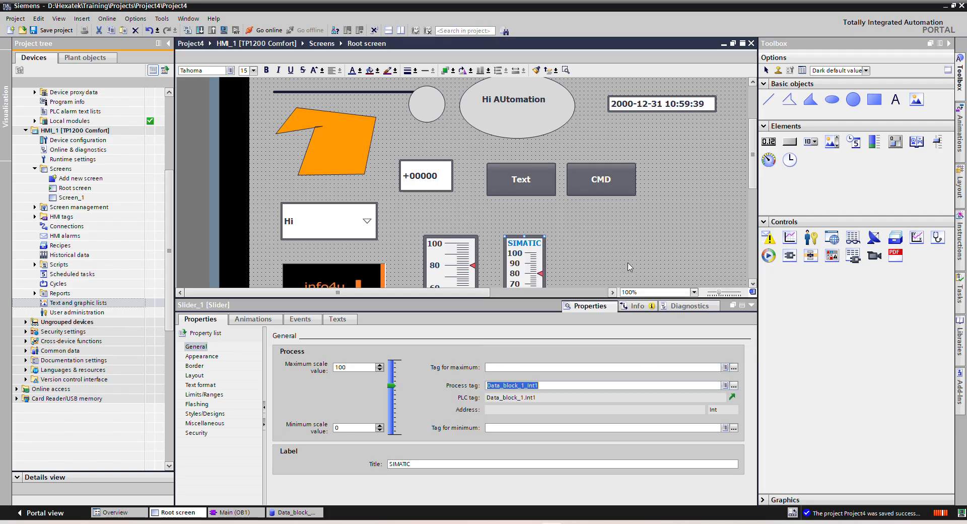
- Narrow the bar and bring it closer to the slider so both have a similar width
{"action": "left_click", "coordinate": [751, 305]}
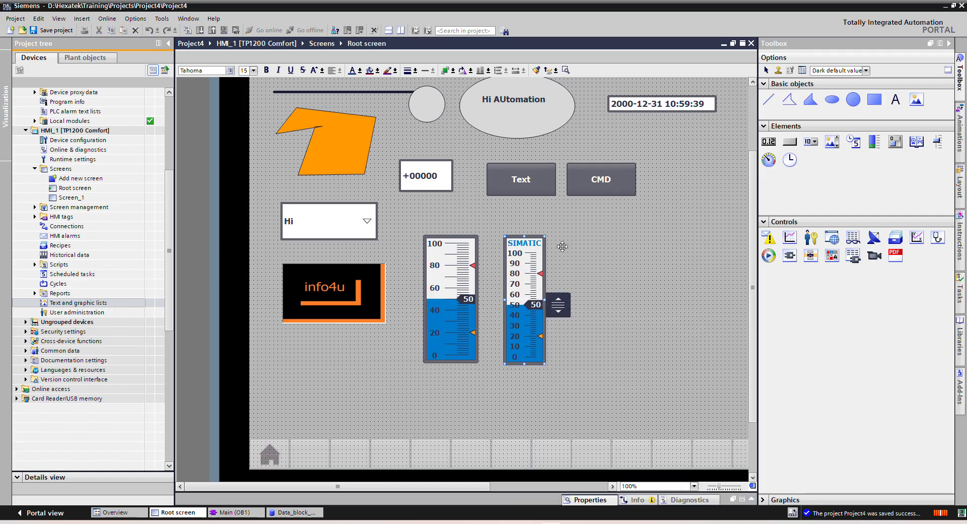
{"action": "left_click", "coordinate": [474, 299]}
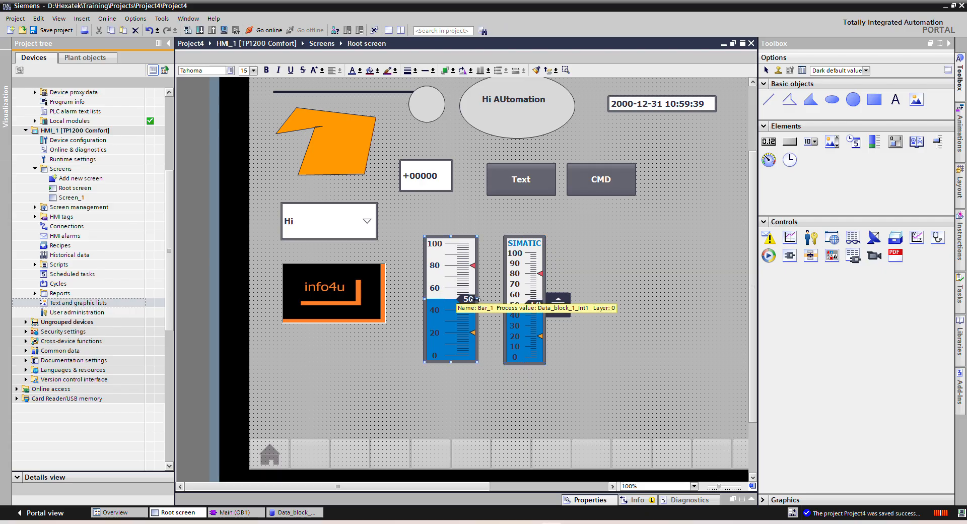
{"action": "mouse_move", "coordinate": [474, 299]}
{"action": "left_mouse_down"}
{"action": "mouse_move", "coordinate": [455, 298]}
{"action": "mouse_move", "coordinate": [468, 298]}
{"action": "left_mouse_up"}
- Review the bar's general, appearance, border type, scales and label properties
{"action": "right_click", "coordinate": [464, 277]}
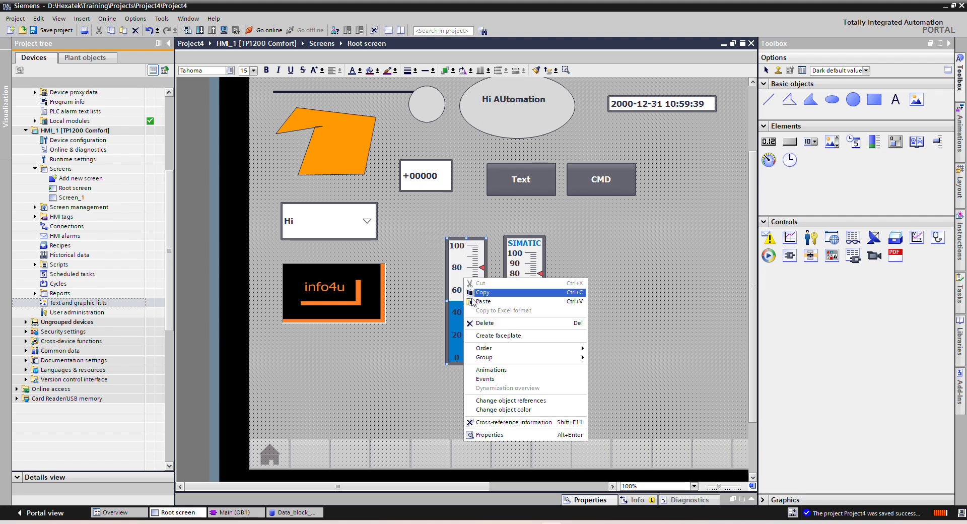
{"action": "left_click", "coordinate": [493, 434]}
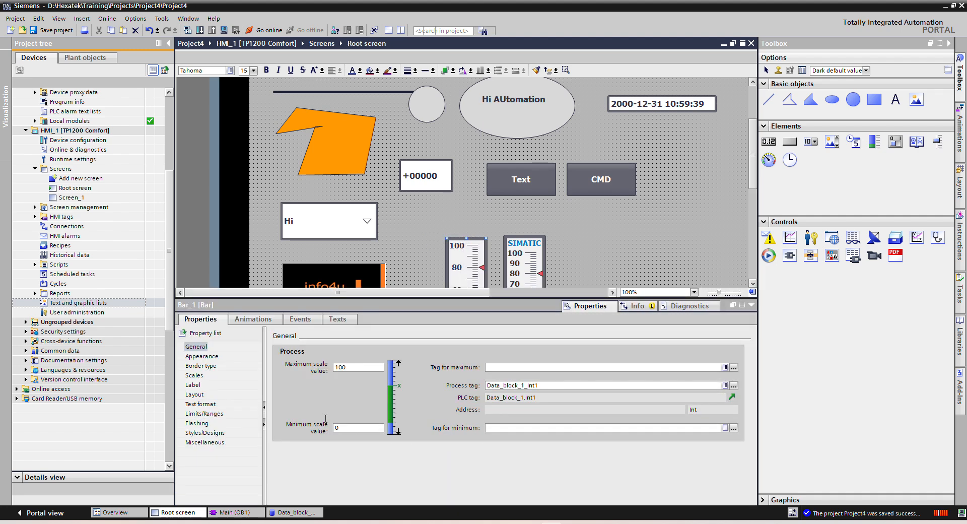
{"action": "left_click", "coordinate": [202, 356]}
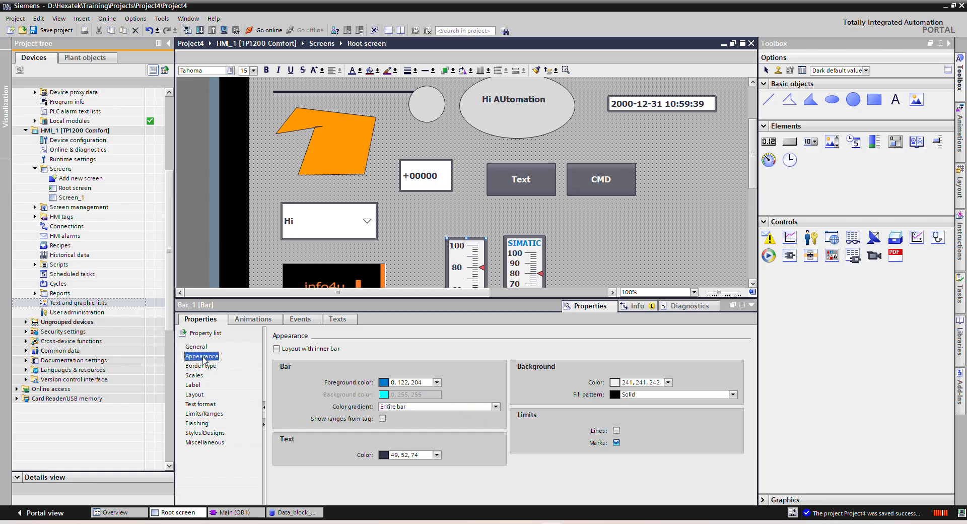
{"action": "left_click", "coordinate": [202, 366]}
{"action": "left_click", "coordinate": [194, 375]}
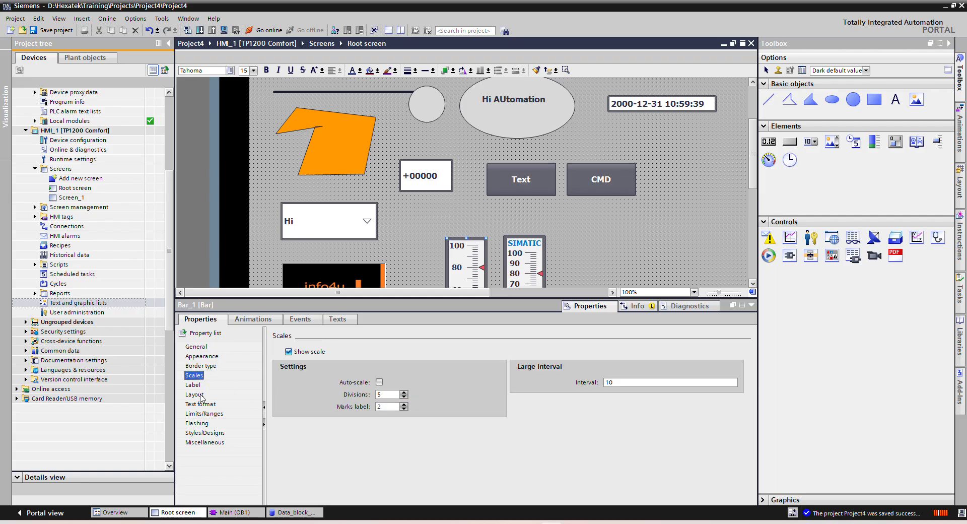
{"action": "left_click", "coordinate": [194, 385]}
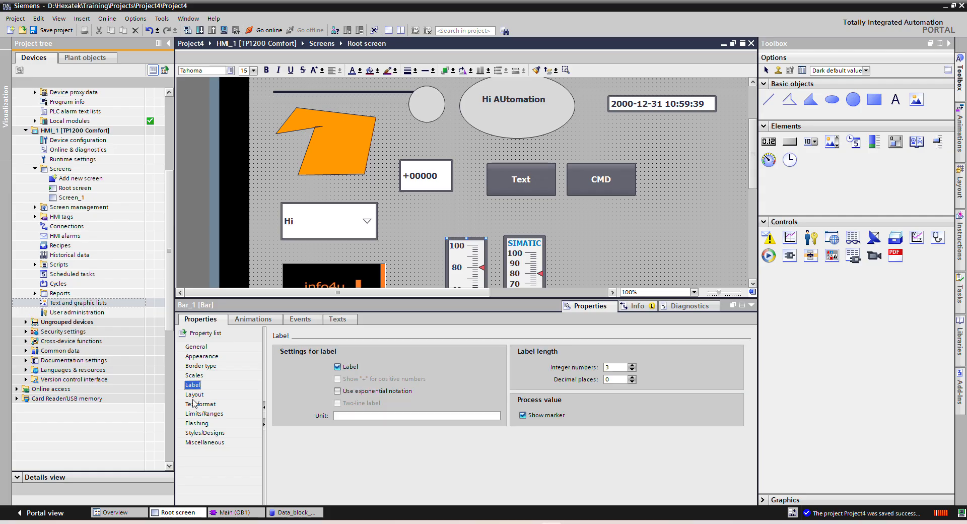
{"action": "left_click", "coordinate": [751, 305]}
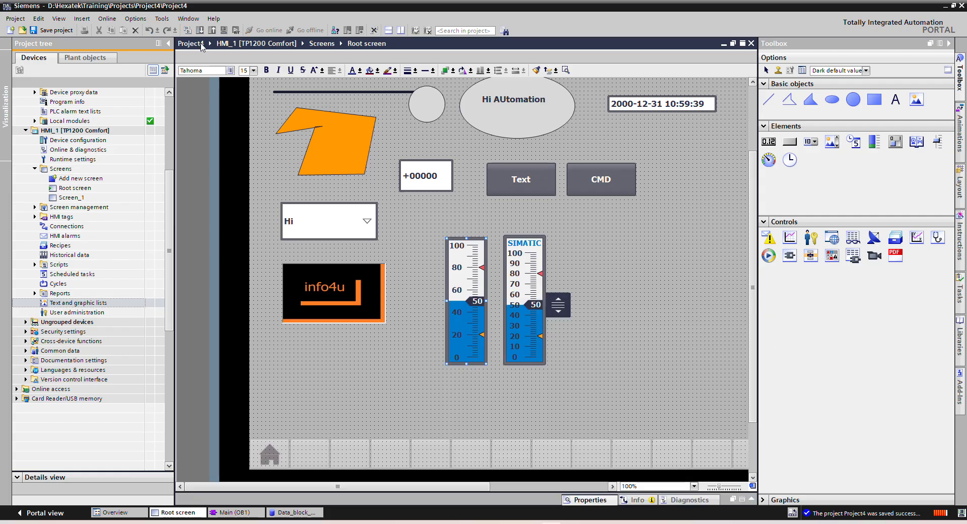
- Save the project and start the HMI simulation with the new bar and slider
{"action": "left_click", "coordinate": [394, 155]}
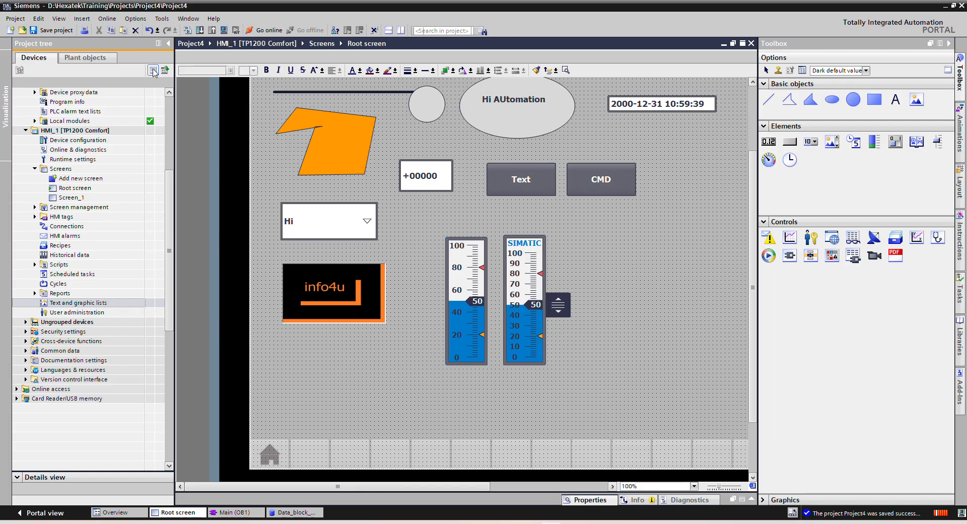
{"action": "left_click", "coordinate": [51, 32]}
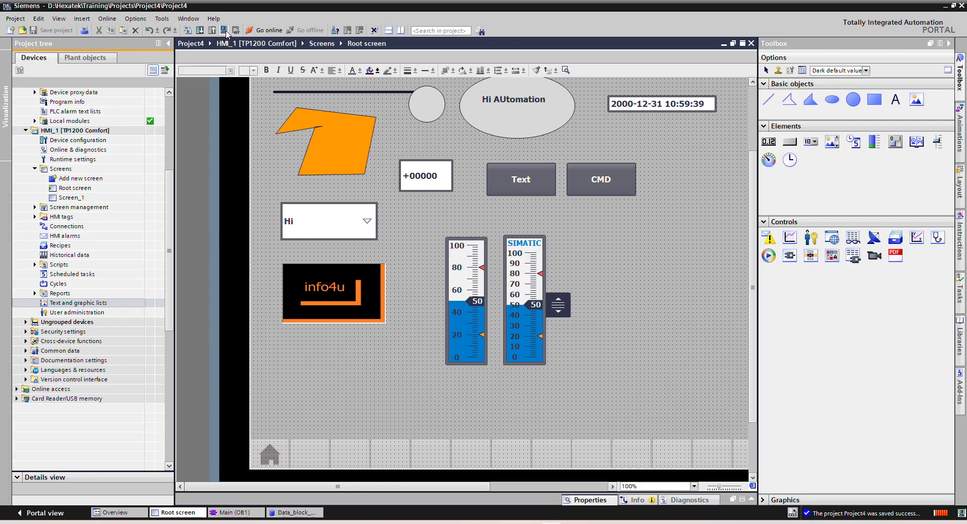
{"action": "left_click", "coordinate": [224, 31]}
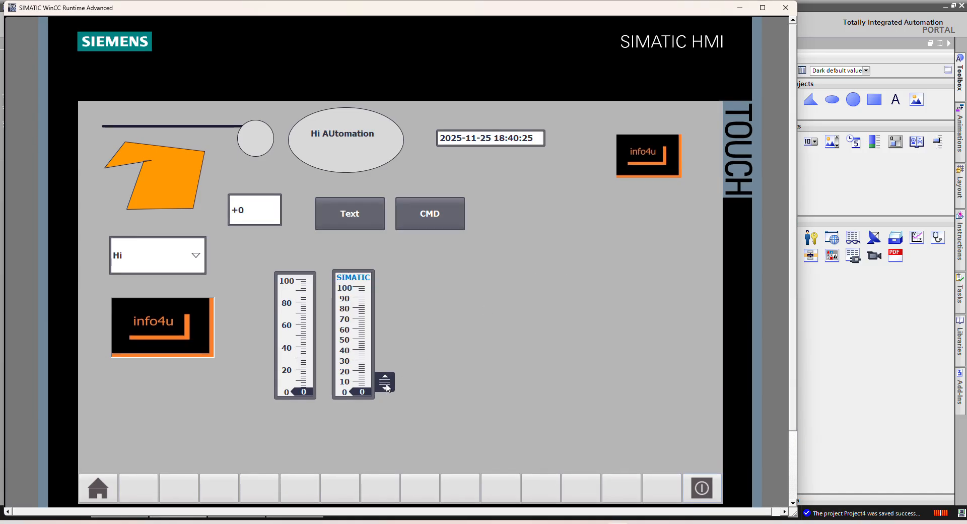
- Test the slider in the simulation by moving it to 100, 24 and 0, then return to TIA Portal
{"action": "left_click_drag", "start_coordinate": [388, 389], "coordinate": [400, 280]}
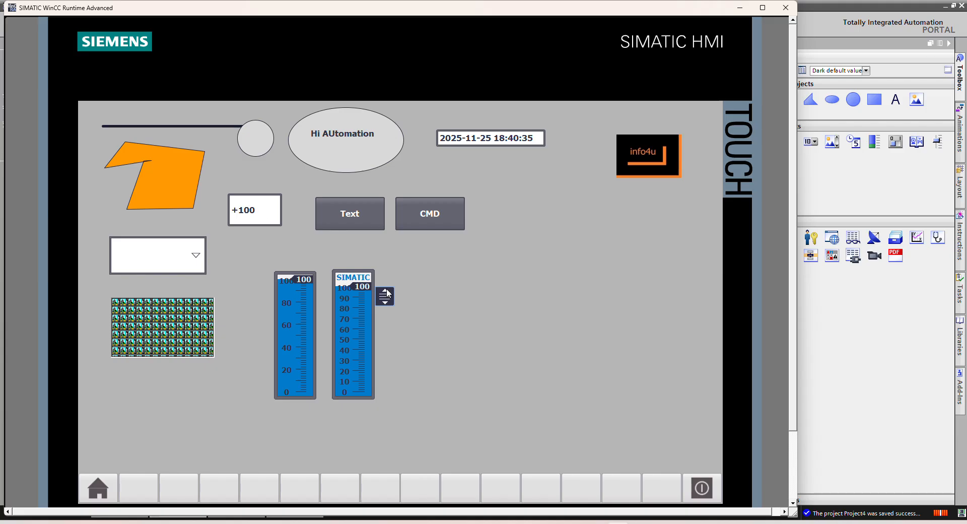
{"action": "left_click_drag", "start_coordinate": [388, 300], "coordinate": [386, 370]}
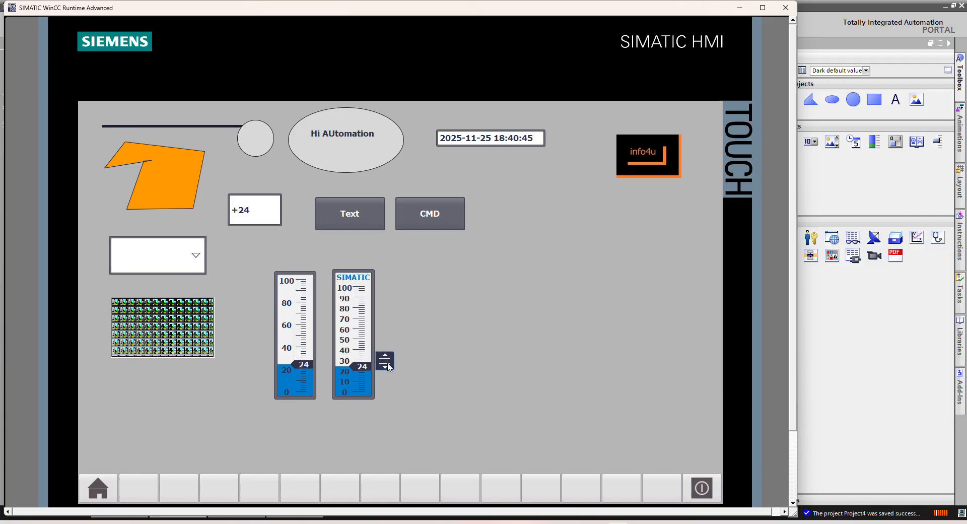
{"action": "left_click_drag", "start_coordinate": [388, 367], "coordinate": [393, 396]}
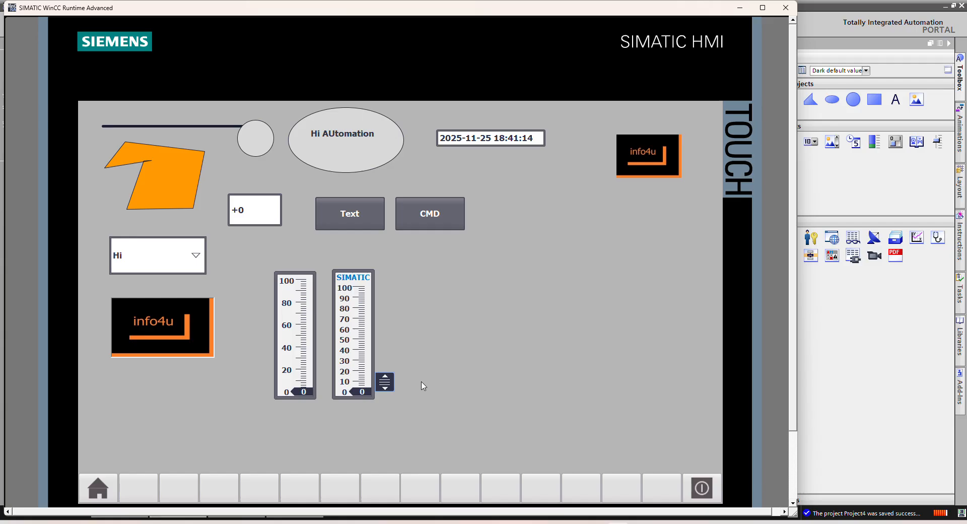
{"action": "key", "text": "alt+Tab"}
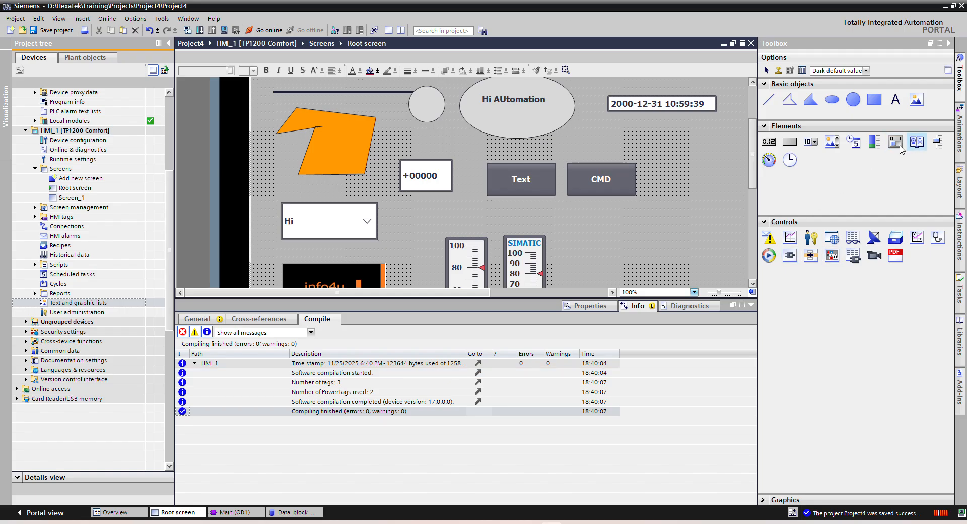
- Place a switch on the root screen to the right of the slider, below the CMD button
{"action": "left_click", "coordinate": [750, 305]}
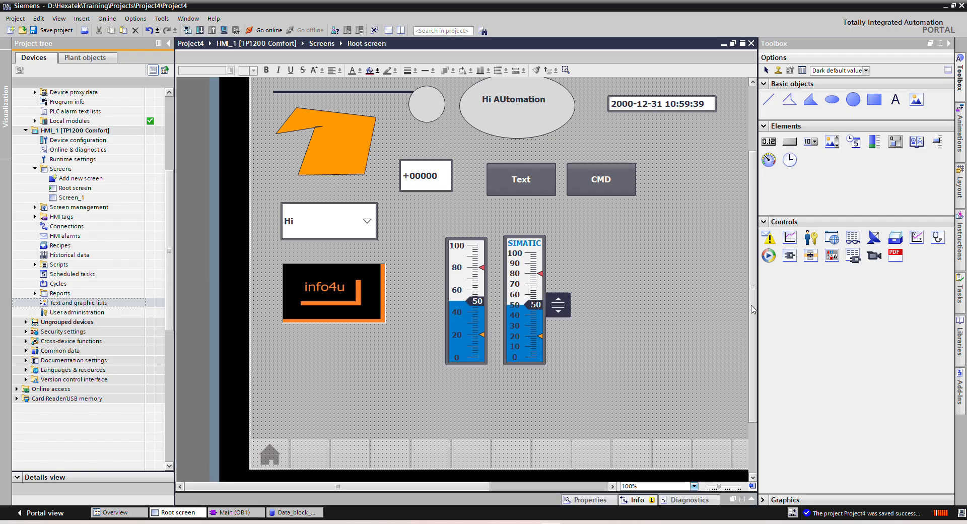
{"action": "left_click", "coordinate": [895, 142]}
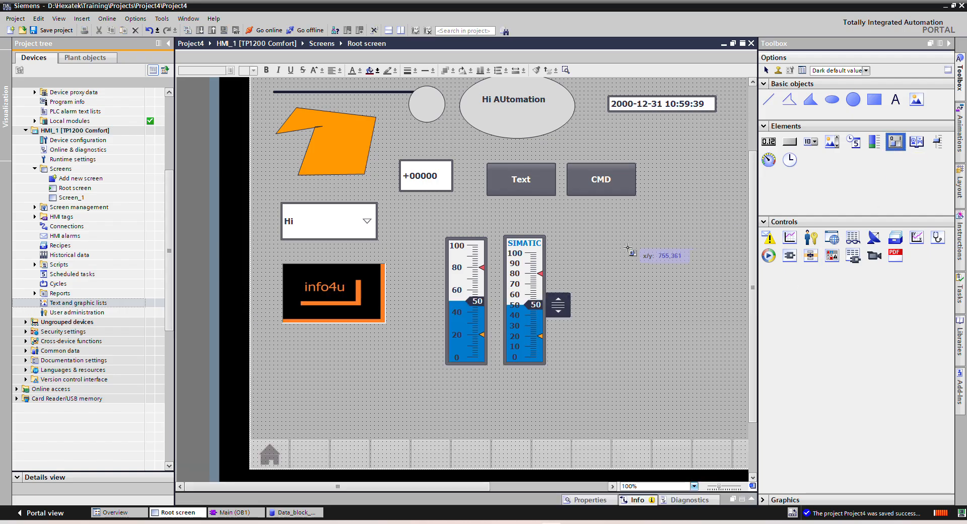
{"action": "left_click_drag", "start_coordinate": [592, 233], "coordinate": [687, 271]}
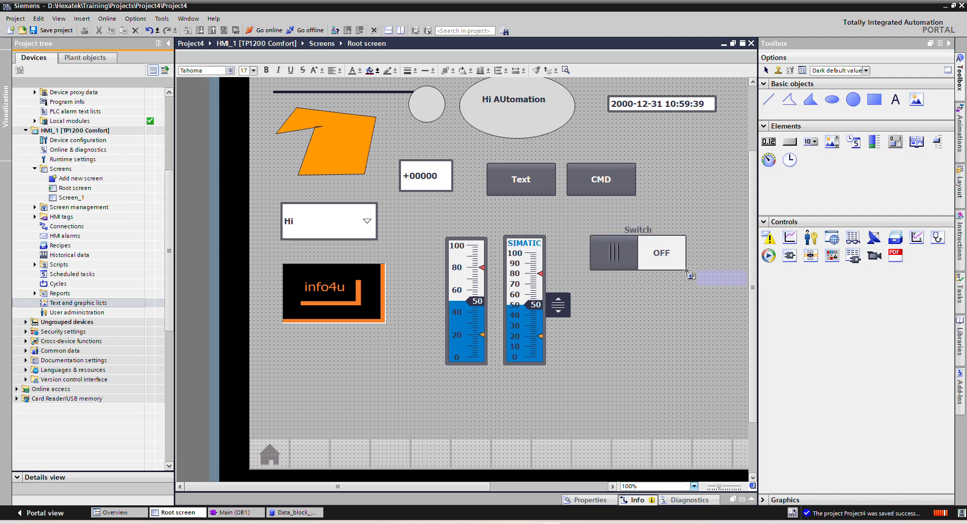
- Try the Switch with graphic format for the new switch, then set its format to Switch with text
{"action": "right_click", "coordinate": [657, 260]}
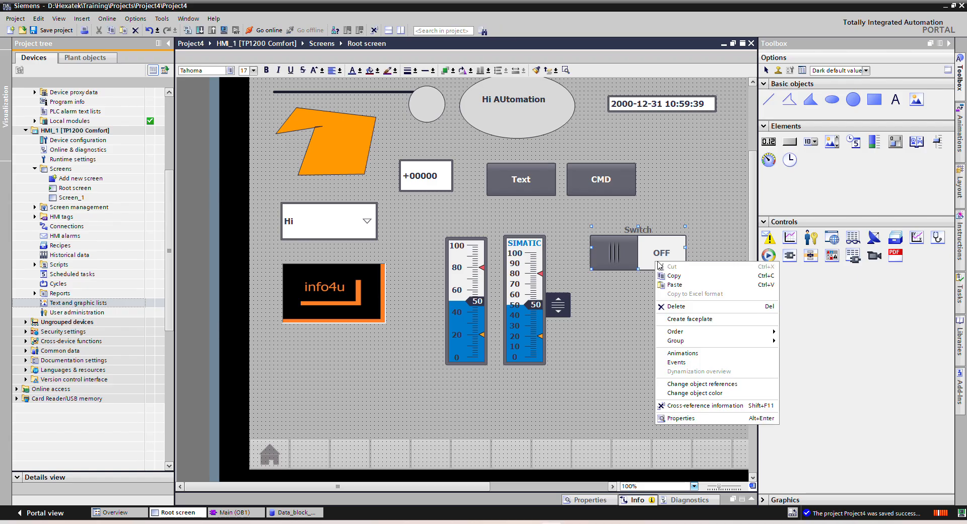
{"action": "left_click", "coordinate": [705, 476]}
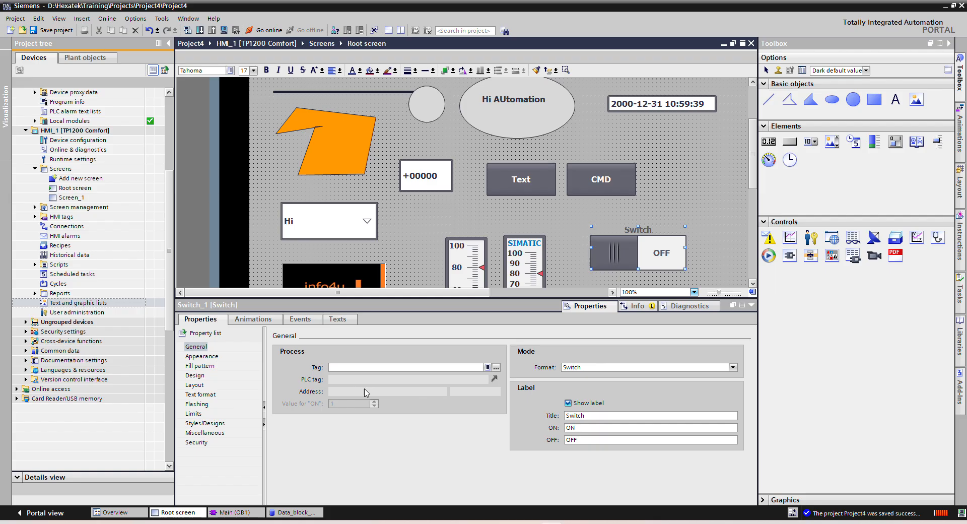
{"action": "left_click", "coordinate": [732, 367]}
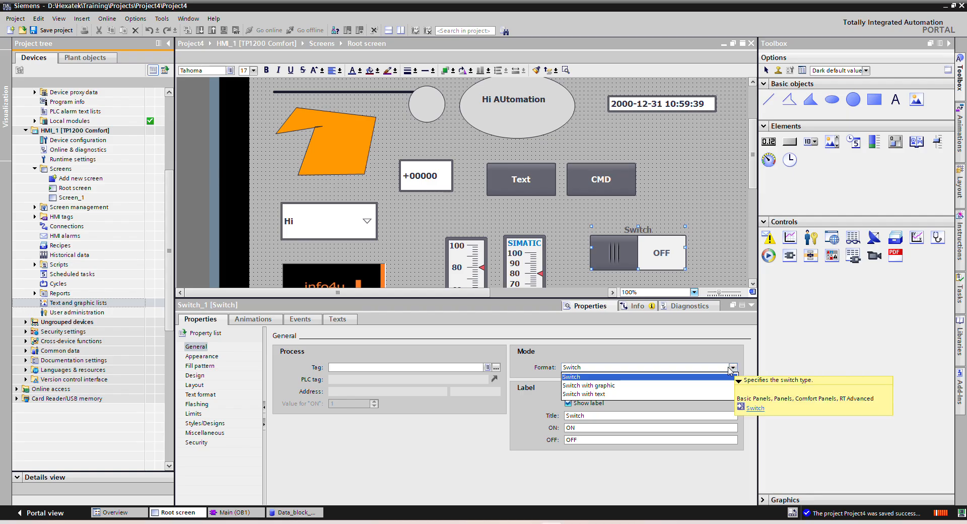
{"action": "left_click", "coordinate": [611, 386]}
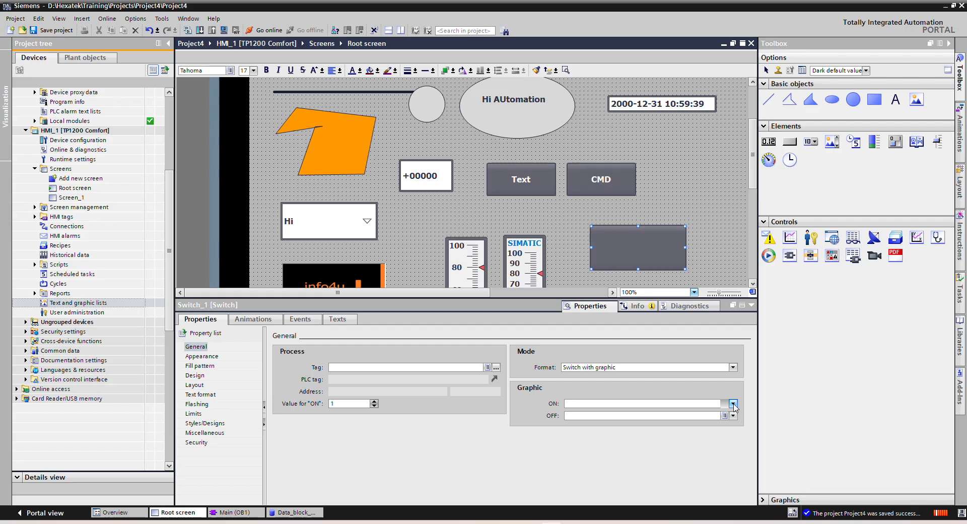
{"action": "left_click", "coordinate": [733, 368]}
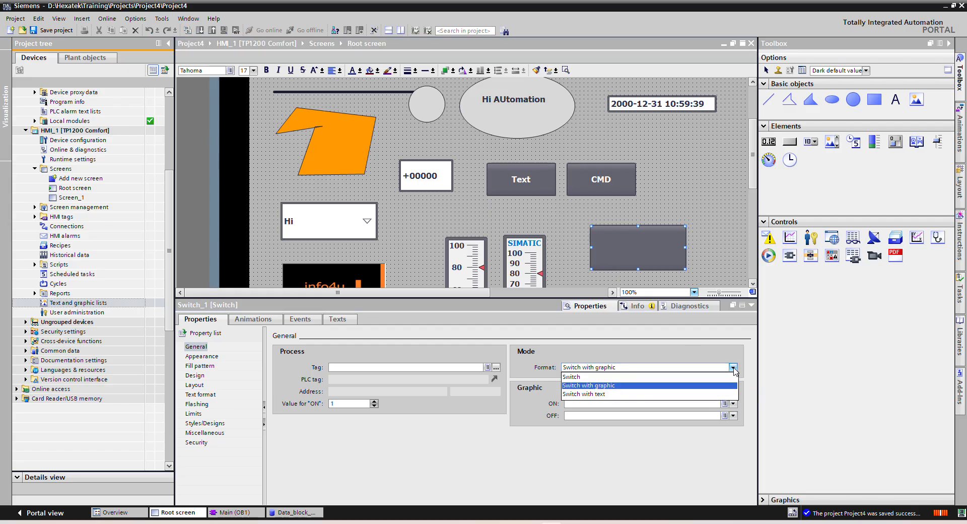
{"action": "left_click", "coordinate": [615, 394]}
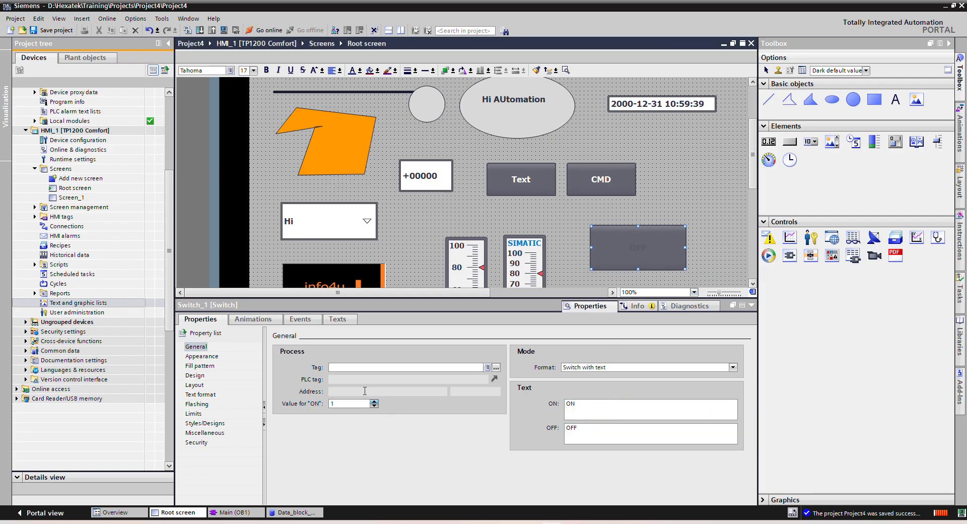
- Link the switch's process tag to Bool1 of Data_block_1
{"action": "left_click", "coordinate": [496, 367]}
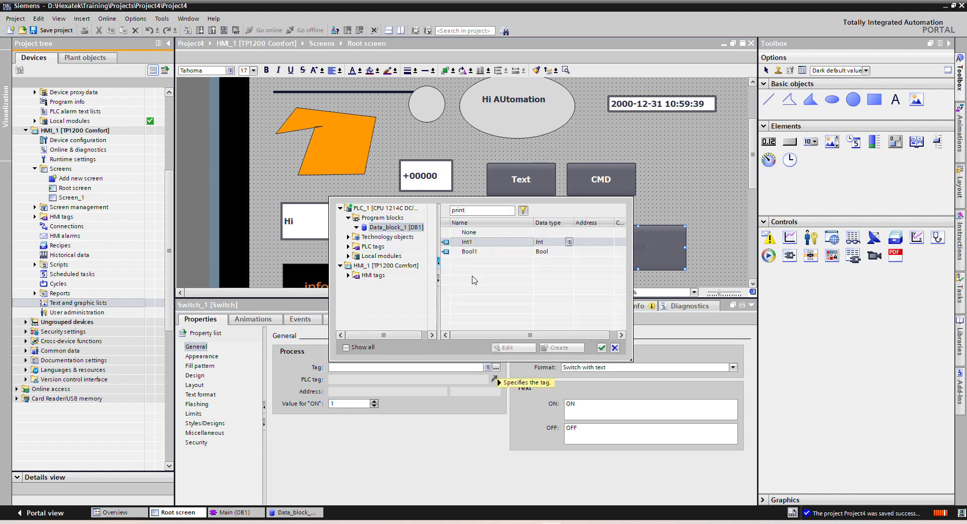
{"action": "left_click", "coordinate": [471, 253]}
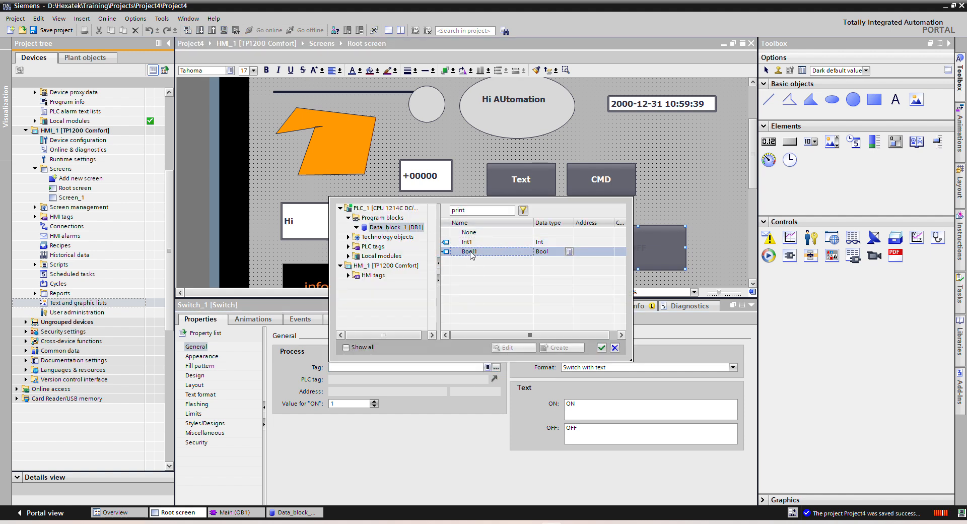
{"action": "left_click", "coordinate": [602, 348]}
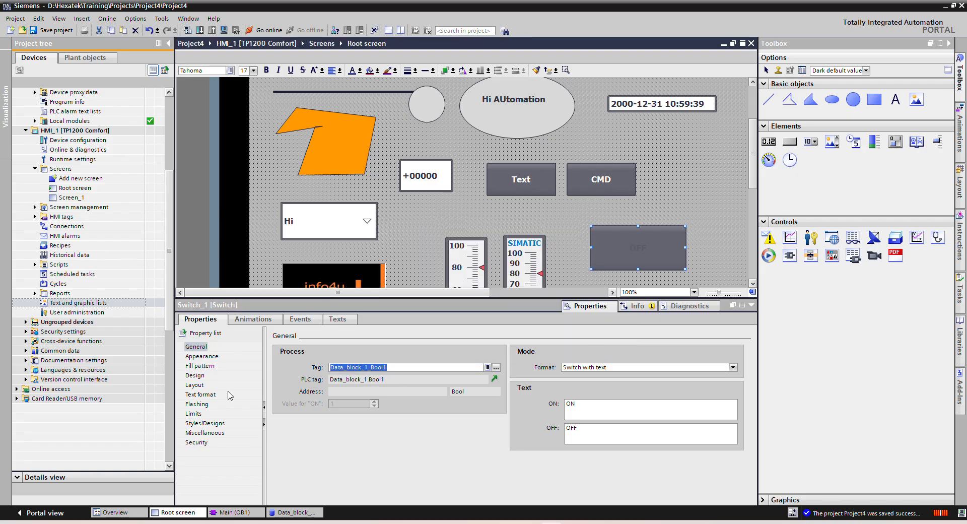
- Set the switch's text color to yellow (255, 255, 0) and review its ON and OFF label texts
{"action": "left_click", "coordinate": [202, 356]}
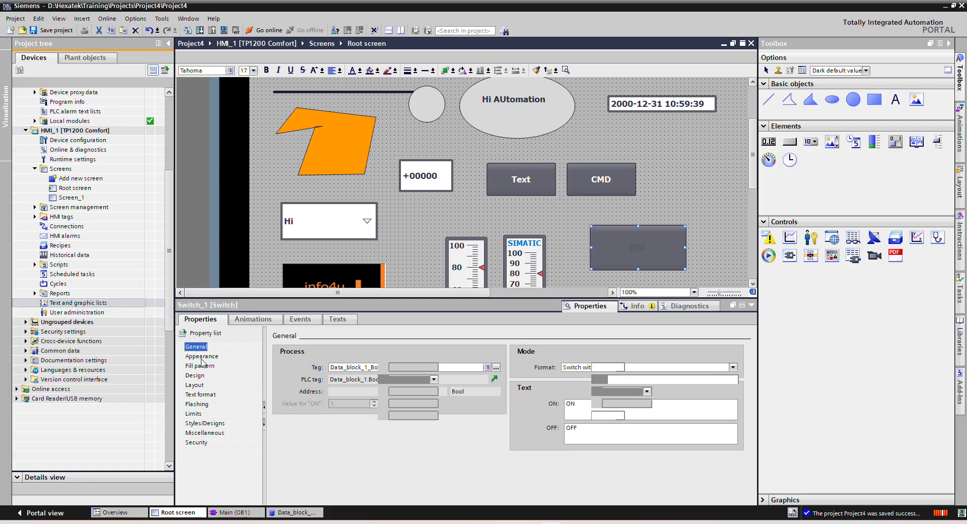
{"action": "left_click", "coordinate": [436, 380]}
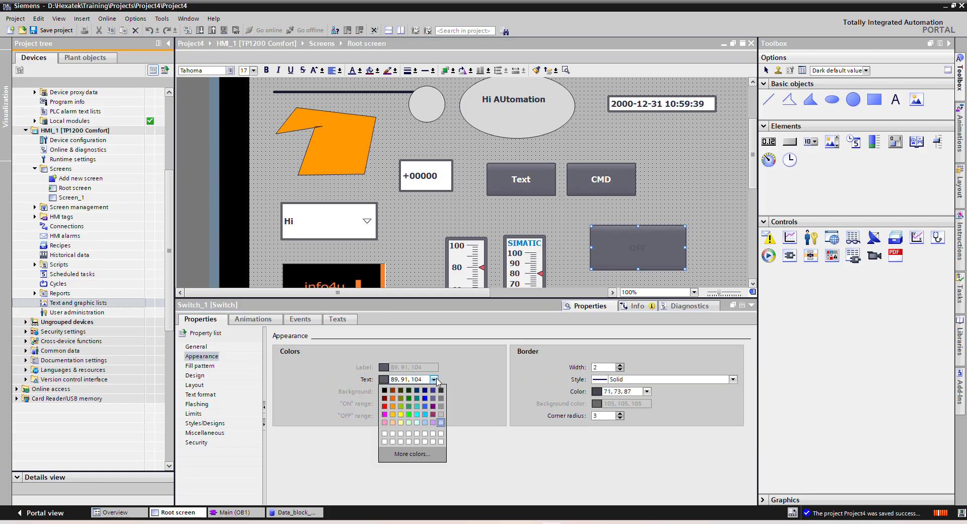
{"action": "left_click", "coordinate": [432, 406]}
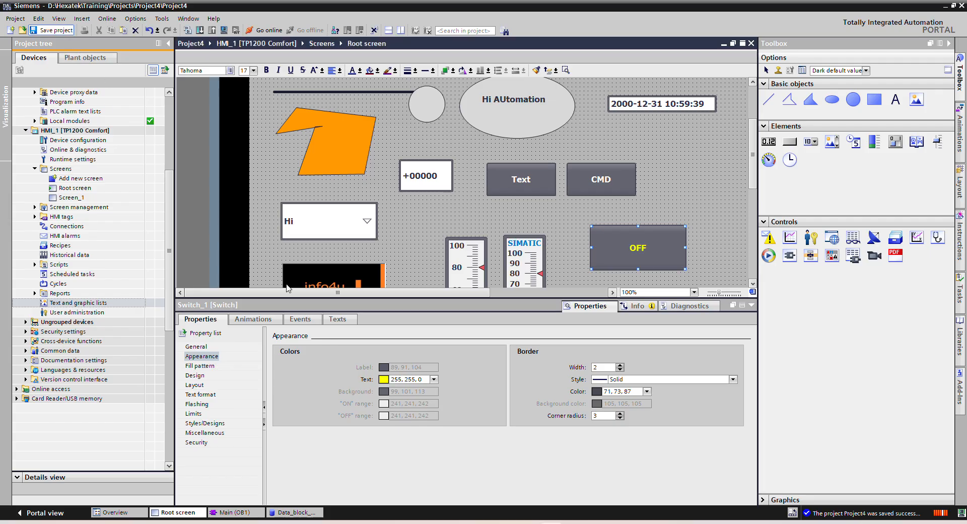
{"action": "left_click", "coordinate": [201, 347]}
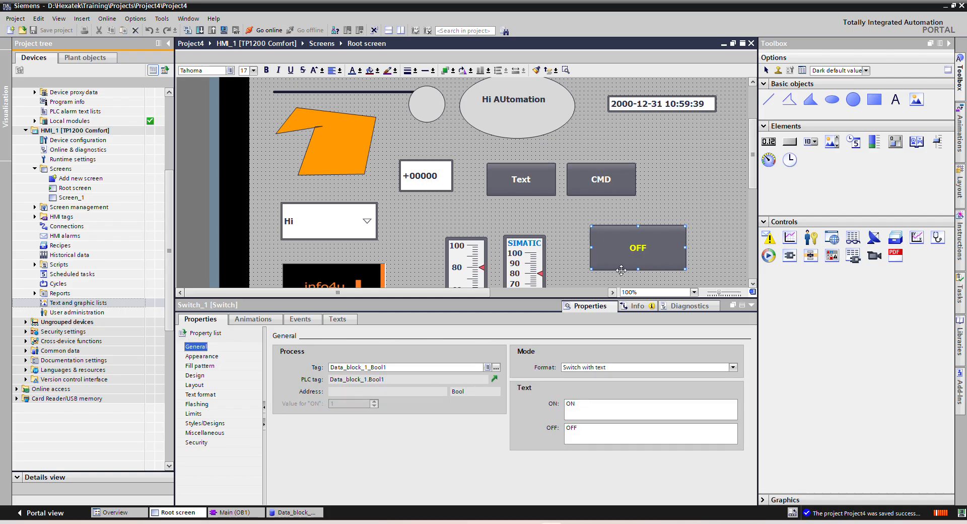
{"action": "double_click", "coordinate": [571, 406]}
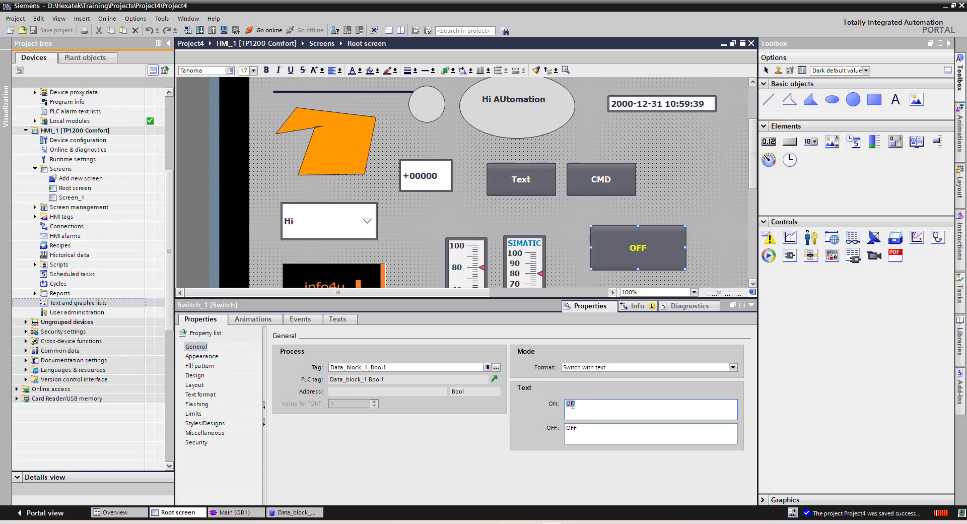
{"action": "left_click", "coordinate": [602, 431]}
{"action": "double_click", "coordinate": [572, 428]}
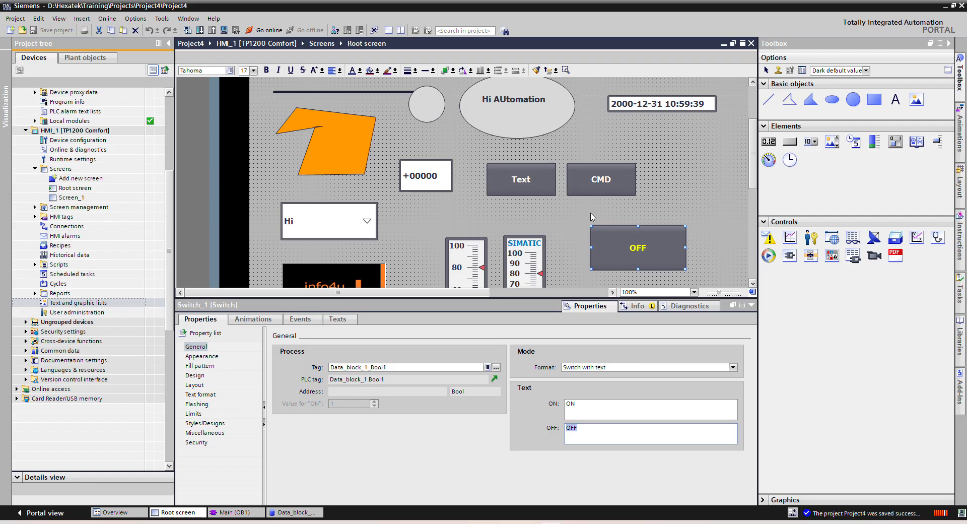
- Duplicate the switch directly below the original and set the copy's format to Switch
{"action": "scroll", "coordinate": [591, 217], "scroll_direction": "down", "scroll_amount": 3}
{"action": "left_click", "coordinate": [648, 182]}
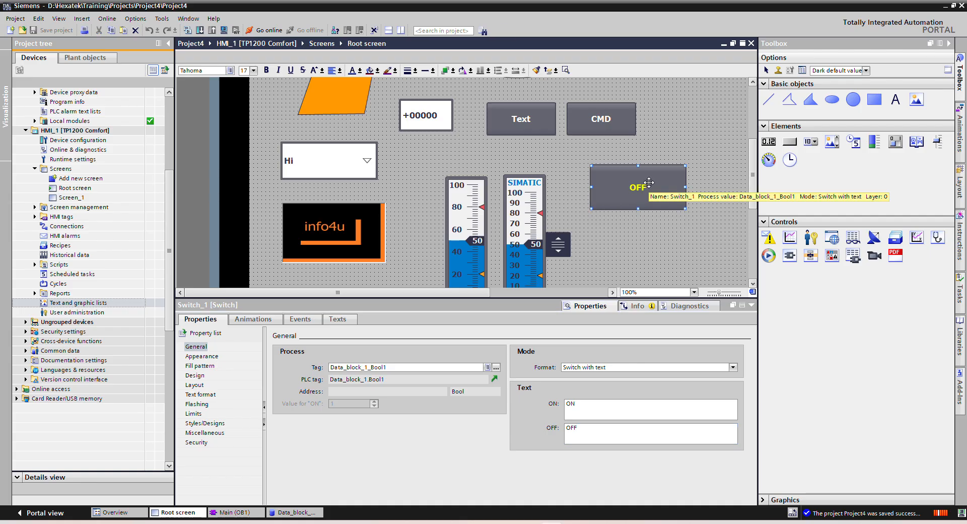
{"action": "left_click_drag", "start_coordinate": [649, 182], "coordinate": [648, 235]}
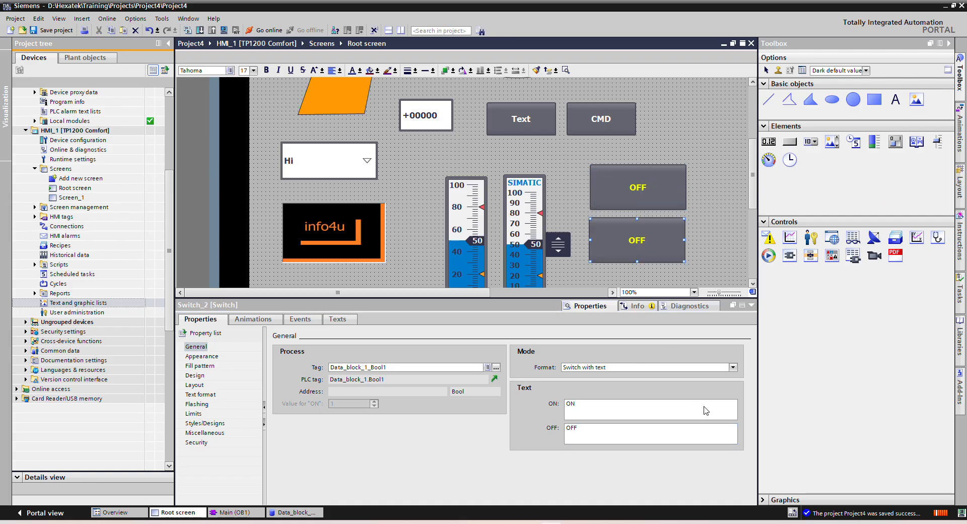
{"action": "left_click", "coordinate": [732, 368]}
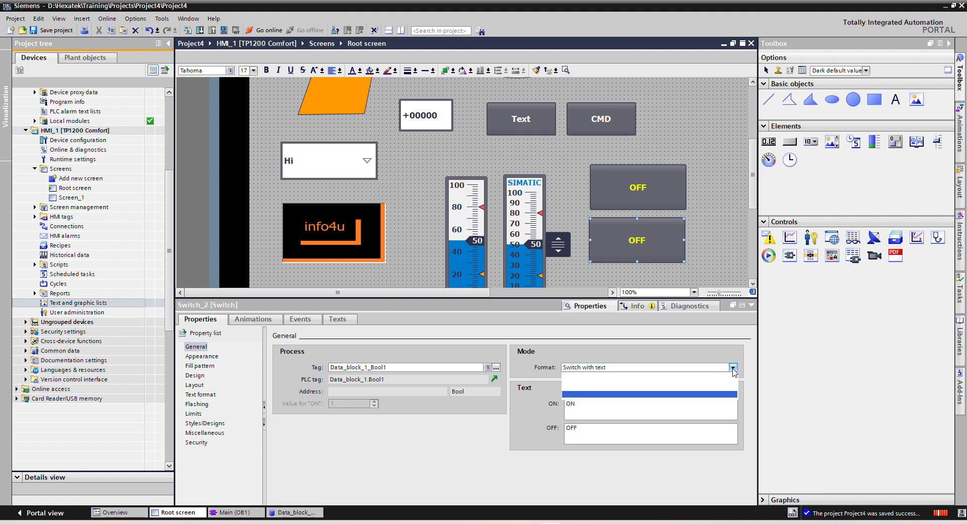
{"action": "left_click", "coordinate": [679, 377]}
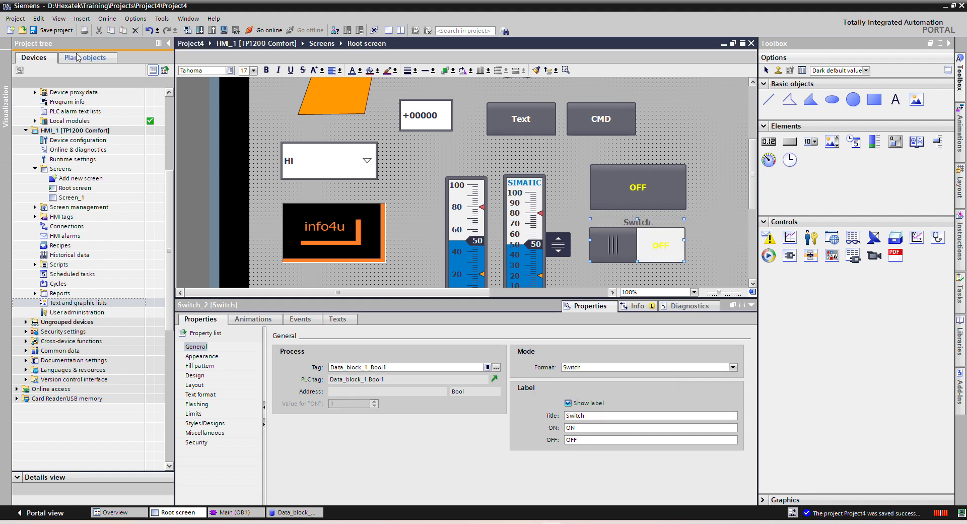
- Save the project and start the HMI simulation with the two switches
{"action": "left_click", "coordinate": [54, 31]}
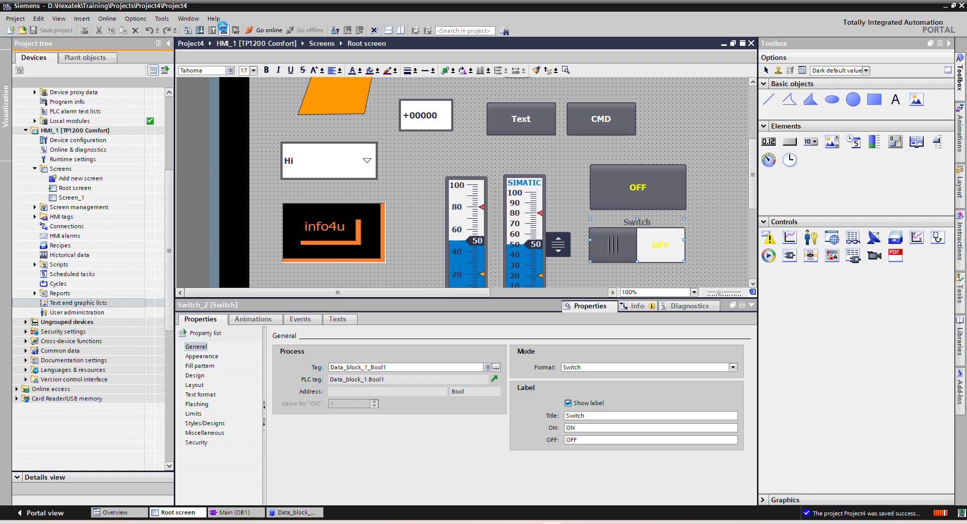
{"action": "left_click", "coordinate": [224, 30]}
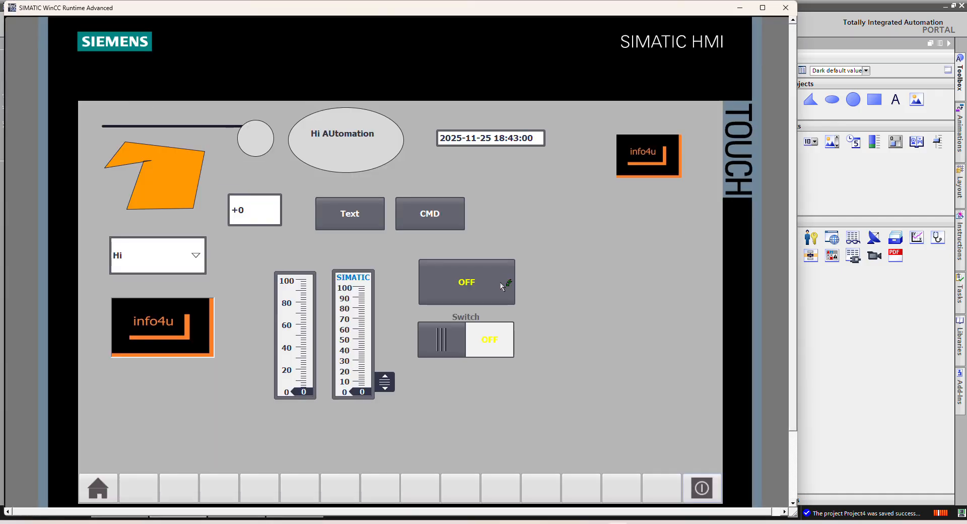
- Test the upper text switch in the simulation by toggling it between ON and OFF several times
{"action": "left_click", "coordinate": [492, 284]}
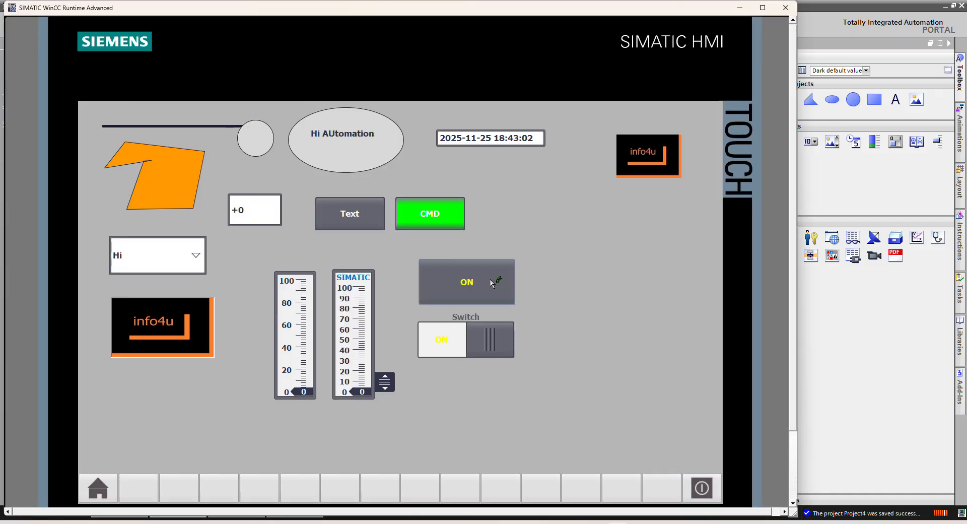
{"action": "left_click", "coordinate": [493, 284]}
{"action": "left_click", "coordinate": [492, 284]}
{"action": "left_click", "coordinate": [493, 283]}
{"action": "left_click", "coordinate": [493, 284]}
{"action": "left_click", "coordinate": [493, 284]}
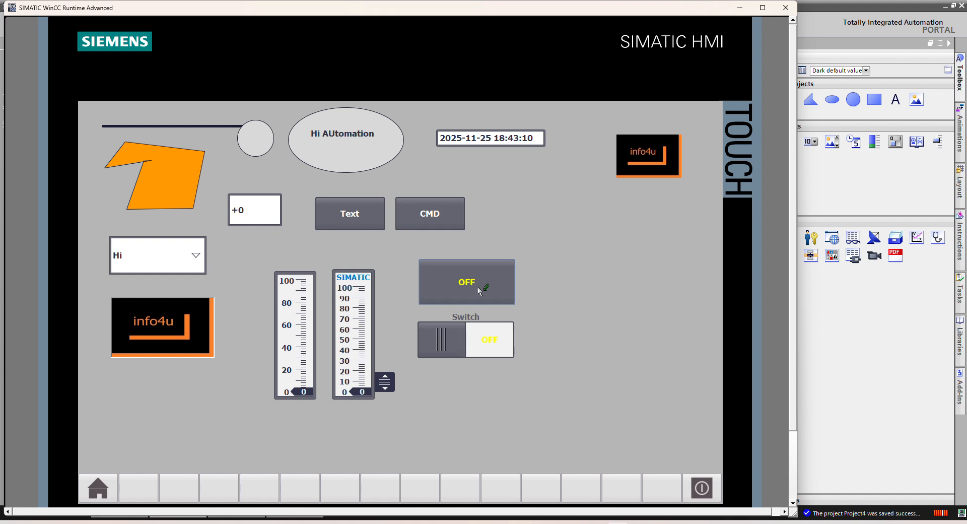
{"action": "left_click", "coordinate": [485, 289]}
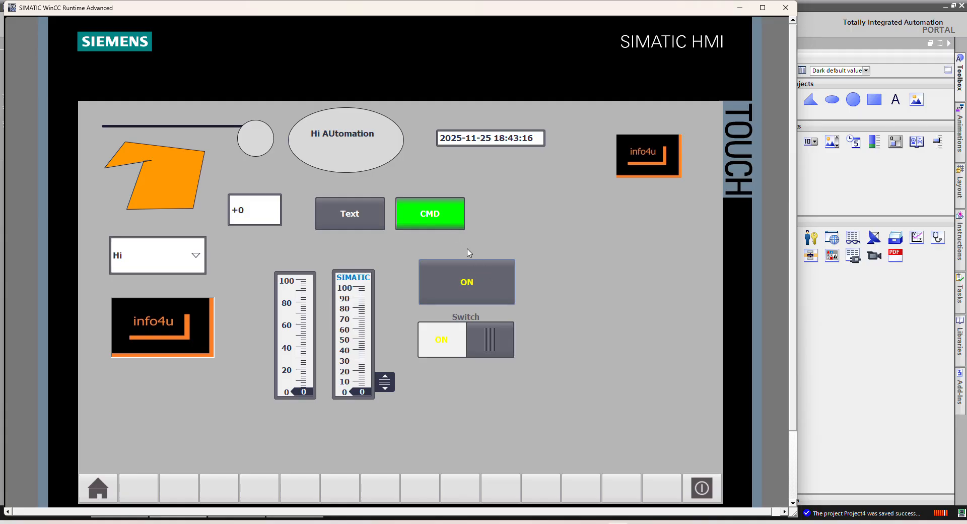
{"action": "left_click", "coordinate": [484, 292]}
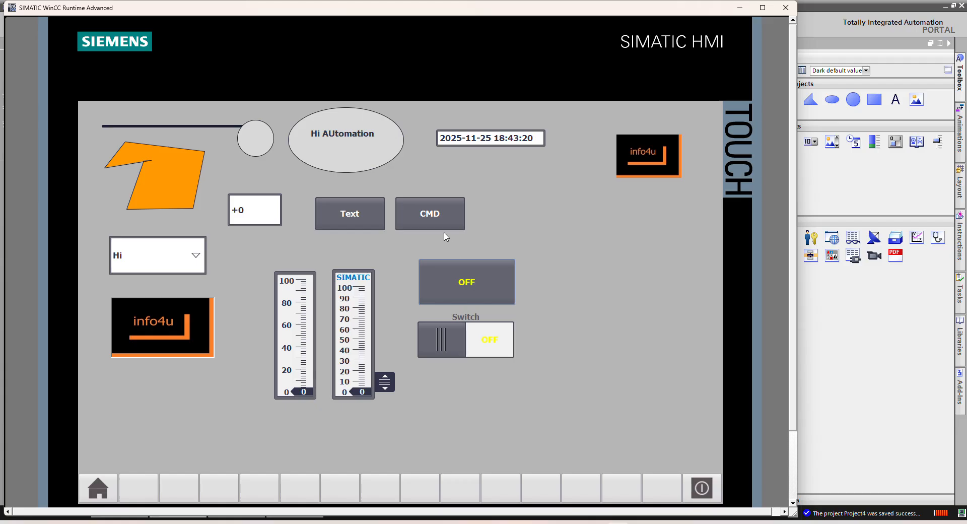
- Test the lower sliding switch by toggling it between ON and OFF several times, and return to TIA Portal
{"action": "left_click", "coordinate": [449, 341]}
{"action": "left_click", "coordinate": [449, 341]}
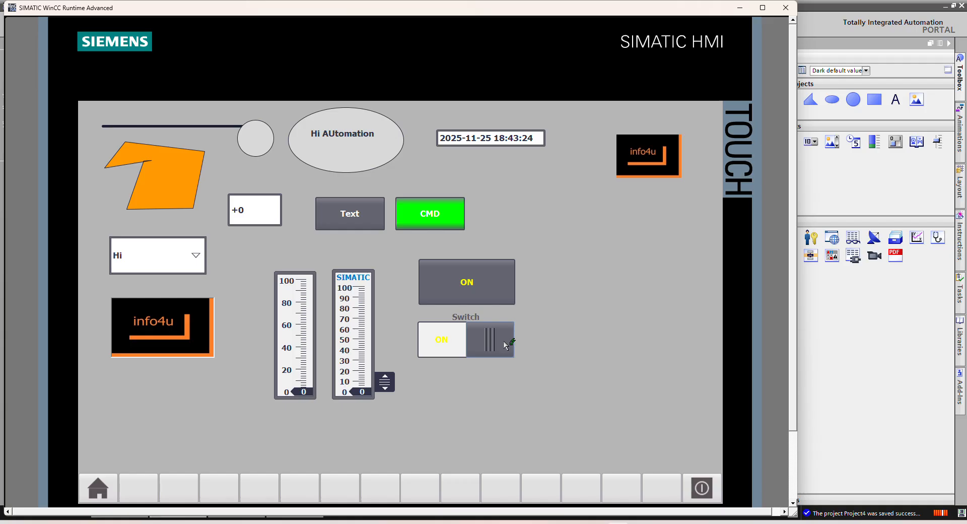
{"action": "left_click", "coordinate": [437, 345]}
{"action": "left_click", "coordinate": [489, 341]}
{"action": "left_click", "coordinate": [436, 345]}
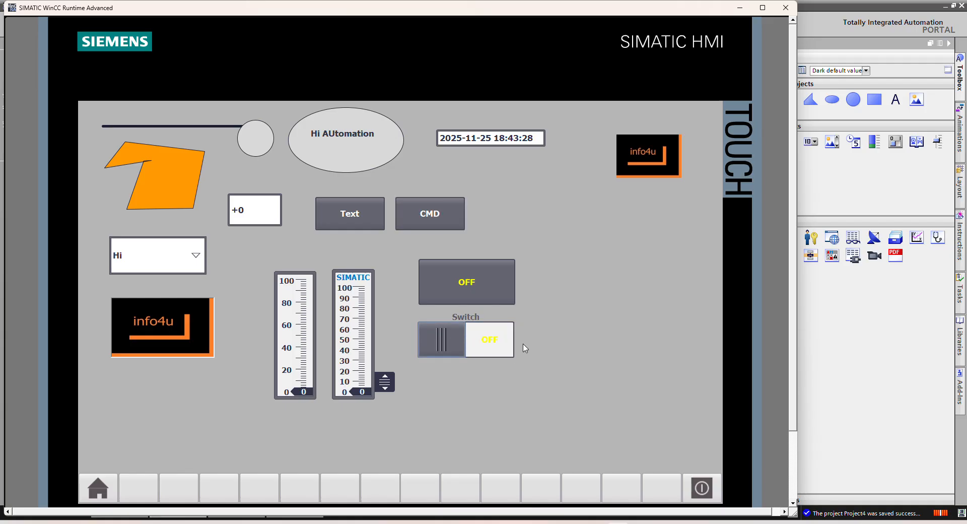
{"action": "left_click", "coordinate": [486, 347]}
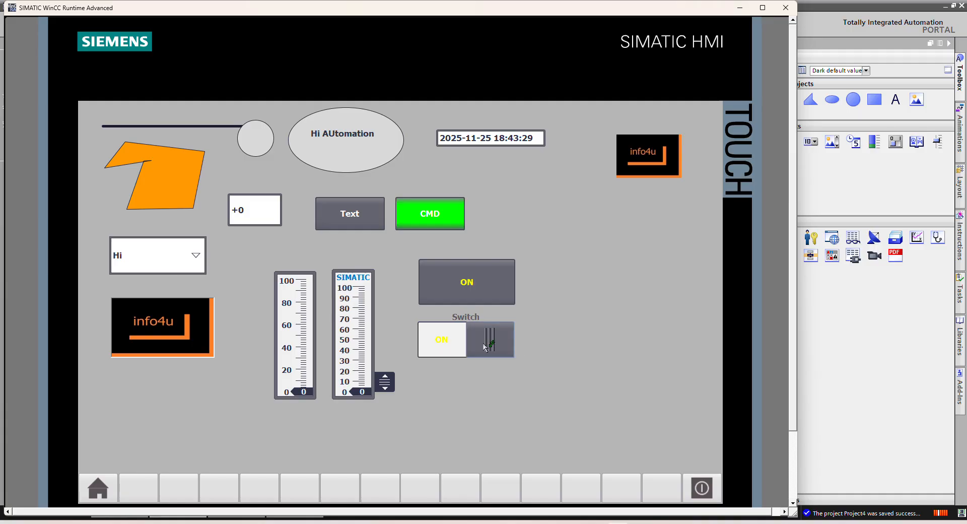
{"action": "left_click", "coordinate": [442, 345]}
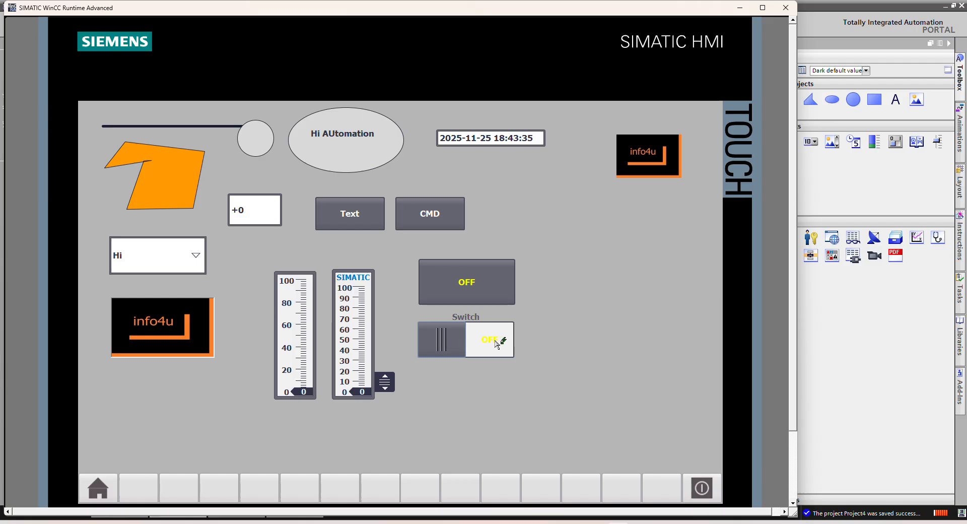
{"action": "left_click", "coordinate": [455, 344]}
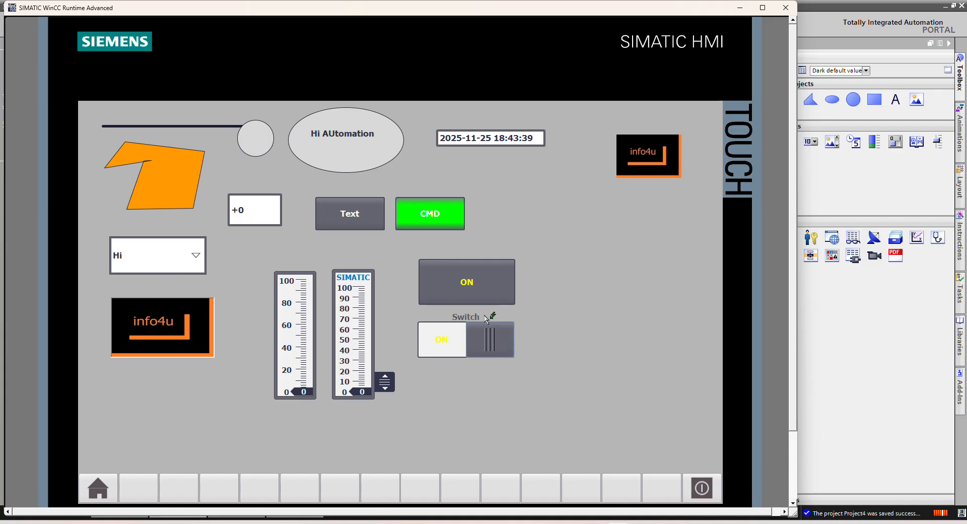
{"action": "key", "text": "alt+Tab"}
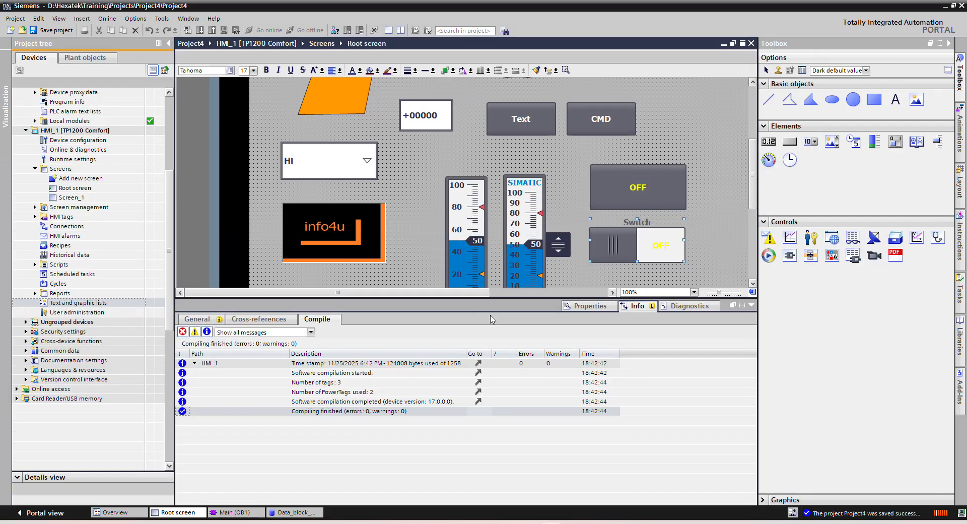
- Place a symbol library object on the root screen to the right of the CMD button
{"action": "left_click", "coordinate": [750, 306]}
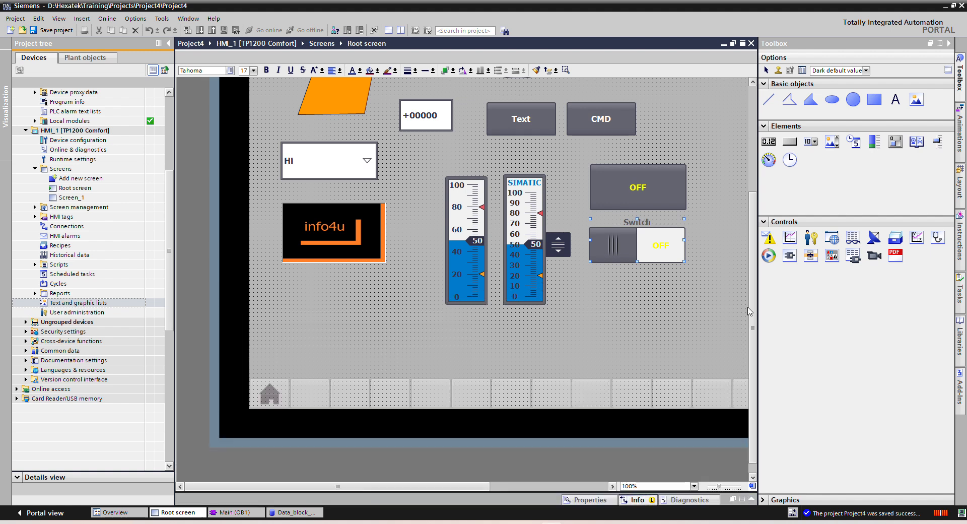
{"action": "left_click_drag", "start_coordinate": [460, 488], "coordinate": [512, 493]}
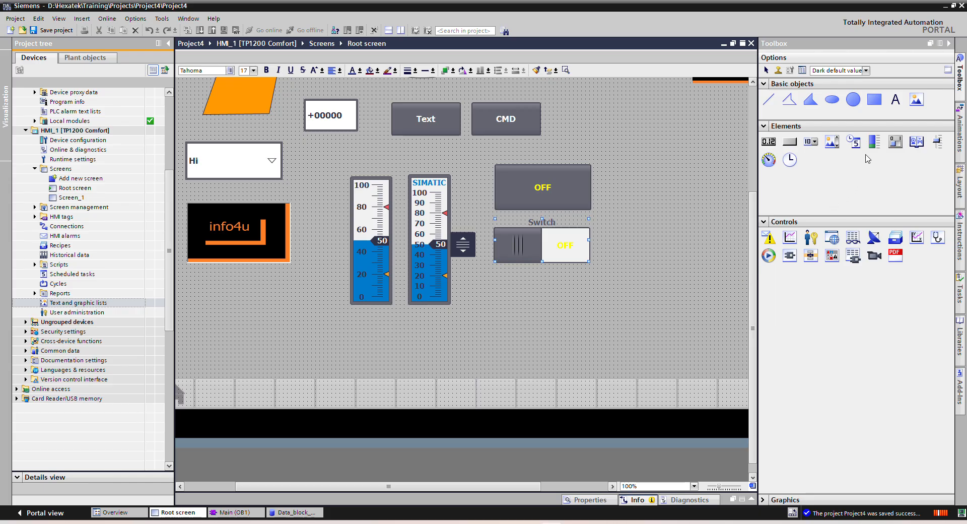
{"action": "left_click", "coordinate": [918, 145]}
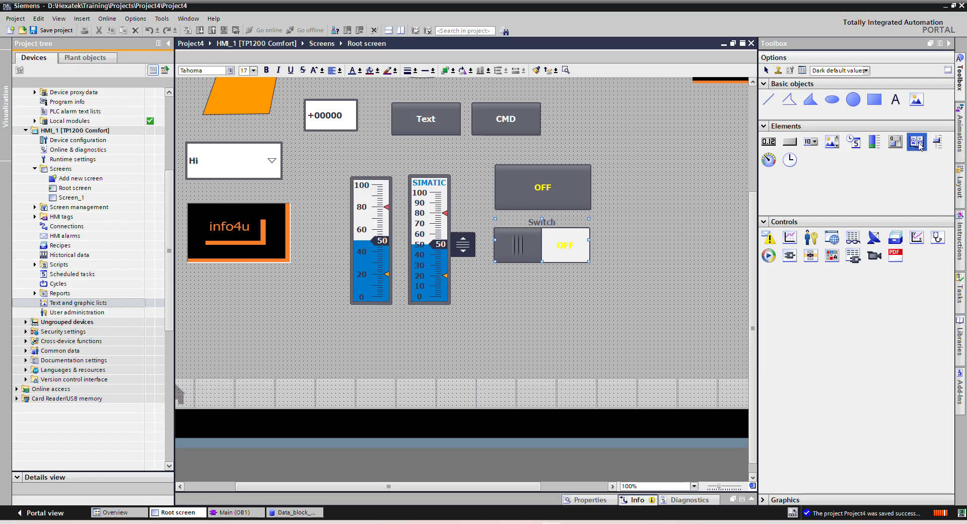
{"action": "left_click_drag", "start_coordinate": [527, 486], "coordinate": [578, 486]}
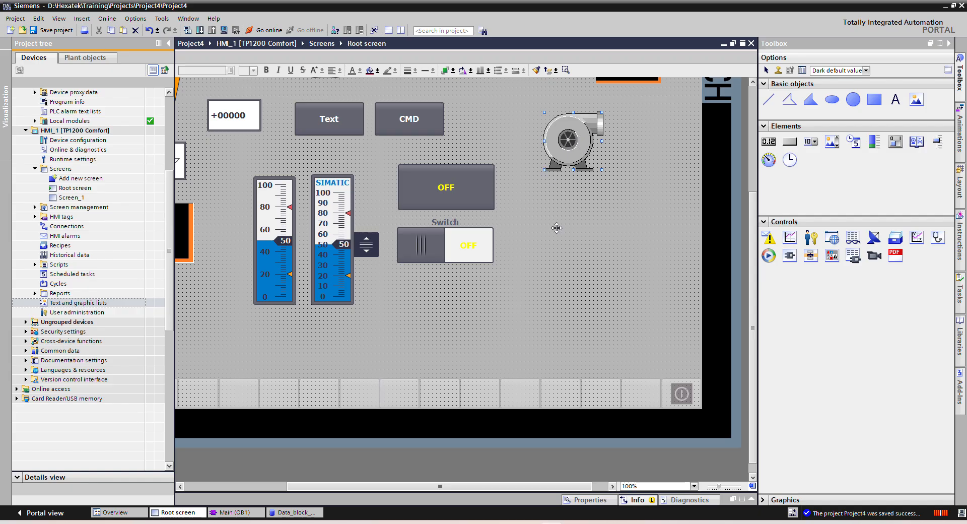
- Open the placed symbol's properties and look through the symbol categories from Air Conditioning to Computer Hardware
{"action": "key", "text": "shift+F10"}
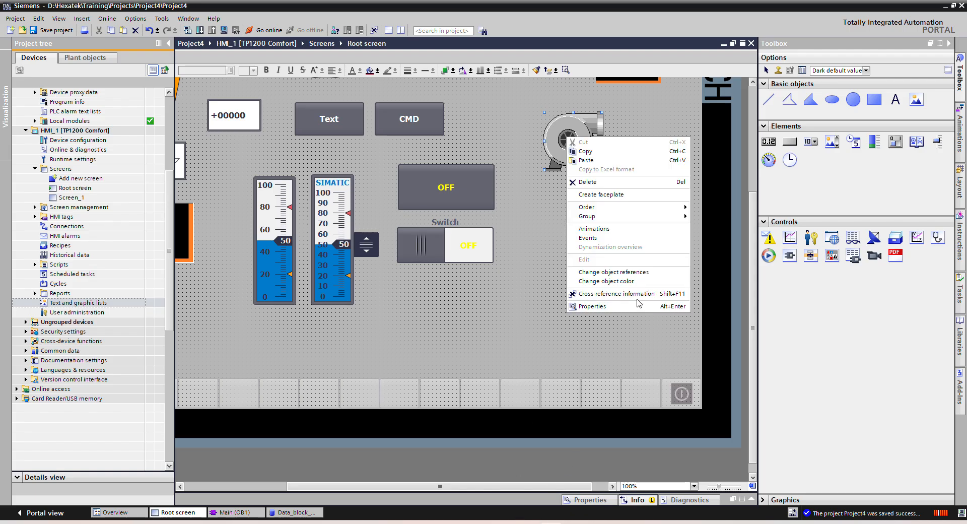
{"action": "left_click", "coordinate": [622, 307]}
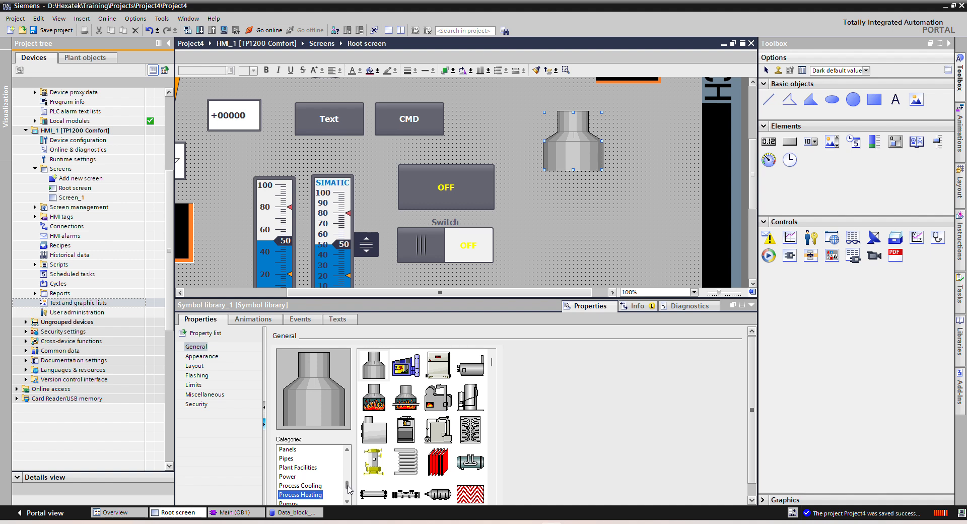
{"action": "left_click_drag", "start_coordinate": [348, 488], "coordinate": [347, 456]}
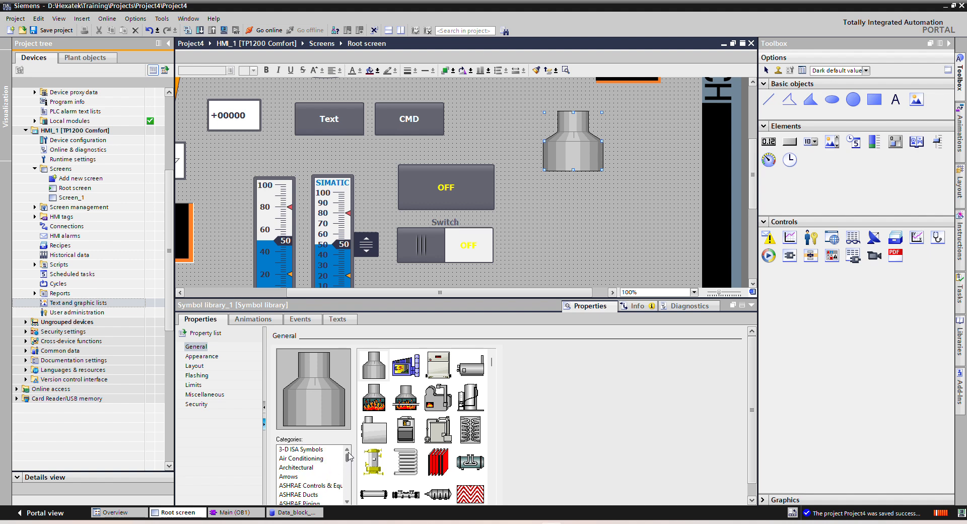
{"action": "left_click", "coordinate": [303, 460]}
{"action": "left_click", "coordinate": [295, 468]}
{"action": "left_click", "coordinate": [292, 476]}
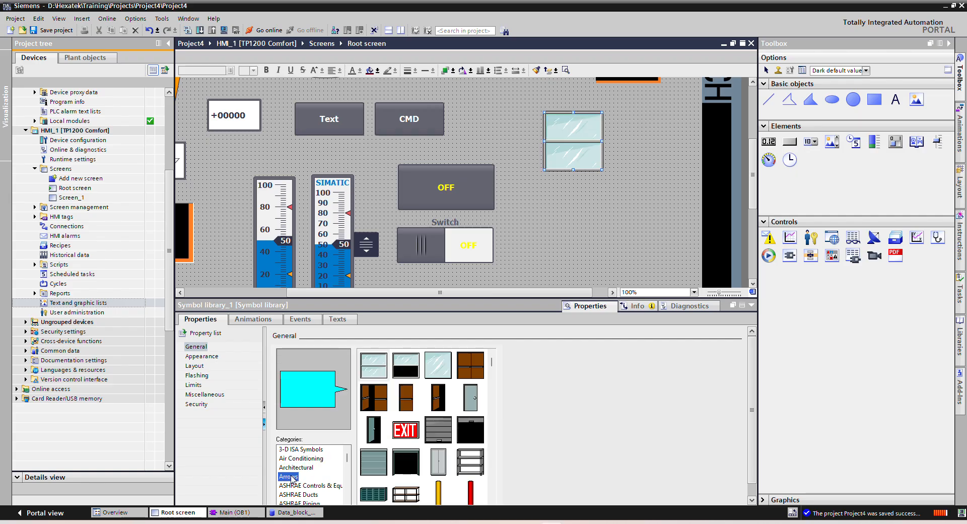
{"action": "scroll", "coordinate": [336, 477], "scroll_direction": "down", "scroll_amount": 1}
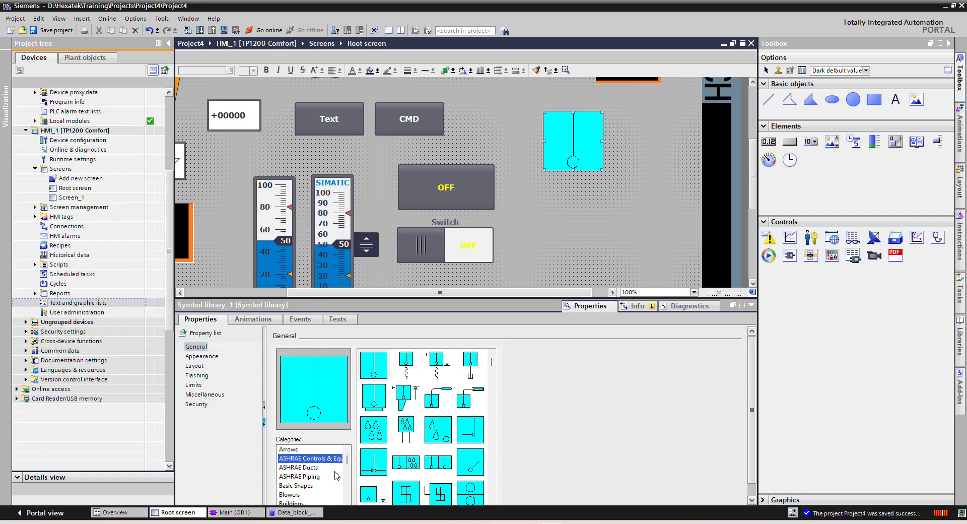
{"action": "left_click", "coordinate": [295, 485]}
{"action": "left_click", "coordinate": [296, 494]}
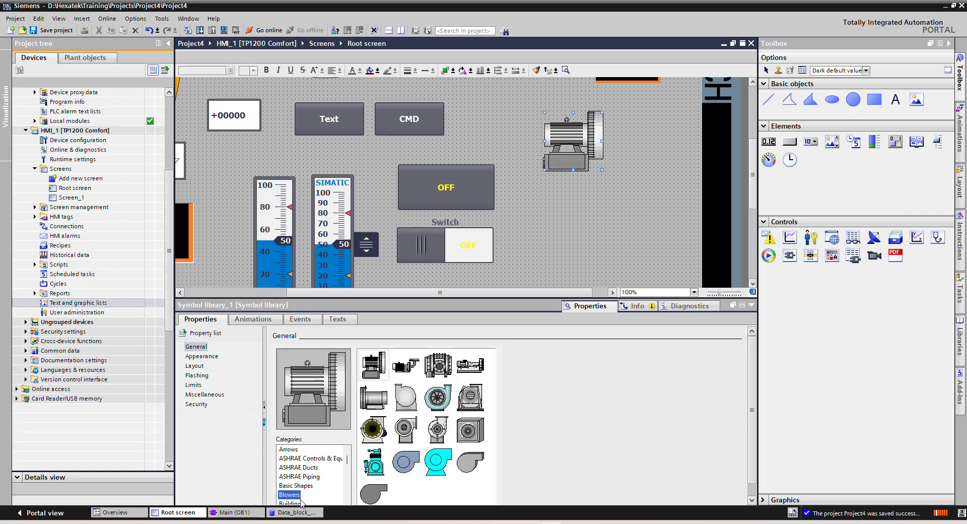
{"action": "scroll", "coordinate": [308, 487], "scroll_direction": "down", "scroll_amount": 1}
{"action": "left_click", "coordinate": [294, 477]}
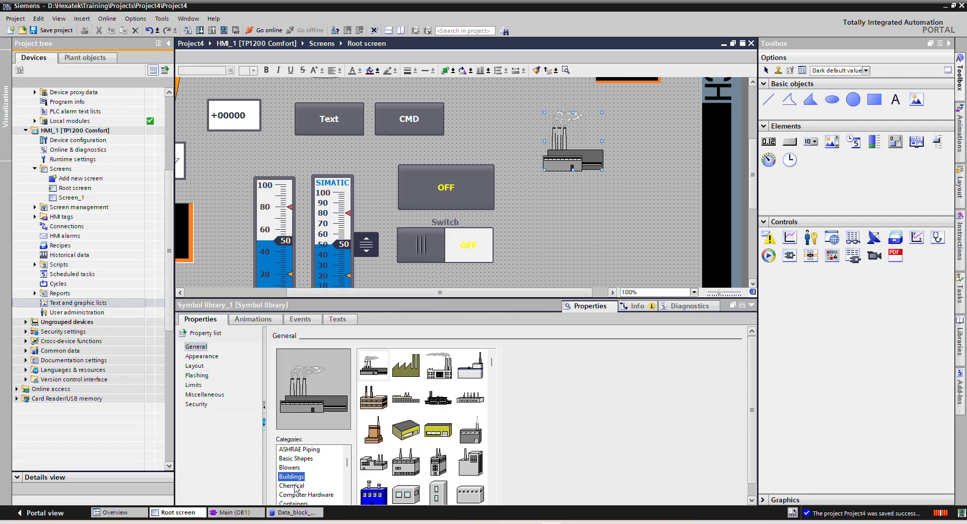
{"action": "left_click", "coordinate": [295, 486]}
{"action": "left_click", "coordinate": [295, 494]}
{"action": "scroll", "coordinate": [301, 484], "scroll_direction": "down", "scroll_amount": 1}
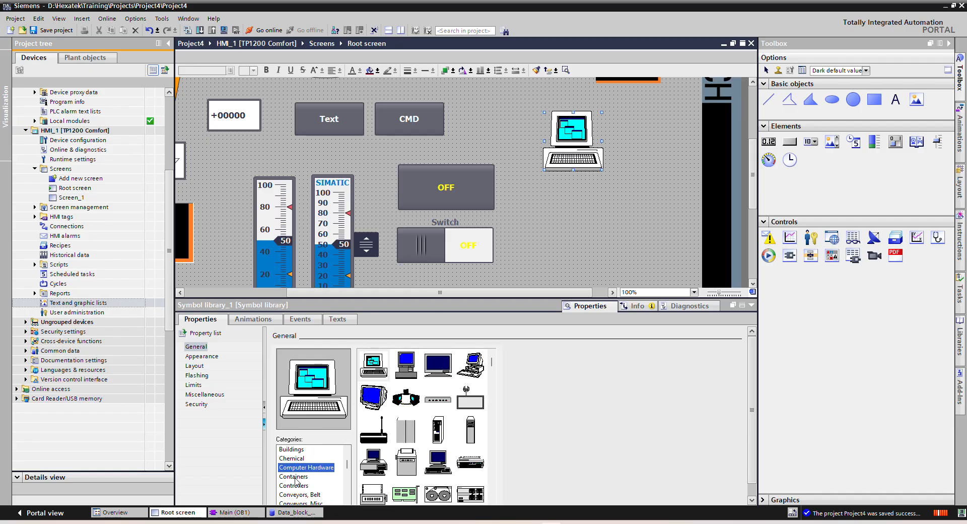
- Compare the graphics in the Architectural and Air Conditioning symbol categories again
{"action": "scroll", "coordinate": [295, 481], "scroll_direction": "up", "scroll_amount": 4}
{"action": "left_click", "coordinate": [301, 468]}
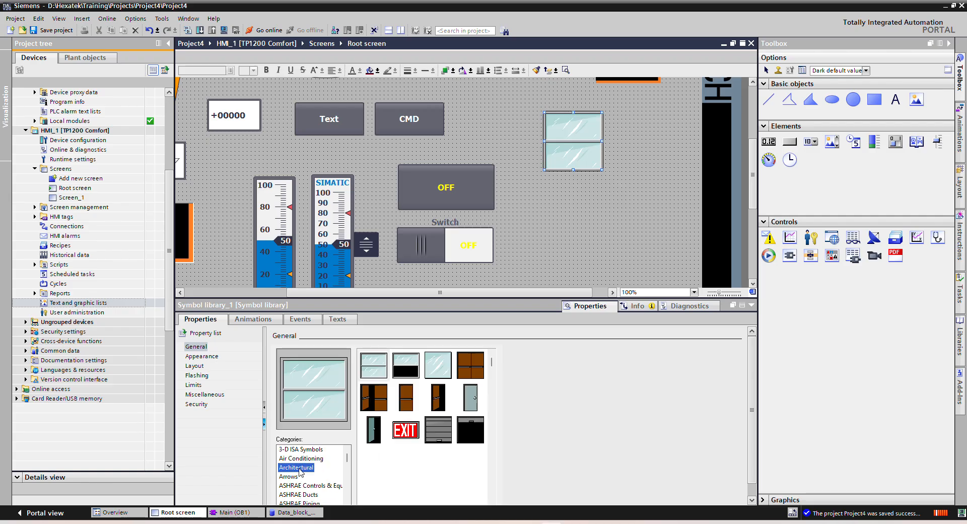
{"action": "left_click", "coordinate": [305, 459]}
{"action": "scroll", "coordinate": [305, 461], "scroll_direction": "down", "scroll_amount": 1}
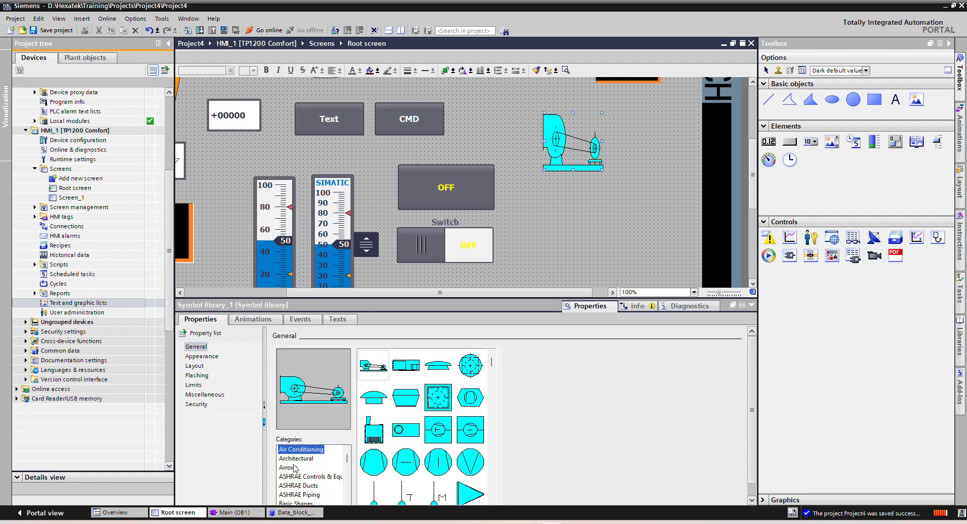
{"action": "left_click", "coordinate": [297, 467]}
{"action": "left_click", "coordinate": [305, 458]}
- Switch the symbol to the Chemical category, enlarge it to roughly the height of both switches and shift it slightly right and up
{"action": "scroll", "coordinate": [309, 480], "scroll_direction": "down", "scroll_amount": 4}
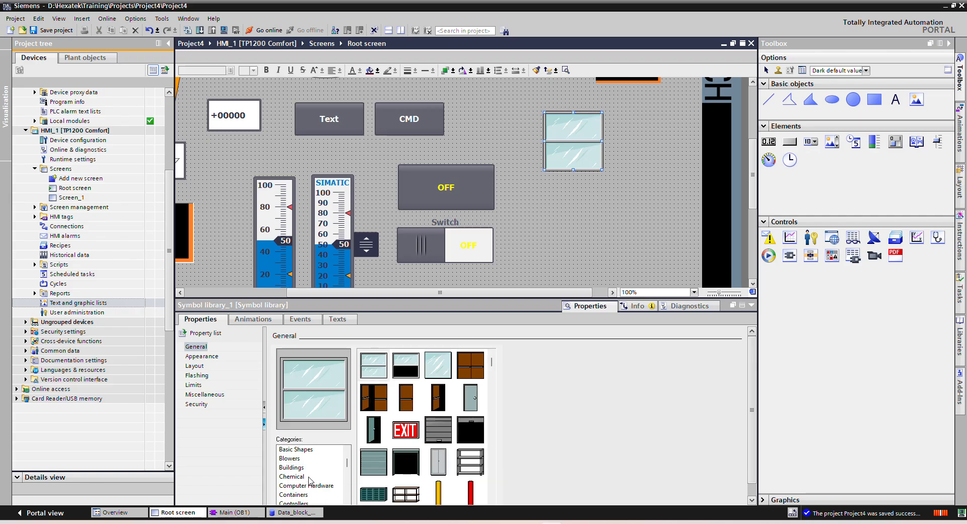
{"action": "left_click", "coordinate": [300, 450]}
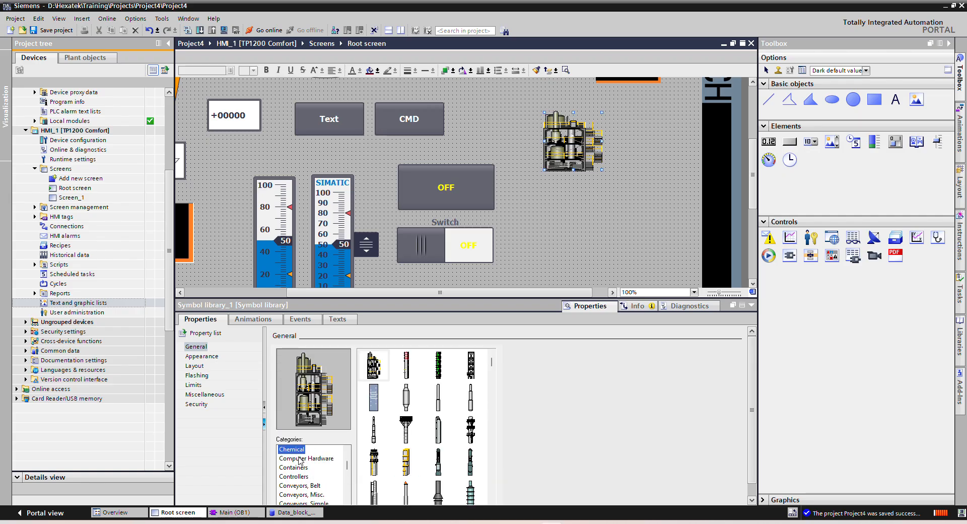
{"action": "scroll", "coordinate": [298, 463], "scroll_direction": "down", "scroll_amount": 3}
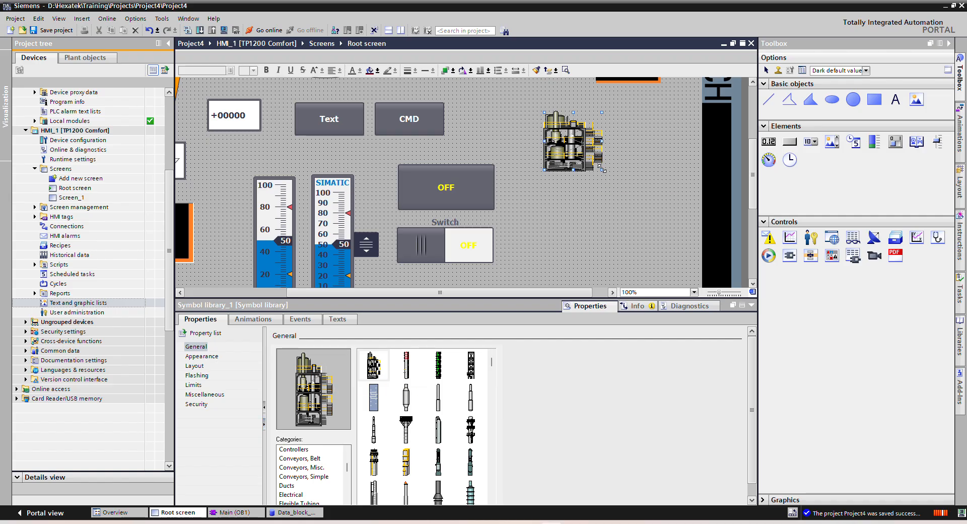
{"action": "left_click_drag", "start_coordinate": [613, 223], "coordinate": [629, 270]}
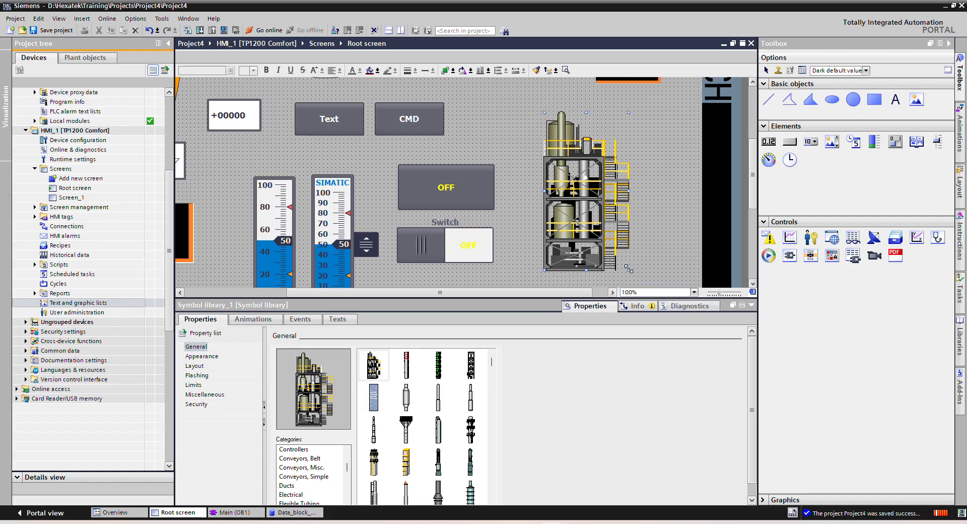
{"action": "left_click_drag", "start_coordinate": [574, 205], "coordinate": [602, 195]}
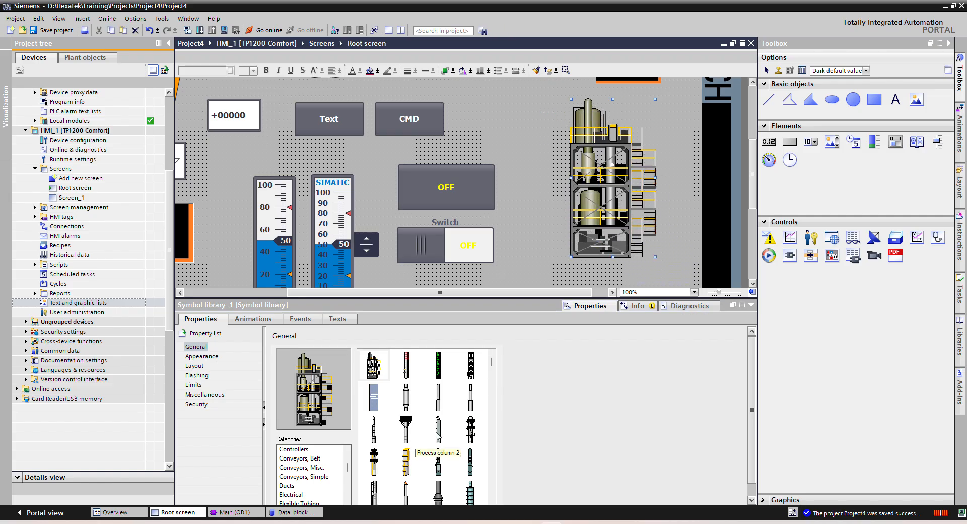
- Try further symbol categories, assign the first Material Handling graphic to the symbol, and widen it toward the switches
{"action": "scroll", "coordinate": [325, 486], "scroll_direction": "down", "scroll_amount": 3}
{"action": "scroll", "coordinate": [322, 486], "scroll_direction": "down", "scroll_amount": 2}
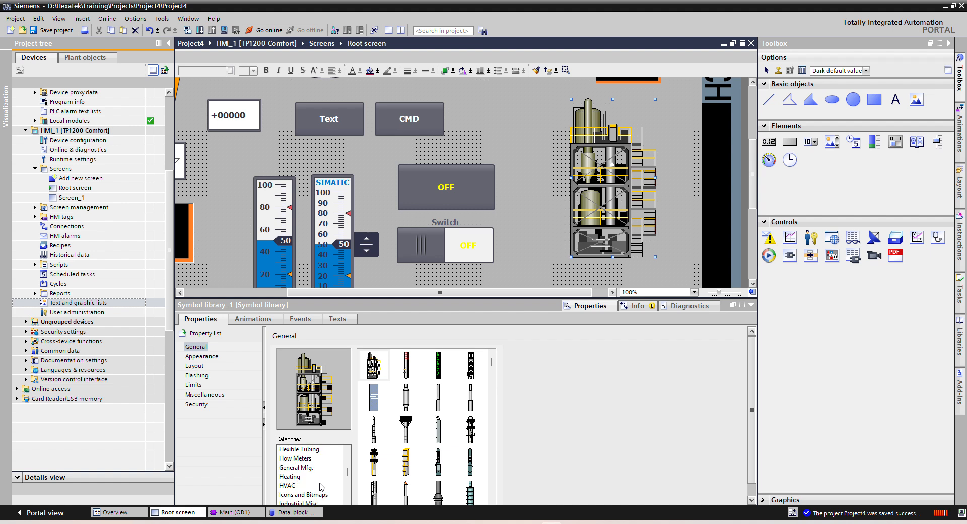
{"action": "left_click", "coordinate": [295, 451]}
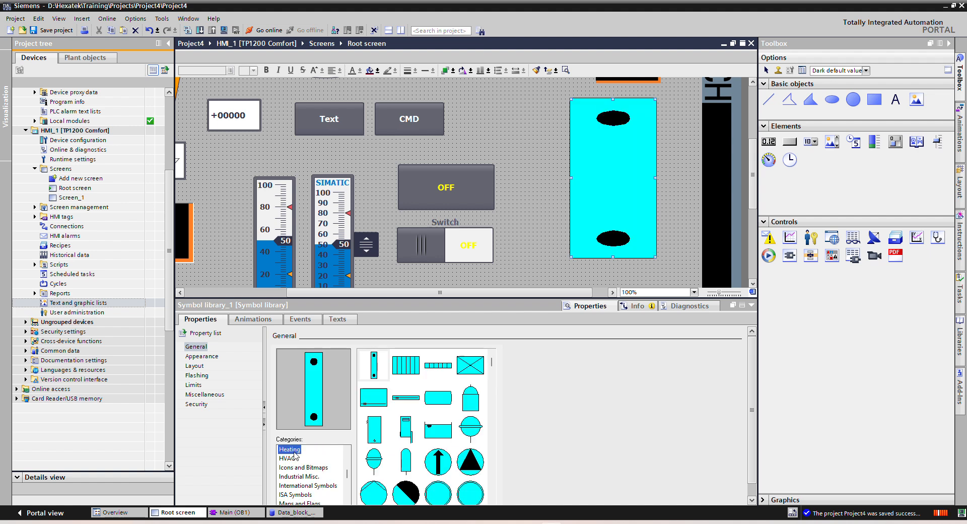
{"action": "left_click", "coordinate": [298, 476]}
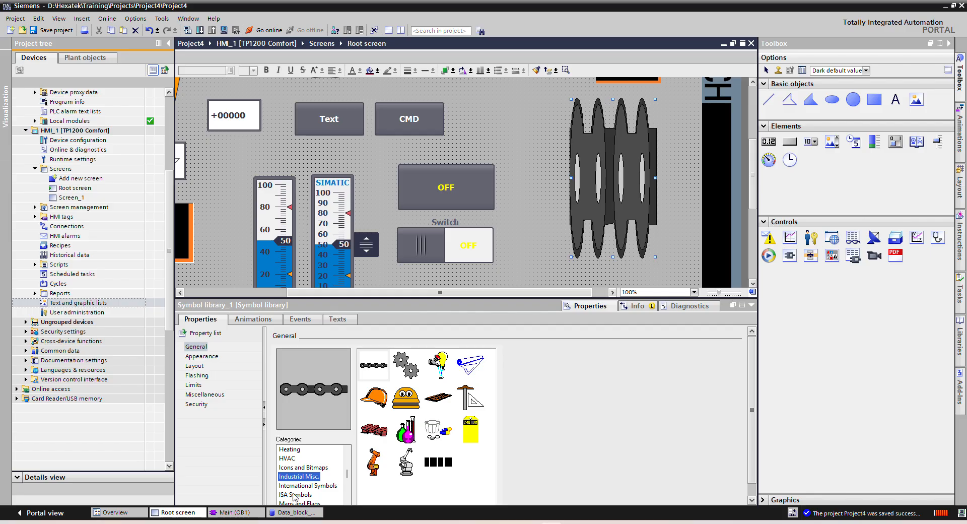
{"action": "left_click", "coordinate": [294, 494]}
{"action": "scroll", "coordinate": [295, 496], "scroll_direction": "down", "scroll_amount": 1}
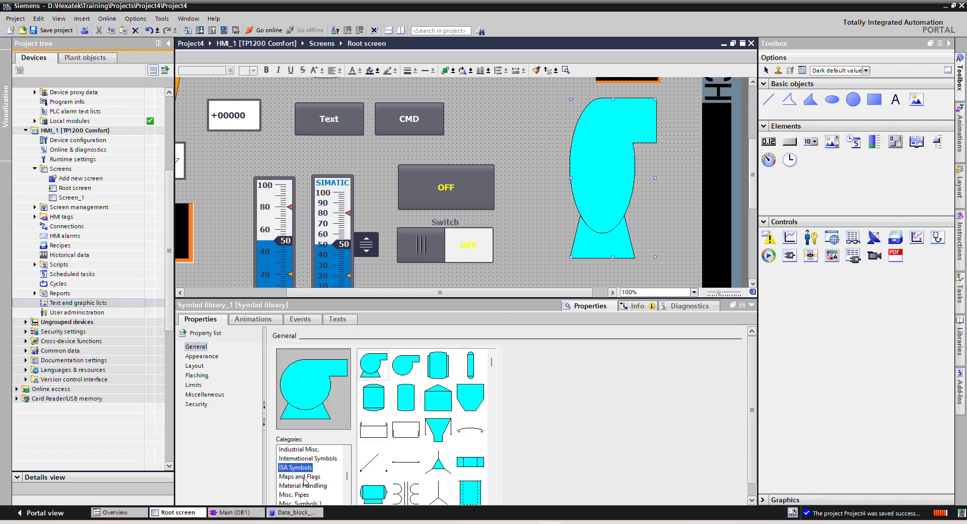
{"action": "left_click", "coordinate": [305, 477]}
{"action": "left_click", "coordinate": [300, 486]}
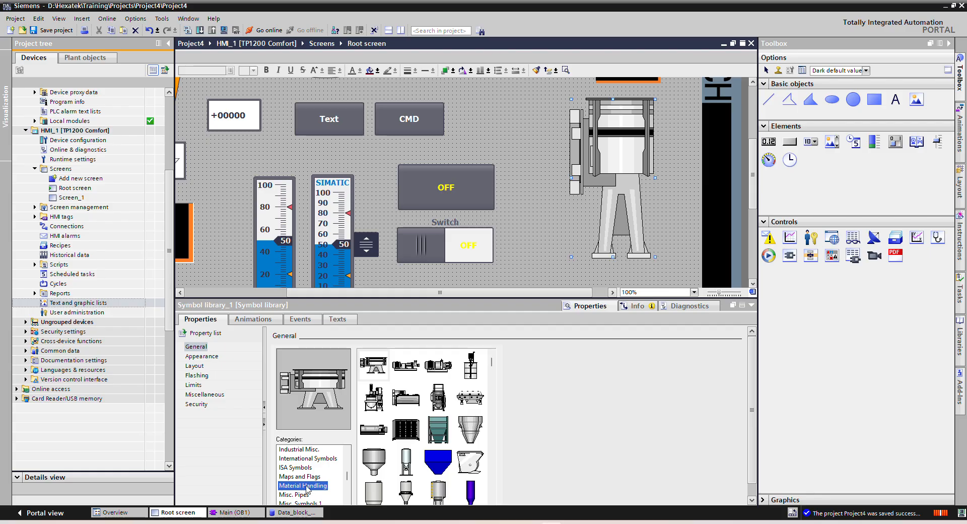
{"action": "left_click", "coordinate": [751, 305]}
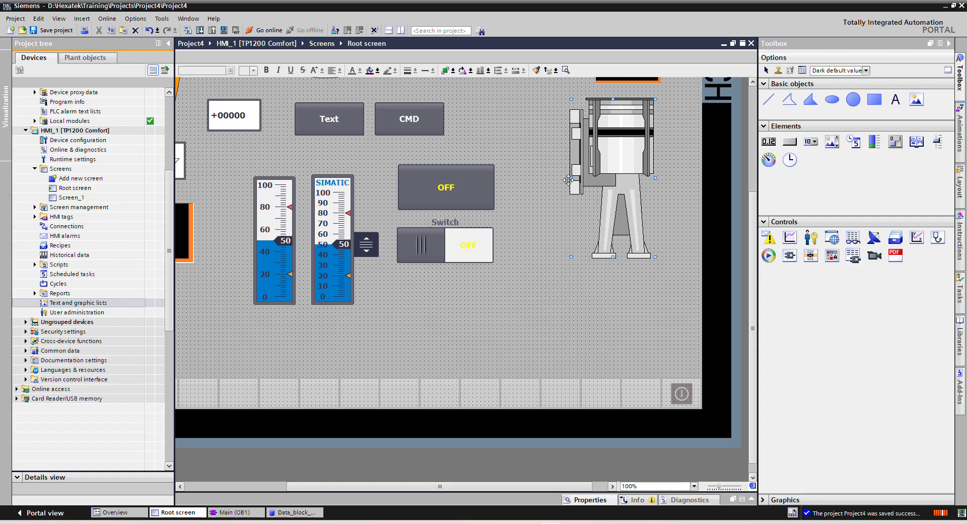
{"action": "left_click_drag", "start_coordinate": [568, 180], "coordinate": [542, 179]}
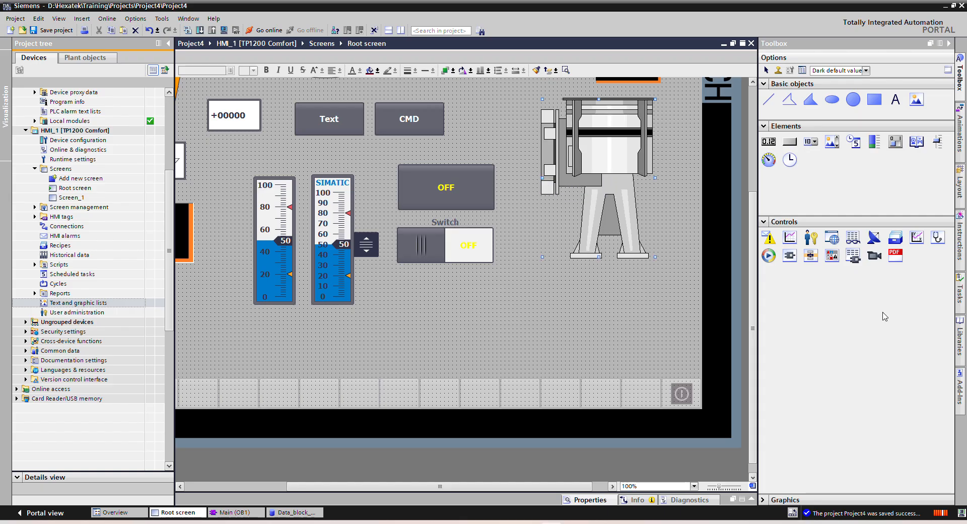
- Look through the Automation [EMF] graphics folders from Accessories to Pipes
{"action": "left_click", "coordinate": [761, 500]}
{"action": "left_click_drag", "start_coordinate": [840, 444], "coordinate": [870, 304]}
{"action": "left_click", "coordinate": [795, 344]}
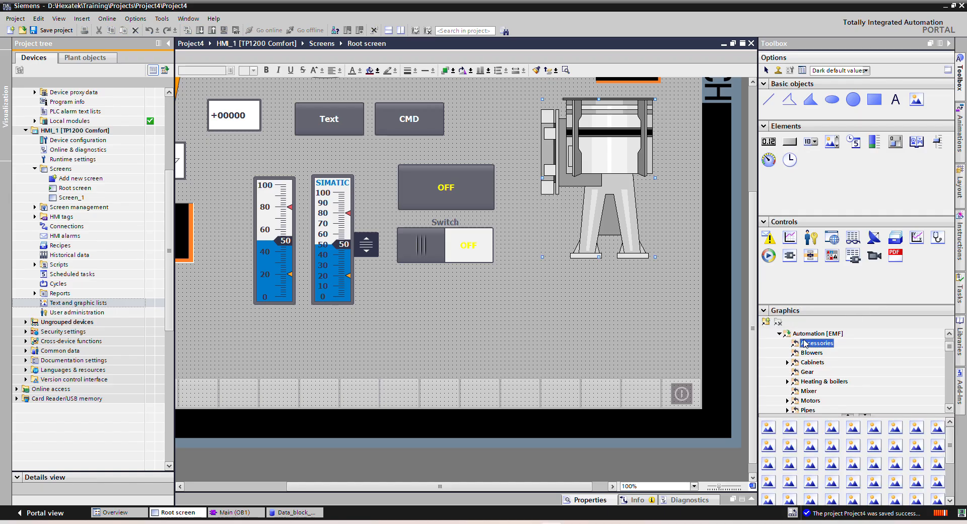
{"action": "left_click", "coordinate": [809, 353]}
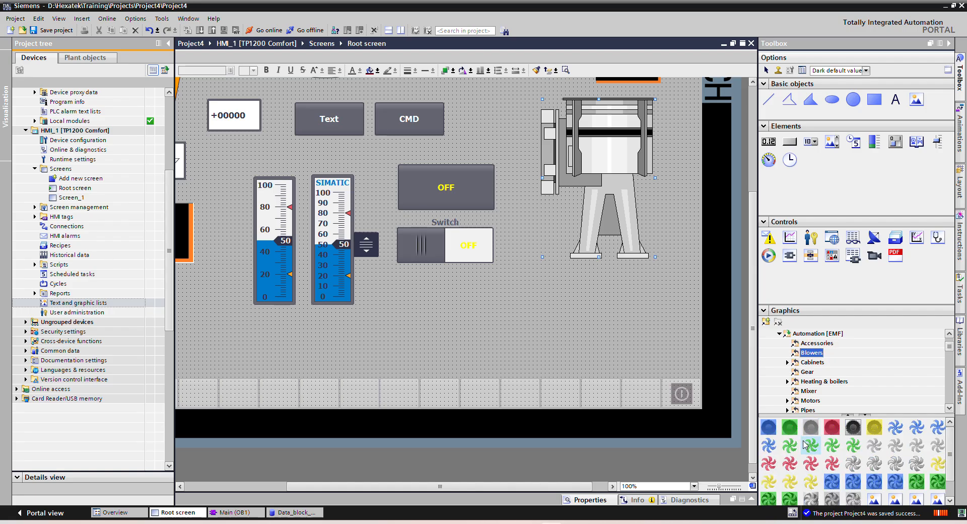
{"action": "left_click", "coordinate": [808, 362]}
{"action": "left_click", "coordinate": [806, 372]}
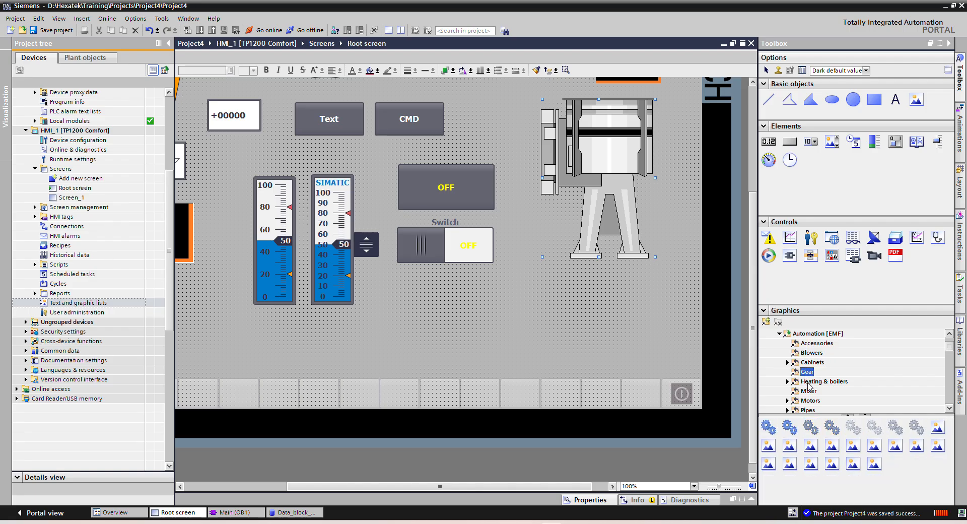
{"action": "left_click", "coordinate": [818, 381]}
{"action": "left_click", "coordinate": [809, 391]}
{"action": "left_click", "coordinate": [810, 400]}
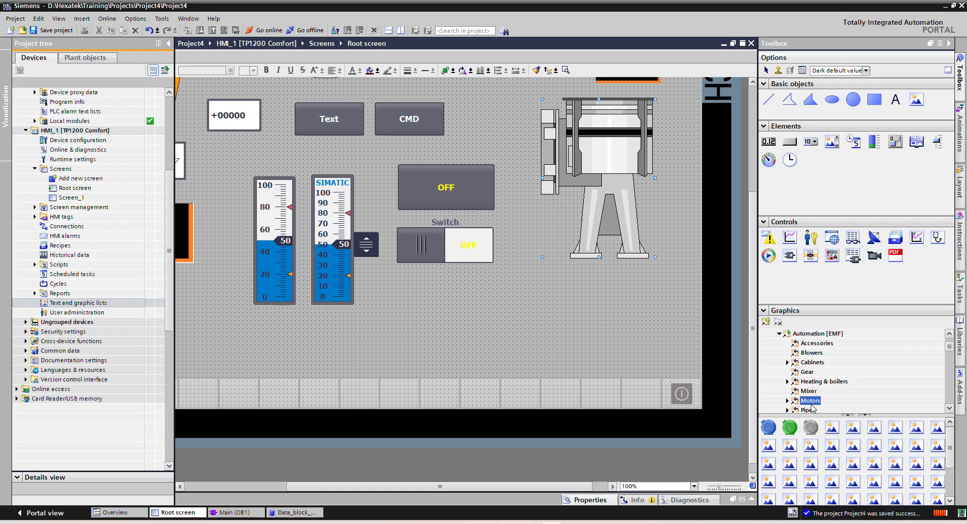
{"action": "left_click", "coordinate": [808, 410]}
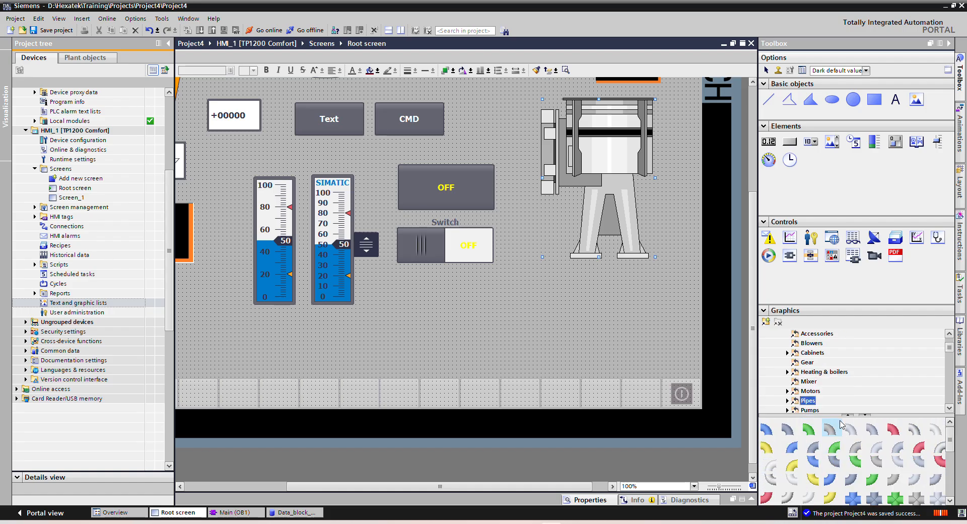
- Place a green motor graphic from the Automation [EMF] Motors folder below the material handling symbol
{"action": "left_click", "coordinate": [806, 391]}
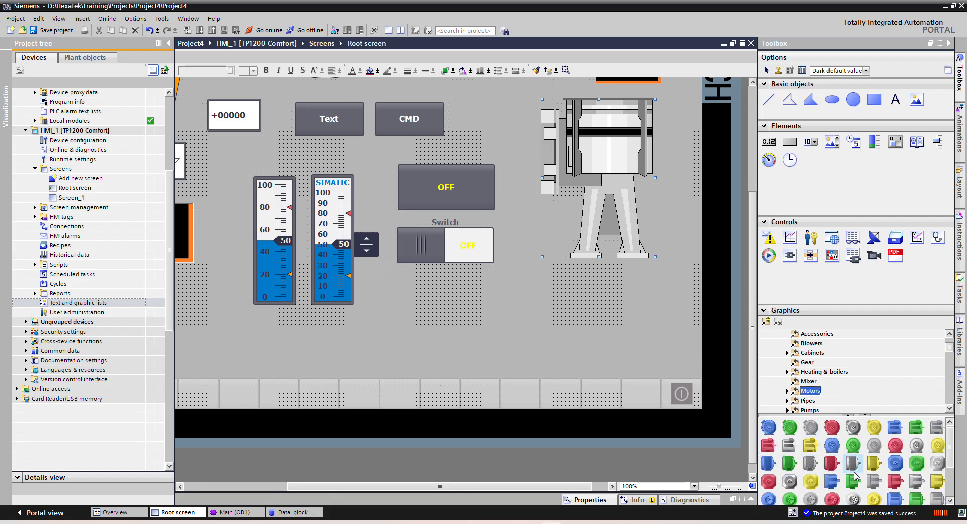
{"action": "left_click_drag", "start_coordinate": [852, 479], "coordinate": [614, 314]}
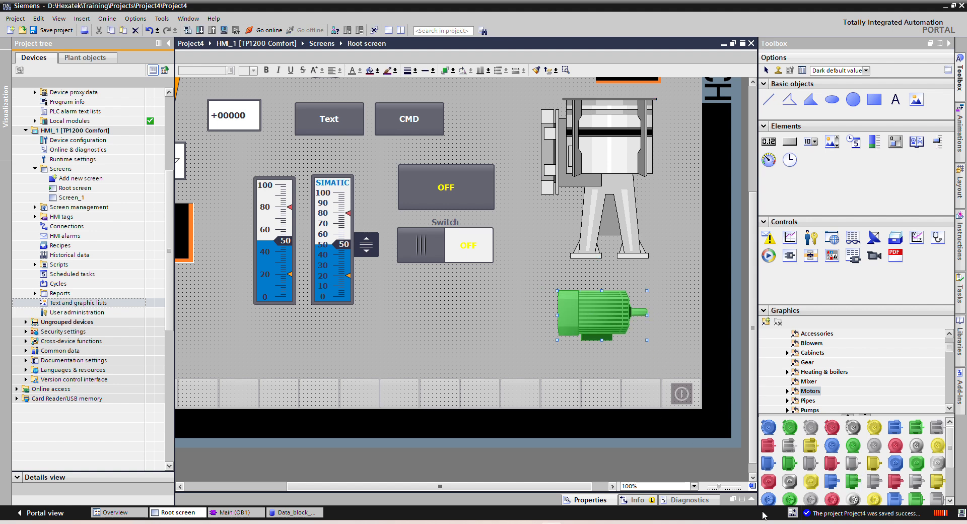
{"action": "left_click", "coordinate": [766, 312]}
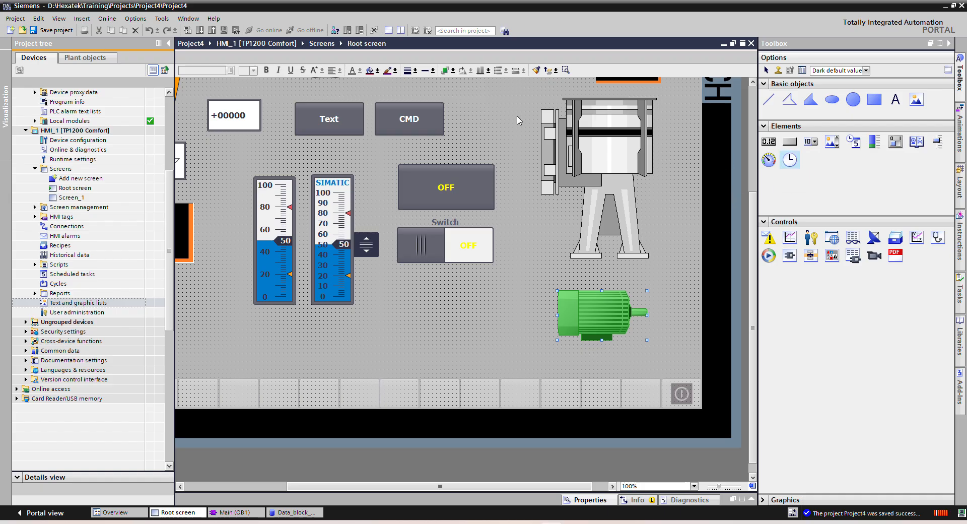
- Draw an analog clock between the CMD button and the material handling symbol
{"action": "left_click_drag", "start_coordinate": [467, 98], "coordinate": [522, 155]}
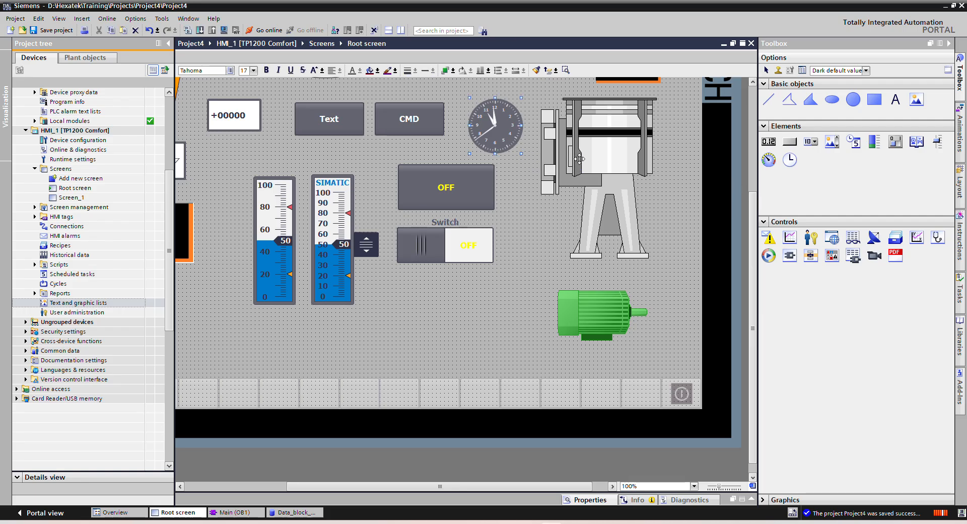
- Draw a gauge in the free area below the sliding switch and centre it under the switch
{"action": "left_click", "coordinate": [770, 160]}
{"action": "mouse_move", "coordinate": [772, 162]}
{"action": "left_mouse_down"}
{"action": "mouse_move", "coordinate": [585, 247]}
{"action": "mouse_move", "coordinate": [366, 296]}
{"action": "mouse_move", "coordinate": [379, 263]}
{"action": "mouse_move", "coordinate": [680, 202]}
{"action": "mouse_move", "coordinate": [769, 162]}
{"action": "left_mouse_up"}
{"action": "left_click", "coordinate": [770, 162]}
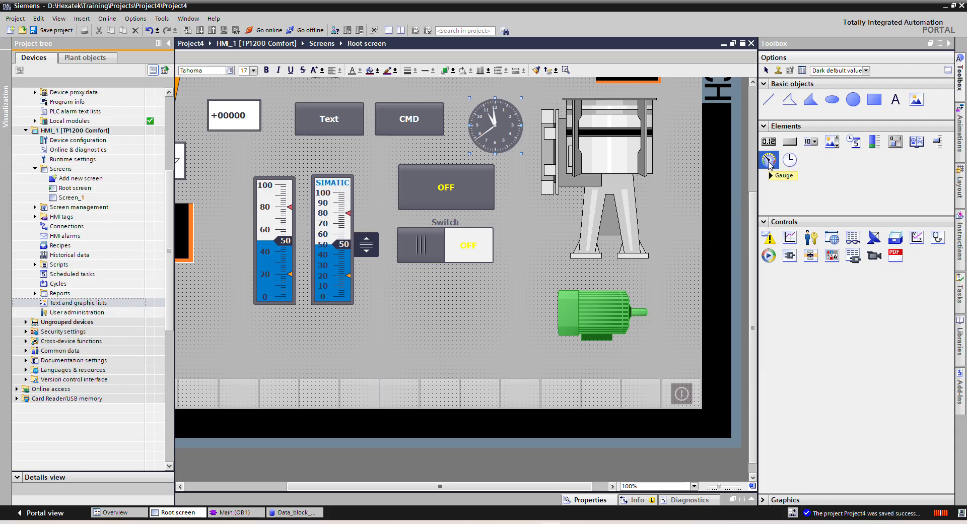
{"action": "mouse_move", "coordinate": [380, 278]}
{"action": "left_mouse_down"}
{"action": "mouse_move", "coordinate": [431, 340]}
{"action": "mouse_move", "coordinate": [487, 377]}
{"action": "mouse_move", "coordinate": [498, 370]}
{"action": "left_mouse_up"}
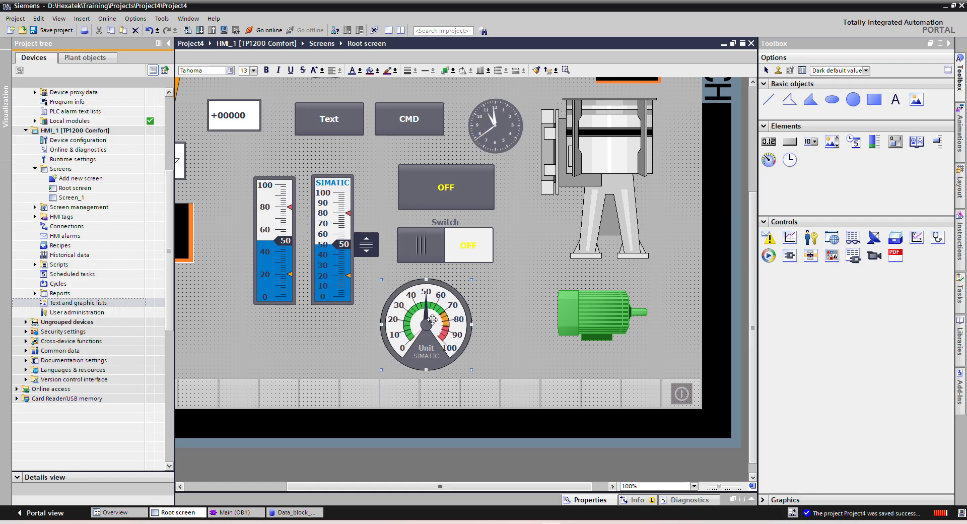
{"action": "left_click_drag", "start_coordinate": [436, 321], "coordinate": [457, 317]}
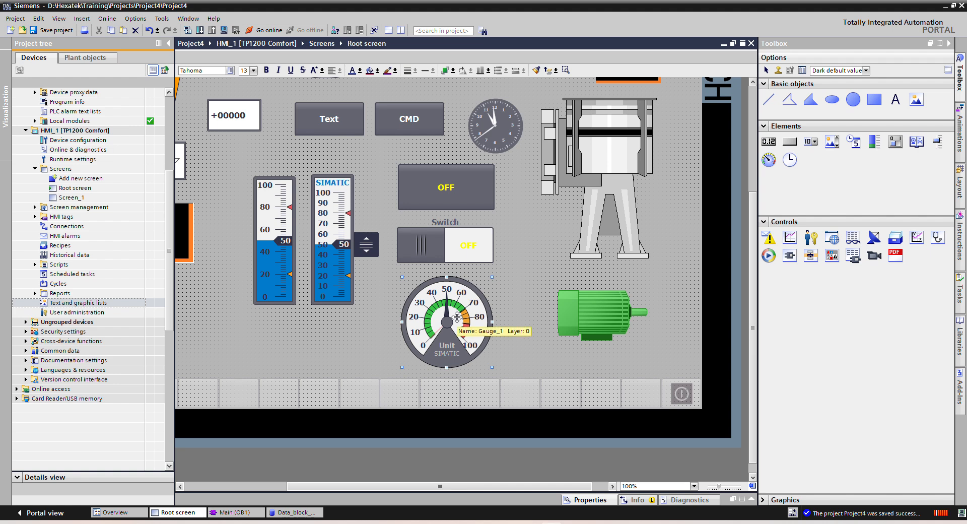
- Link the gauge's process tag to Data_block_1_Int1, leaving the tags for maximum and minimum empty
{"action": "right_click", "coordinate": [457, 316]}
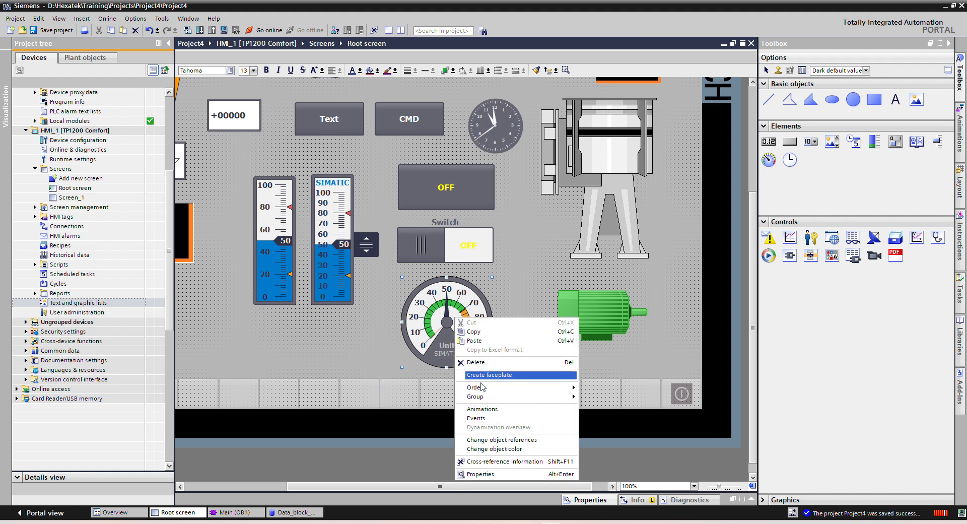
{"action": "left_click", "coordinate": [488, 476]}
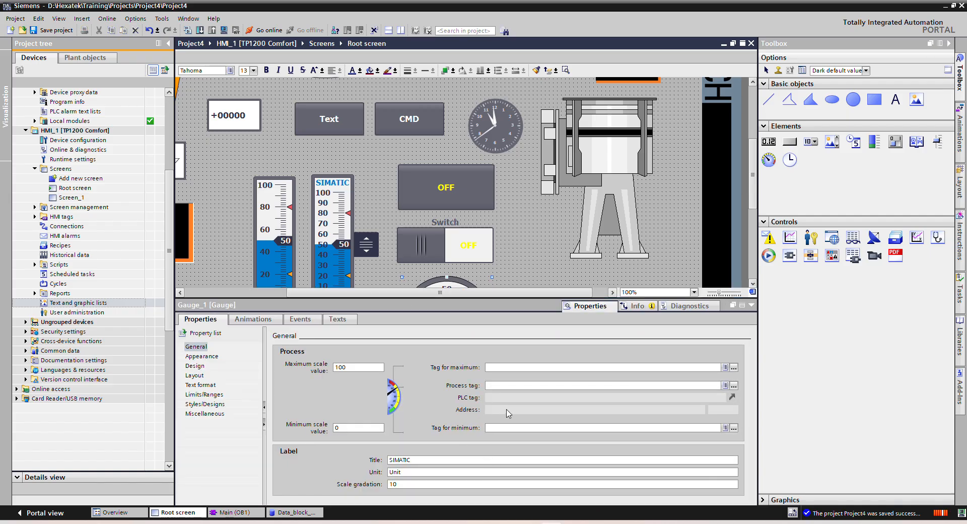
{"action": "left_click", "coordinate": [734, 386]}
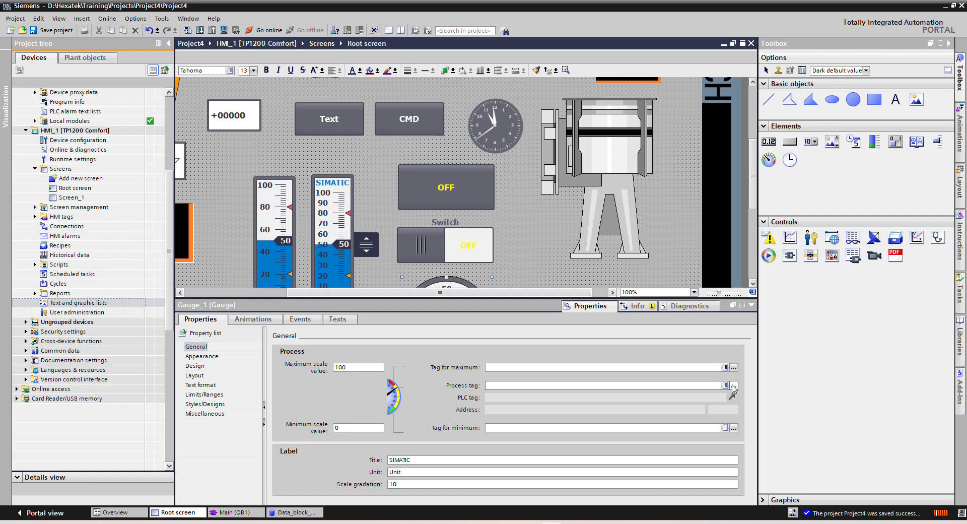
{"action": "left_click", "coordinate": [629, 270]}
{"action": "double_click", "coordinate": [629, 270]}
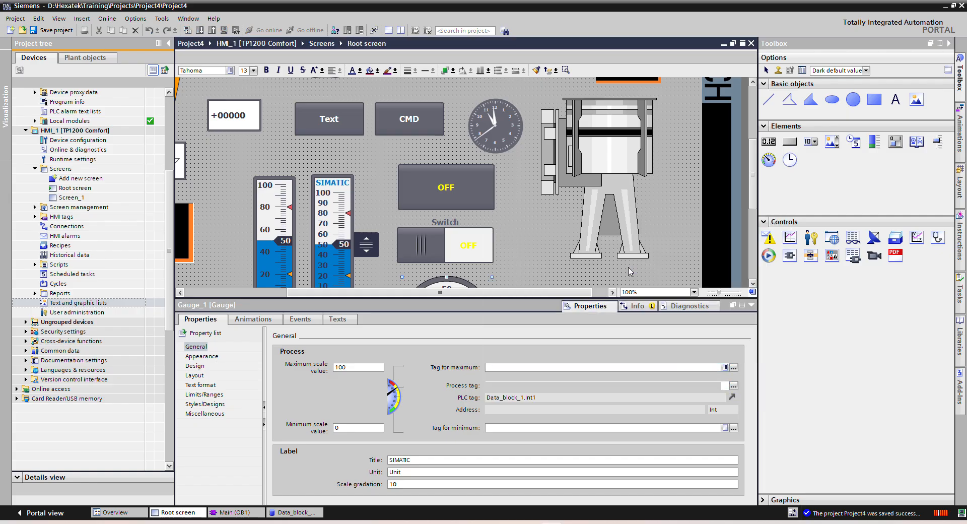
{"action": "left_click", "coordinate": [537, 366]}
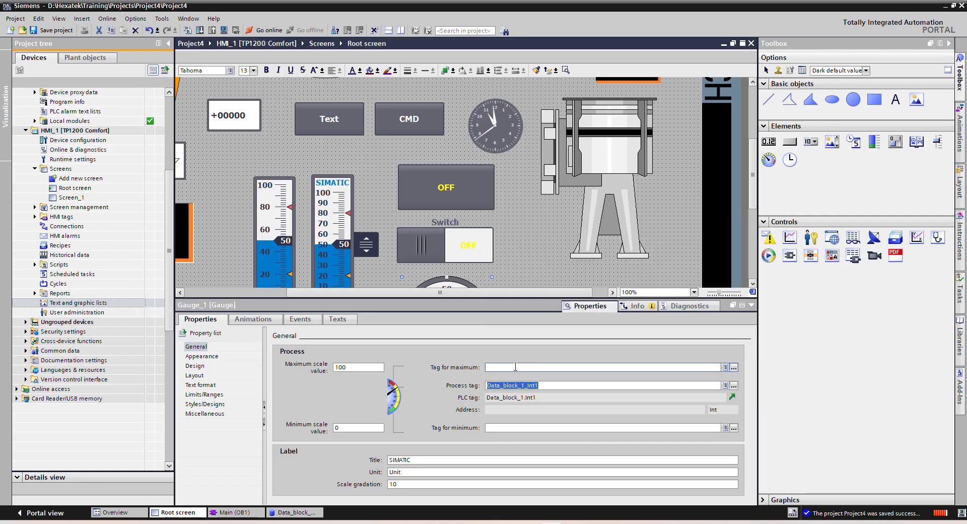
{"action": "left_click", "coordinate": [510, 427]}
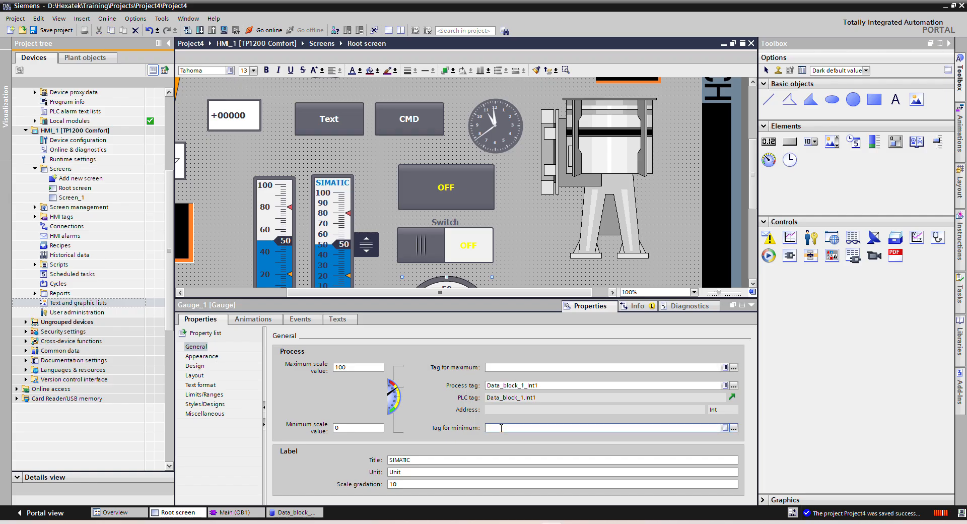
- Label the gauge with the title "VFD Speed" and the unit "%"
{"action": "double_click", "coordinate": [417, 460]}
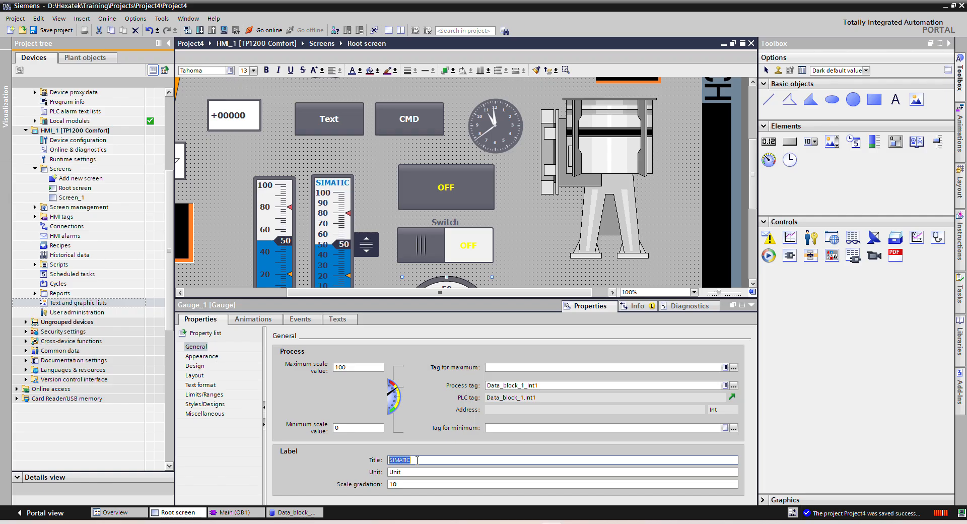
{"action": "type", "text": "VFD Speed"}
{"action": "key", "text": "Return"}
{"action": "double_click", "coordinate": [409, 472]}
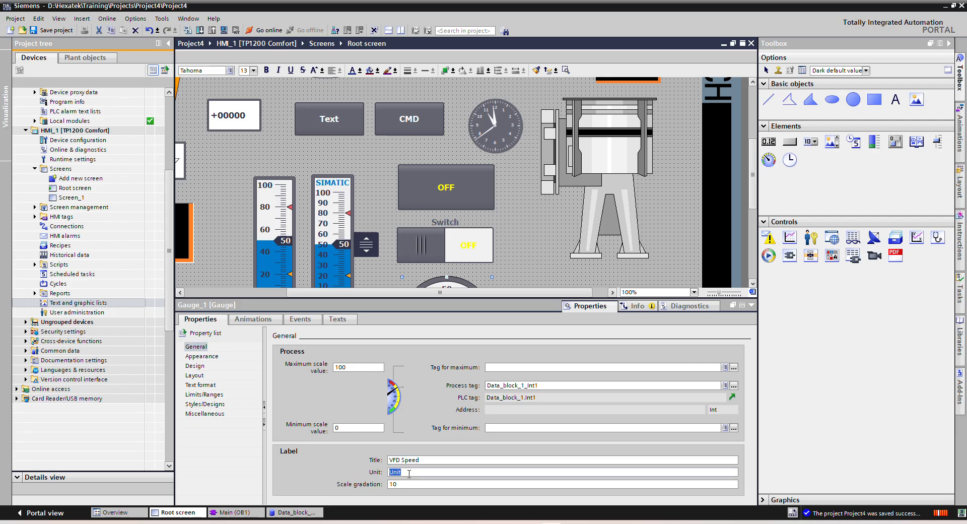
{"action": "type", "text": "%"}
{"action": "key", "text": "Return"}
{"action": "scroll", "coordinate": [754, 209], "scroll_direction": "down", "scroll_amount": 5}
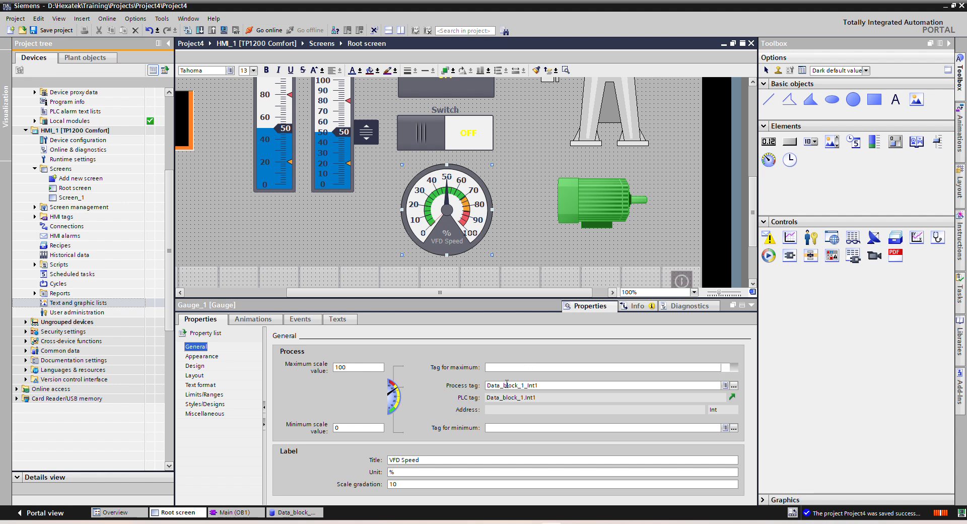
- Set the gauge's scale gradation to 5
{"action": "left_click", "coordinate": [401, 484]}
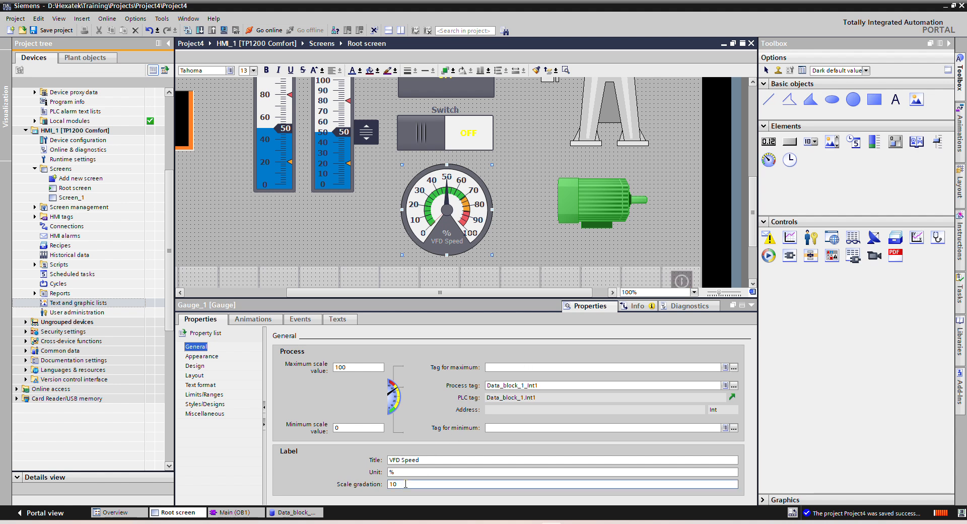
{"action": "double_click", "coordinate": [406, 484]}
{"action": "type", "text": "5"}
{"action": "key", "text": "Return"}
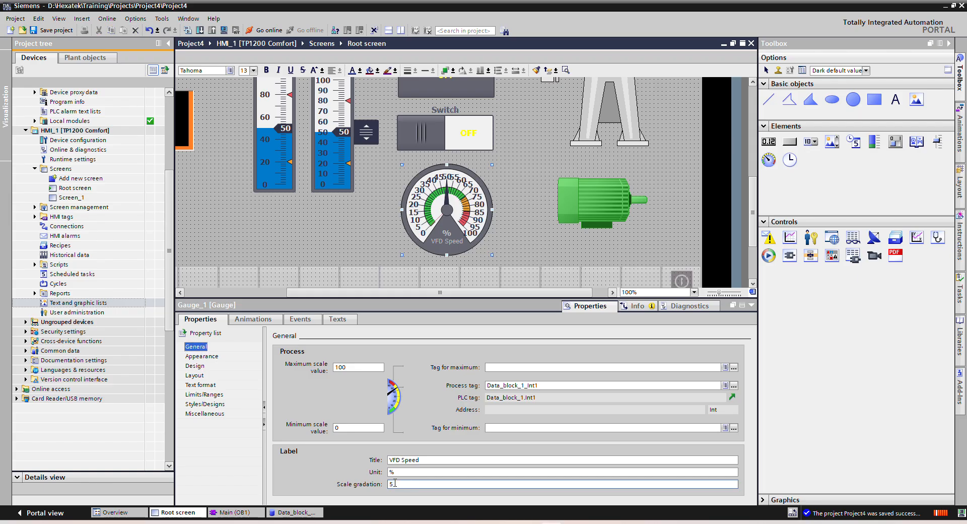
- Review the gauge's appearance, design, layout and text format properties, and collapse the properties area
{"action": "left_click", "coordinate": [210, 357]}
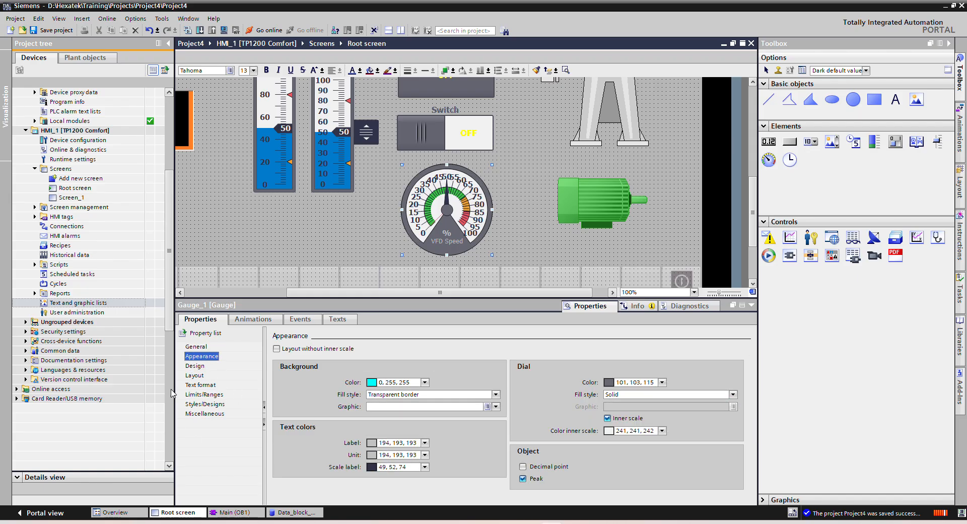
{"action": "left_click", "coordinate": [195, 366]}
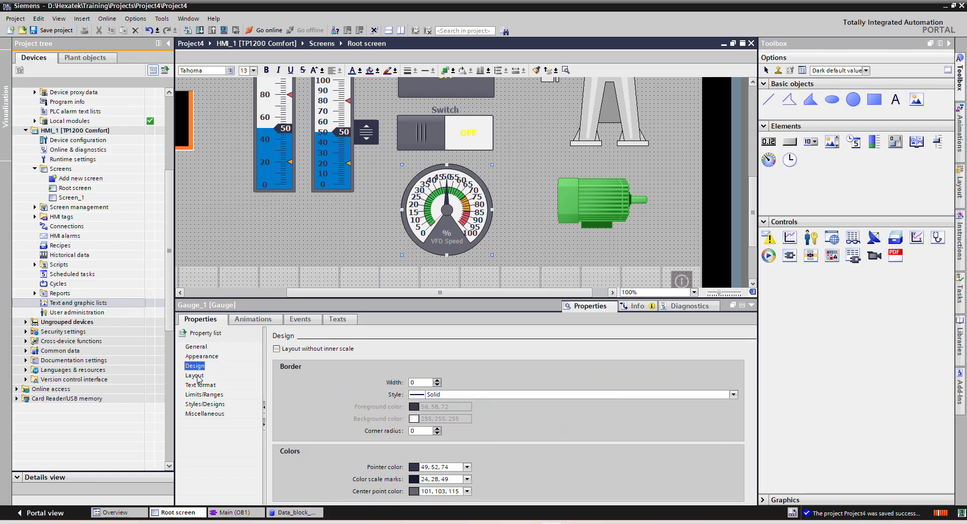
{"action": "left_click", "coordinate": [194, 375]}
{"action": "left_click", "coordinate": [199, 385]}
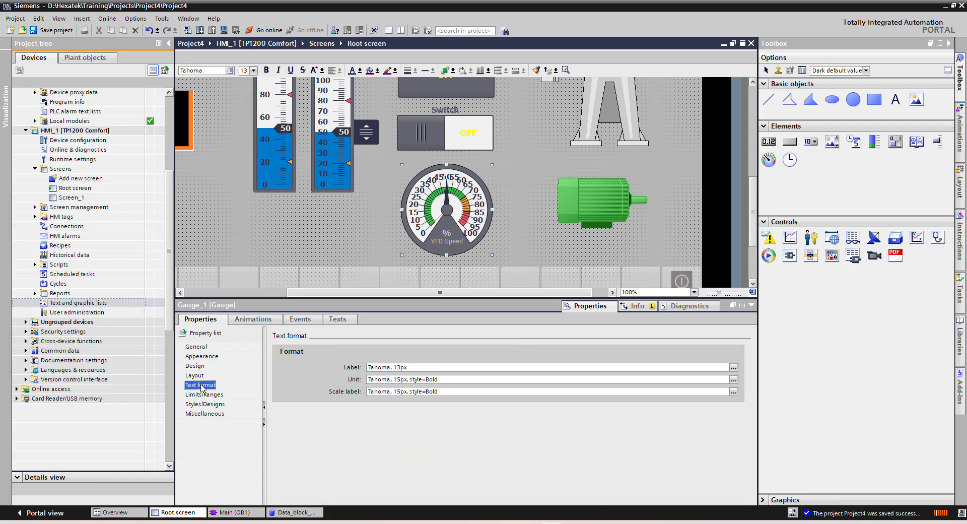
{"action": "left_click", "coordinate": [751, 305]}
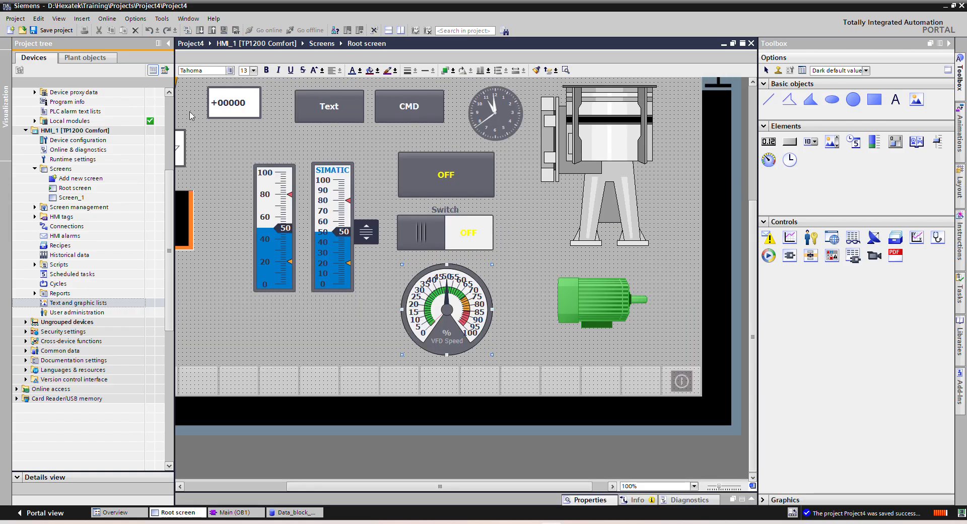
- Save the project and start the HMI runtime simulation
{"action": "left_click", "coordinate": [41, 33]}
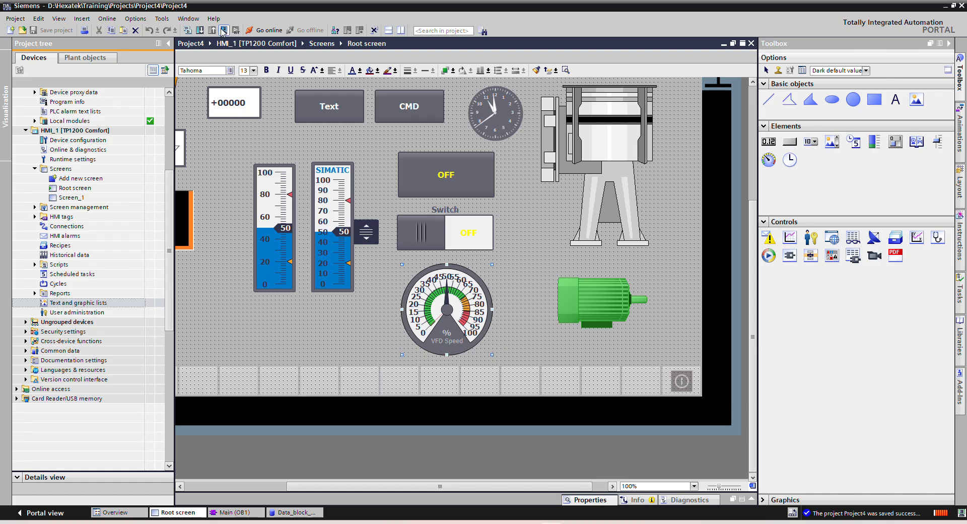
{"action": "left_click", "coordinate": [222, 29]}
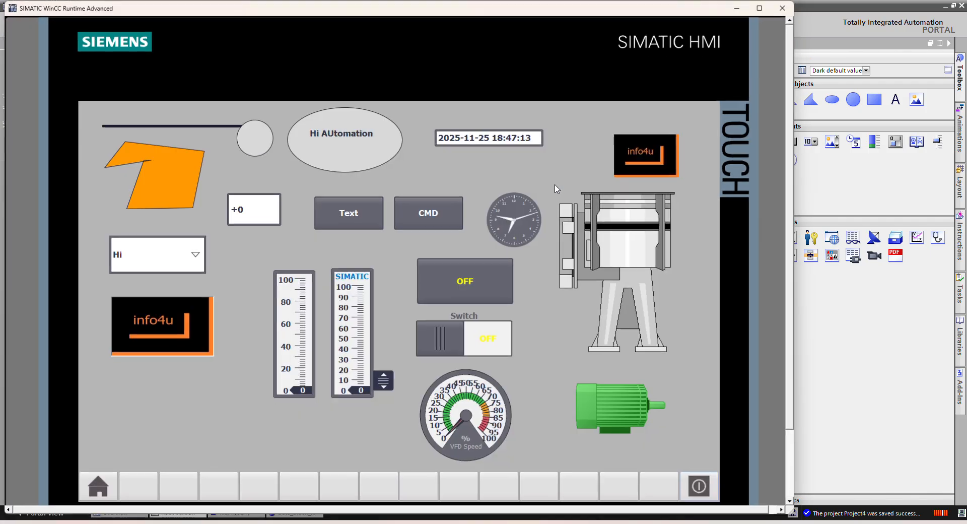
- Test the simulated screen by turning the sliding switch on and raising the slider to 77
{"action": "left_click", "coordinate": [506, 348]}
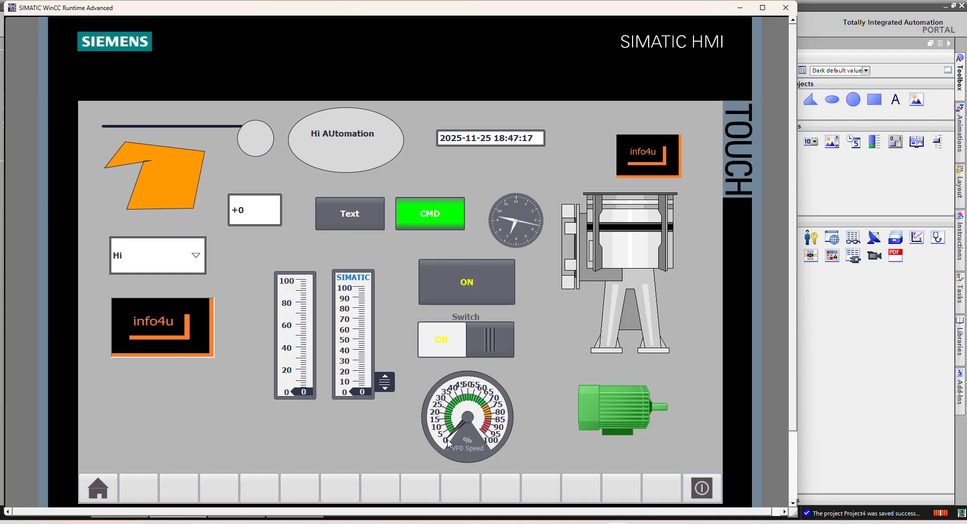
{"action": "left_click", "coordinate": [390, 382]}
{"action": "left_click_drag", "start_coordinate": [390, 384], "coordinate": [402, 315]}
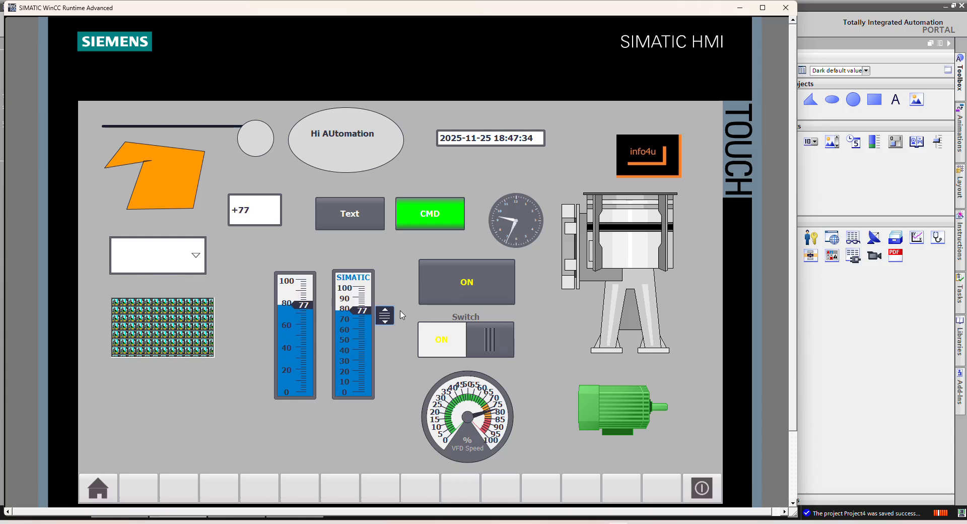
{"action": "left_click_drag", "start_coordinate": [651, 12], "coordinate": [612, 40]}
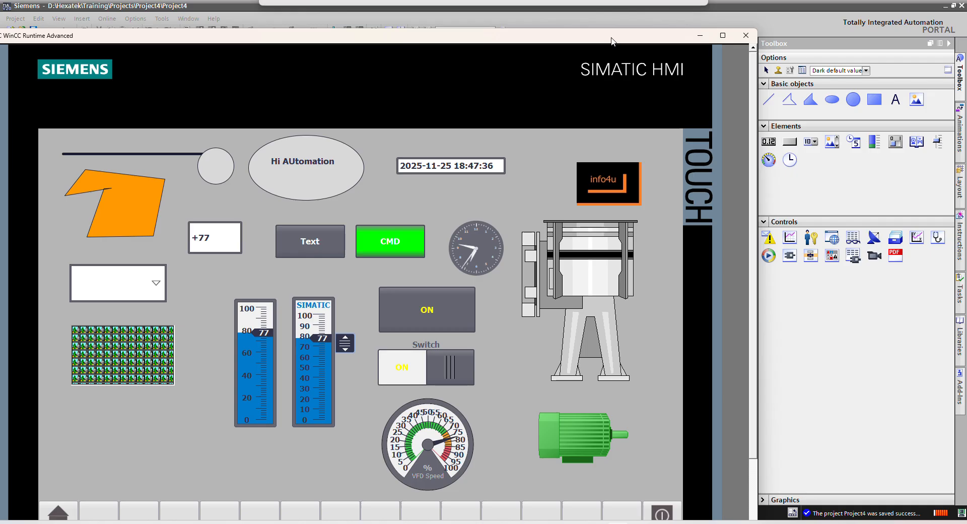